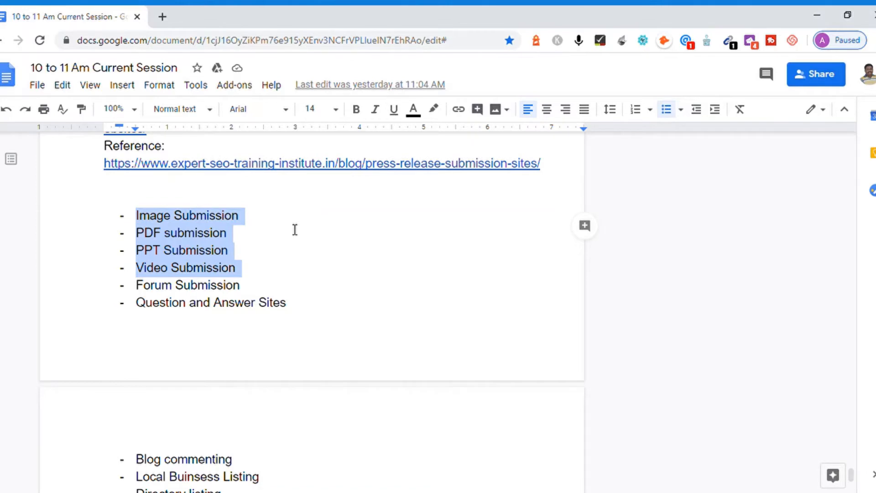
Insert several blank lines after "Video Submission" to separate the first four submission types from the rest of the list.
{"action": "key", "text": "Right"}
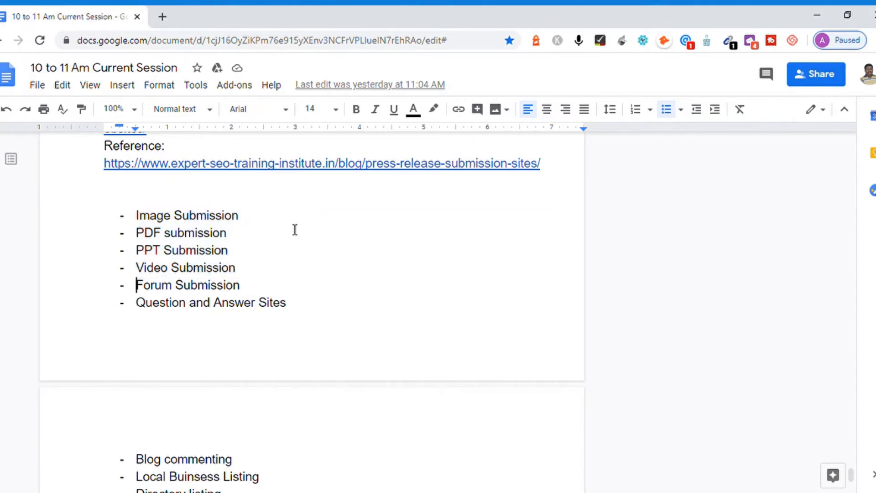
{"action": "key", "text": "Up"}
{"action": "key", "text": "End"}
{"action": "key", "text": "Return"}
{"action": "key", "text": "Return"}
{"action": "key", "text": "Return"}
{"action": "key", "text": "Return"}
{"action": "key", "text": "Return"}
{"action": "key", "text": "Return"}
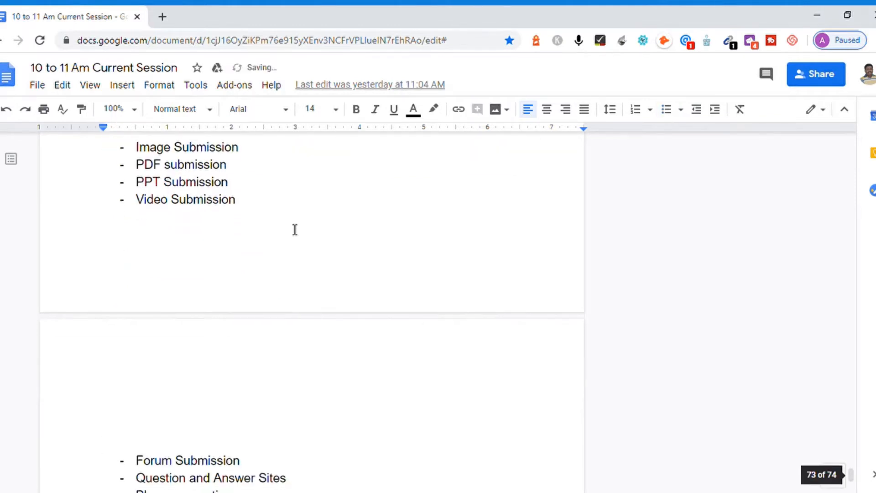
Above the Image Submission bullet, write "A search engine spider has the ability to crawl the text and links included inside the document type." followed by a blank line.
{"action": "key", "text": "Up"}
{"action": "key", "text": "Up"}
{"action": "key", "text": "Up"}
{"action": "key", "text": "Up"}
{"action": "key", "text": "Up"}
{"action": "key", "text": "Up"}
{"action": "key", "text": "Up"}
{"action": "key", "text": "Up"}
{"action": "key", "text": "Up"}
{"action": "key", "text": "Up"}
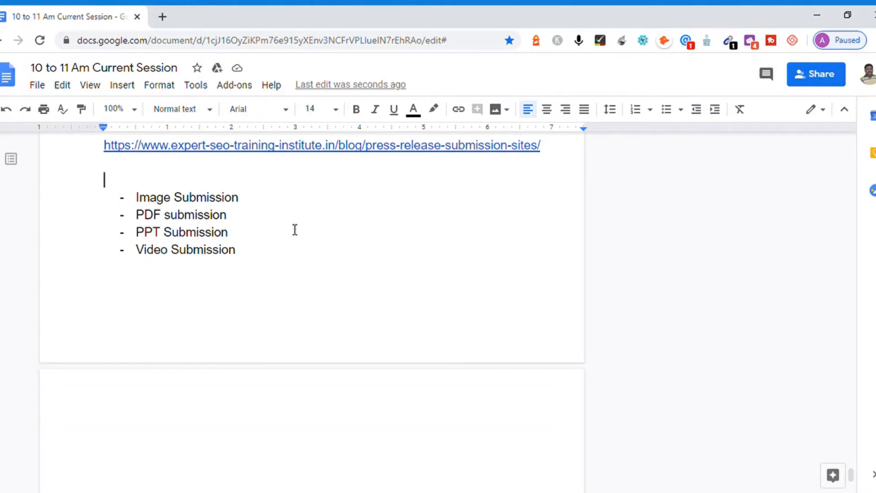
{"action": "type", "text": "A search e"}
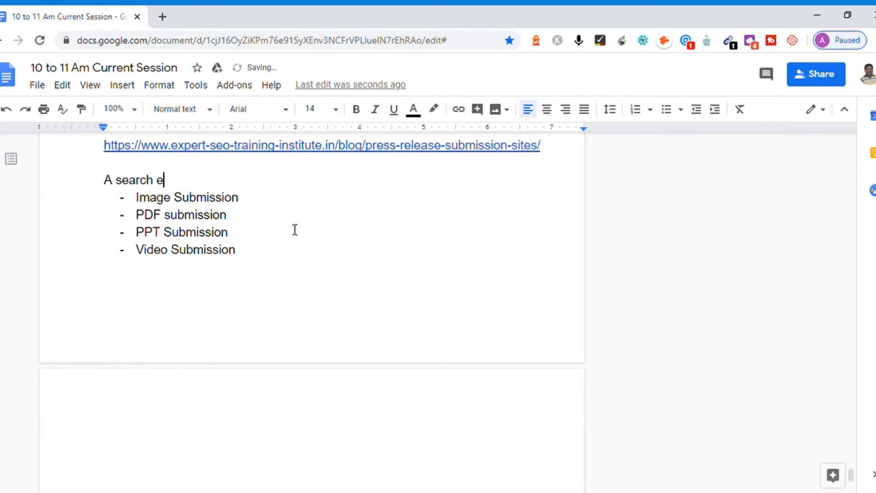
{"action": "type", "text": "ngine spider"}
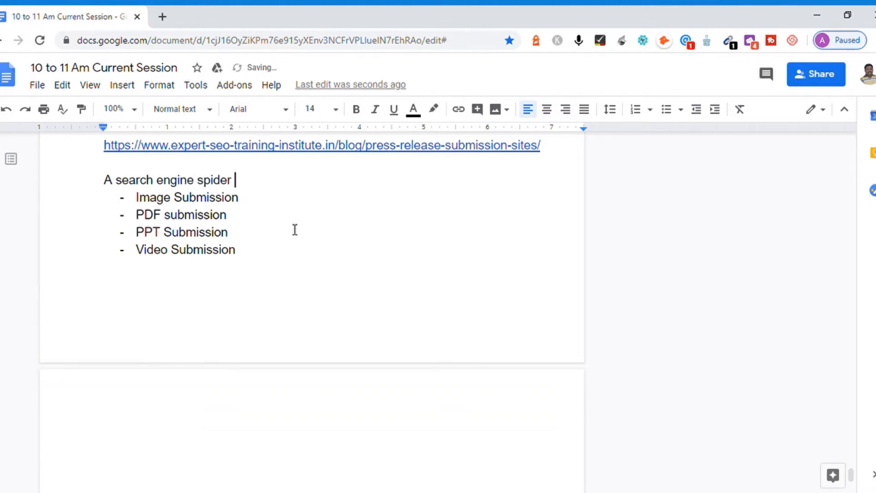
{"action": "type", "text": " has the ability to "}
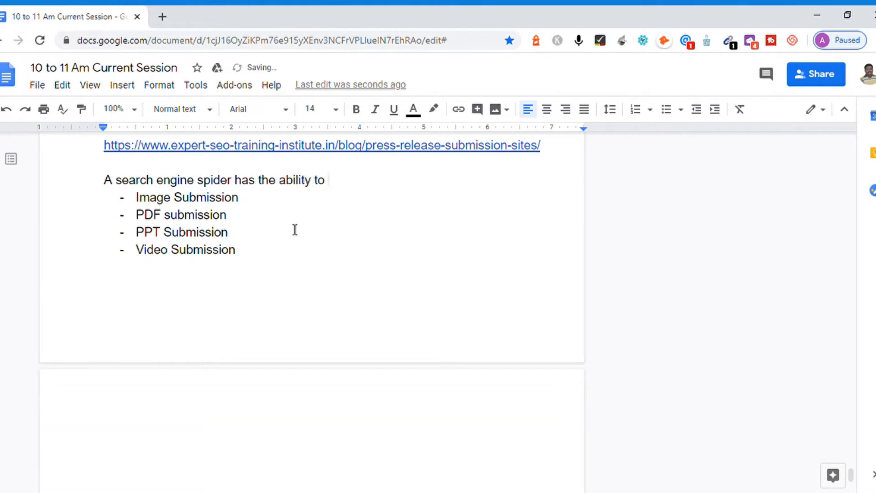
{"action": "type", "text": "crawl the text and links "}
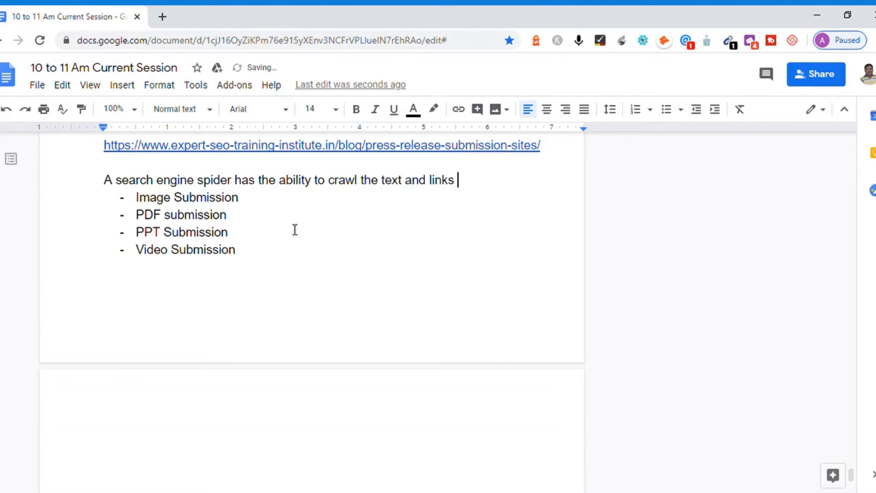
{"action": "type", "text": "included inside the "}
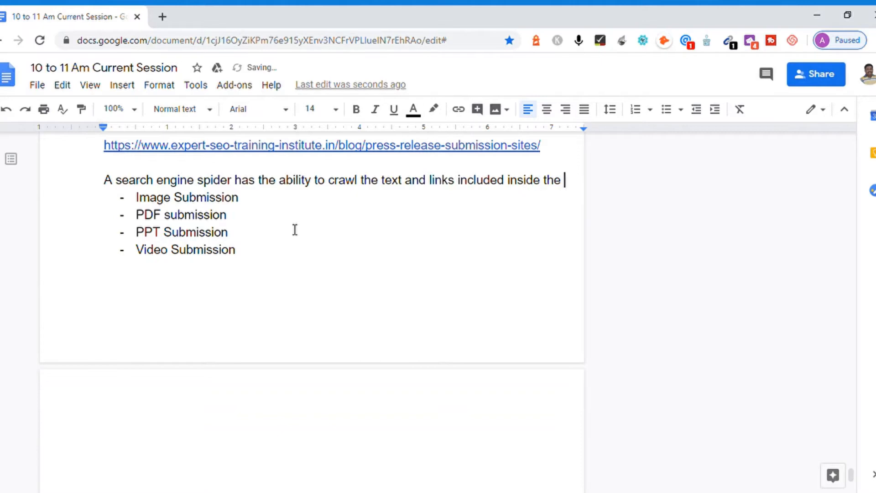
{"action": "type", "text": "document "}
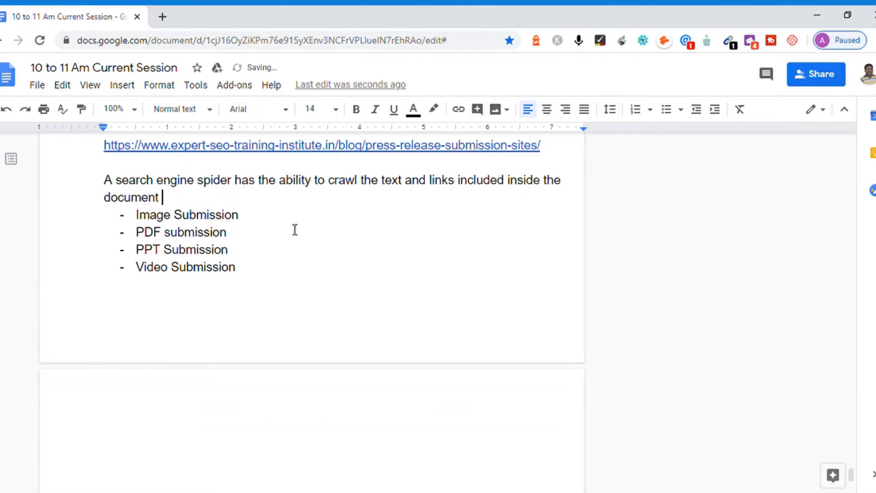
{"action": "type", "text": "type."}
{"action": "key", "text": "Return"}
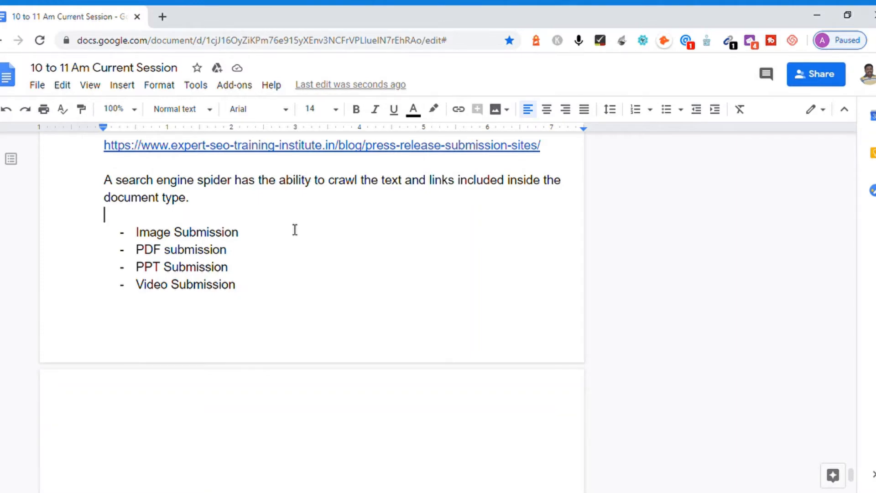
Search Google for "online postal id application" in a new browser tab.
{"action": "left_click", "coordinate": [162, 16]}
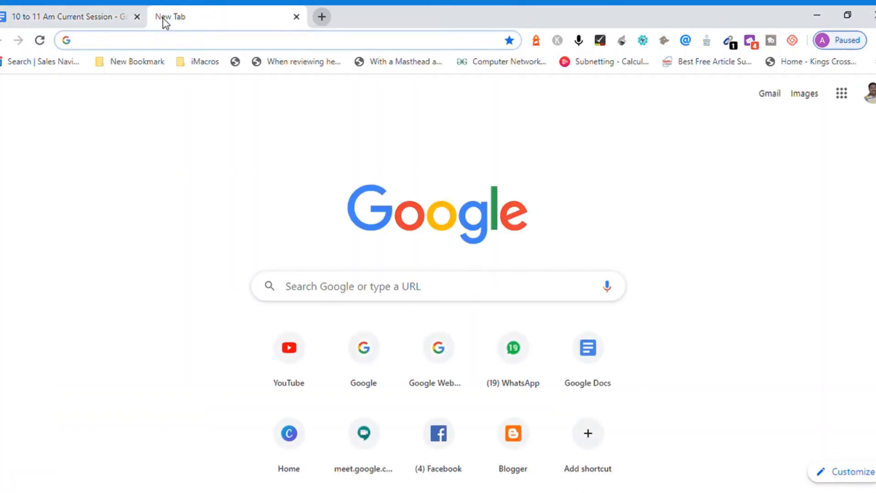
{"action": "type", "text": "online p"}
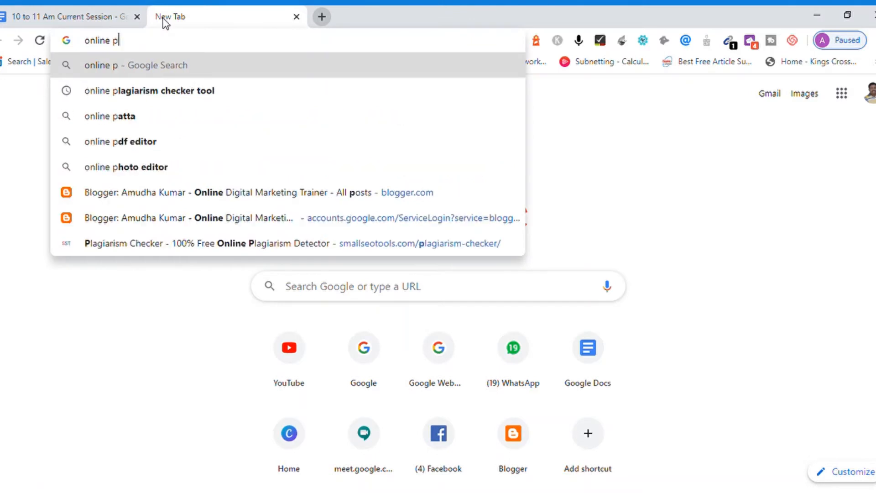
{"action": "type", "text": "ostal app;i"}
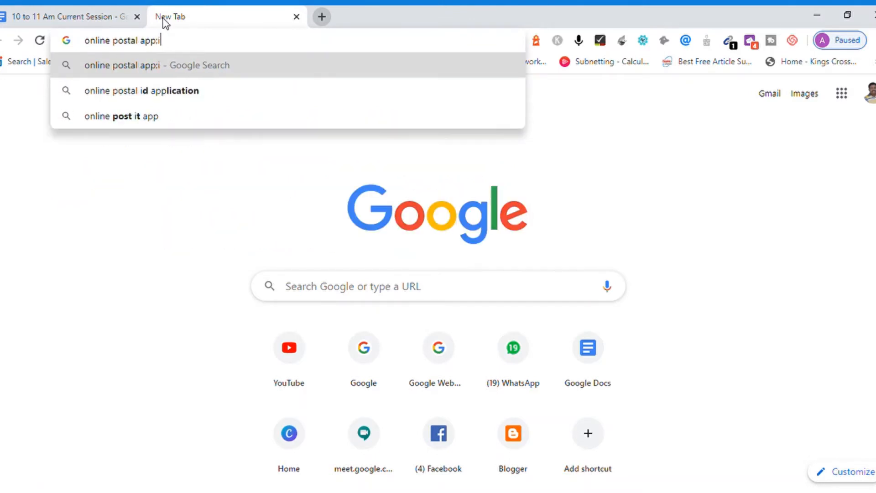
{"action": "key", "text": "Down"}
{"action": "key", "text": "Return"}
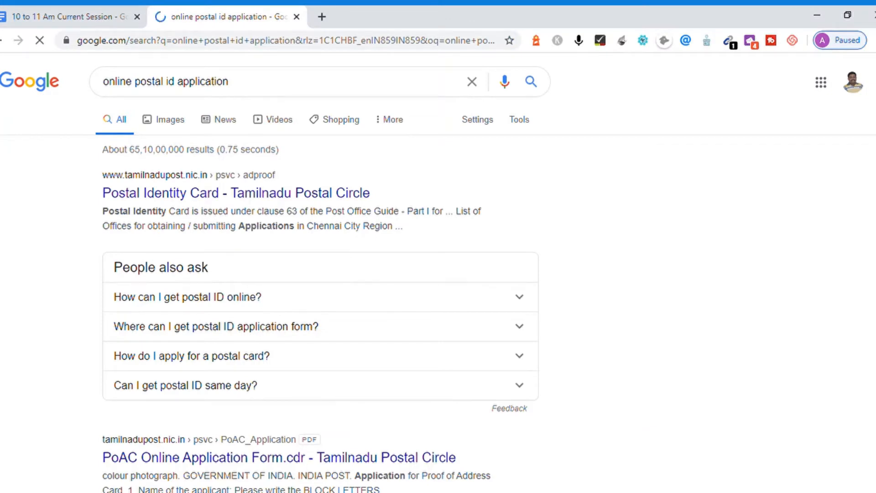
Highlight the PDF label beside the PoAC Online Application Form search result.
{"action": "scroll", "coordinate": [319, 274], "scroll_direction": "down", "scroll_amount": 2}
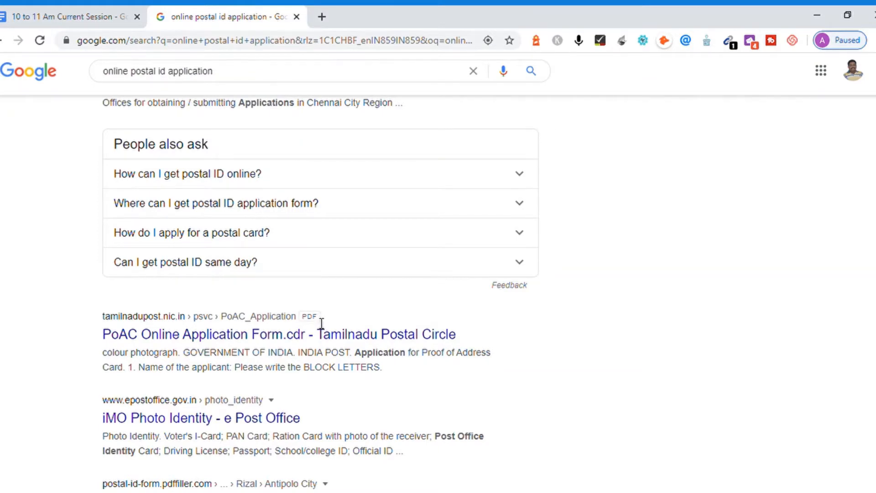
{"action": "left_click_drag", "start_coordinate": [321, 323], "coordinate": [309, 324]}
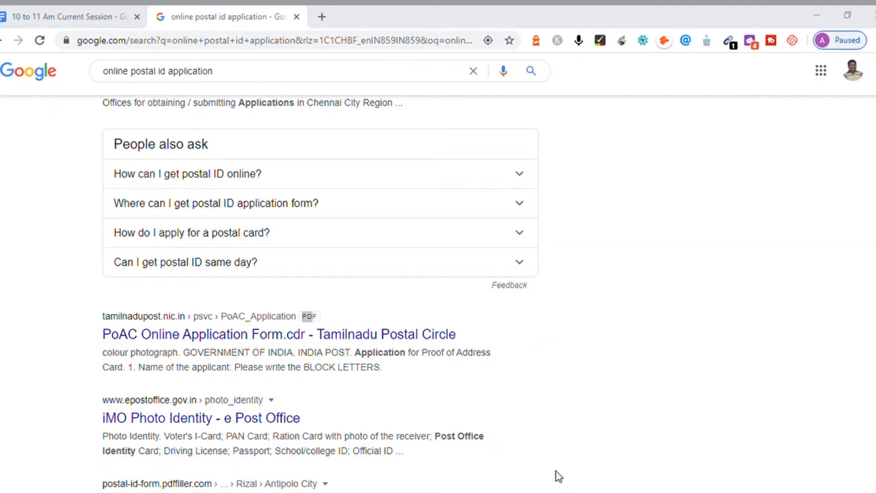
{"action": "left_click", "coordinate": [496, 461]}
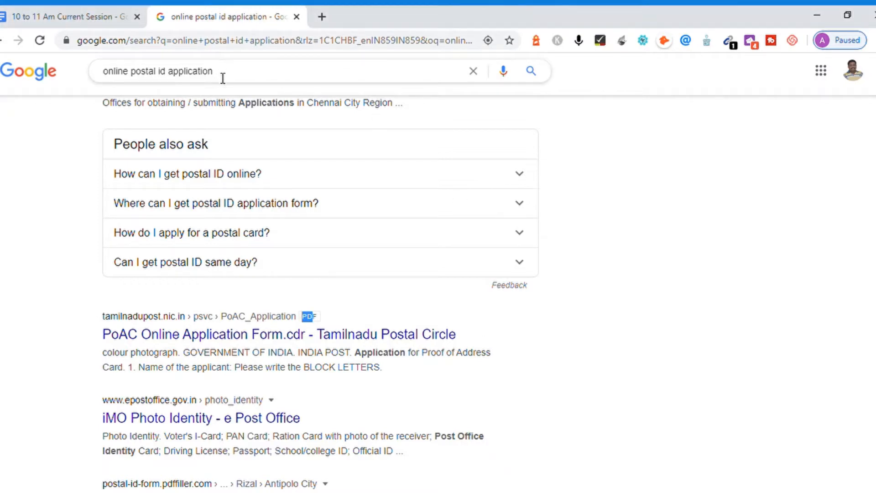
{"action": "left_click", "coordinate": [665, 306]}
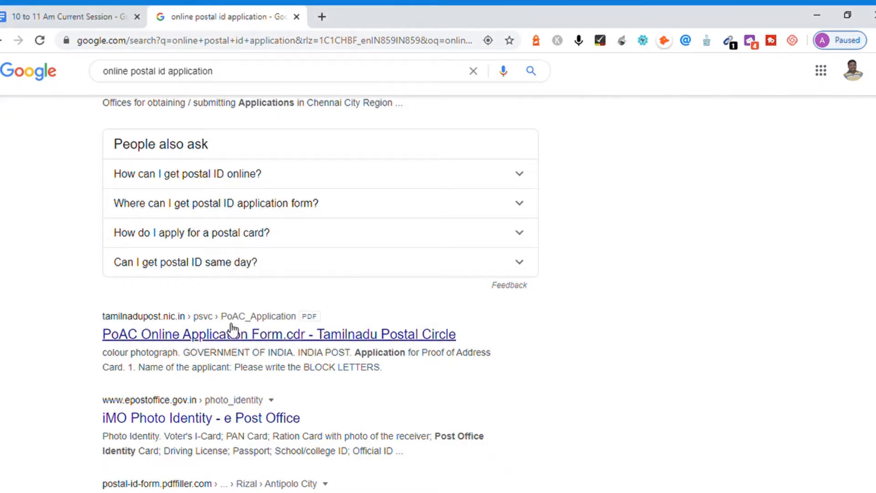
{"action": "left_click_drag", "start_coordinate": [329, 317], "coordinate": [312, 321]}
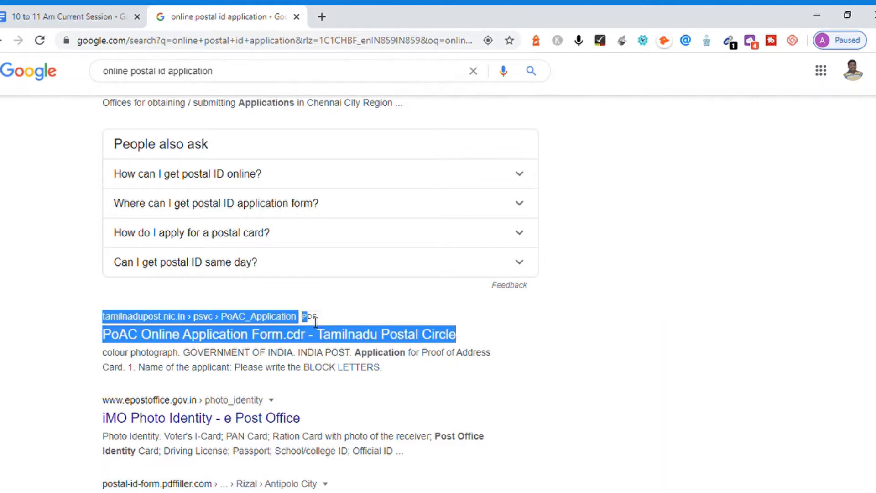
{"action": "left_click", "coordinate": [329, 314]}
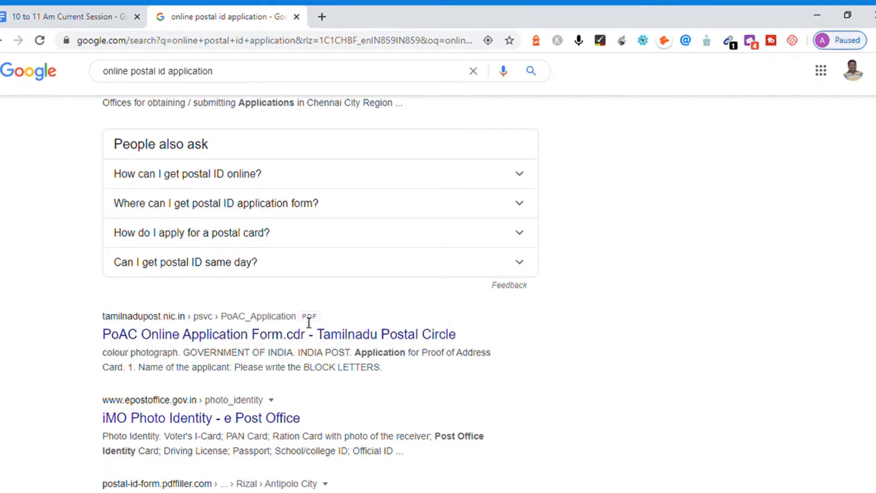
{"action": "left_click_drag", "start_coordinate": [302, 318], "coordinate": [321, 322]}
{"action": "left_click", "coordinate": [321, 322]}
{"action": "double_click", "coordinate": [320, 320]}
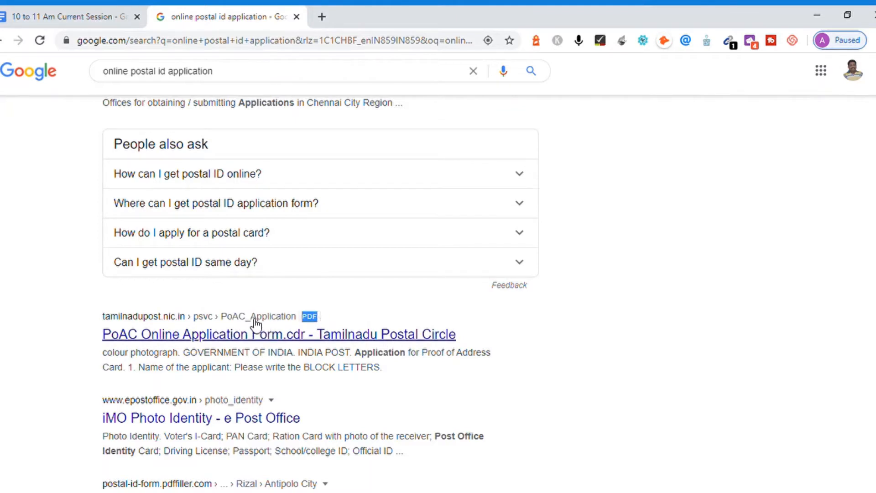
Open the PoAC Online Application Form PDF, look at its address and pages, and close it.
{"action": "left_click", "coordinate": [264, 341]}
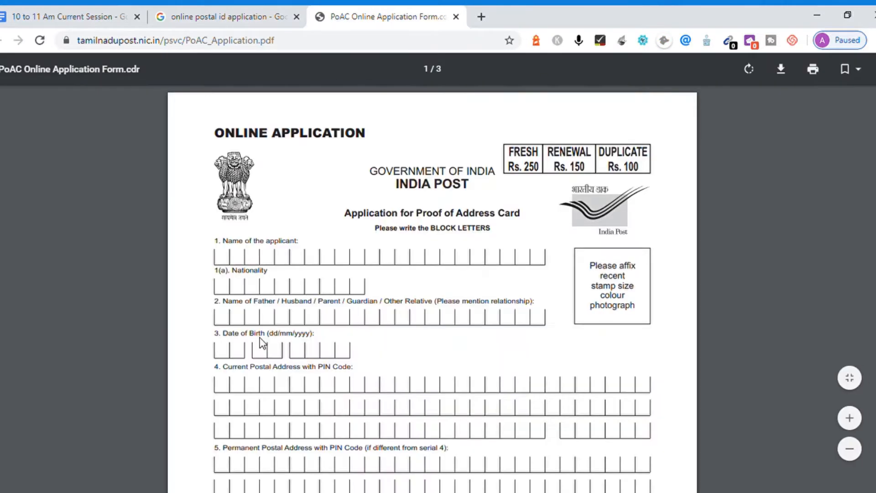
{"action": "left_click", "coordinate": [323, 50]}
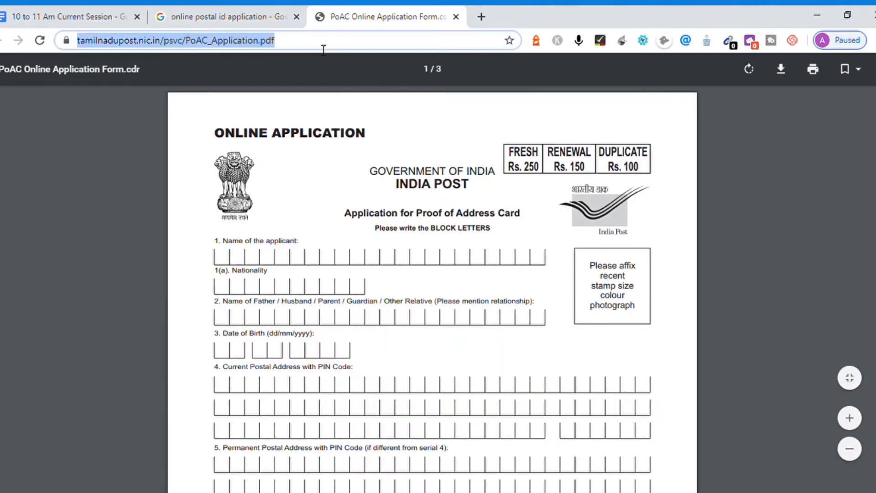
{"action": "left_click", "coordinate": [324, 50]}
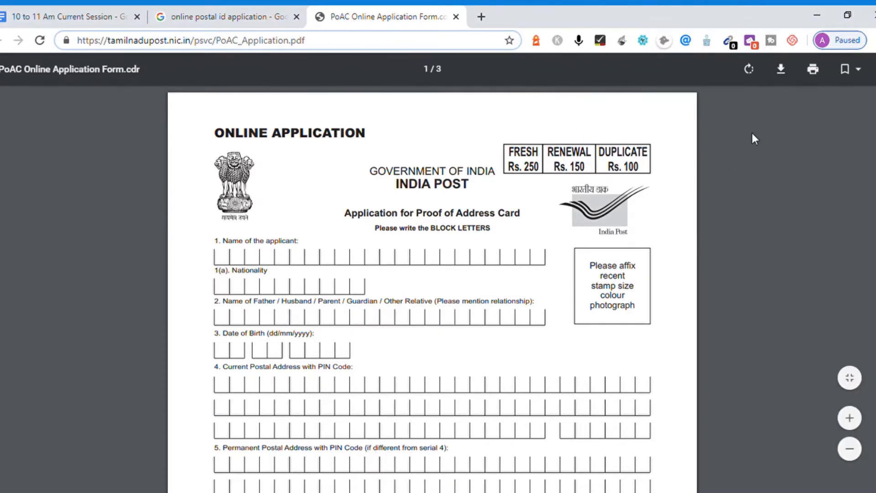
{"action": "scroll", "coordinate": [433, 287], "scroll_direction": "down", "scroll_amount": 15}
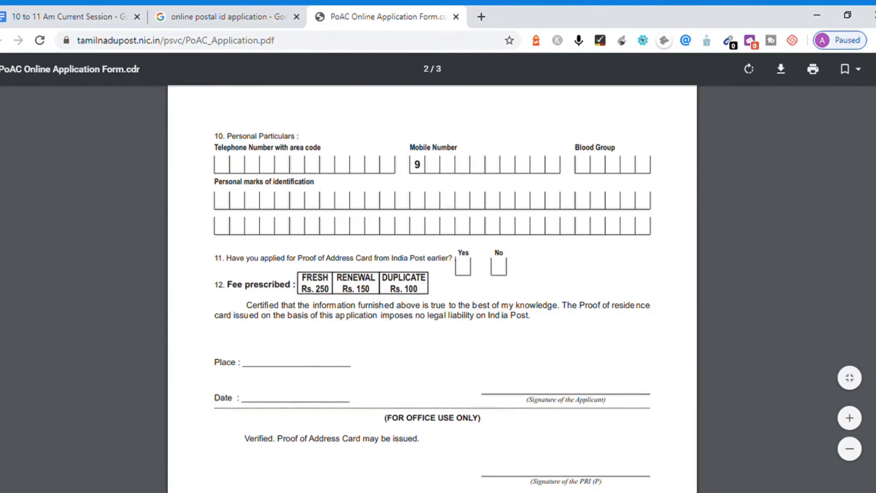
{"action": "scroll", "coordinate": [433, 288], "scroll_direction": "down", "scroll_amount": 5}
{"action": "scroll", "coordinate": [432, 288], "scroll_direction": "up", "scroll_amount": 12}
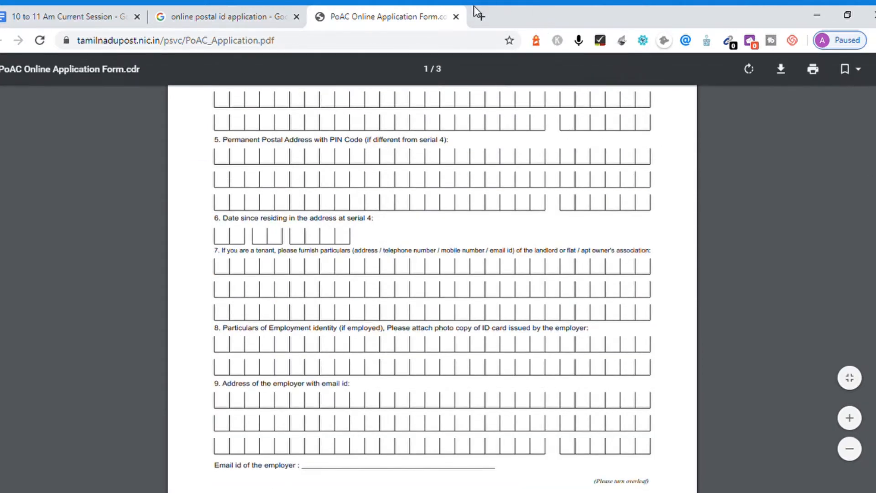
{"action": "left_click", "coordinate": [456, 17]}
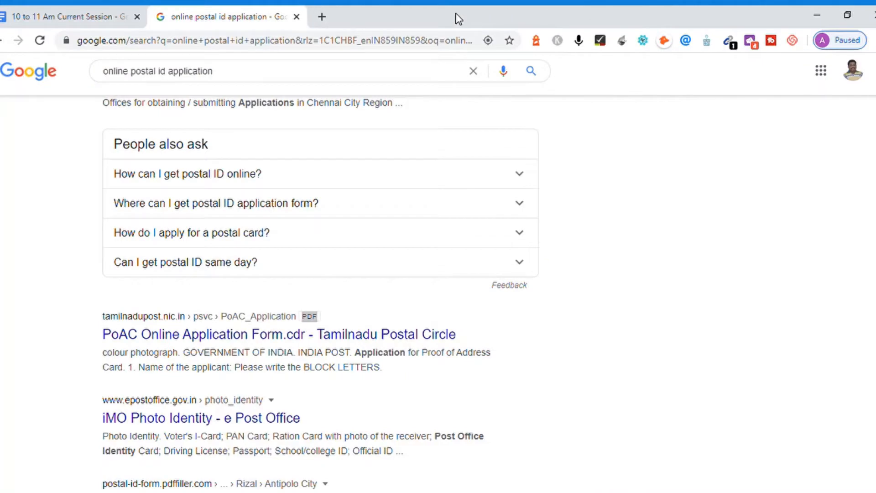
Replace the search results with the online digital marketing trainer's blog homepage and dismiss its sign-up popup.
{"action": "left_click", "coordinate": [74, 20]}
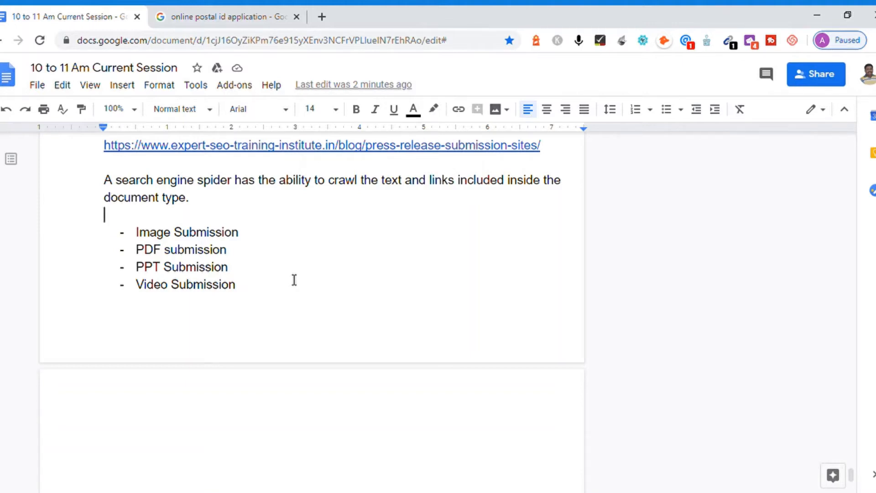
{"action": "left_click", "coordinate": [251, 18]}
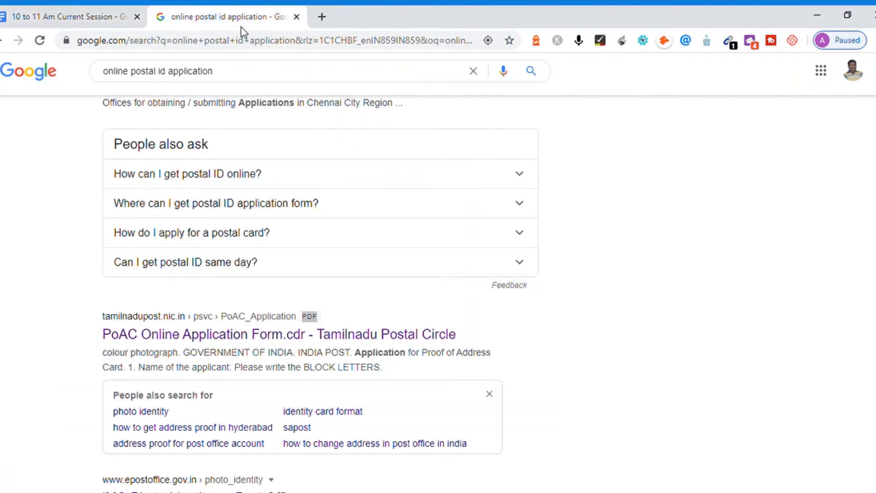
{"action": "left_click", "coordinate": [227, 46]}
{"action": "key", "text": "Return"}
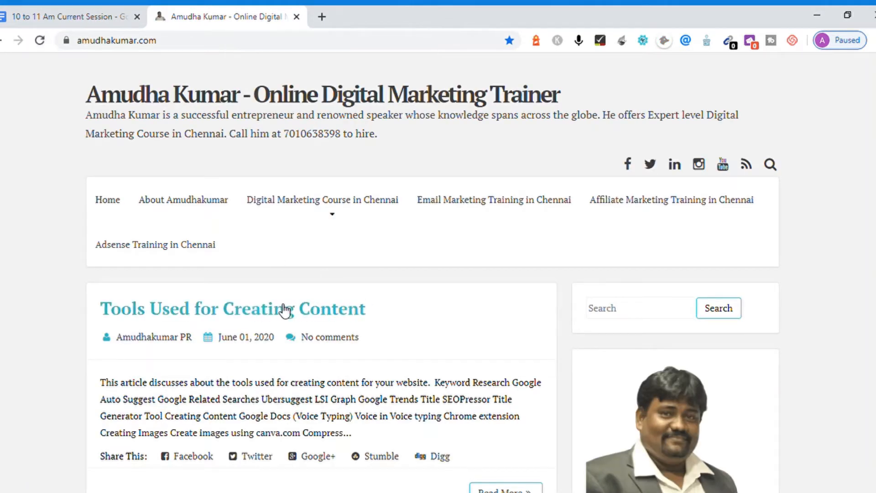
{"action": "scroll", "coordinate": [709, 227], "scroll_direction": "down", "scroll_amount": 2}
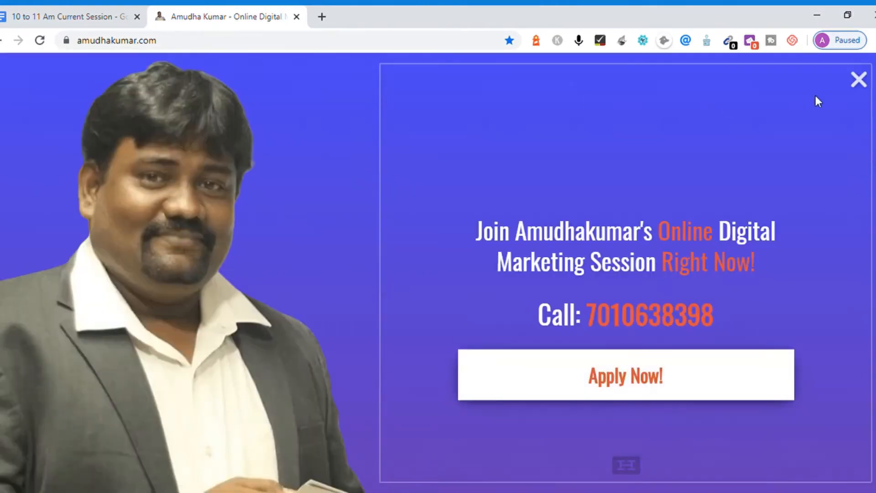
{"action": "left_click", "coordinate": [858, 79]}
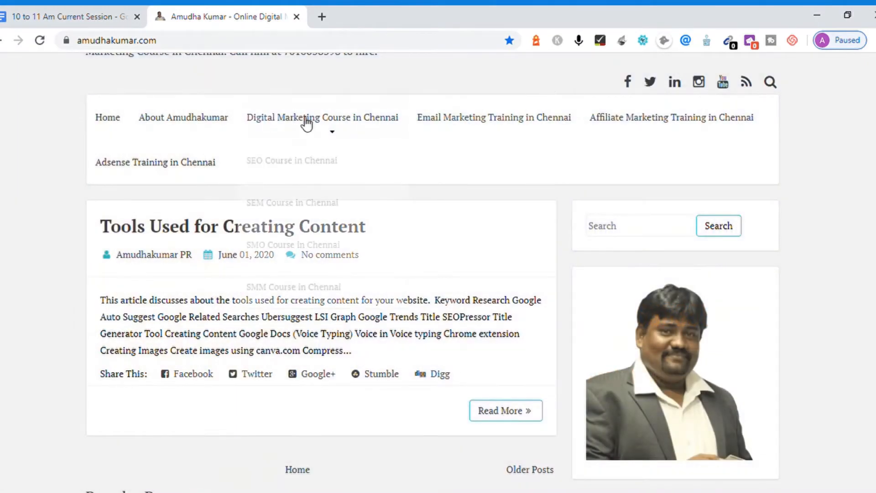
Go to the blog's post list in Blogger and open "Tools Used for Creating Content" for editing.
{"action": "left_click", "coordinate": [257, 47]}
{"action": "key", "text": "ctrl+a"}
{"action": "type", "text": "blo"}
{"action": "key", "text": "Return"}
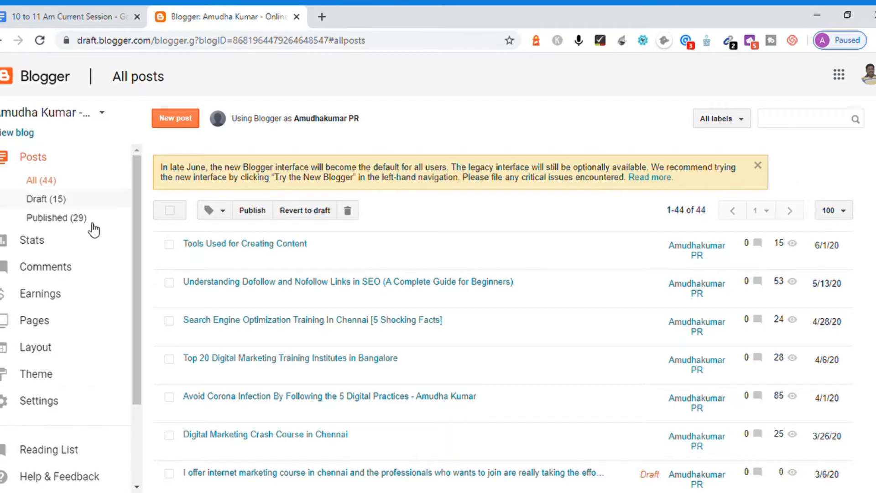
{"action": "left_click", "coordinate": [192, 259]}
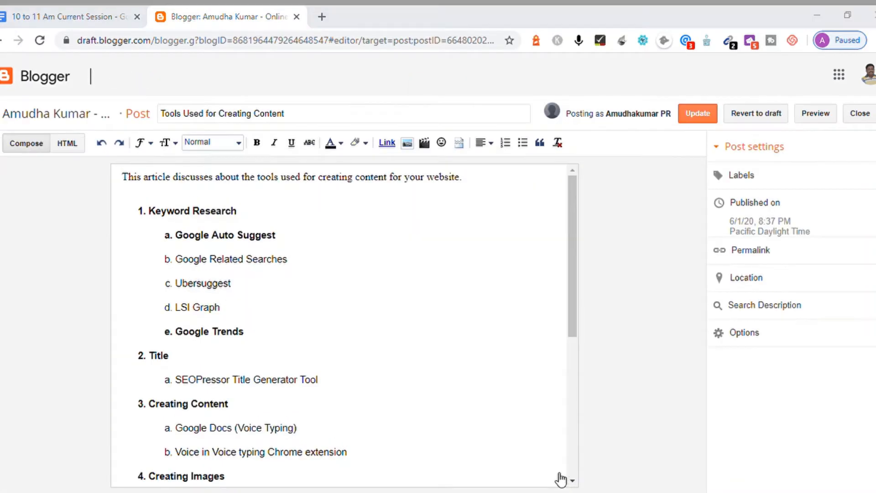
{"action": "left_click", "coordinate": [470, 388]}
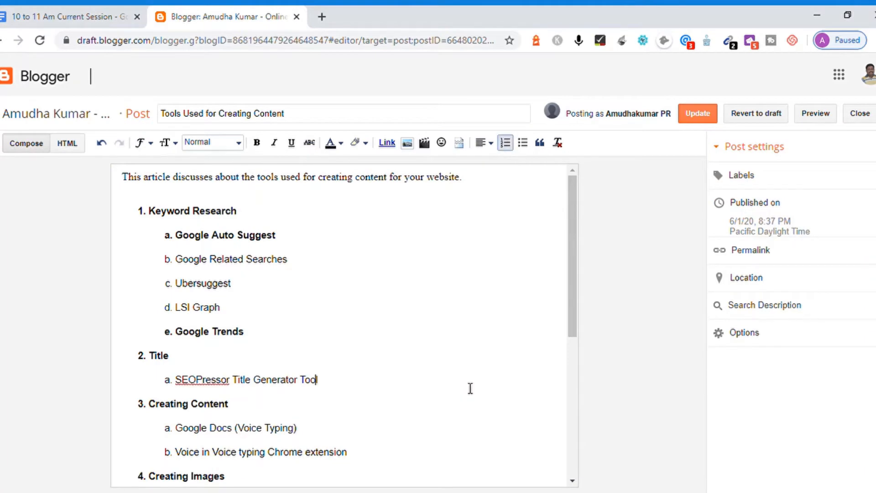
Preview the "Tools Used for Creating Content" post and look through its numbered sections down to the Keyword Density checker.
{"action": "key", "text": "Home"}
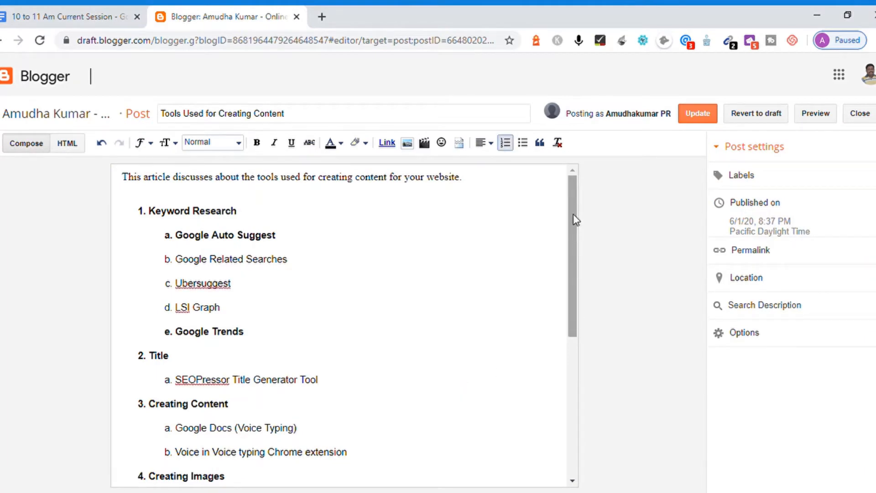
{"action": "left_click_drag", "start_coordinate": [573, 219], "coordinate": [587, 146]}
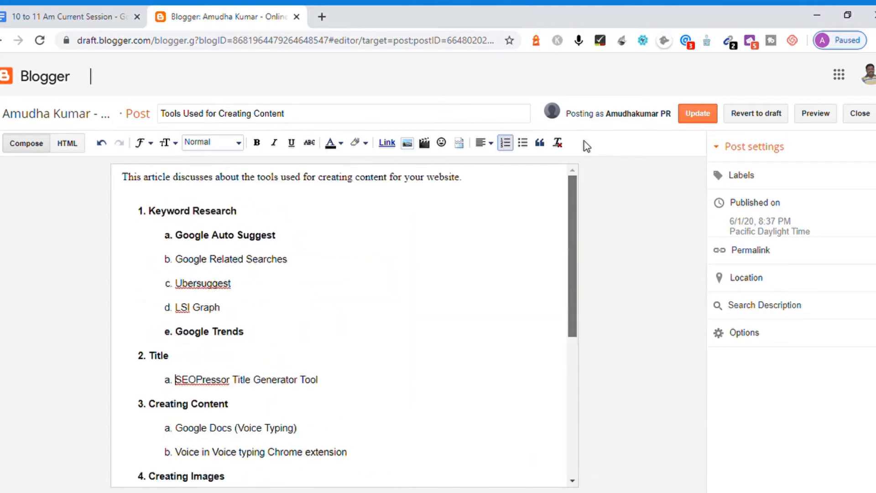
{"action": "left_click", "coordinate": [816, 118]}
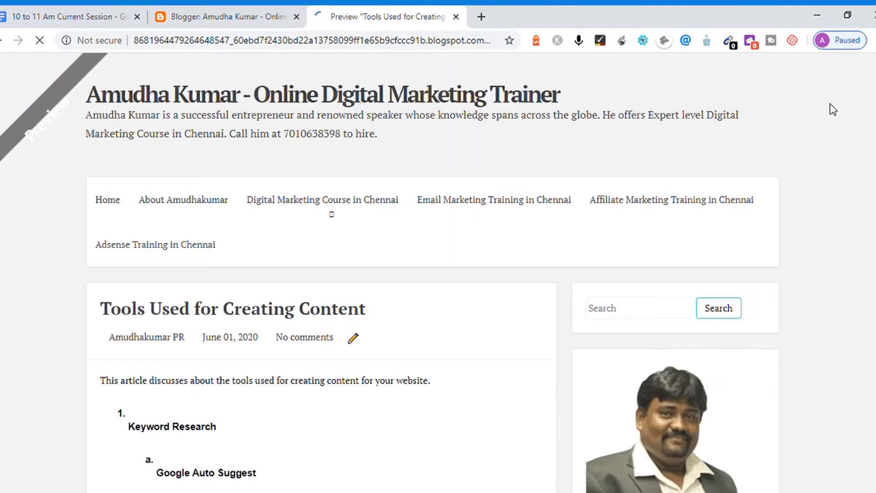
{"action": "scroll", "coordinate": [438, 274], "scroll_direction": "down", "scroll_amount": 9}
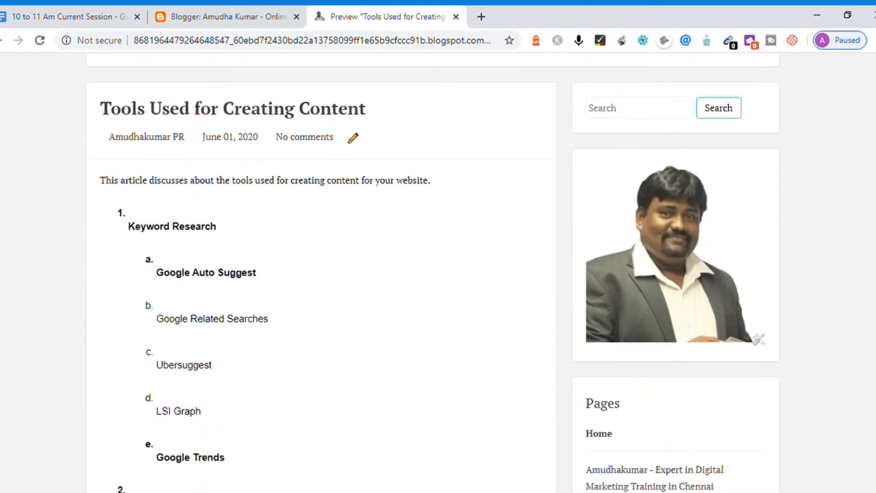
{"action": "scroll", "coordinate": [438, 274], "scroll_direction": "down", "scroll_amount": 9}
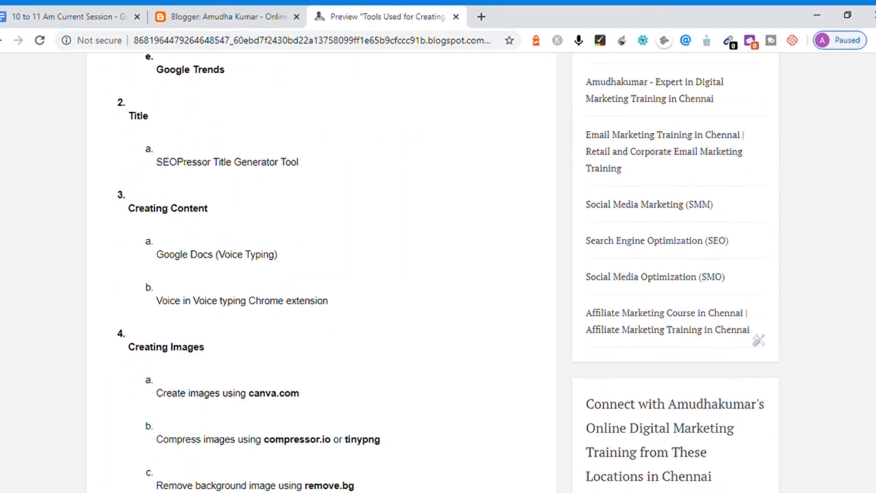
{"action": "scroll", "coordinate": [438, 273], "scroll_direction": "down", "scroll_amount": 9}
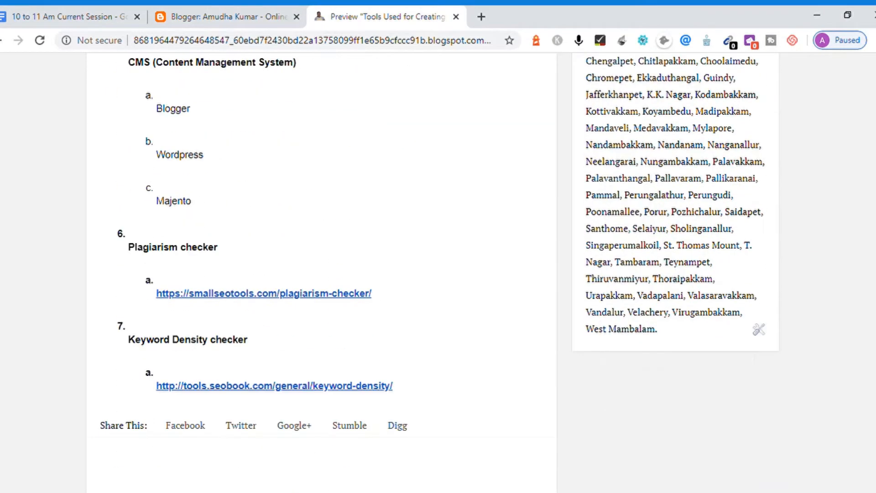
{"action": "key", "text": "Home"}
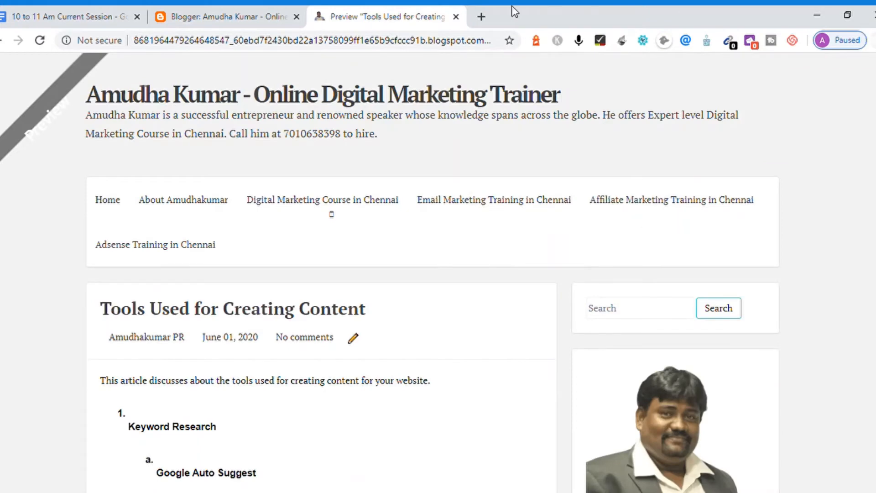
Return to the post editor, select the whole post body and remove all its formatting.
{"action": "left_click", "coordinate": [251, 16]}
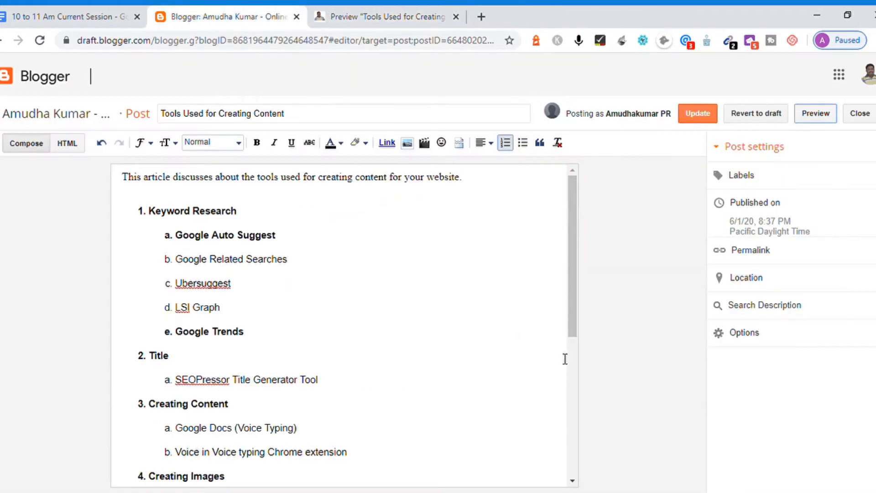
{"action": "left_click", "coordinate": [504, 354]}
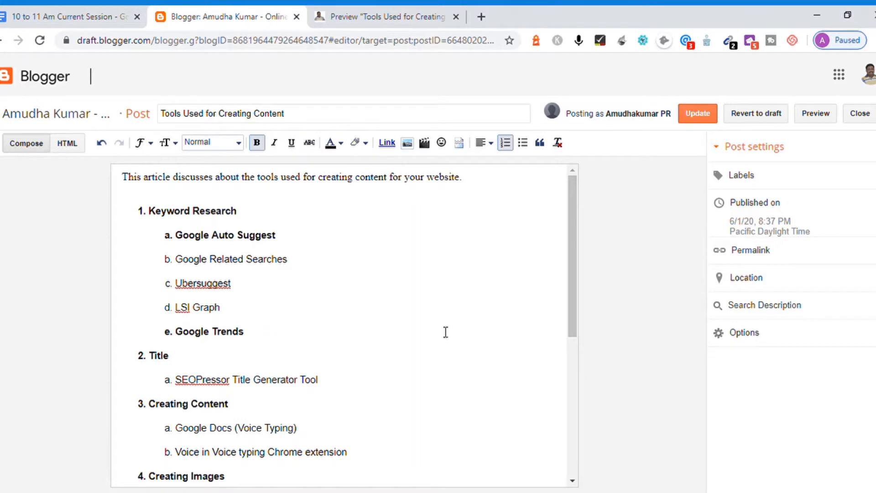
{"action": "left_click_drag", "start_coordinate": [574, 264], "coordinate": [511, 251]}
{"action": "left_click", "coordinate": [455, 274]}
{"action": "key", "text": "ctrl+a"}
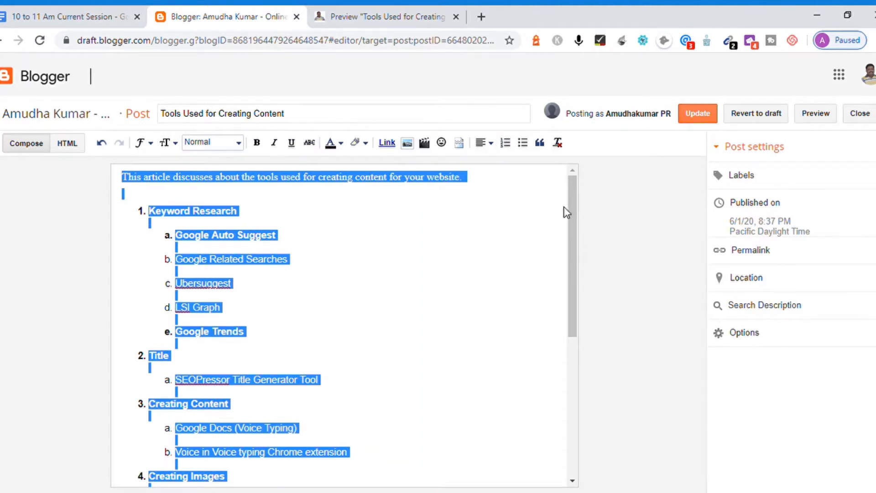
{"action": "left_click", "coordinate": [558, 143]}
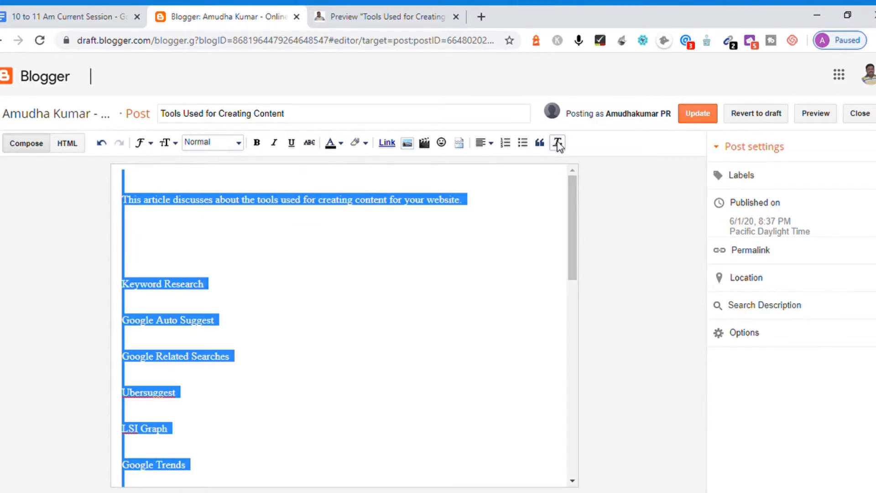
{"action": "left_click", "coordinate": [310, 268]}
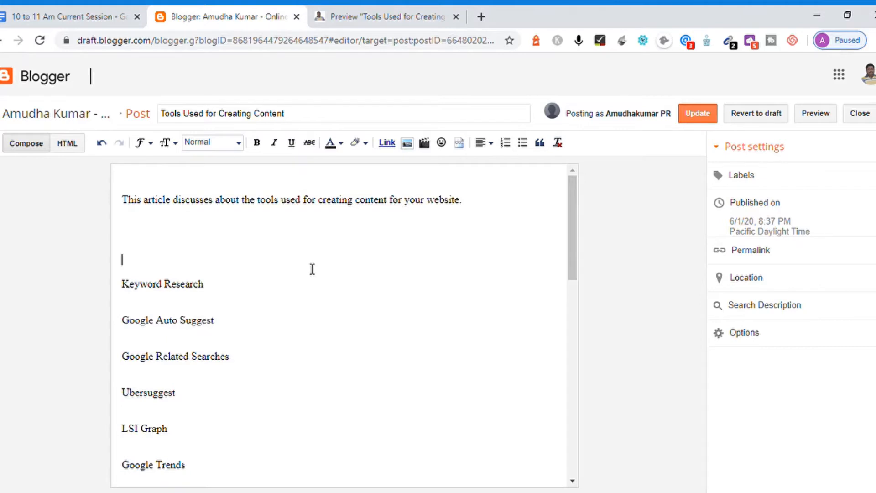
Preview the post again and look through the unformatted text and its line spacing.
{"action": "left_click", "coordinate": [816, 119]}
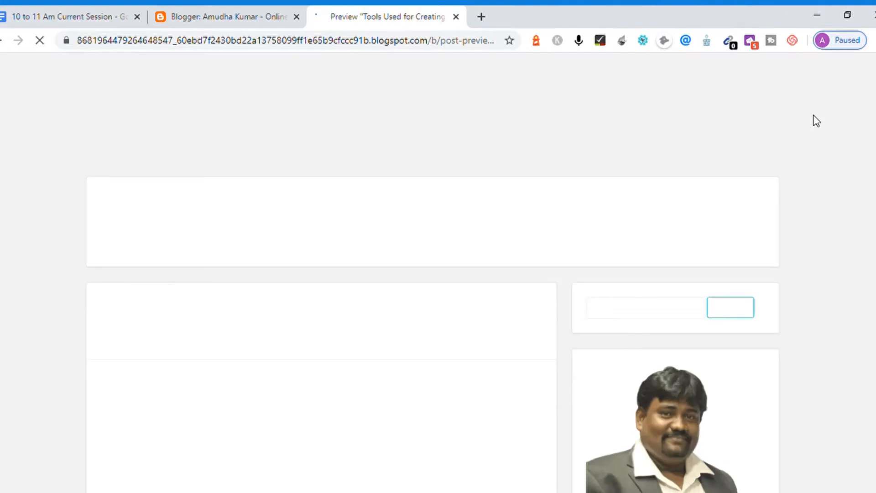
{"action": "scroll", "coordinate": [433, 274], "scroll_direction": "down", "scroll_amount": 10}
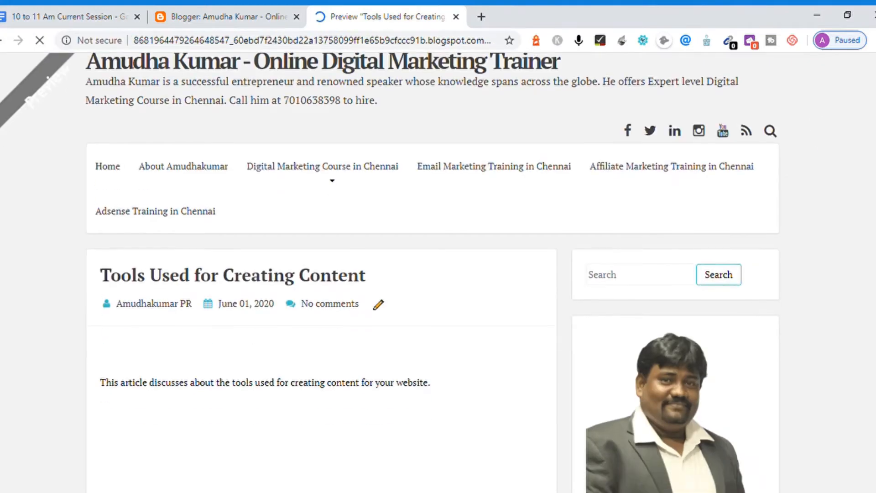
{"action": "scroll", "coordinate": [319, 274], "scroll_direction": "down", "scroll_amount": 15}
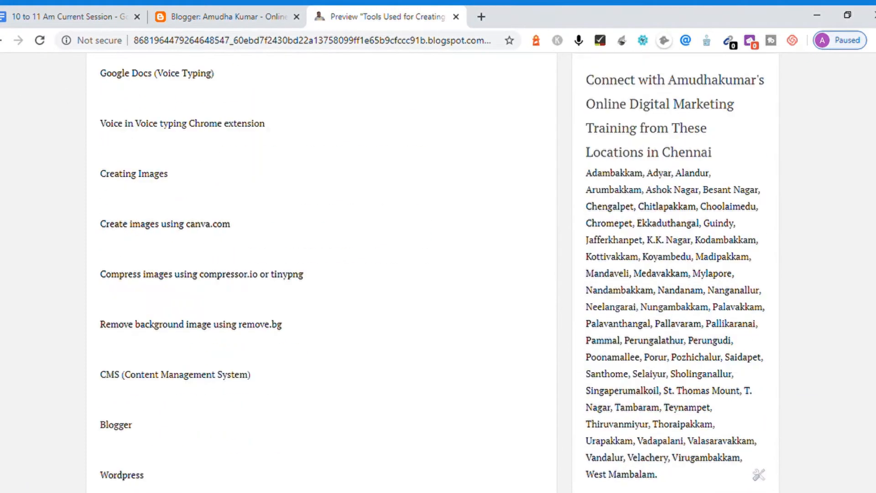
{"action": "scroll", "coordinate": [433, 274], "scroll_direction": "down", "scroll_amount": 6}
{"action": "scroll", "coordinate": [434, 273], "scroll_direction": "up", "scroll_amount": 20}
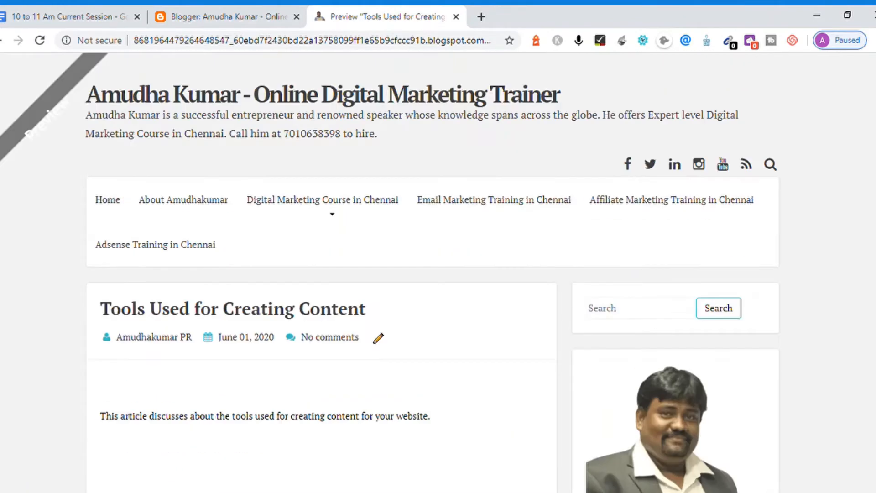
Back in the post editor, remove the blank line above the introduction and close the large gap before "Keyword Research".
{"action": "left_click", "coordinate": [231, 23]}
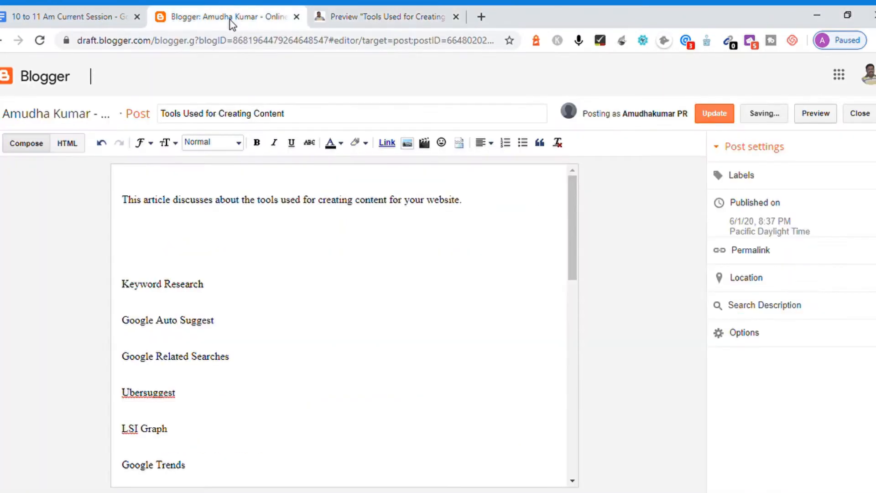
{"action": "left_click", "coordinate": [244, 257]}
{"action": "key", "text": "Up"}
{"action": "key", "text": "Up"}
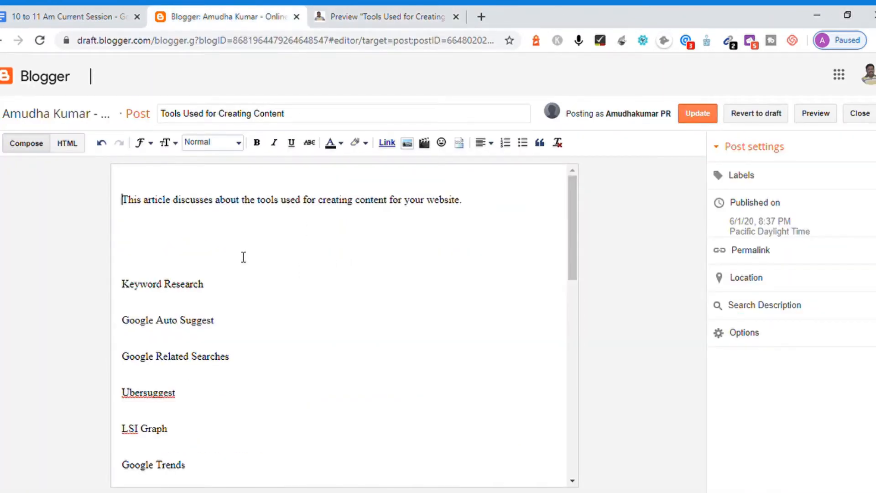
{"action": "scroll", "coordinate": [244, 257], "scroll_direction": "down", "scroll_amount": 1}
{"action": "key", "text": "Down"}
{"action": "key", "text": "Down"}
{"action": "key", "text": "Down"}
{"action": "key", "text": "Down"}
{"action": "key", "text": "Down"}
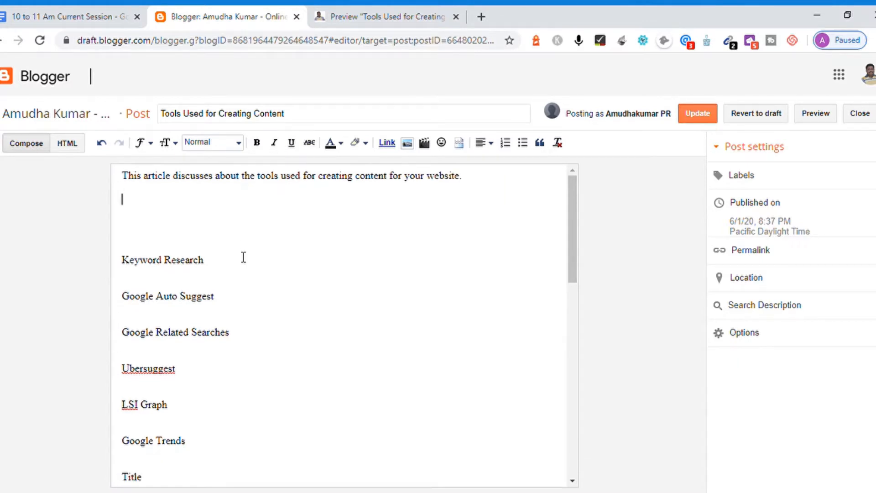
{"action": "key", "text": "BackSpace"}
{"action": "key", "text": "BackSpace"}
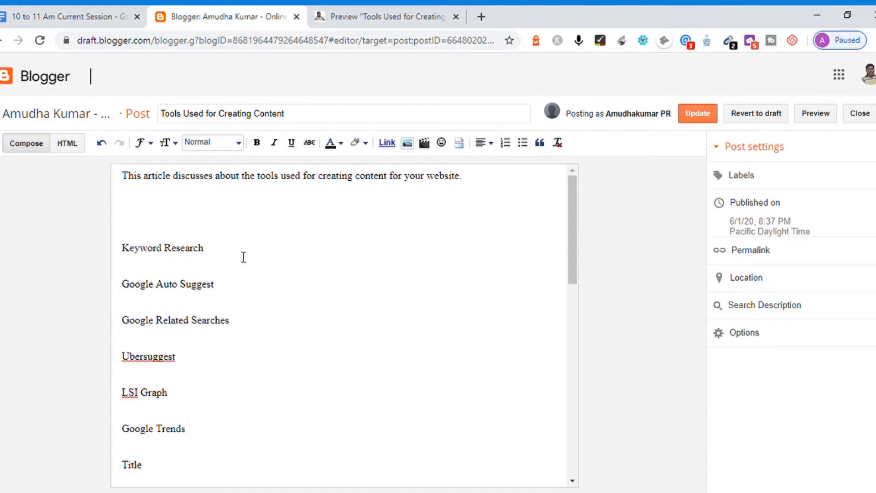
{"action": "key", "text": "Delete"}
{"action": "key", "text": "Right"}
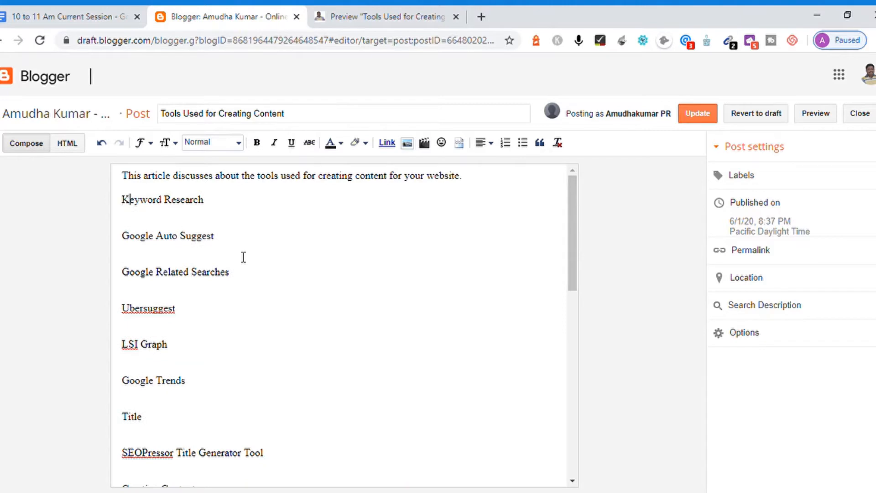
Reduce the gap between "Keyword Research" and "Google Auto Suggest" to one blank line.
{"action": "key", "text": "shift+End"}
{"action": "key", "text": "Home"}
{"action": "key", "text": "shift+End"}
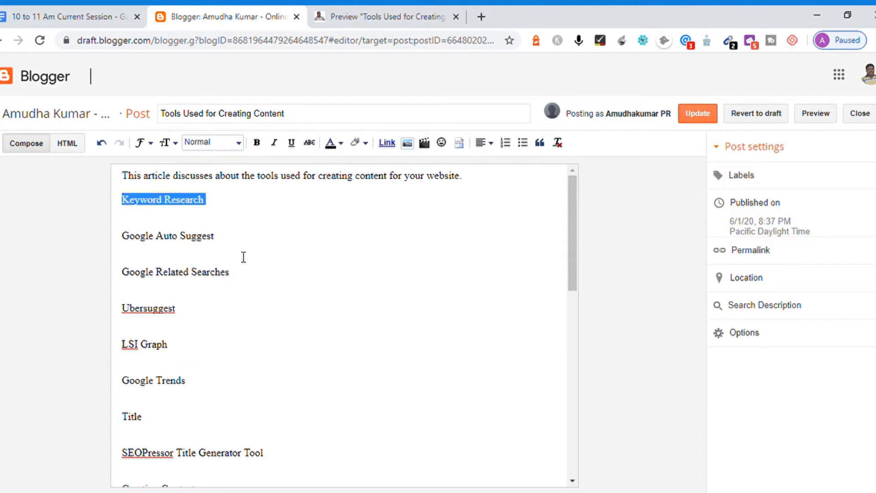
{"action": "key", "text": "Down"}
{"action": "key", "text": "Delete"}
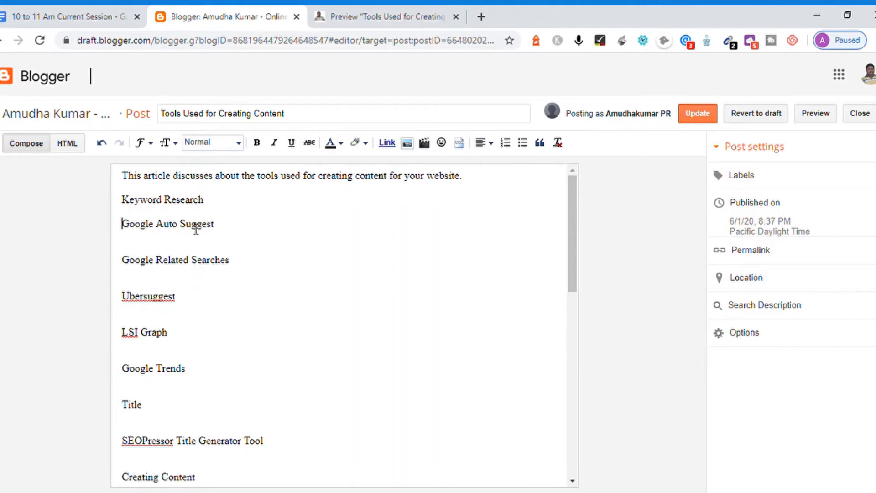
Remove the blank lines between "Google Auto Suggest", "Google Related Searches" and "Ubersuggest".
{"action": "key", "text": "Down"}
{"action": "key", "text": "BackSpace"}
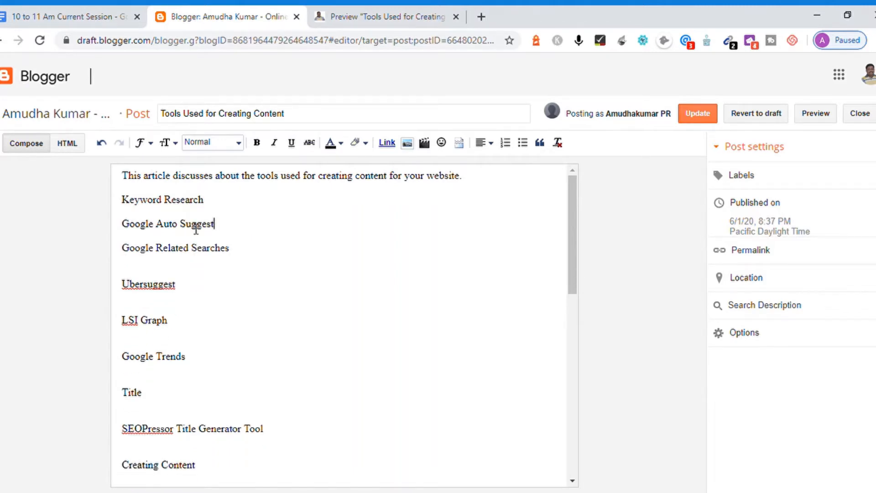
{"action": "key", "text": "Delete"}
{"action": "key", "text": "Down"}
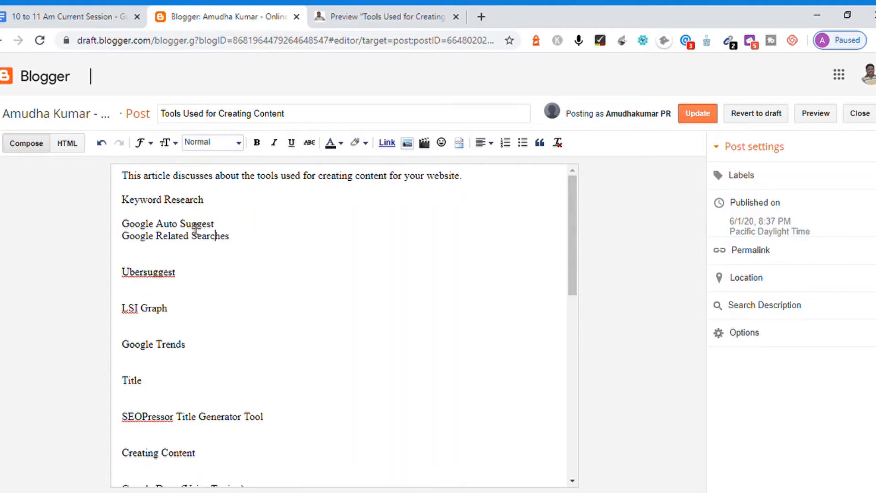
{"action": "key", "text": "End"}
{"action": "key", "text": "Delete"}
{"action": "key", "text": "Delete"}
Remove the blank lines between "Ubersuggest", "LSI Graph" and "Google Trends".
{"action": "key", "text": "Down"}
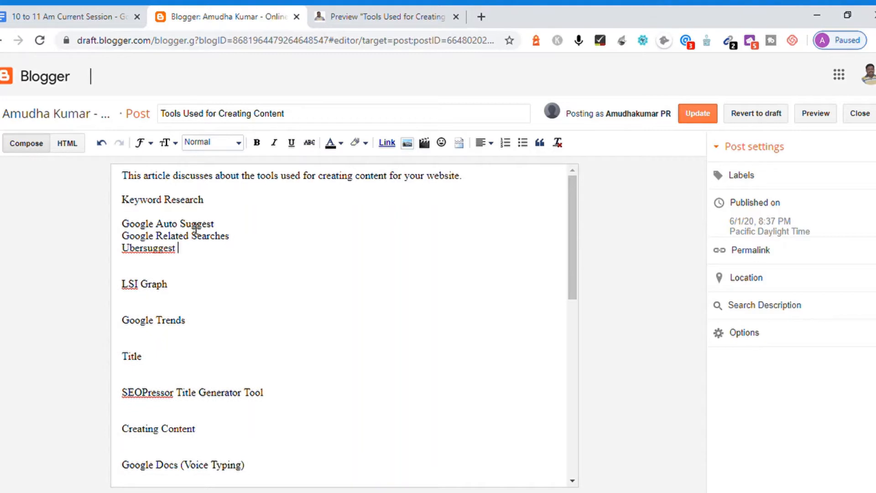
{"action": "key", "text": "Delete"}
{"action": "key", "text": "Delete"}
{"action": "key", "text": "Down"}
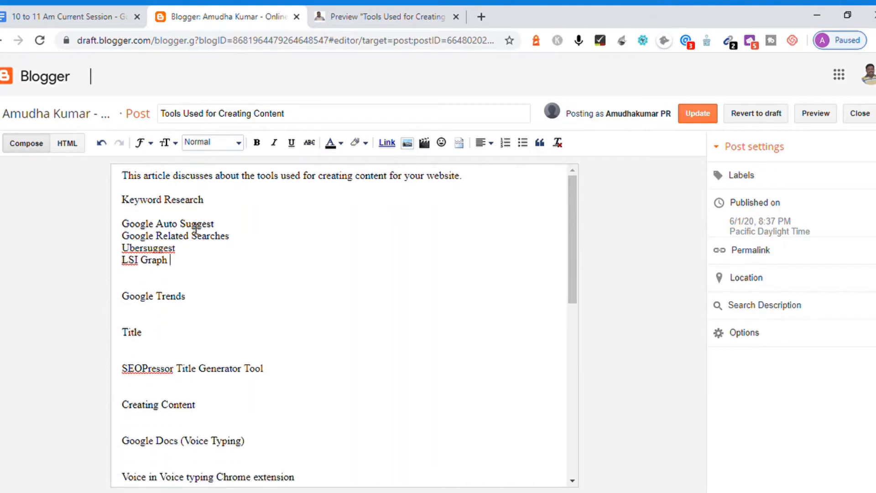
{"action": "key", "text": "Down"}
{"action": "key", "text": "Up"}
{"action": "key", "text": "Delete"}
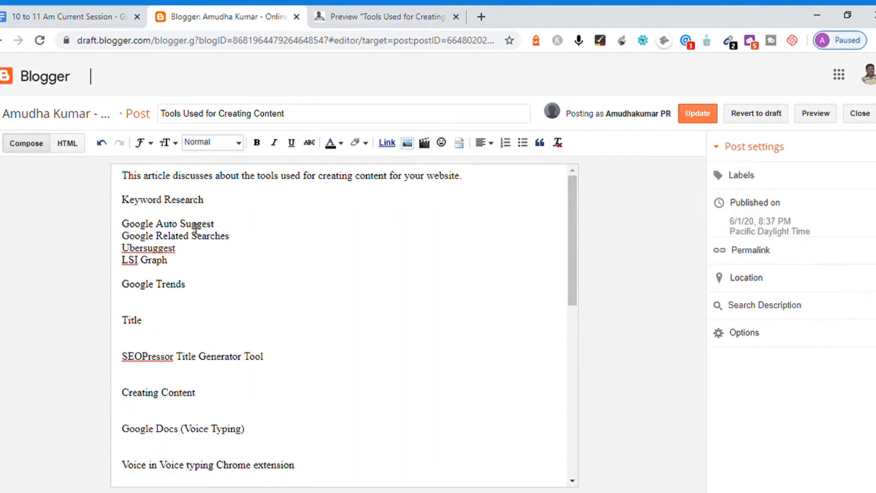
{"action": "key", "text": "Delete"}
Reduce the gap between "SEOPressor Title Generator Tool" and "Creating Content" to one blank line.
{"action": "key", "text": "Down"}
{"action": "key", "text": "Down"}
{"action": "key", "text": "Down"}
{"action": "key", "text": "Down"}
{"action": "key", "text": "Down"}
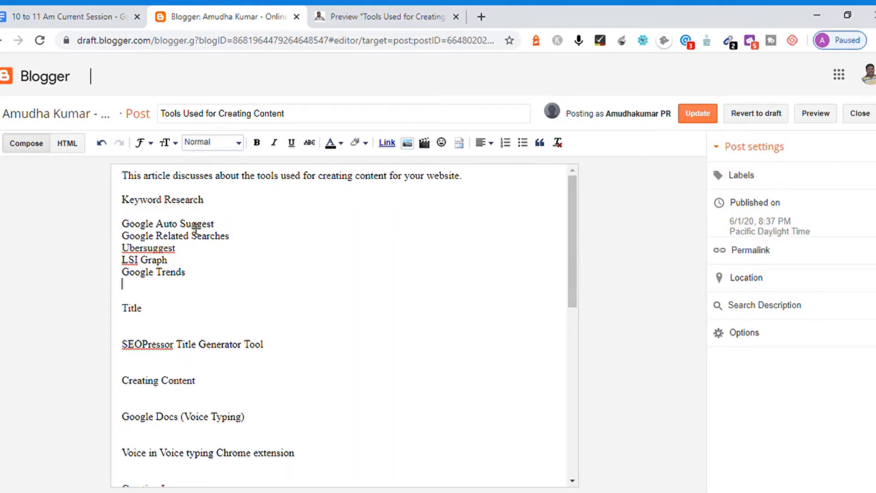
{"action": "key", "text": "Down"}
{"action": "key", "text": "Delete"}
{"action": "key", "text": "Delete"}
{"action": "key", "text": "Down"}
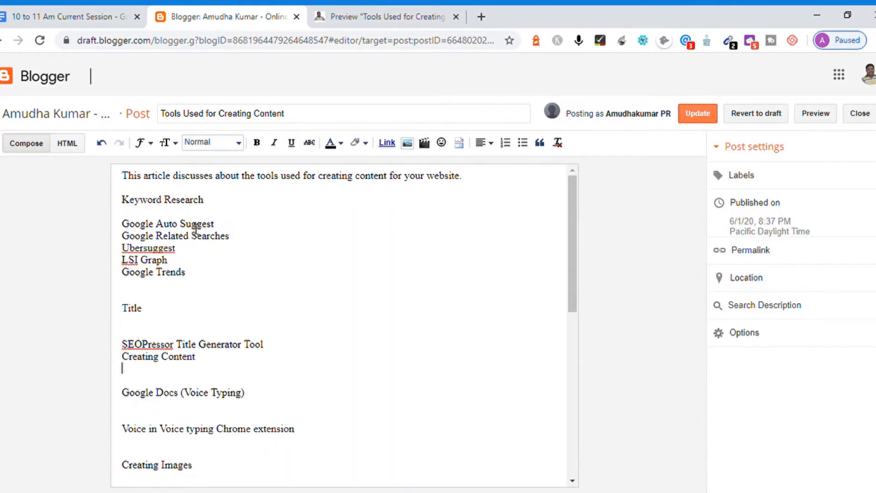
{"action": "key", "text": "Up"}
{"action": "key", "text": "Return"}
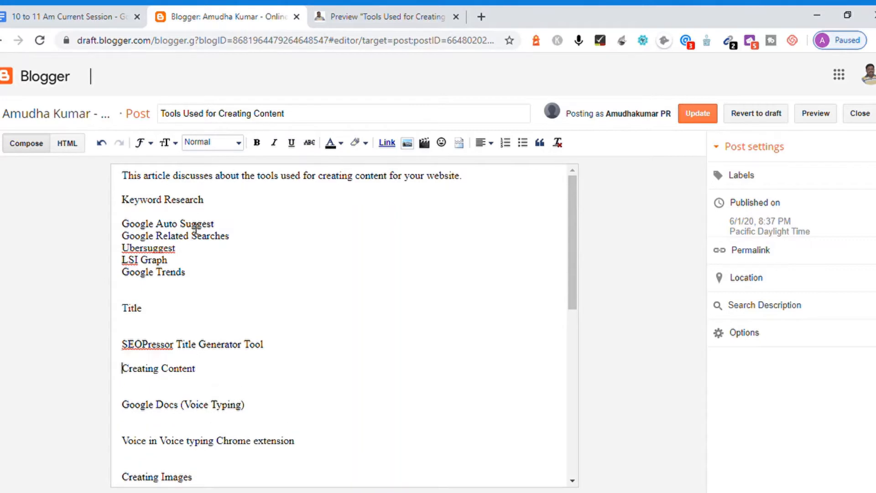
Leave one blank line below "Creating Content" and put the Voice in Voice typing line directly under "Google Docs (Voice Typing)".
{"action": "key", "text": "Down"}
{"action": "key", "text": "Delete"}
{"action": "key", "text": "Delete"}
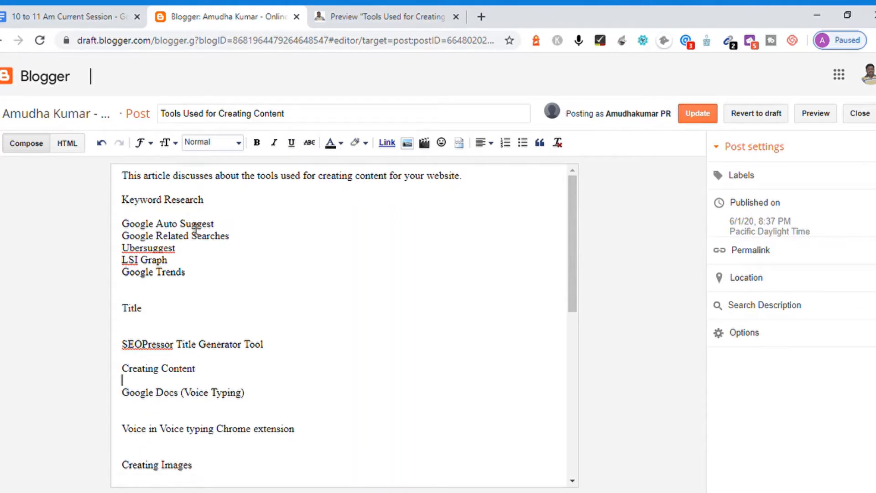
{"action": "key", "text": "Return"}
{"action": "key", "text": "Down"}
{"action": "key", "text": "Delete"}
{"action": "key", "text": "Delete"}
Reduce the gap between "Voice in Voice typing Chrome extension" and "Creating Images" to one blank line.
{"action": "key", "text": "Down"}
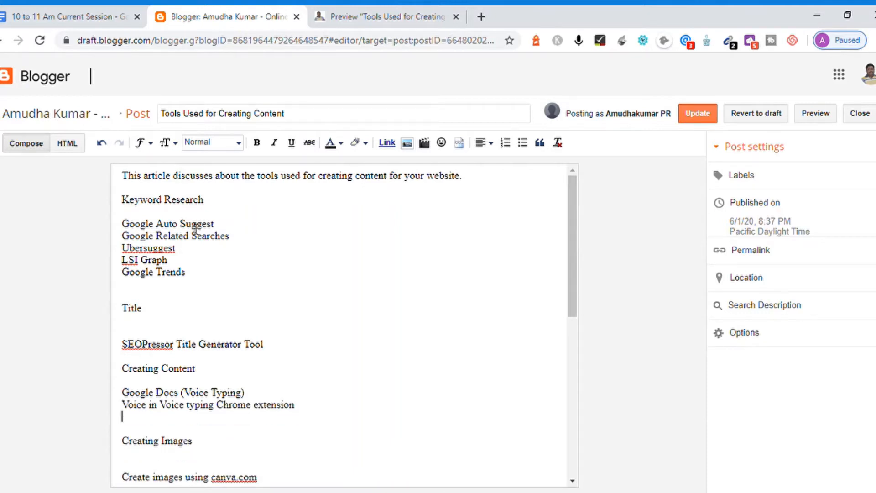
{"action": "key", "text": "Delete"}
{"action": "key", "text": "Delete"}
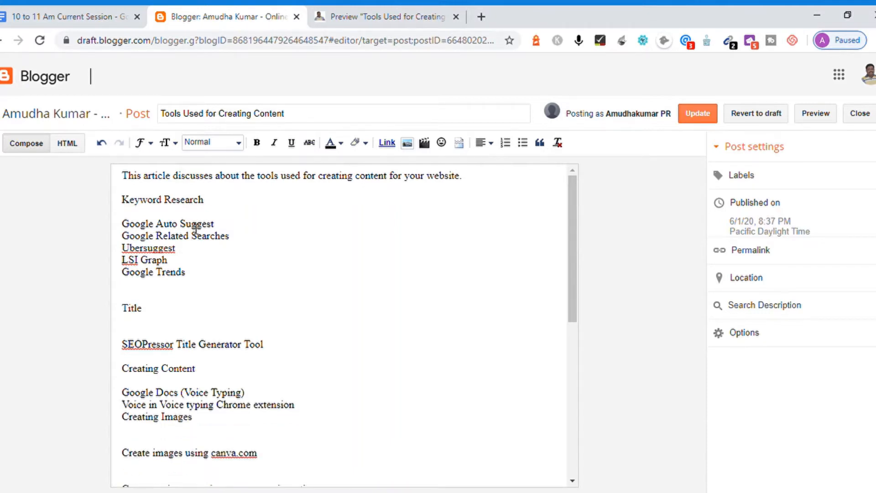
{"action": "key", "text": "Return"}
{"action": "key", "text": "Down"}
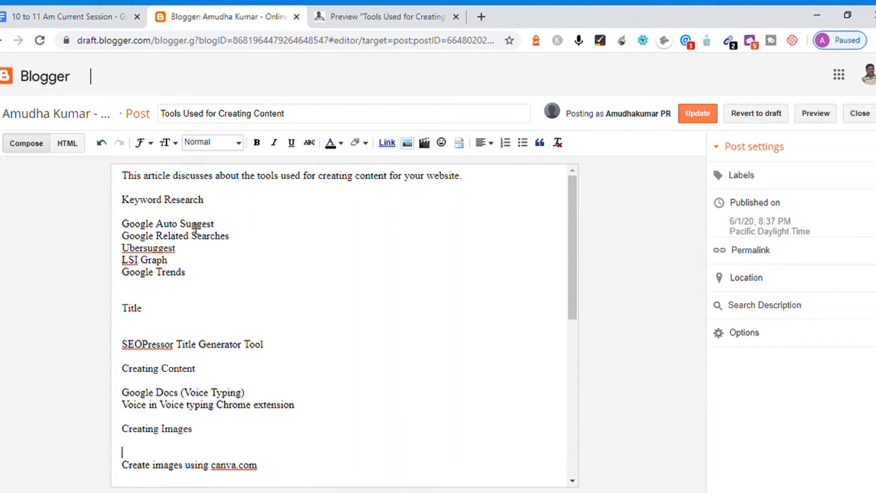
Reduce the gap between "Creating Images" and the "Create images using canva.com" line to one blank line.
{"action": "key", "text": "Delete"}
{"action": "key", "text": "Down"}
{"action": "key", "text": "Down"}
{"action": "key", "text": "Down"}
{"action": "key", "text": "Down"}
{"action": "key", "text": "Down"}
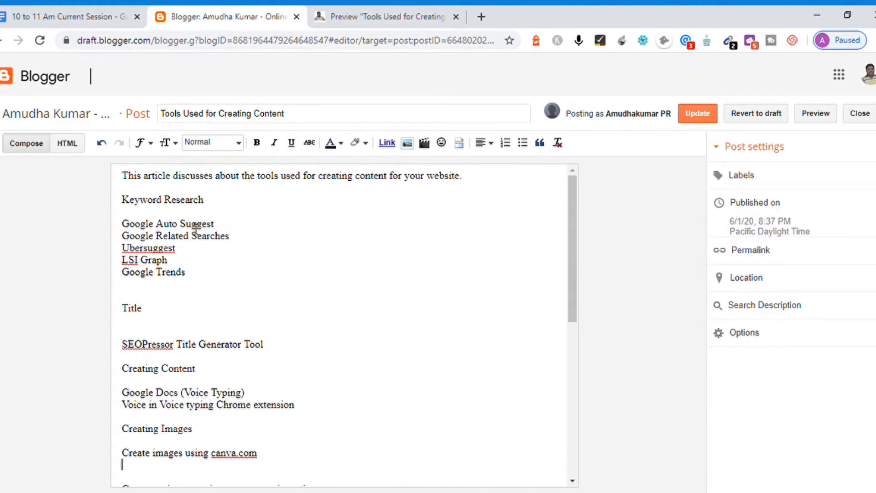
{"action": "key", "text": "Up"}
{"action": "key", "text": "Up"}
{"action": "key", "text": "Up"}
{"action": "key", "text": "Up"}
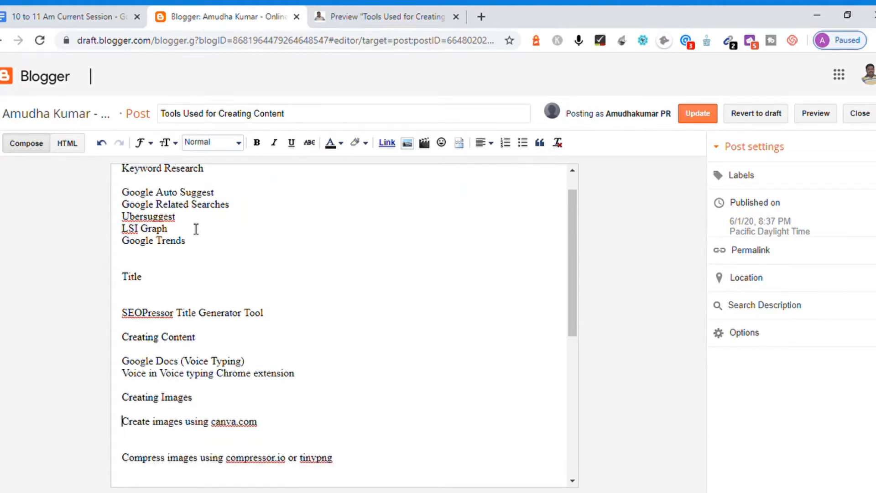
Remove the blank lines between the canva.com, compressor.io and remove.bg lines under "Creating Images".
{"action": "key", "text": "Down"}
{"action": "key", "text": "Delete"}
{"action": "key", "text": "Delete"}
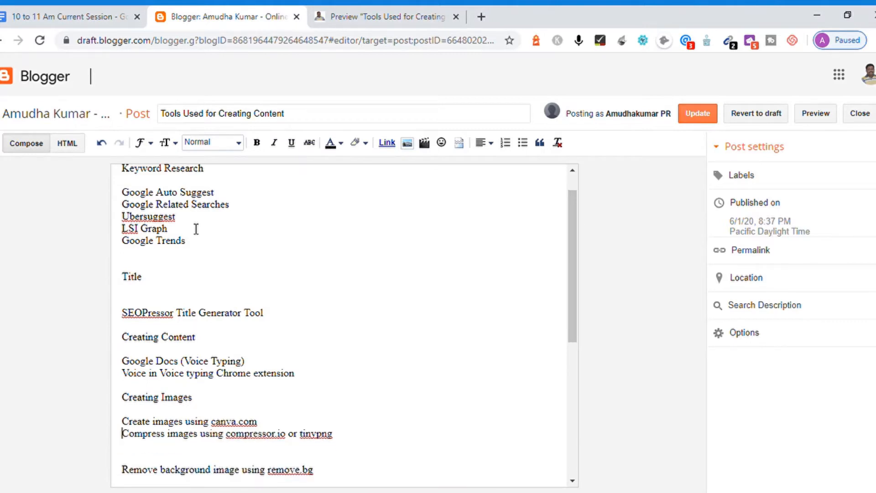
{"action": "key", "text": "Down"}
{"action": "key", "text": "Delete"}
{"action": "key", "text": "Delete"}
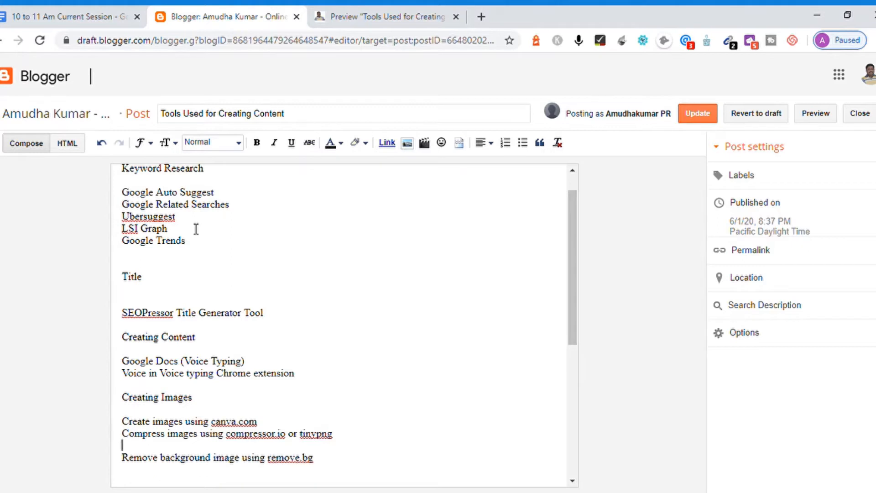
Remove the blank lines between "Blogger", "Wordpress" and "Majento" in the CMS section.
{"action": "key", "text": "Down"}
{"action": "key", "text": "Down"}
{"action": "key", "text": "Down"}
{"action": "key", "text": "Down"}
{"action": "key", "text": "Down"}
{"action": "key", "text": "Down"}
{"action": "key", "text": "Down"}
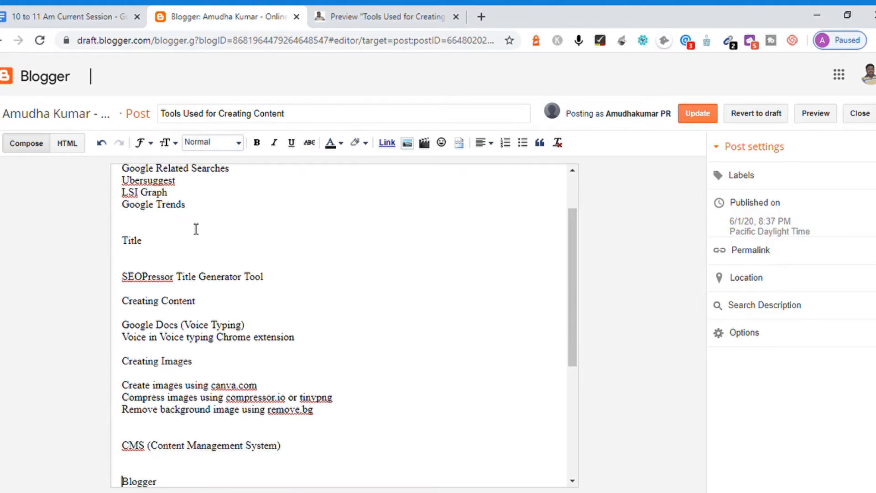
{"action": "key", "text": "Down"}
{"action": "key", "text": "Down"}
{"action": "key", "text": "Down"}
{"action": "key", "text": "Up"}
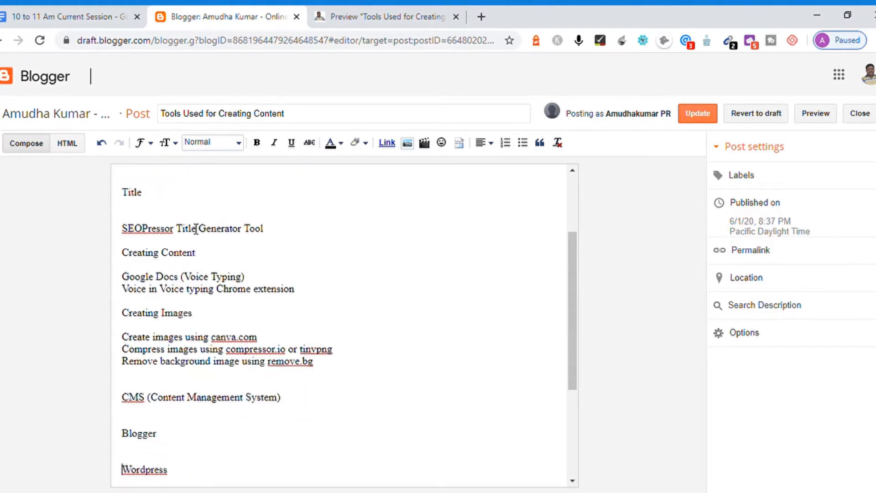
{"action": "key", "text": "Up"}
{"action": "key", "text": "Up"}
{"action": "key", "text": "Delete"}
{"action": "key", "text": "Delete"}
{"action": "key", "text": "Down"}
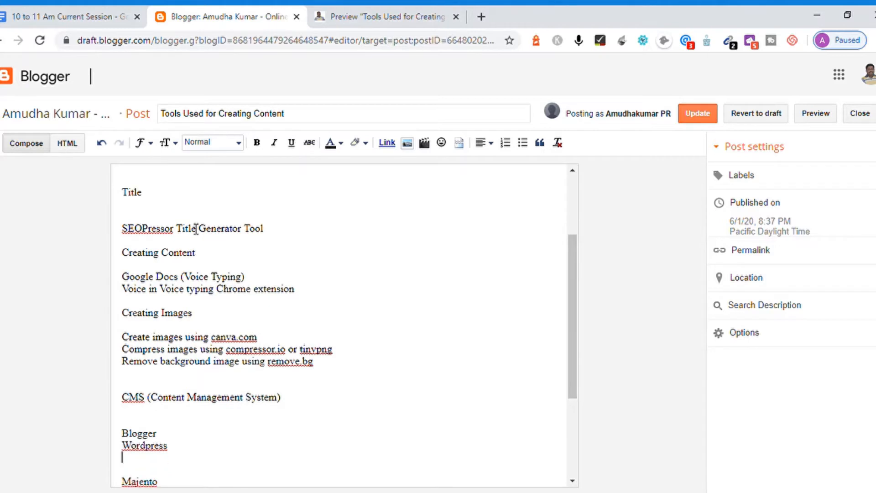
{"action": "key", "text": "Delete"}
{"action": "key", "text": "Delete"}
{"action": "key", "text": "Down"}
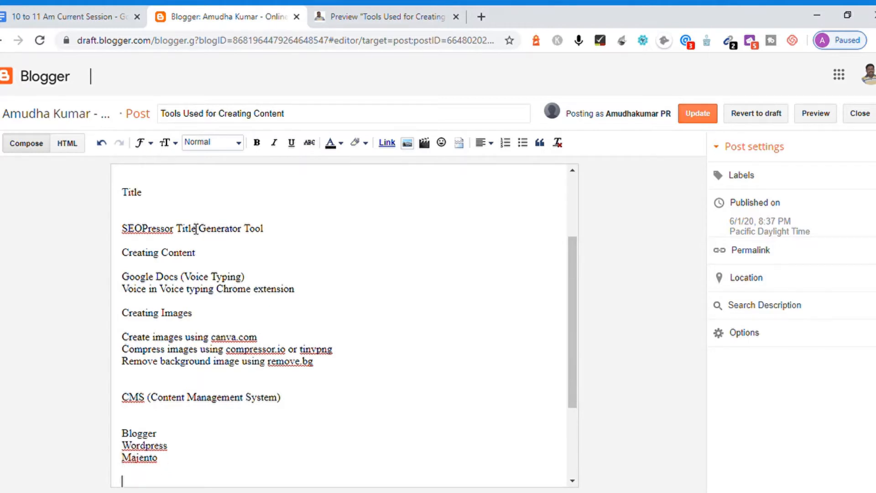
Reduce the gap between "Plagiarism checker" and its smallseotools.com link to one blank line.
{"action": "key", "text": "Down"}
{"action": "key", "text": "Down"}
{"action": "key", "text": "Down"}
{"action": "key", "text": "Down"}
{"action": "key", "text": "Down"}
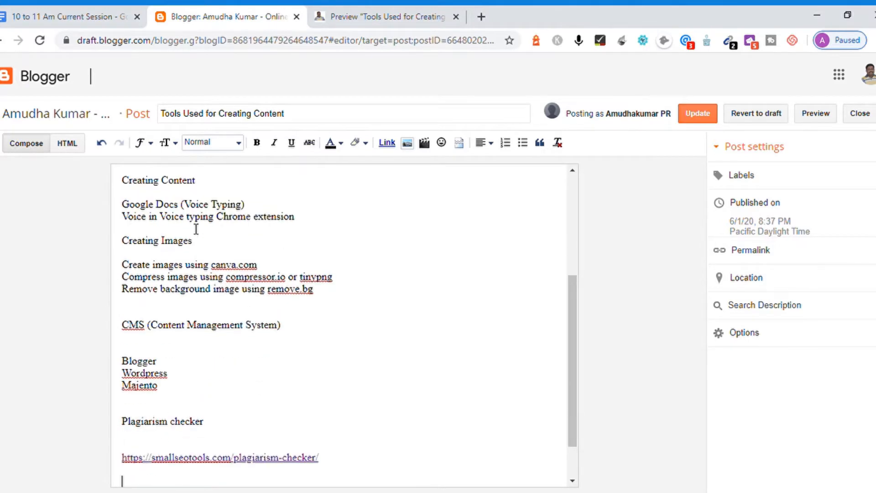
{"action": "key", "text": "Up"}
{"action": "key", "text": "Up"}
{"action": "key", "text": "Delete"}
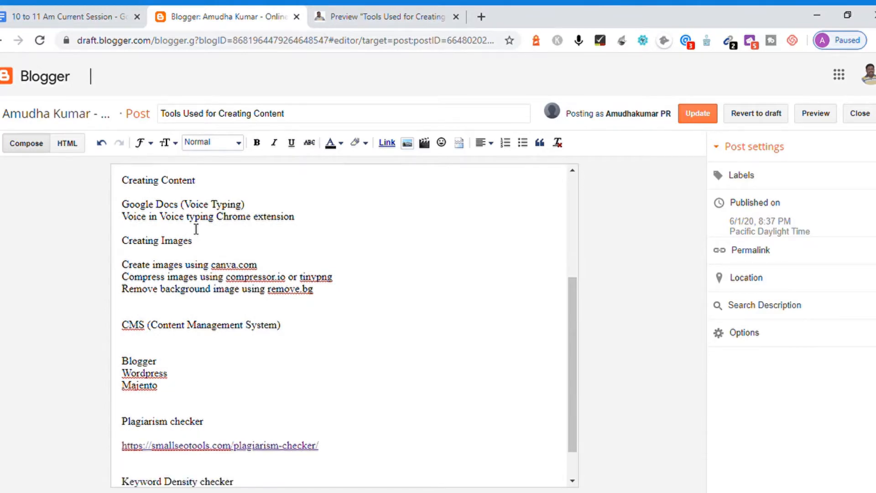
Reduce the gap between "Keyword Density checker" and its tools.seobook.com link to one blank line.
{"action": "key", "text": "Down"}
{"action": "key", "text": "Down"}
{"action": "key", "text": "Down"}
{"action": "key", "text": "Down"}
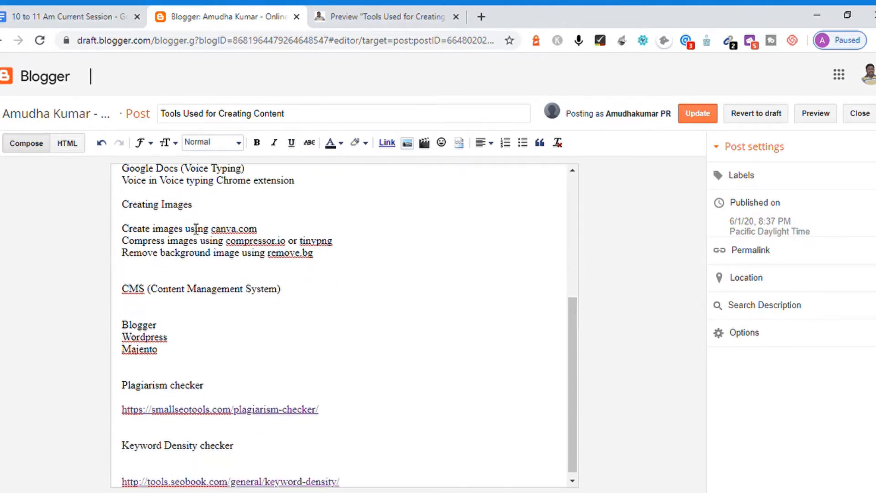
{"action": "key", "text": "Delete"}
{"action": "key", "text": "End"}
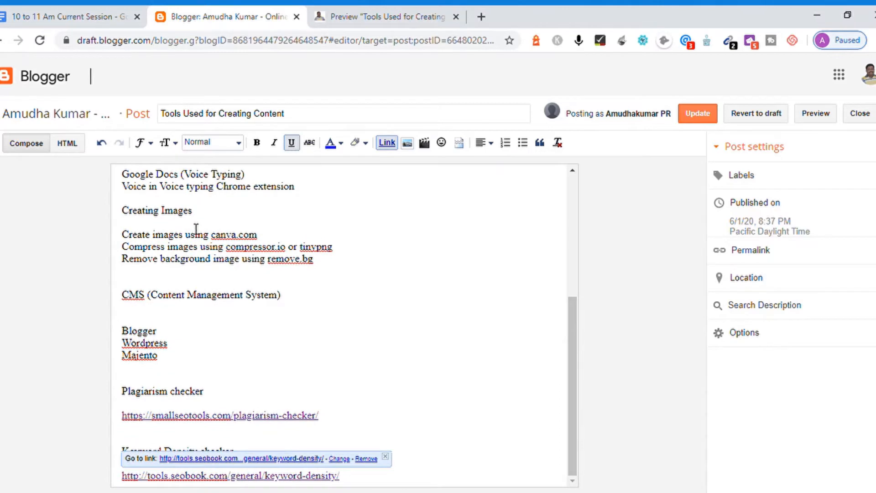
Return to the beginning of the post and preview it to check the line spacing.
{"action": "key", "text": "Up"}
{"action": "key", "text": "Up"}
{"action": "key", "text": "Up"}
{"action": "key", "text": "Up"}
{"action": "key", "text": "Up"}
{"action": "key", "text": "Up"}
{"action": "key", "text": "Up"}
{"action": "key", "text": "Up"}
{"action": "key", "text": "Up"}
{"action": "key", "text": "Up"}
{"action": "key", "text": "Up"}
{"action": "key", "text": "Up"}
{"action": "key", "text": "Up"}
{"action": "key", "text": "Up"}
{"action": "key", "text": "Up"}
{"action": "key", "text": "Up"}
{"action": "key", "text": "Up"}
{"action": "key", "text": "Up"}
{"action": "key", "text": "Up"}
{"action": "key", "text": "Up"}
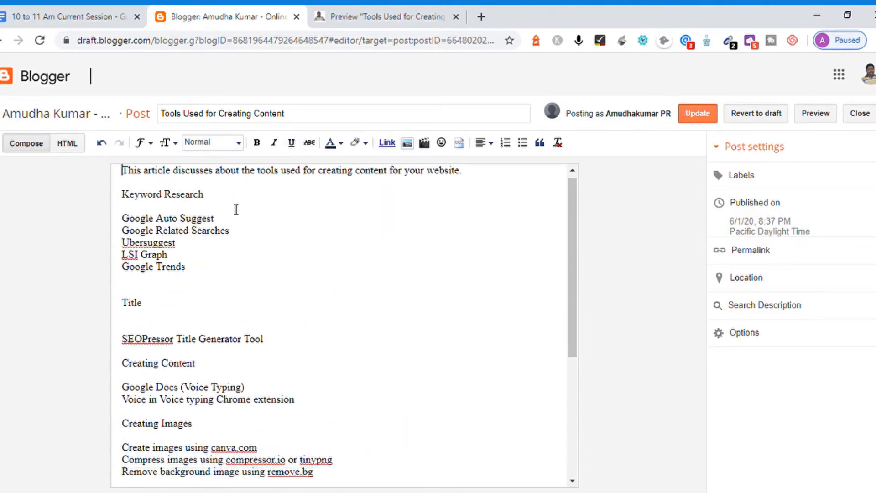
{"action": "left_click", "coordinate": [816, 115]}
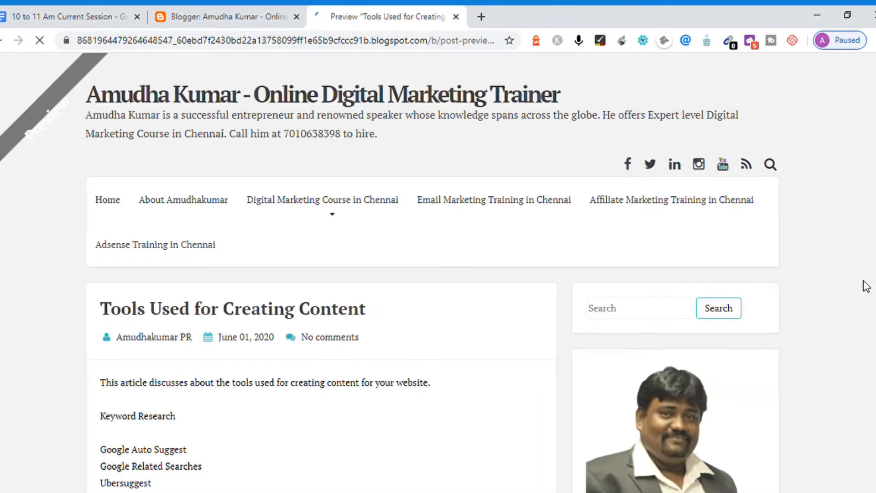
{"action": "scroll", "coordinate": [864, 286], "scroll_direction": "down", "scroll_amount": 3}
{"action": "scroll", "coordinate": [438, 274], "scroll_direction": "down", "scroll_amount": 10}
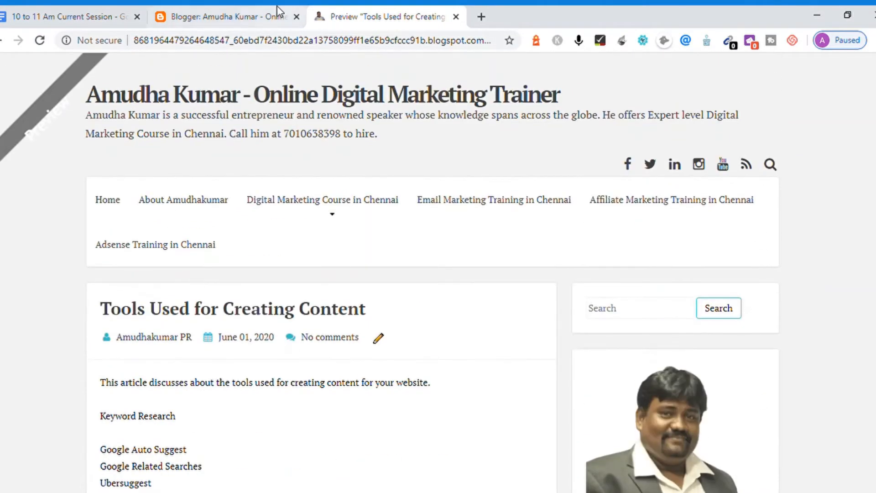
Return to the post editor and format the "Keyword Research" line as a Subheading.
{"action": "left_click", "coordinate": [236, 15]}
{"action": "left_click", "coordinate": [249, 206]}
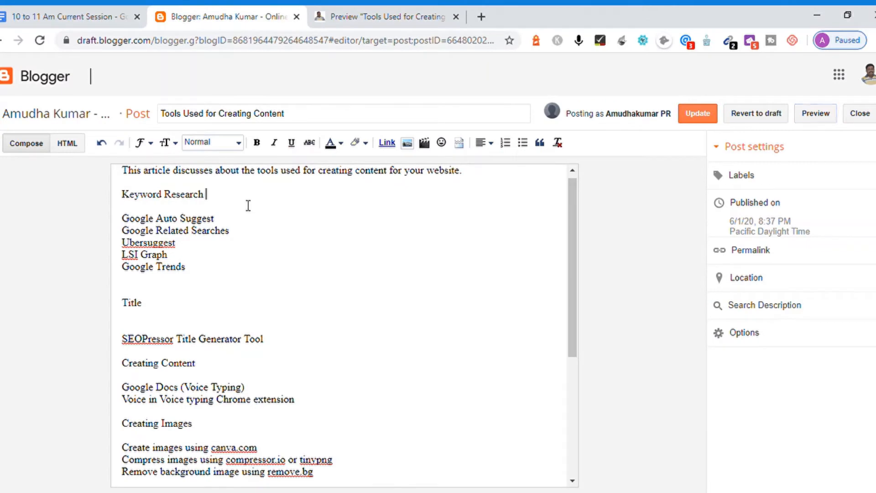
{"action": "triple_click", "coordinate": [248, 205]}
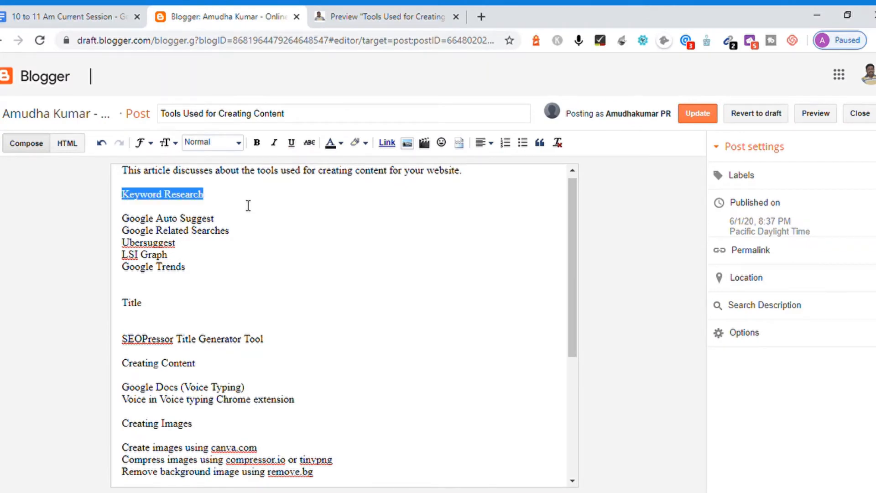
{"action": "left_click", "coordinate": [214, 145]}
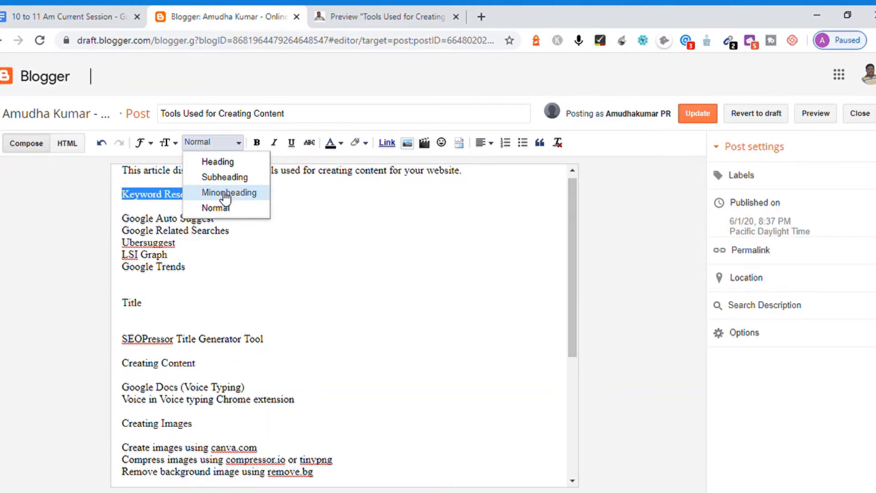
{"action": "left_click", "coordinate": [216, 178]}
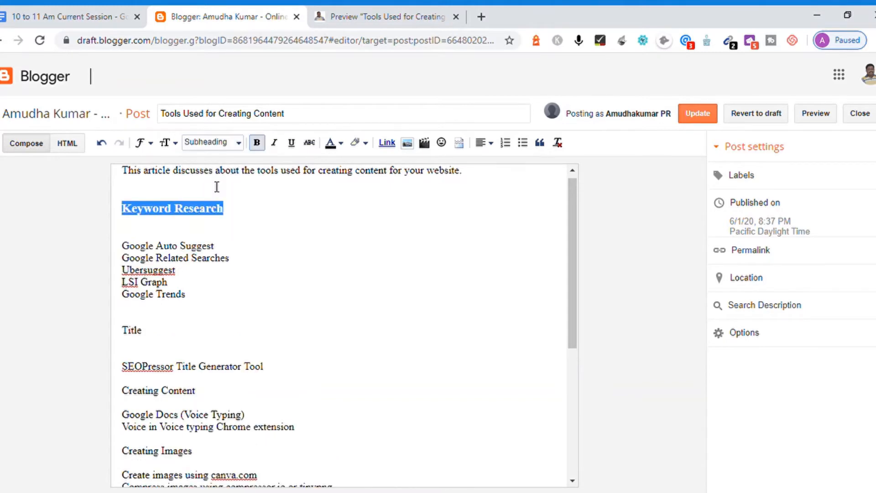
Turn the five lines from "Google Auto Suggest" to "Google Trends" into a bulleted list directly under "Keyword Research".
{"action": "key", "text": "Down"}
{"action": "key", "text": "Down"}
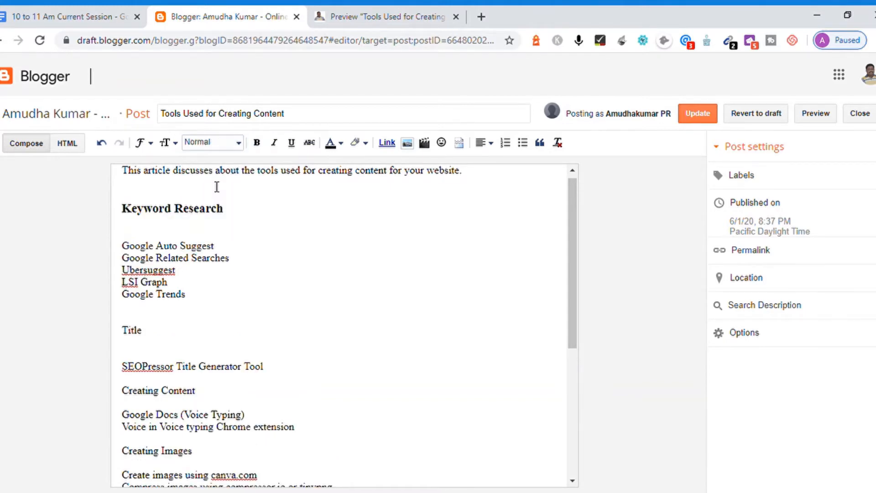
{"action": "key", "text": "shift+Down"}
{"action": "key", "text": "shift+Down"}
{"action": "key", "text": "shift+Down"}
{"action": "key", "text": "shift+Down"}
{"action": "key", "text": "shift+Down"}
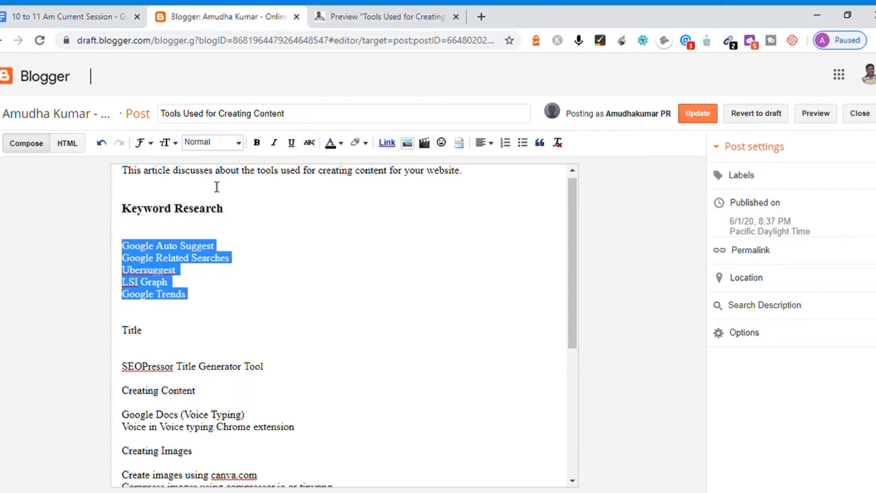
{"action": "left_click", "coordinate": [521, 144]}
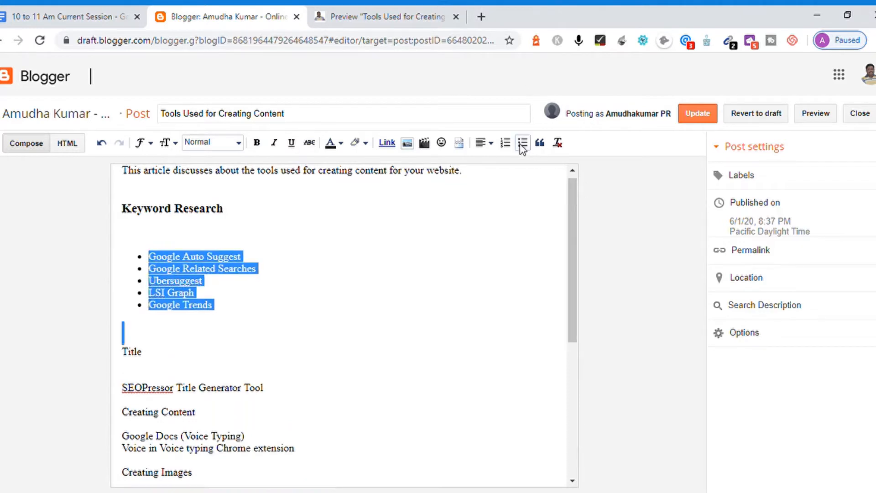
{"action": "key", "text": "Down"}
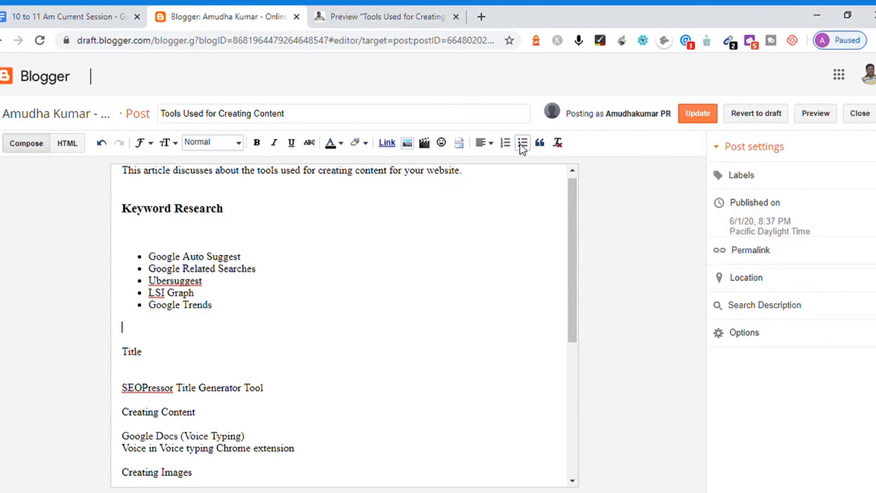
{"action": "key", "text": "BackSpace"}
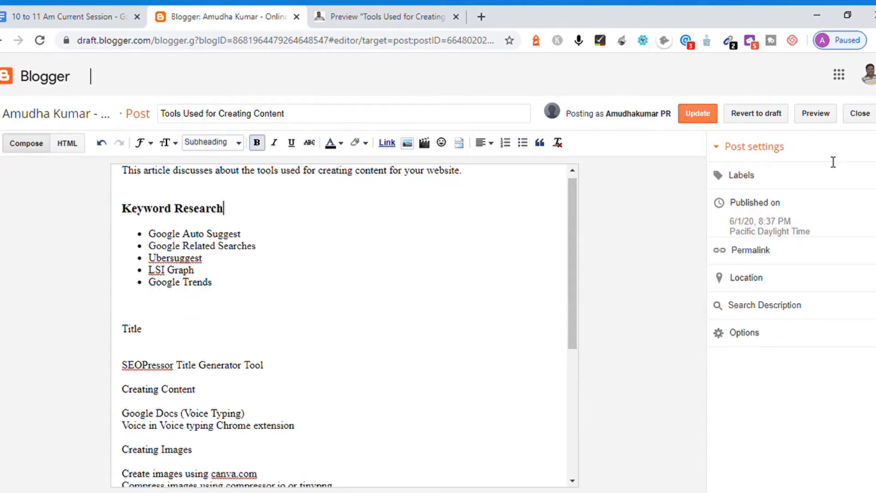
Preview the post to check the "Keyword Research" heading and bulleted list, and return to the editor.
{"action": "left_click", "coordinate": [818, 114]}
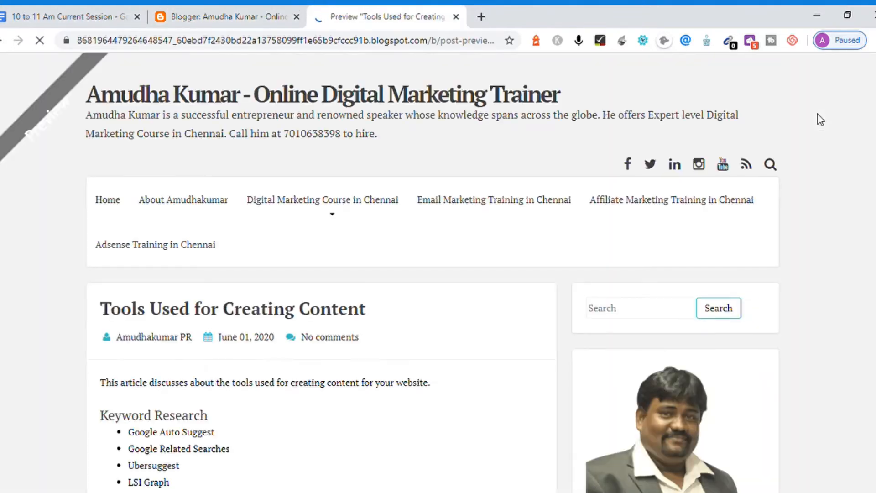
{"action": "scroll", "coordinate": [479, 198], "scroll_direction": "down", "scroll_amount": 4}
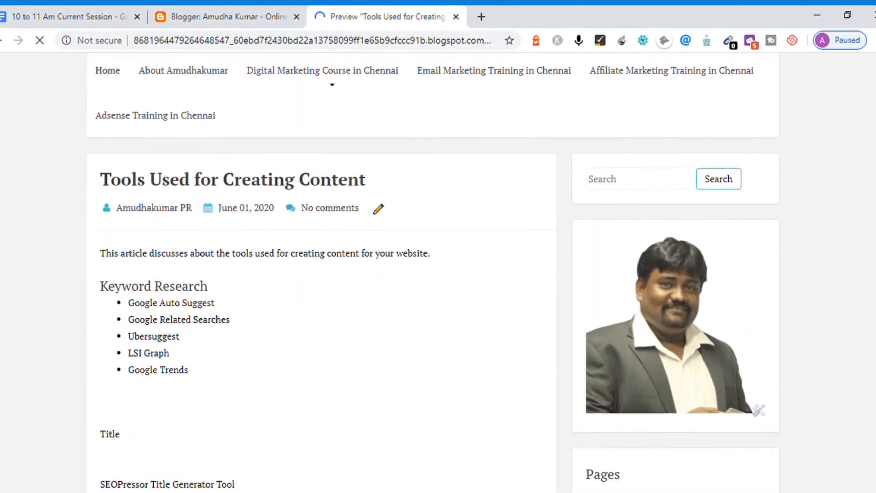
{"action": "left_click", "coordinate": [256, 15]}
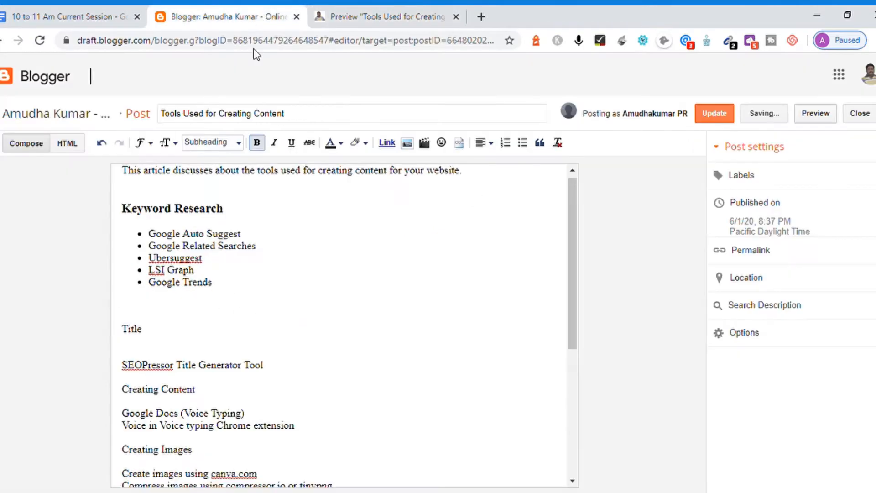
Remove the extra blank lines between the "Google Trends" bullet and "Title".
{"action": "left_click", "coordinate": [265, 219]}
{"action": "key", "text": "Down"}
{"action": "key", "text": "Down"}
{"action": "key", "text": "Down"}
{"action": "key", "text": "Down"}
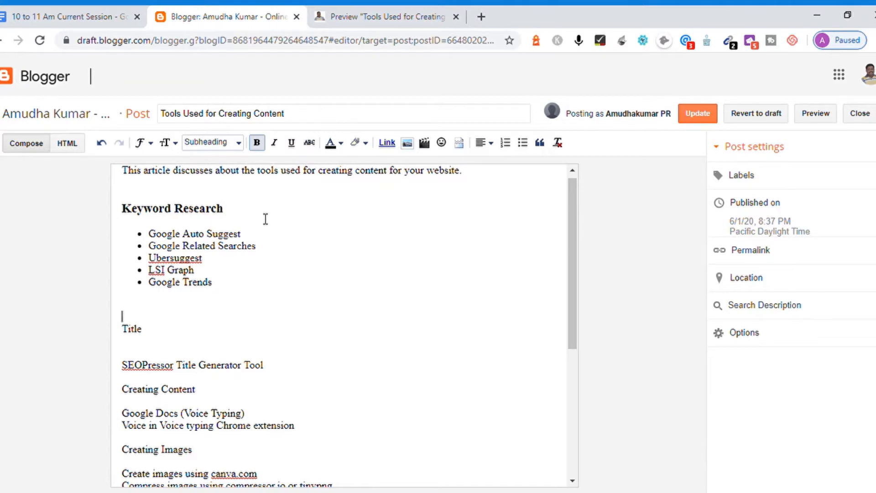
{"action": "key", "text": "BackSpace"}
{"action": "key", "text": "BackSpace"}
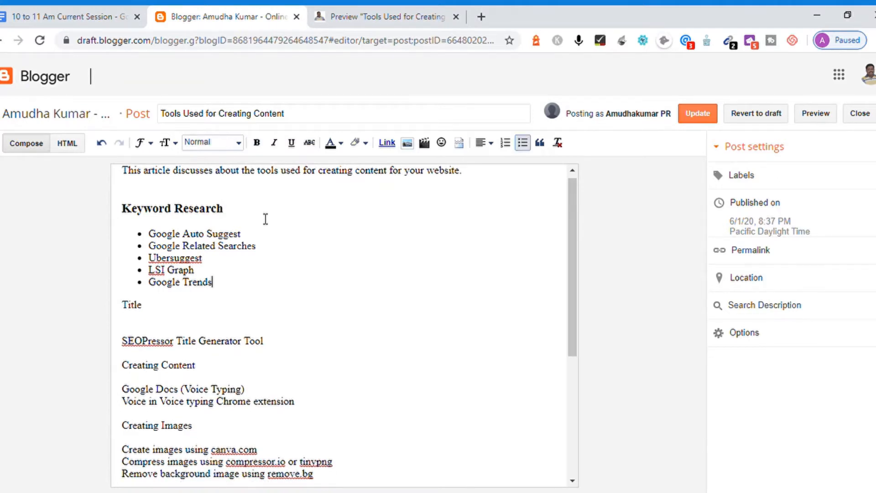
Format the "Title" line as a Minor heading.
{"action": "key", "text": "BackSpace"}
{"action": "key", "text": "shift+Home"}
{"action": "left_click", "coordinate": [233, 143]}
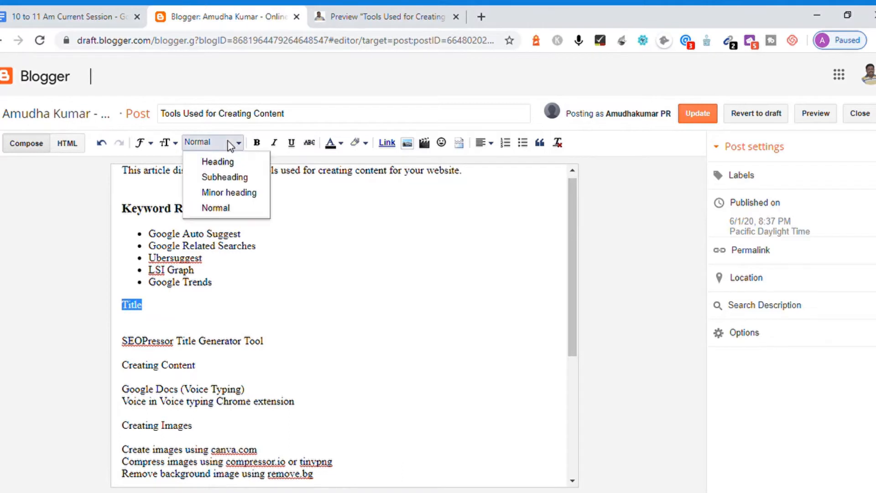
{"action": "left_click", "coordinate": [232, 192]}
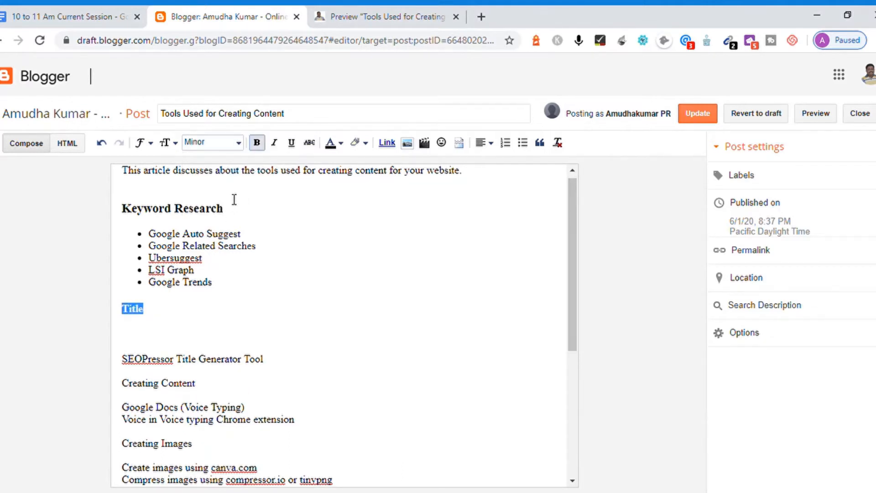
Change the "Keyword Research" heading to the Minor heading style.
{"action": "left_click", "coordinate": [234, 209]}
{"action": "key", "text": "shift+Home"}
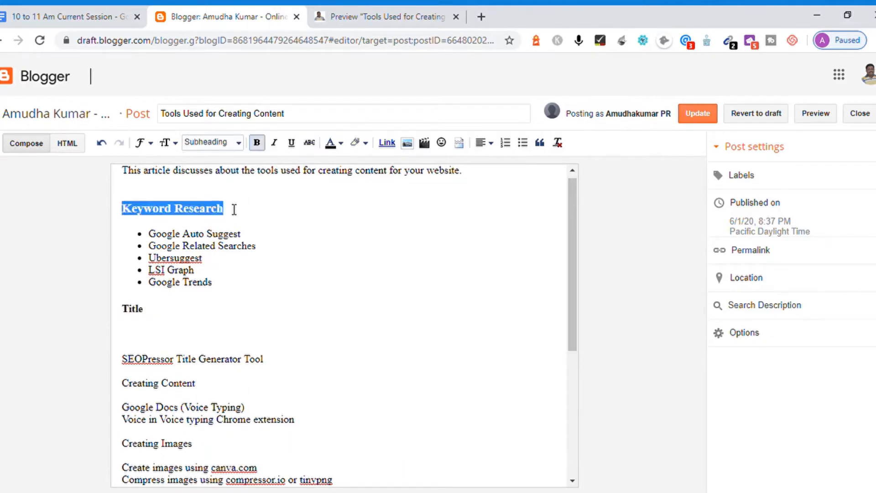
{"action": "left_click", "coordinate": [226, 142]}
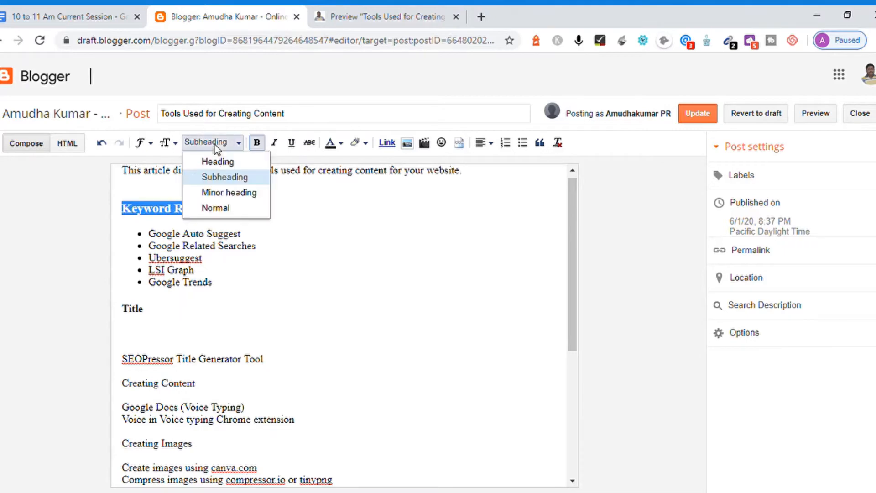
{"action": "left_click", "coordinate": [223, 192]}
Remove one blank line between the "Title" heading and "SEOPressor Title Generator Tool".
{"action": "left_click", "coordinate": [185, 328]}
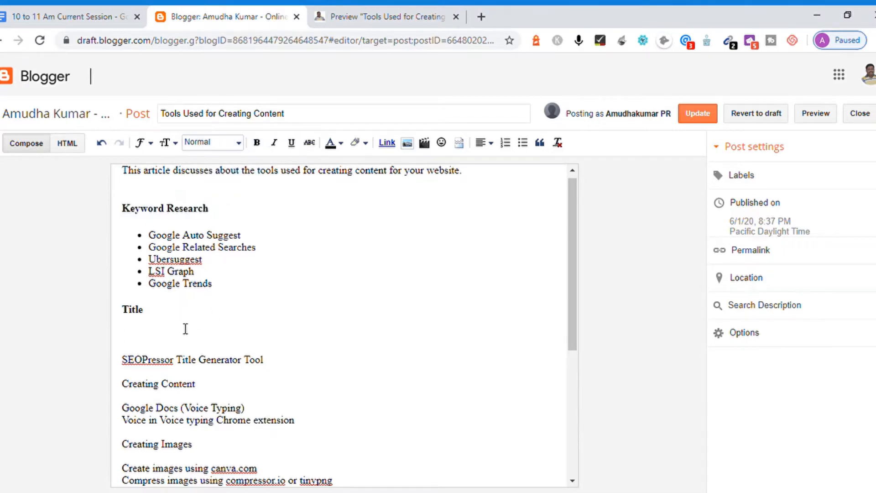
{"action": "key", "text": "BackSpace"}
{"action": "key", "text": "Down"}
{"action": "key", "text": "Down"}
{"action": "key", "text": "Down"}
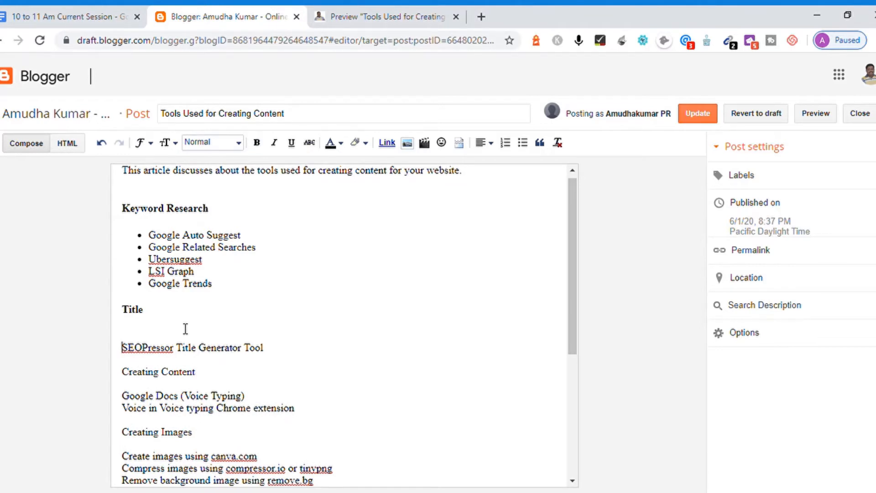
Make "SEOPressor Title Generator Tool" a bulleted item and remove the extra blank lines above and below it.
{"action": "key", "text": "BackSpace"}
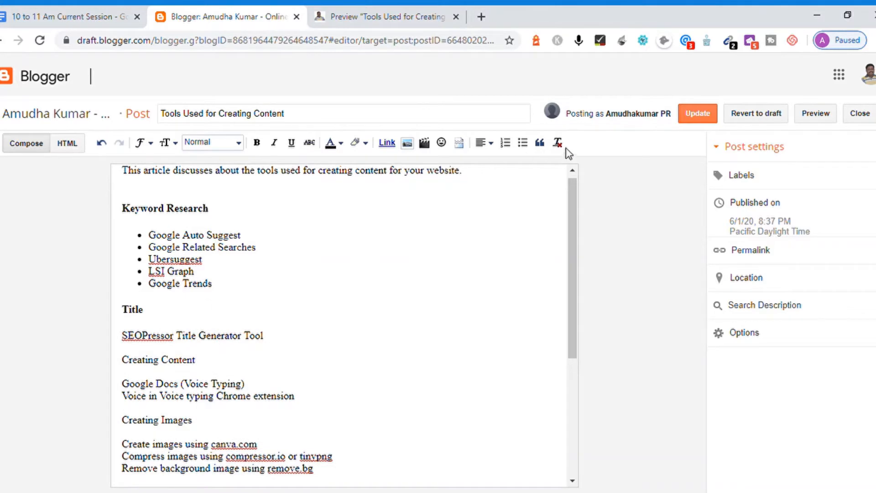
{"action": "left_click", "coordinate": [523, 143]}
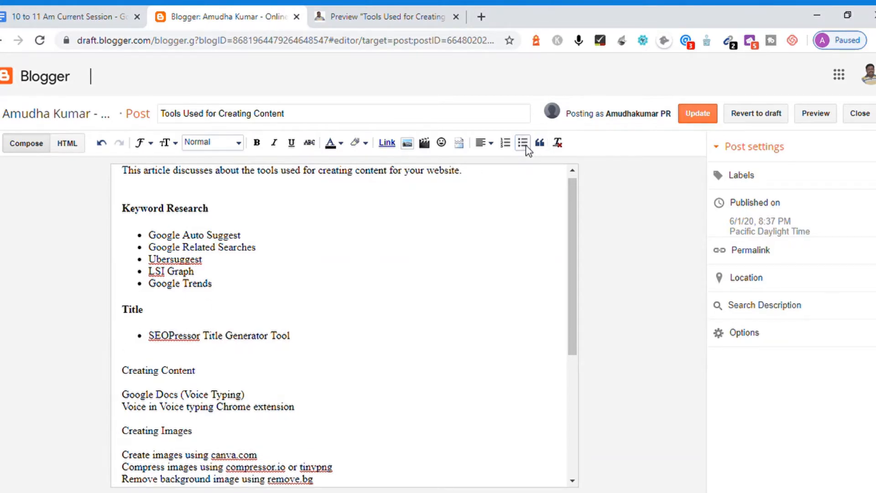
{"action": "key", "text": "BackSpace"}
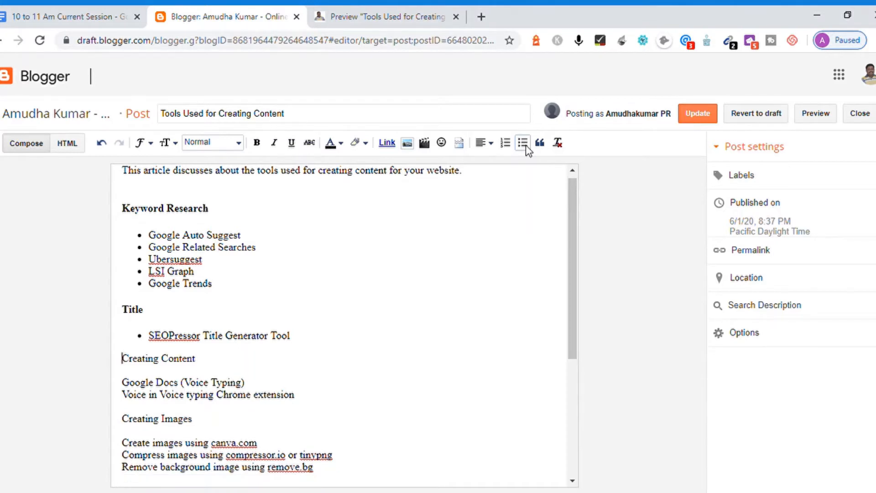
Format "Creating Content" as a Minor heading and remove the extra blank line below it.
{"action": "key", "text": "shift+End"}
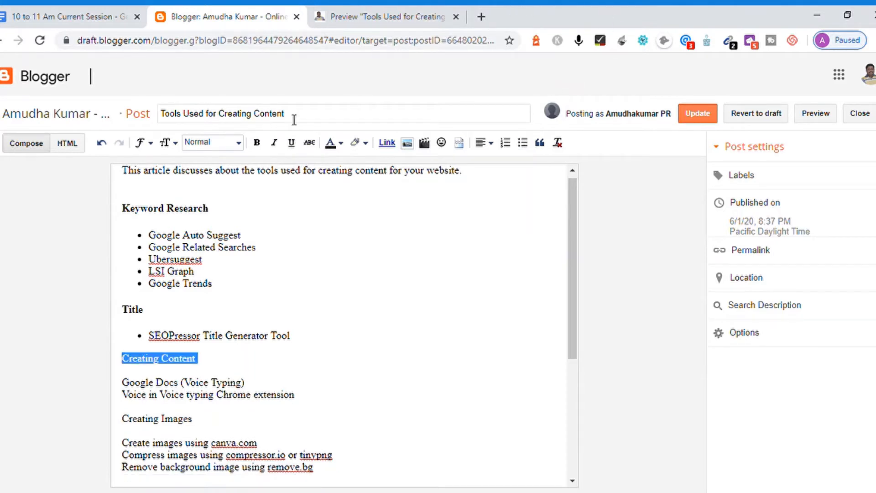
{"action": "left_click", "coordinate": [223, 143]}
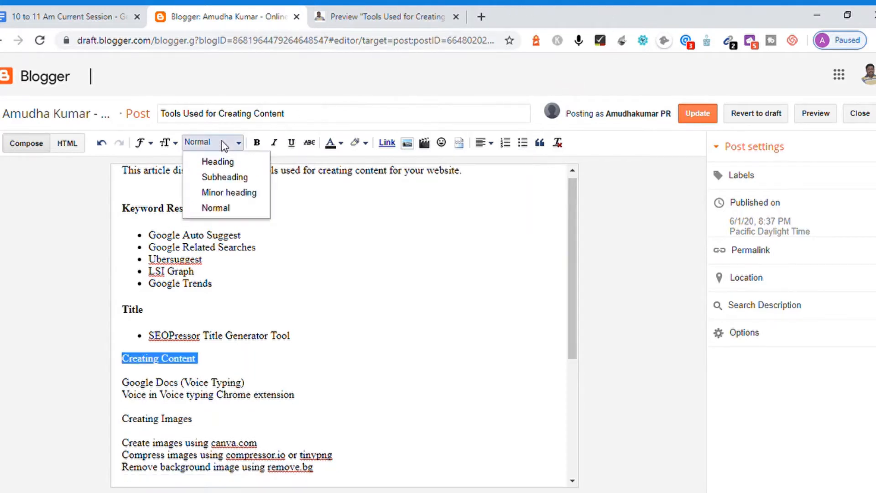
{"action": "left_click", "coordinate": [230, 193]}
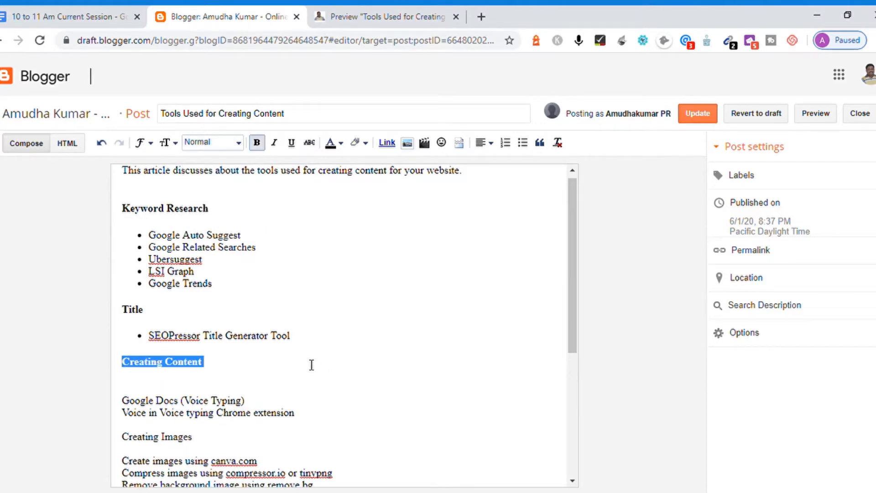
{"action": "left_click", "coordinate": [150, 390]}
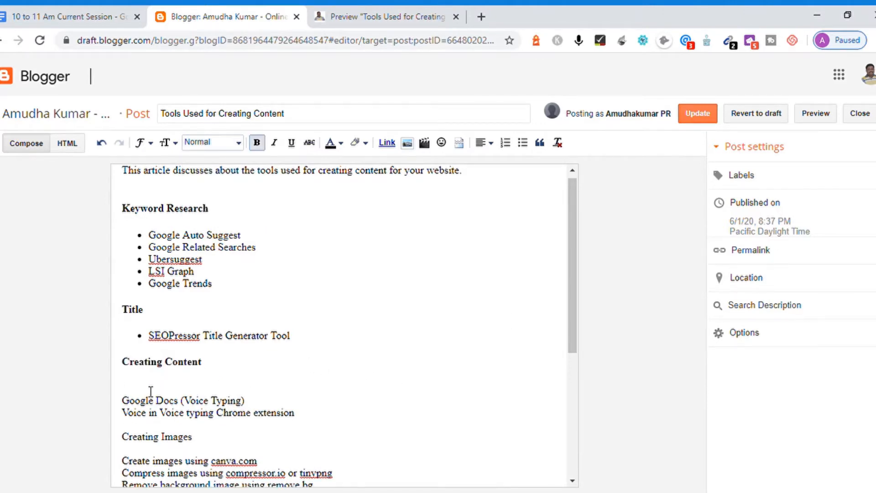
{"action": "key", "text": "BackSpace"}
{"action": "key", "text": "Right"}
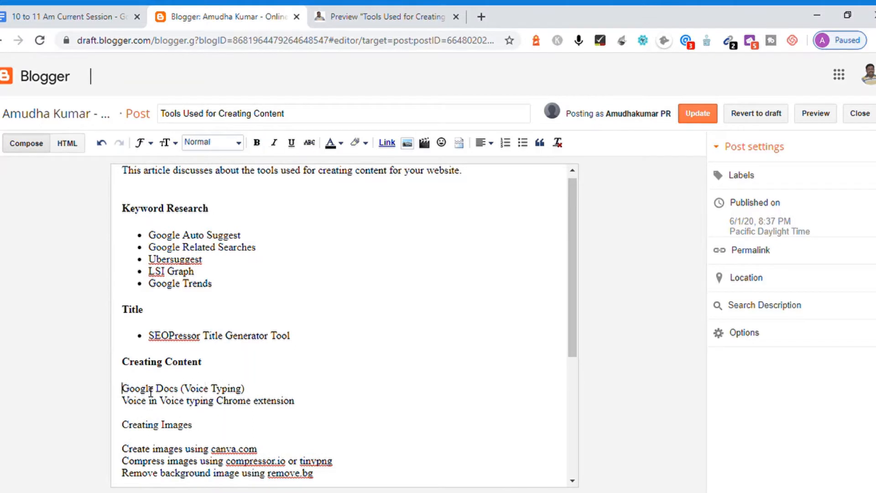
Bullet the "Google Docs (Voice Typing)" and "Voice in Voice typing Chrome extension" lines, and remove the blank line before "Creating Images".
{"action": "key", "text": "shift+Down"}
{"action": "key", "text": "shift+Down"}
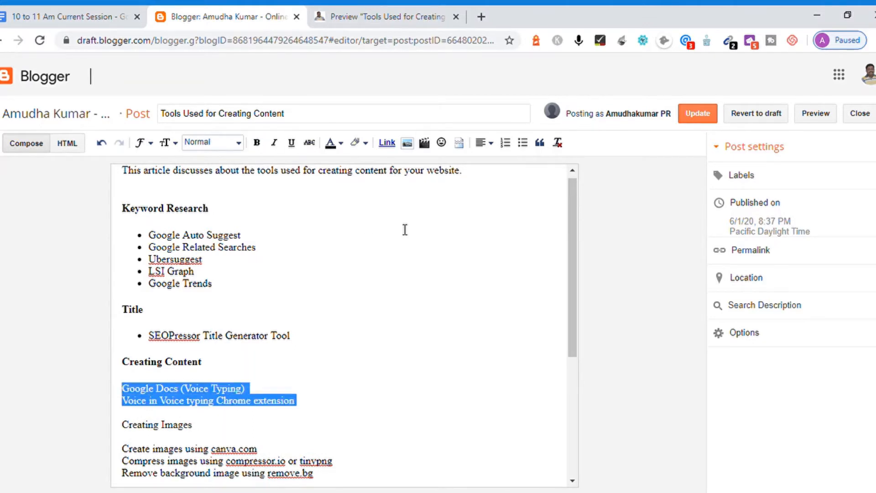
{"action": "left_click", "coordinate": [522, 143]}
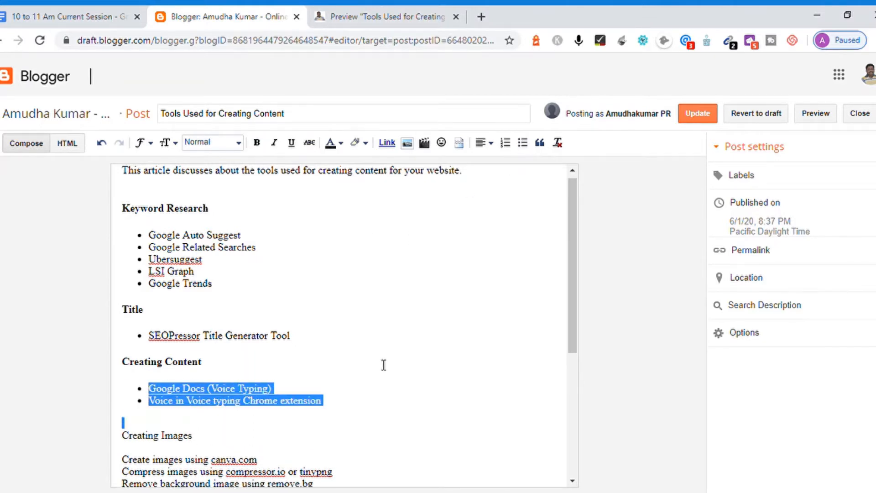
{"action": "key", "text": "Left"}
{"action": "key", "text": "Down"}
{"action": "key", "text": "Down"}
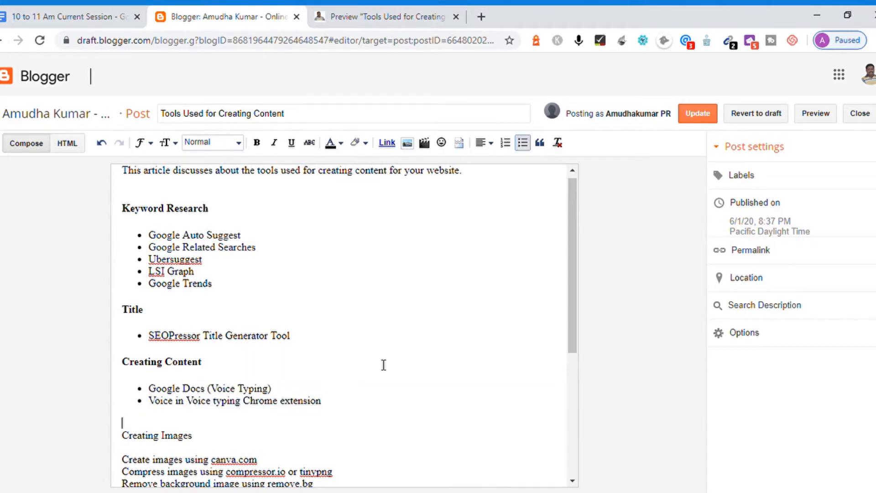
{"action": "key", "text": "BackSpace"}
Format the "Creating Images" line as a Minor heading.
{"action": "key", "text": "Right"}
{"action": "key", "text": "Left"}
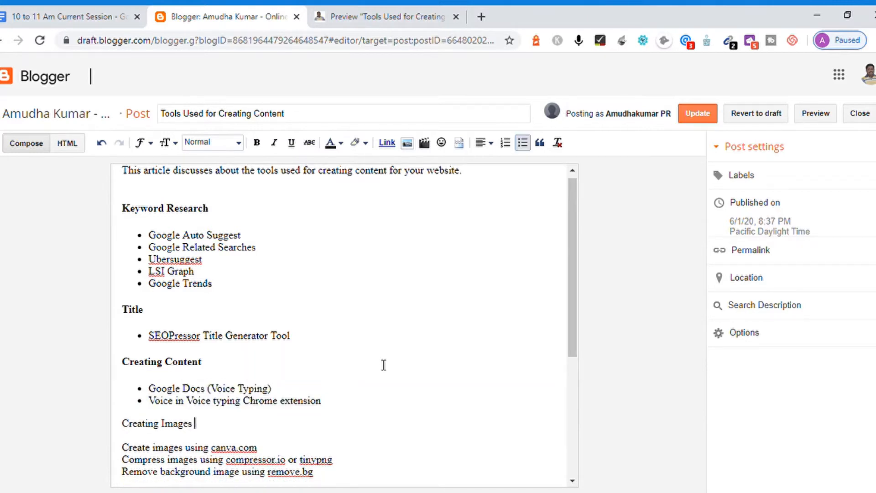
{"action": "key", "text": "shift+Home"}
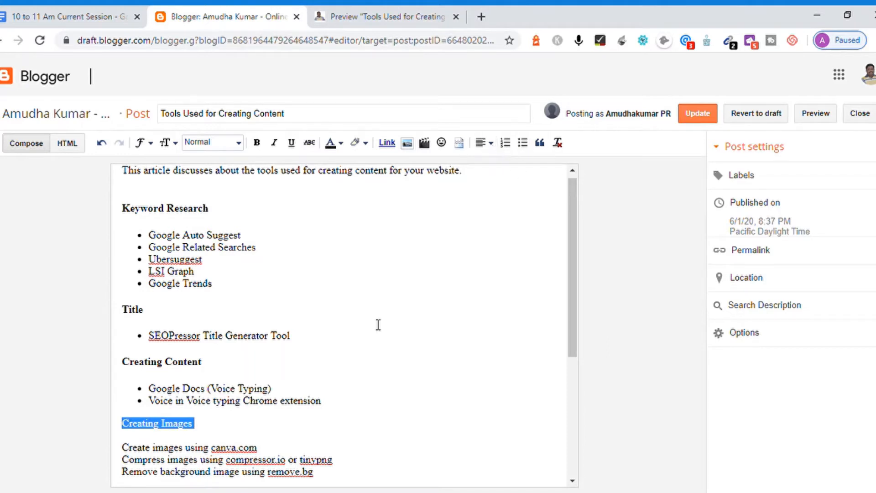
{"action": "left_click", "coordinate": [230, 141]}
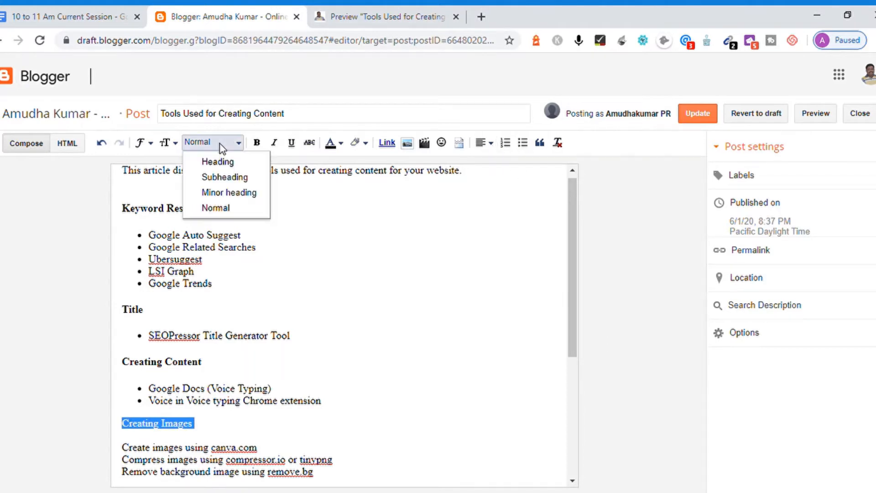
{"action": "left_click", "coordinate": [230, 194]}
Remove the extra blank line between the "Creating Images" heading and "Create images using canva.com".
{"action": "key", "text": "Down"}
{"action": "key", "text": "Down"}
{"action": "key", "text": "Down"}
{"action": "key", "text": "Down"}
{"action": "key", "text": "Down"}
{"action": "key", "text": "Down"}
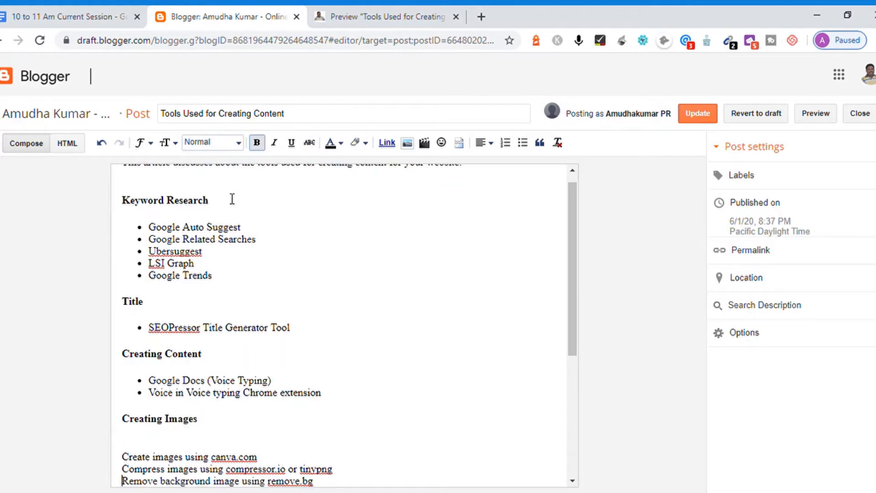
{"action": "key", "text": "Up"}
{"action": "key", "text": "Up"}
{"action": "key", "text": "Up"}
{"action": "key", "text": "Up"}
{"action": "key", "text": "BackSpace"}
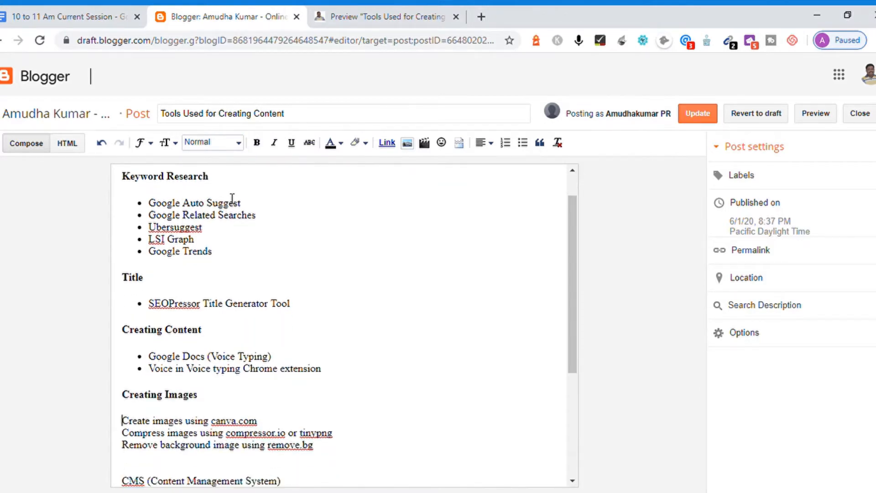
Turn the three lines on creating, compressing and removing the background of images into a bulleted list.
{"action": "key", "text": "shift+Down"}
{"action": "key", "text": "shift+Down"}
{"action": "key", "text": "shift+Down"}
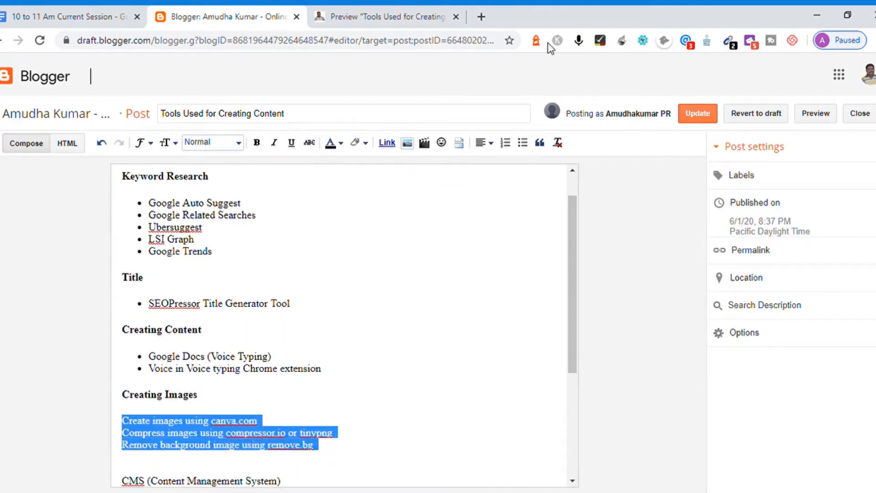
{"action": "left_click", "coordinate": [522, 143]}
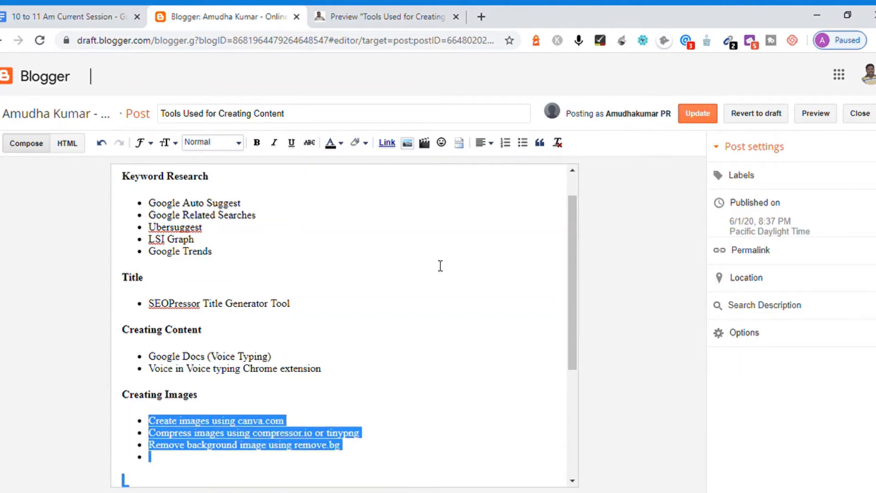
Remove the empty bullet and blank lines between the "remove.bg" bullet and "CMS (Content Management System)".
{"action": "key", "text": "Down"}
{"action": "key", "text": "Down"}
{"action": "key", "text": "Down"}
{"action": "key", "text": "Down"}
{"action": "key", "text": "BackSpace"}
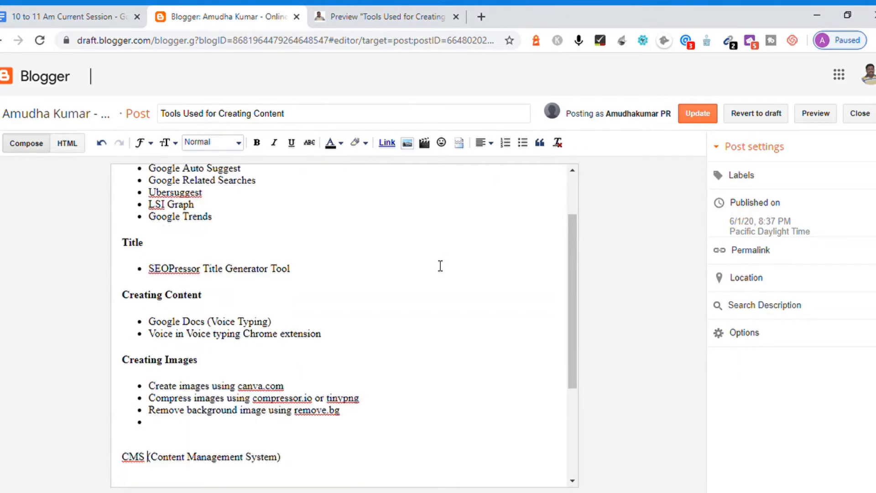
{"action": "key", "text": "BackSpace"}
{"action": "key", "text": "BackSpace"}
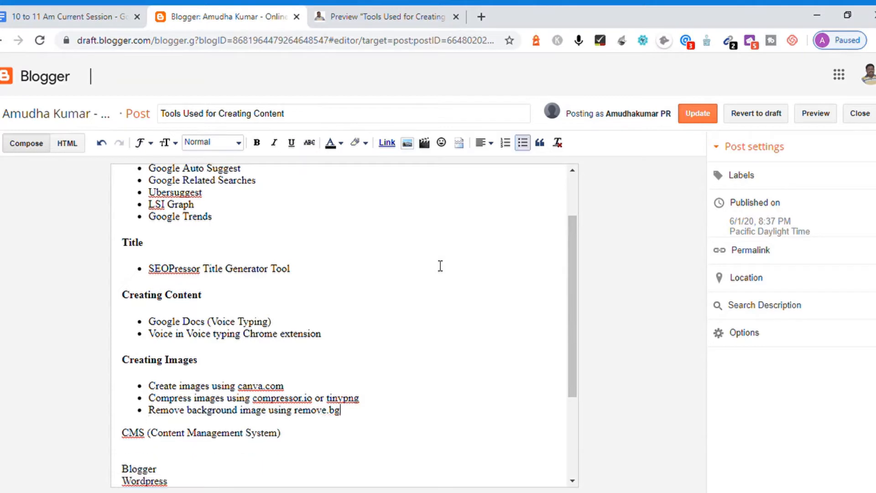
Format the "CMS (Content Management System)" line as a Minor heading.
{"action": "key", "text": "Down"}
{"action": "key", "text": "Down"}
{"action": "key", "text": "Down"}
{"action": "key", "text": "Up"}
{"action": "key", "text": "Up"}
{"action": "key", "text": "shift+Home"}
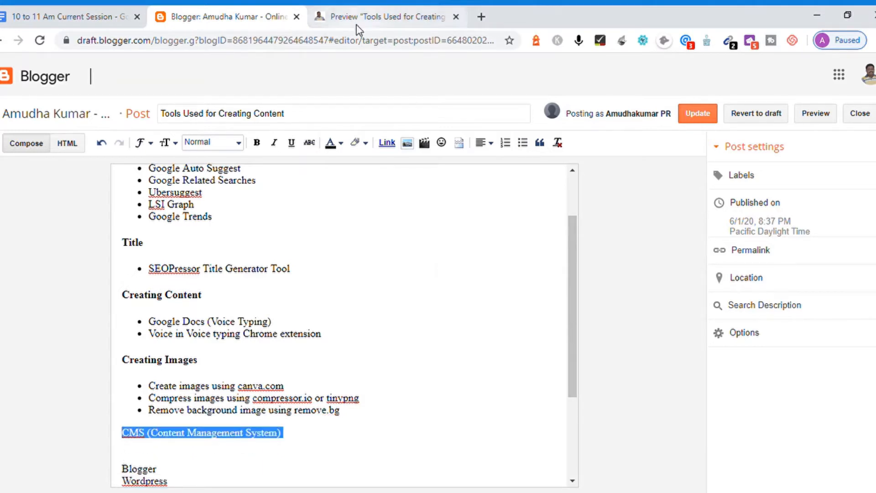
{"action": "left_click", "coordinate": [224, 144]}
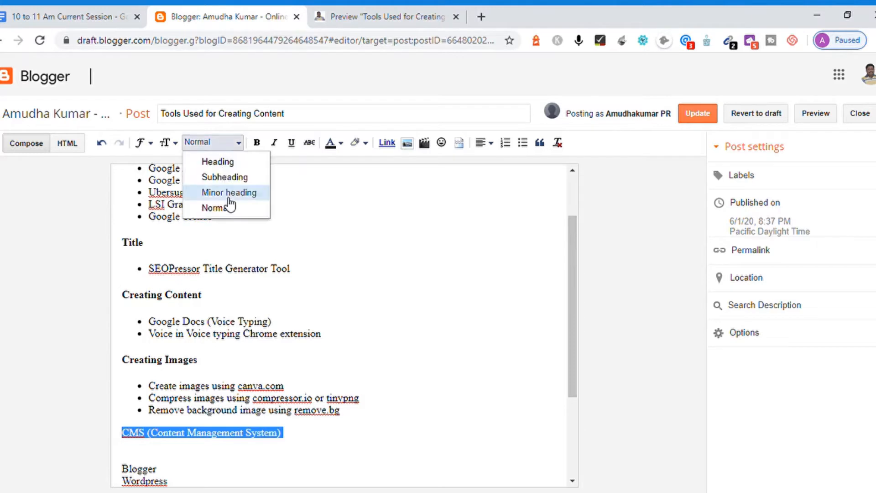
{"action": "left_click", "coordinate": [231, 195]}
Remove the extra blank lines between the "CMS (Content Management System)" heading and "Blogger".
{"action": "key", "text": "Down"}
{"action": "key", "text": "Down"}
{"action": "key", "text": "Down"}
{"action": "key", "text": "Down"}
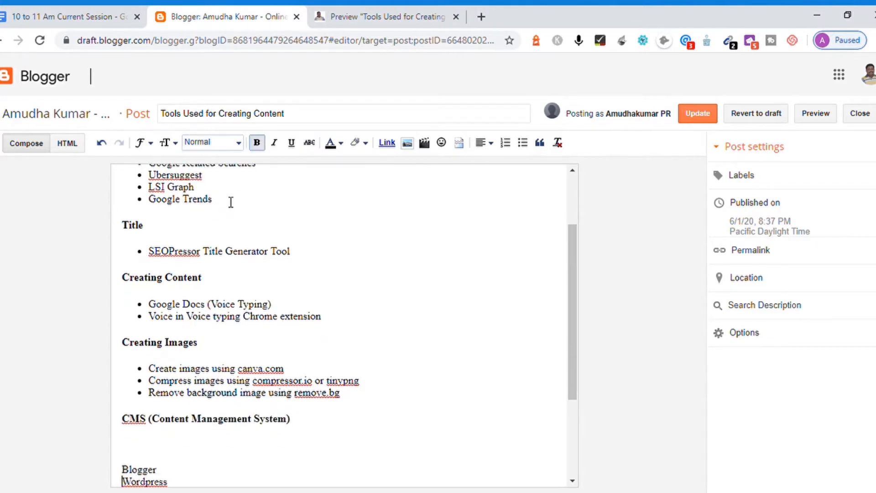
{"action": "key", "text": "Up"}
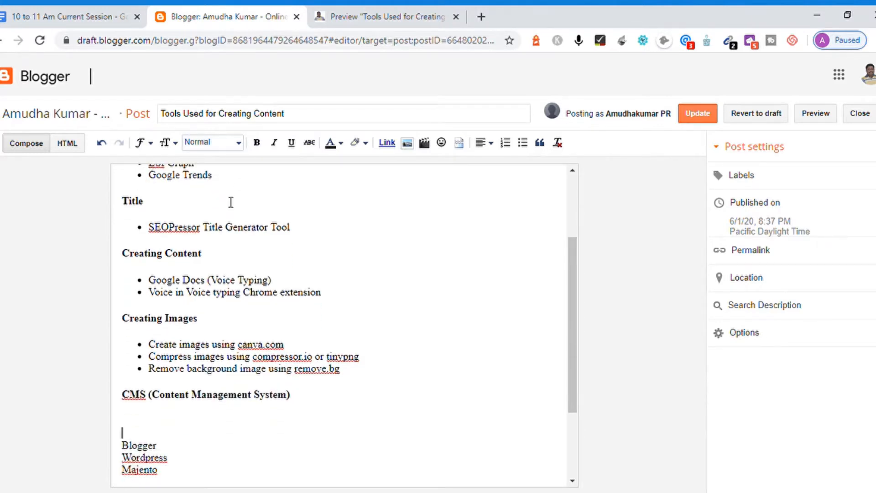
{"action": "key", "text": "BackSpace"}
{"action": "key", "text": "BackSpace"}
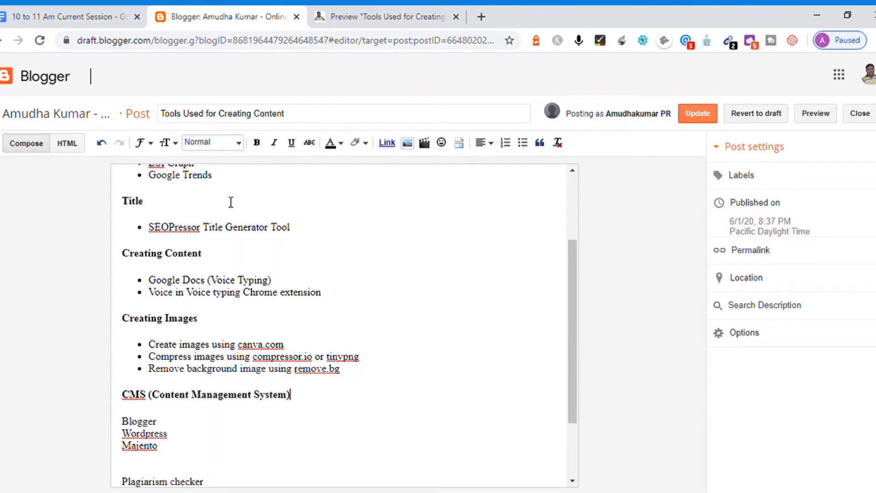
Turn the "Blogger", "Wordpress" and "Majento" lines into a bulleted list.
{"action": "key", "text": "Home"}
{"action": "key", "text": "shift+End"}
{"action": "key", "text": "shift+Down"}
{"action": "key", "text": "shift+Down"}
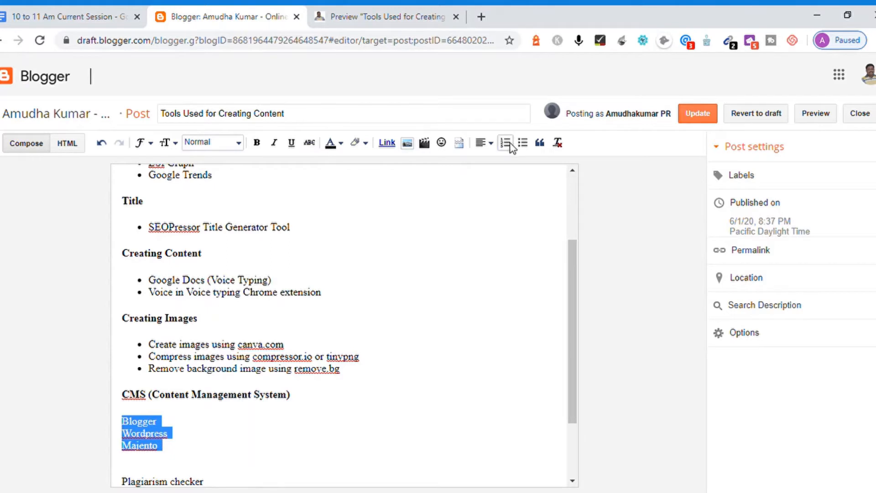
{"action": "left_click", "coordinate": [523, 142]}
Remove the empty bullet and blank line between the "Majento" bullet and "Plagiarism checker".
{"action": "key", "text": "Down"}
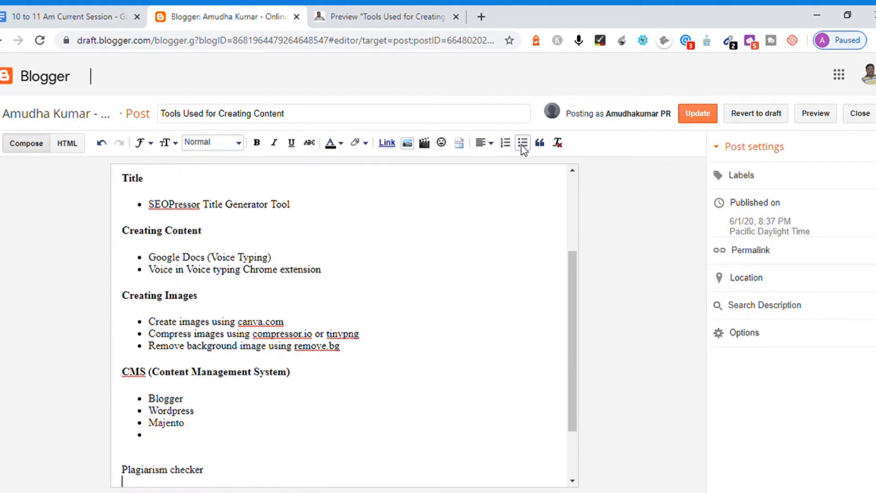
{"action": "key", "text": "Down"}
{"action": "key", "text": "Up"}
{"action": "key", "text": "Up"}
{"action": "key", "text": "Up"}
{"action": "key", "text": "Up"}
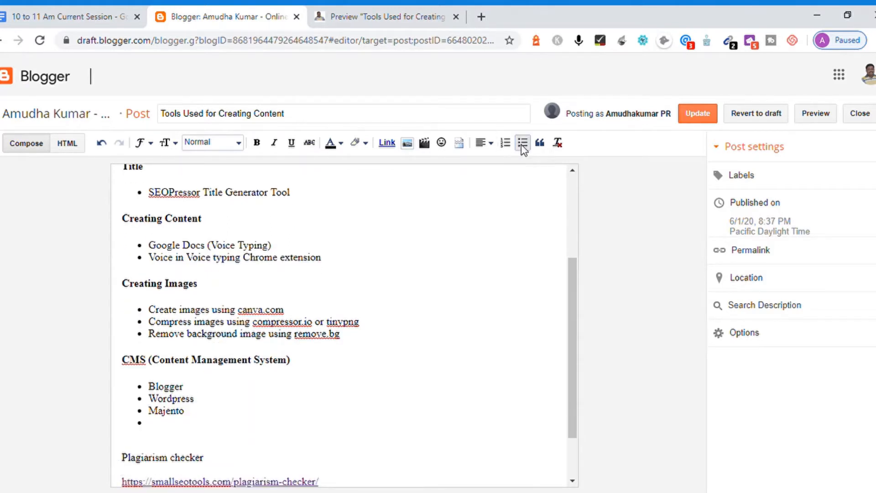
{"action": "key", "text": "BackSpace"}
{"action": "key", "text": "BackSpace"}
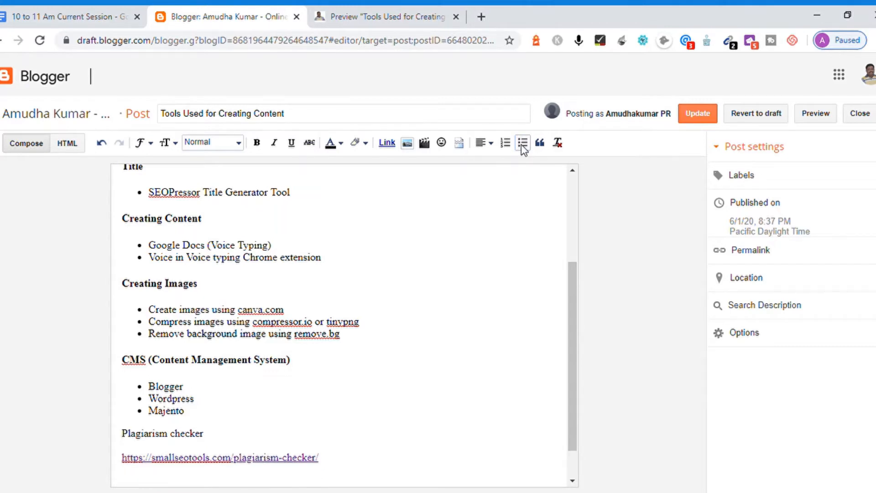
Format "Plagiarism checker" as a Minor heading and remove the extra blank line below it.
{"action": "key", "text": "shift+Down"}
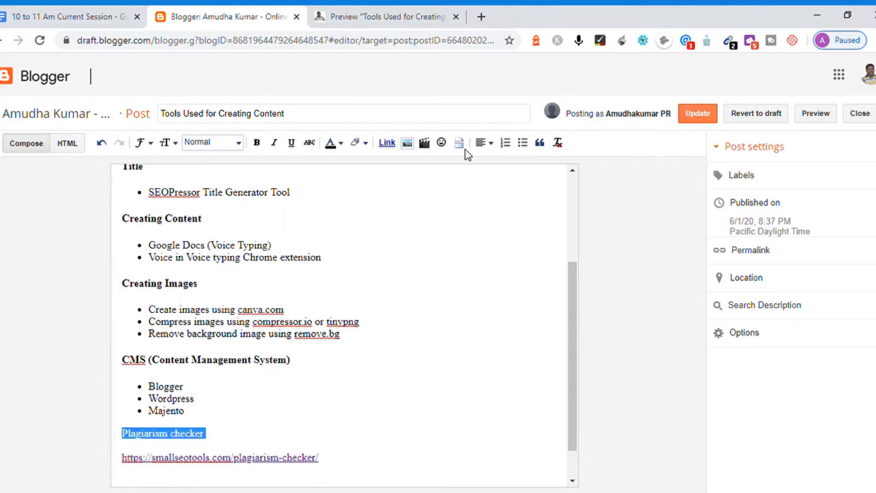
{"action": "left_click", "coordinate": [215, 144]}
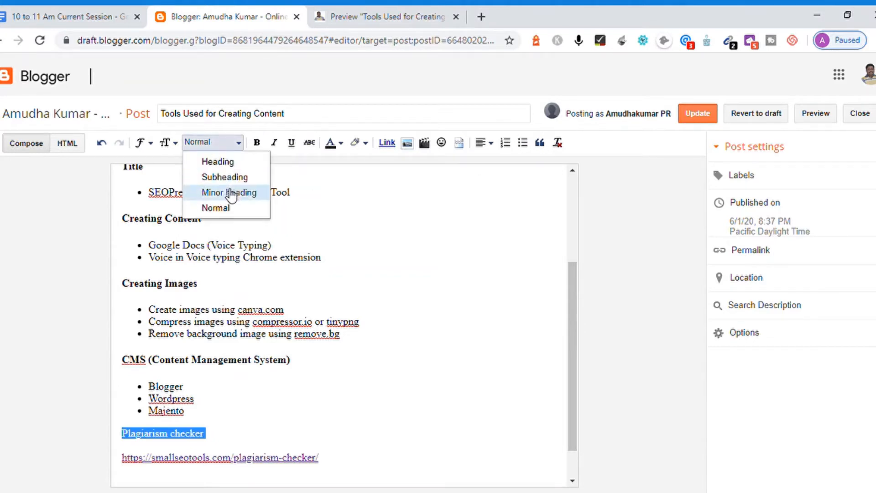
{"action": "left_click", "coordinate": [232, 193]}
{"action": "key", "text": "Down"}
{"action": "key", "text": "BackSpace"}
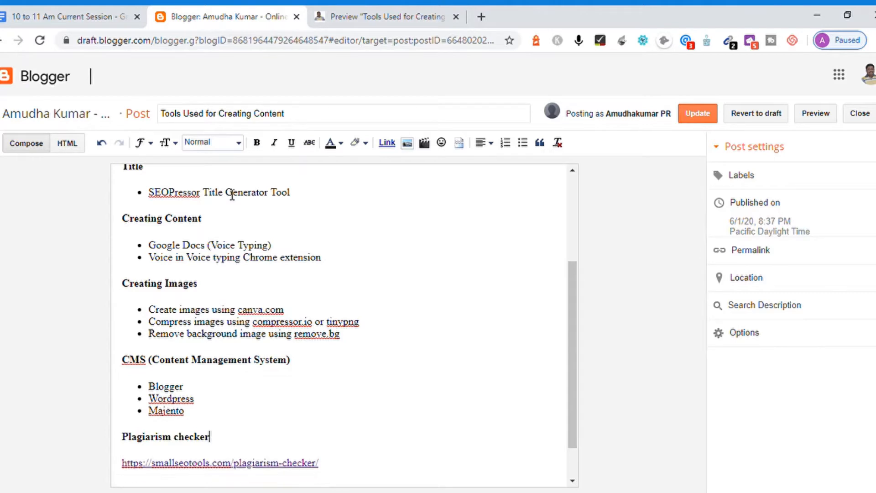
Format the "Keyword Density checker" line as a Minor heading.
{"action": "type", "text": "Keyword Density checker  http://tools.seobook.com/general/keyword-density/"}
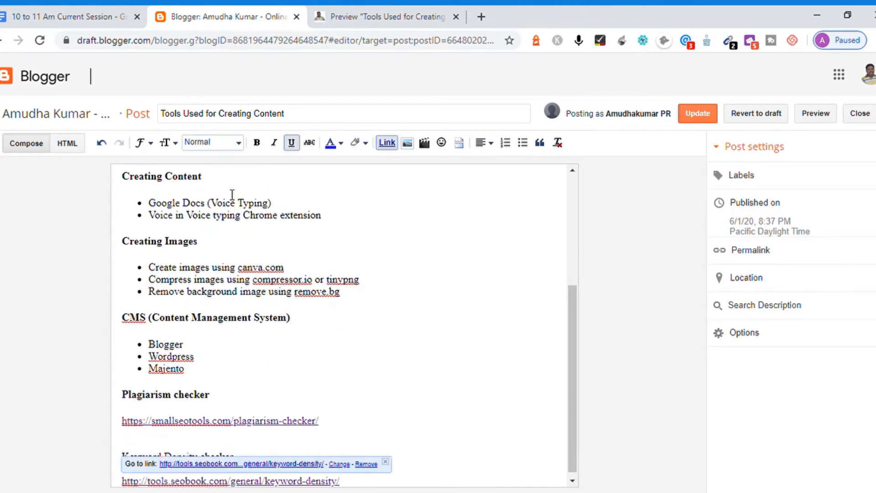
{"action": "key", "text": "Up"}
{"action": "key", "text": "Up"}
{"action": "key", "text": "Up"}
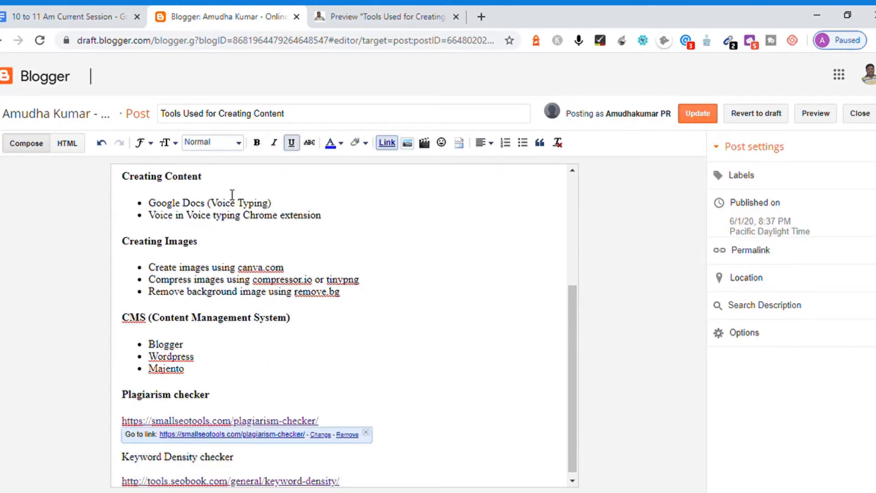
{"action": "key", "text": "Up"}
{"action": "key", "text": "Up"}
{"action": "key", "text": "Down"}
{"action": "key", "text": "Down"}
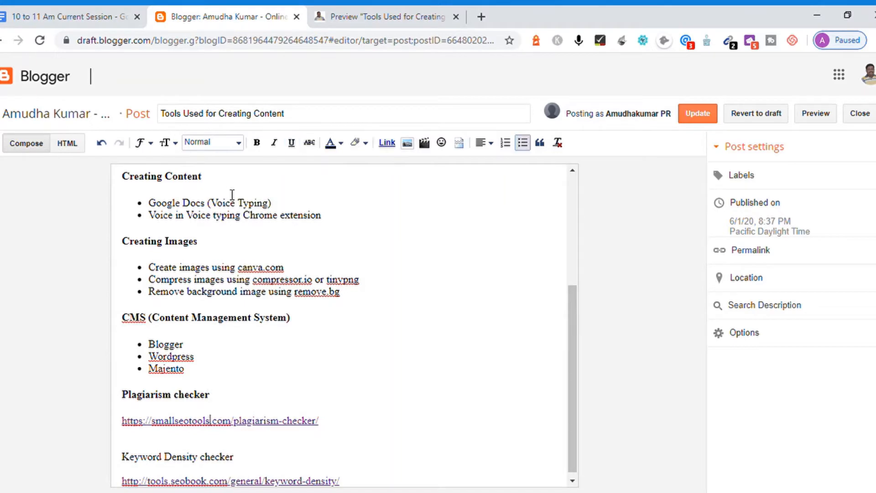
{"action": "key", "text": "Down"}
{"action": "key", "text": "Down"}
{"action": "key", "text": "shift+End"}
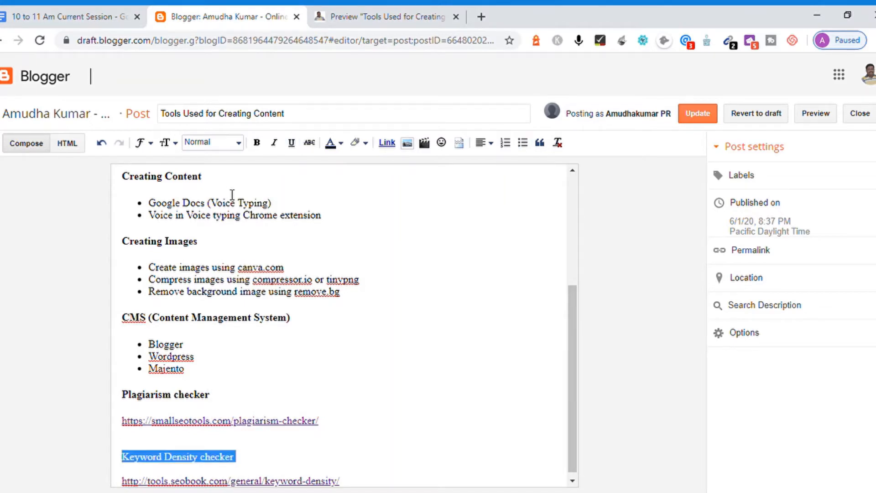
{"action": "left_click", "coordinate": [493, 149]}
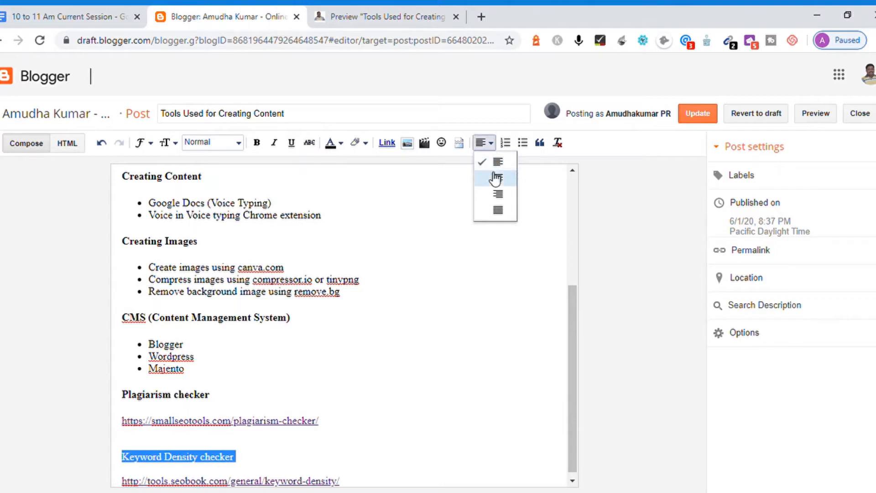
{"action": "left_click", "coordinate": [229, 141]}
{"action": "left_click", "coordinate": [230, 194]}
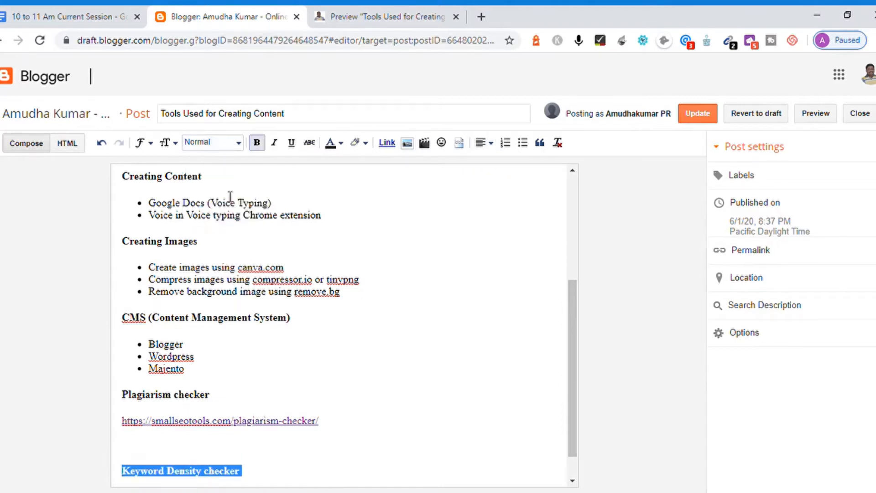
Remove the extra blank lines above and below the "Keyword Density checker" heading.
{"action": "key", "text": "Left"}
{"action": "key", "text": "Up"}
{"action": "key", "text": "Up"}
{"action": "key", "text": "Down"}
{"action": "key", "text": "BackSpace"}
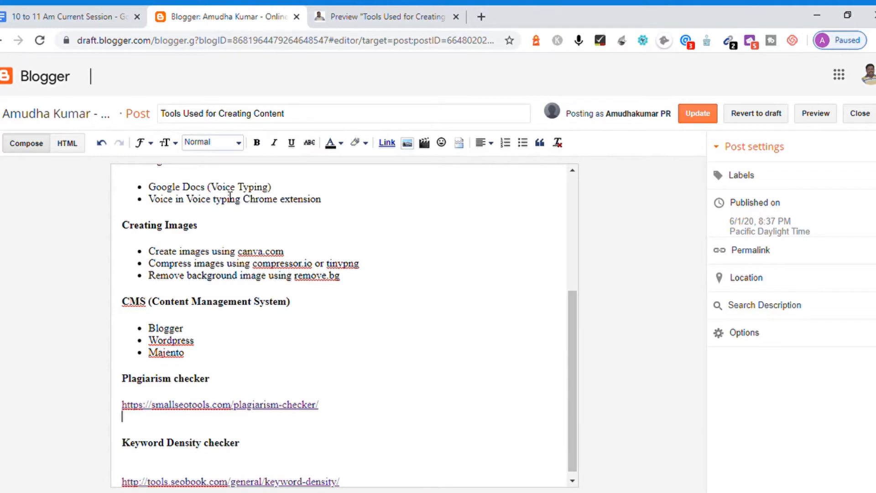
{"action": "key", "text": "Delete"}
{"action": "key", "text": "Down"}
{"action": "key", "text": "Up"}
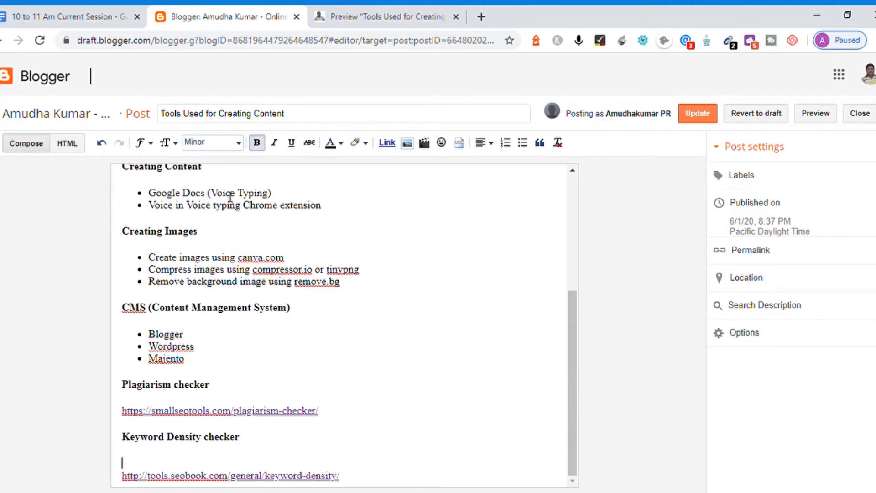
{"action": "key", "text": "BackSpace"}
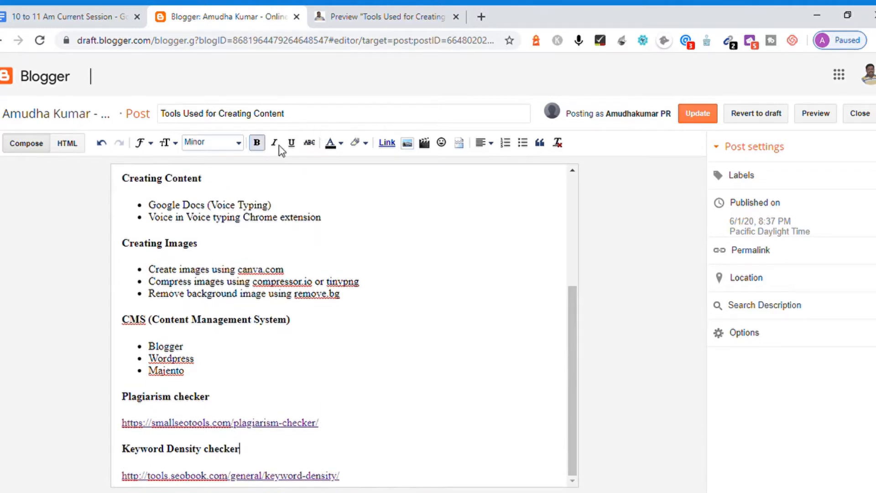
Preview the post and check the spacing of the plagiarism and keyword density checker sections.
{"action": "left_click", "coordinate": [814, 114]}
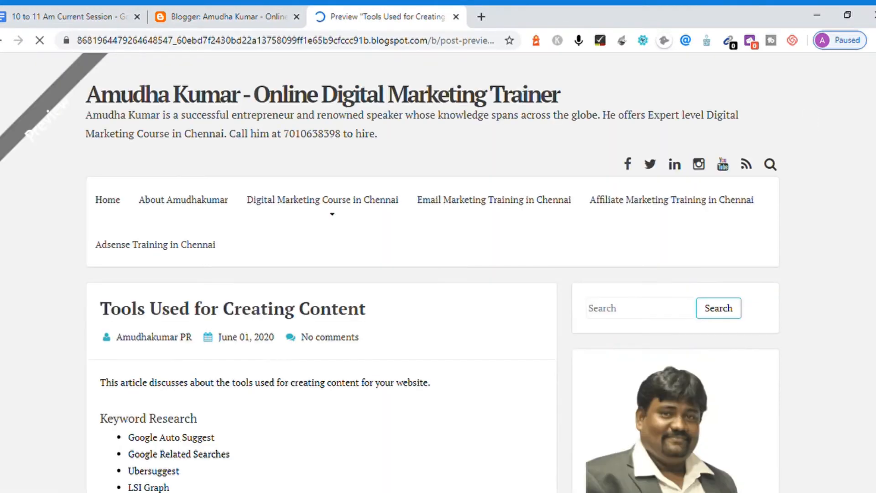
{"action": "scroll", "coordinate": [438, 274], "scroll_direction": "down", "scroll_amount": 8}
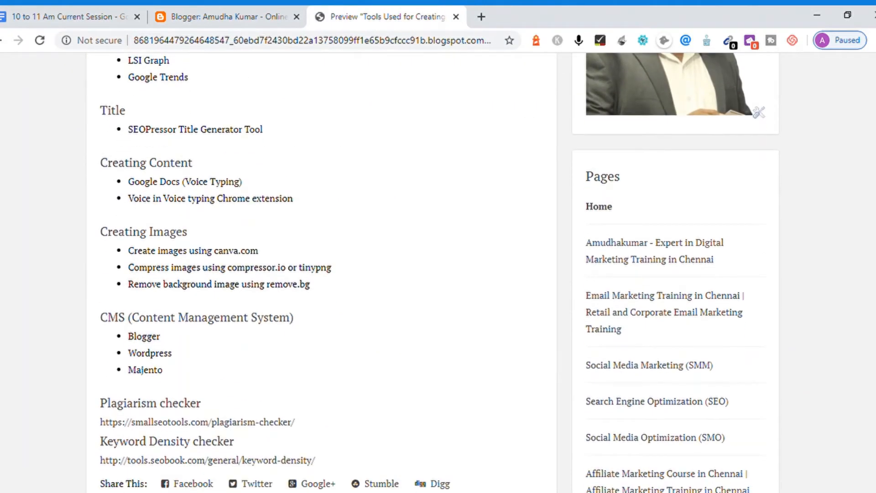
{"action": "scroll", "coordinate": [438, 273], "scroll_direction": "down", "scroll_amount": 3}
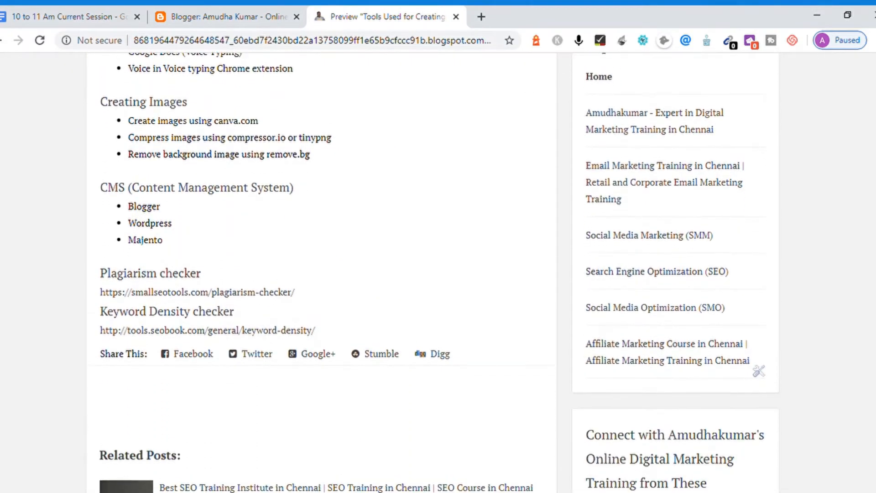
{"action": "scroll", "coordinate": [438, 274], "scroll_direction": "down", "scroll_amount": 1}
{"action": "scroll", "coordinate": [438, 274], "scroll_direction": "down", "scroll_amount": 1}
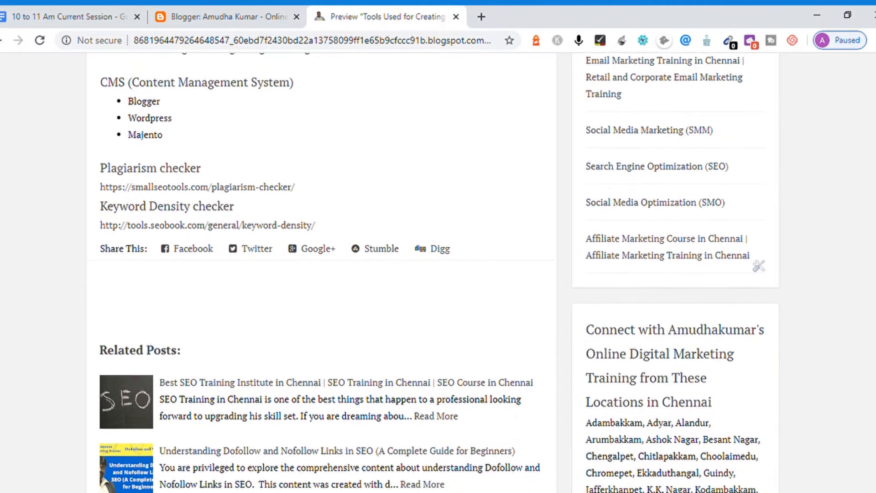
Return to the post editor and add a blank line below the plagiarism checker link and another below the "Keyword Density checker" heading.
{"action": "left_click", "coordinate": [254, 13]}
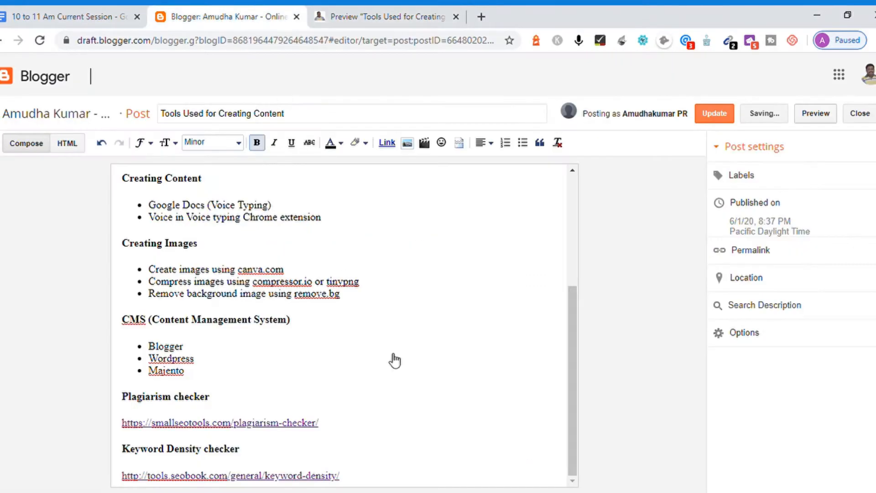
{"action": "left_click", "coordinate": [359, 428]}
{"action": "key", "text": "Return"}
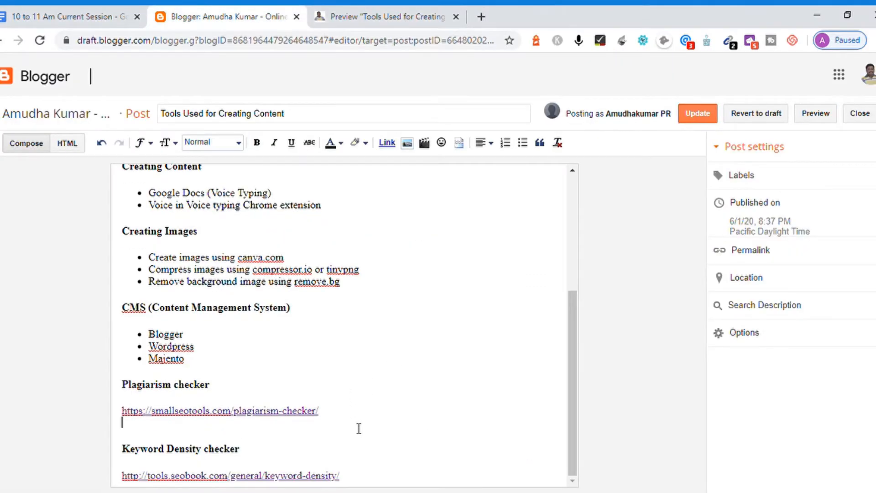
{"action": "key", "text": "Down"}
{"action": "key", "text": "Down"}
{"action": "key", "text": "Down"}
{"action": "key", "text": "Up"}
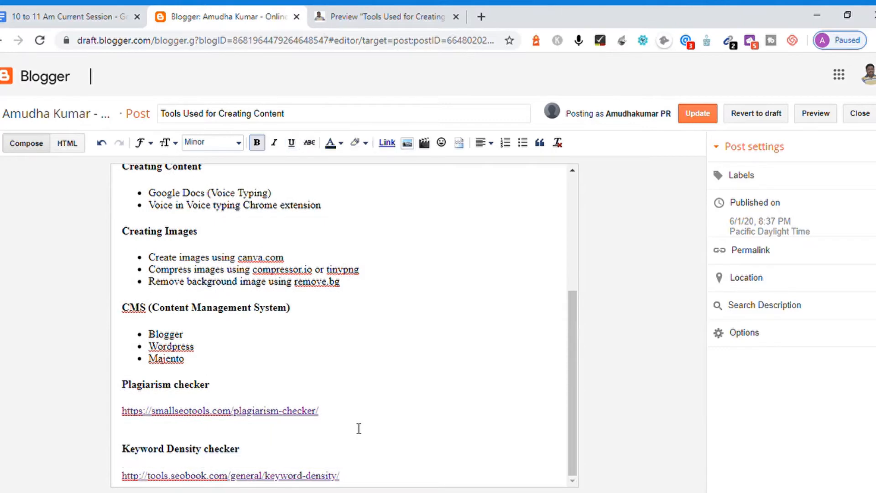
{"action": "key", "text": "Return"}
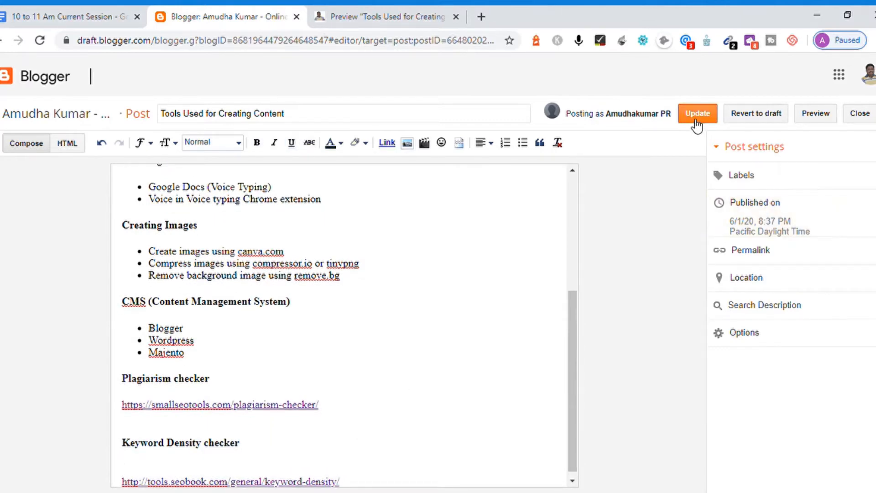
Preview the post again and review the whole page's layout from the article to the comments section.
{"action": "left_click", "coordinate": [819, 114]}
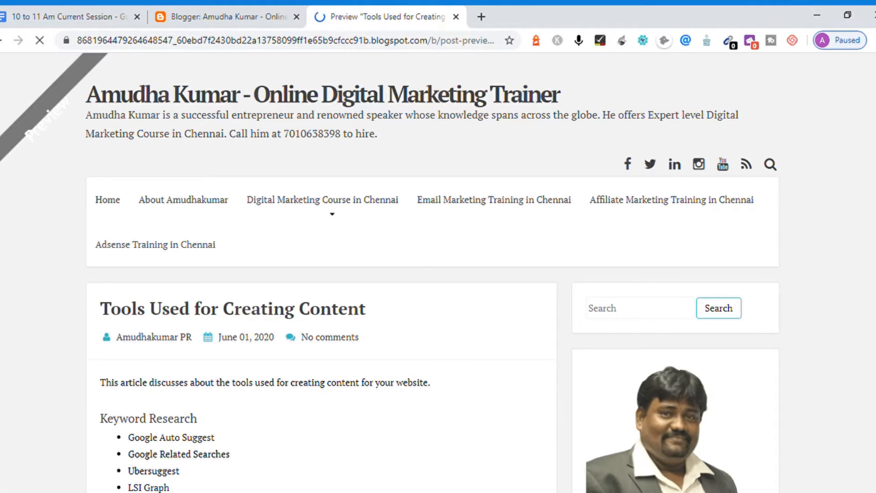
{"action": "scroll", "coordinate": [319, 274], "scroll_direction": "down", "scroll_amount": 8}
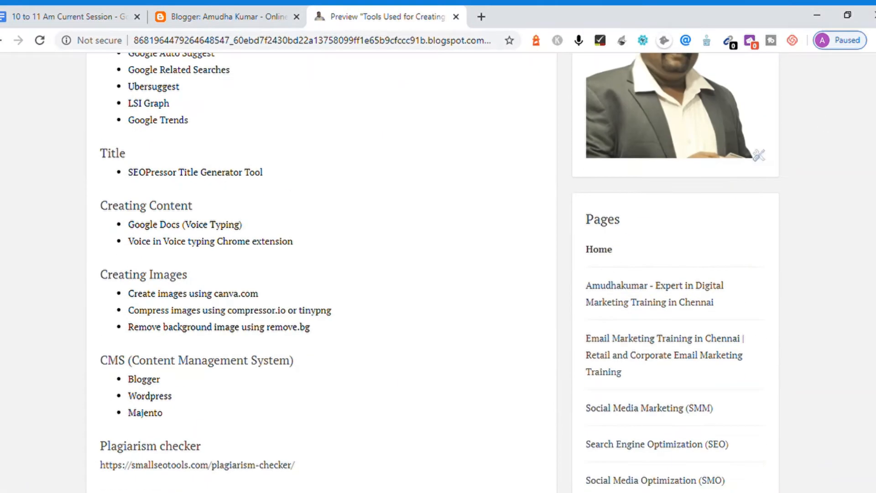
{"action": "scroll", "coordinate": [320, 273], "scroll_direction": "down", "scroll_amount": 3}
{"action": "scroll", "coordinate": [320, 274], "scroll_direction": "down", "scroll_amount": 15}
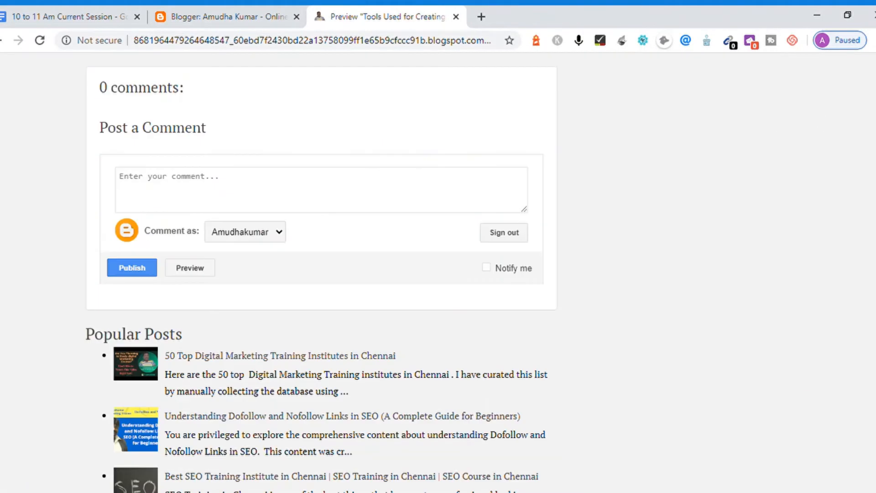
{"action": "scroll", "coordinate": [320, 274], "scroll_direction": "up", "scroll_amount": 20}
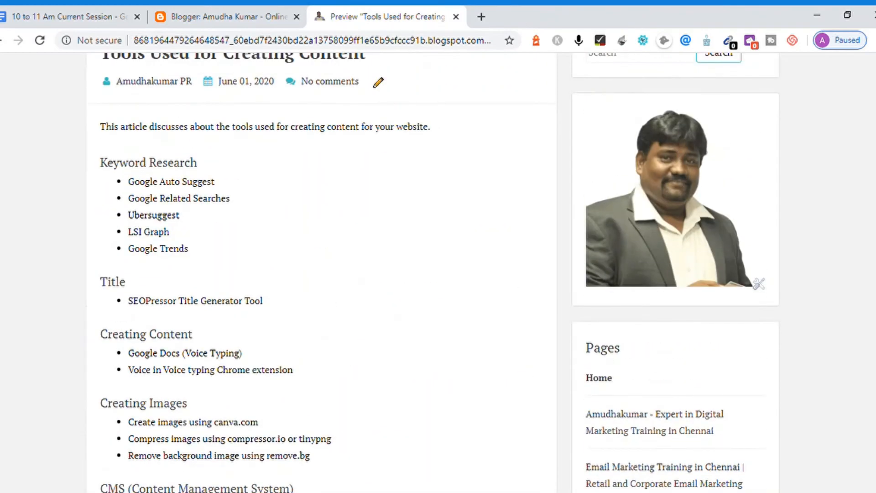
{"action": "scroll", "coordinate": [319, 273], "scroll_direction": "up", "scroll_amount": 5}
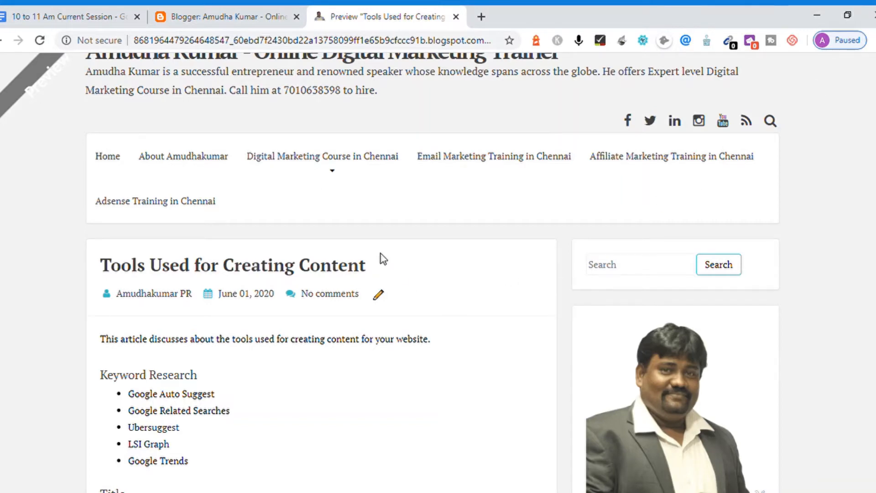
Copy the post title "Tools Used for Creating Content" from the editor and search Google for it in a new browser tab.
{"action": "left_click", "coordinate": [208, 16]}
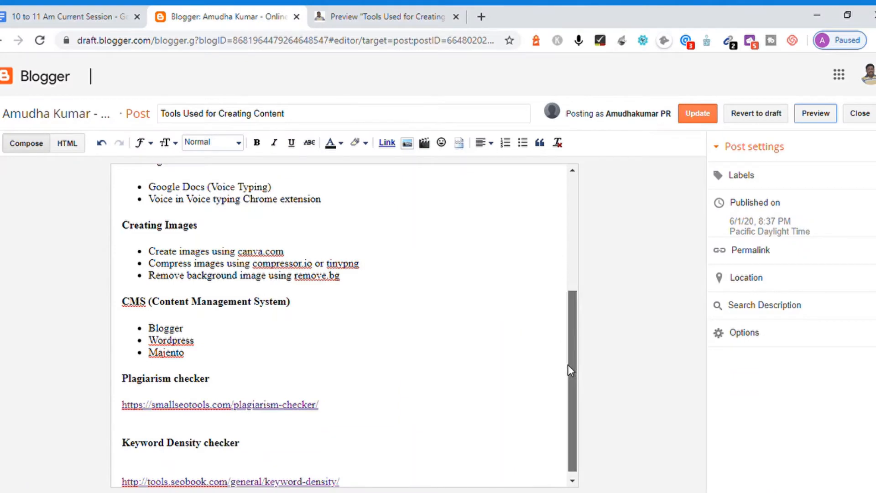
{"action": "left_click_drag", "start_coordinate": [567, 365], "coordinate": [568, 204]}
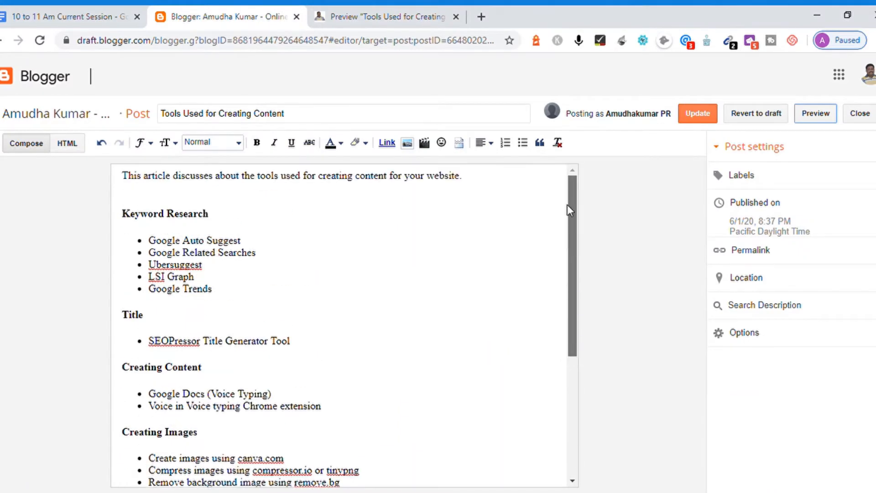
{"action": "left_click", "coordinate": [303, 120]}
{"action": "key", "text": "ctrl+a"}
{"action": "key", "text": "ctrl+c"}
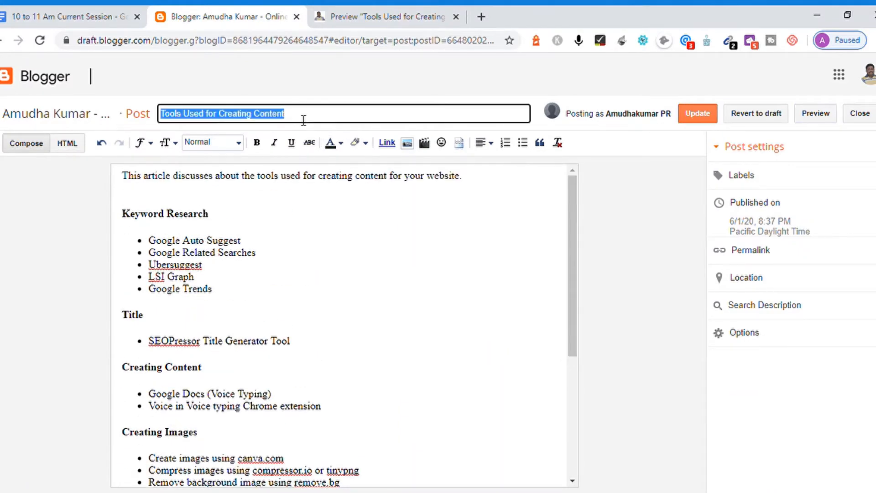
{"action": "left_click", "coordinate": [485, 18]}
{"action": "key", "text": "ctrl+v"}
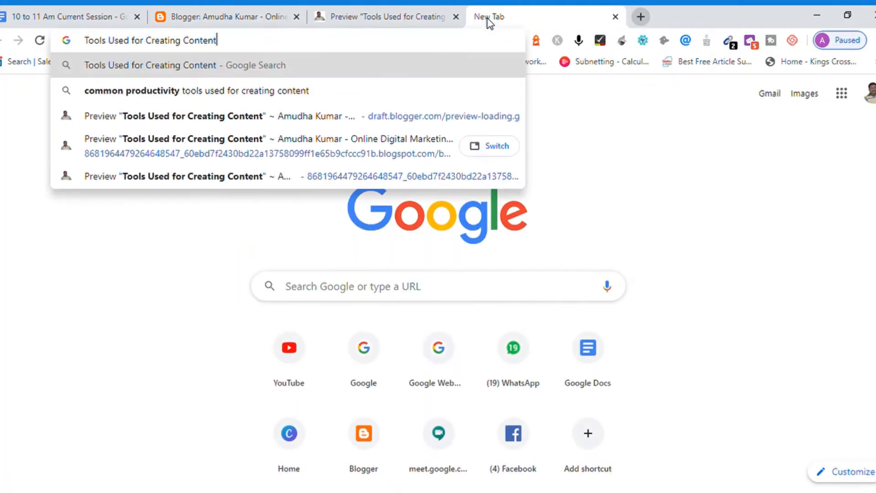
{"action": "key", "text": "Return"}
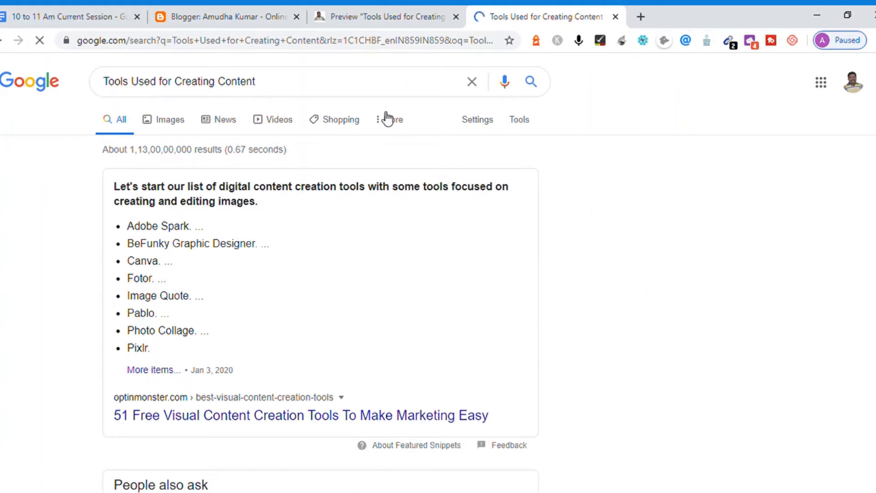
Pick the suggested query "common productivity tools used for creating content" in the Google search box and copy it.
{"action": "left_click", "coordinate": [303, 89]}
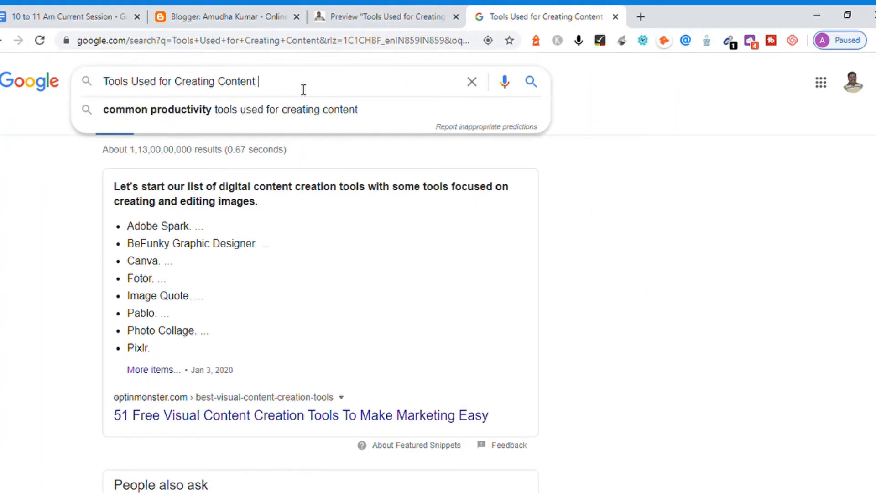
{"action": "key", "text": "Down"}
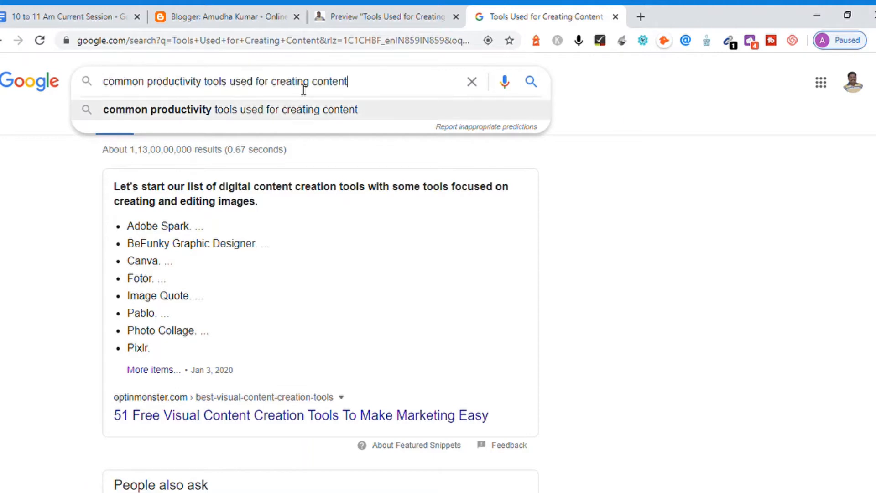
{"action": "key", "text": "ctrl+a"}
{"action": "key", "text": "ctrl+c"}
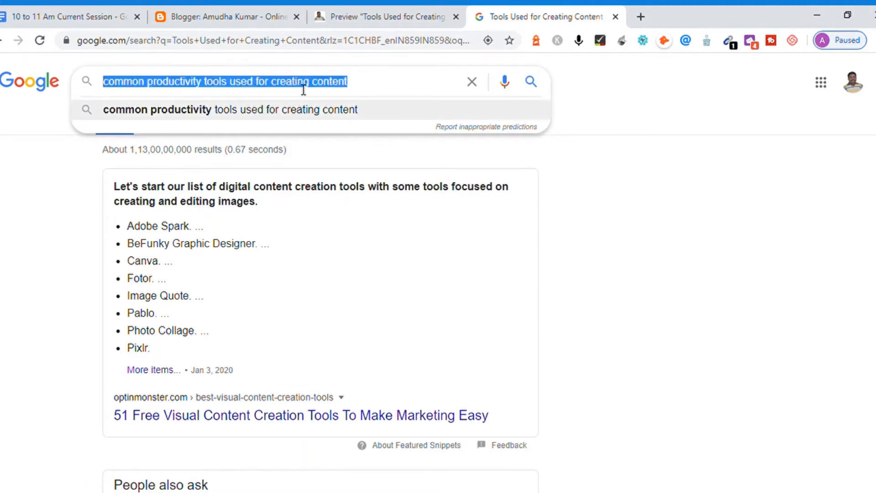
Check Google's suggestions for "tools content creation" and return to the Blogger post editor.
{"action": "type", "text": "tool"}
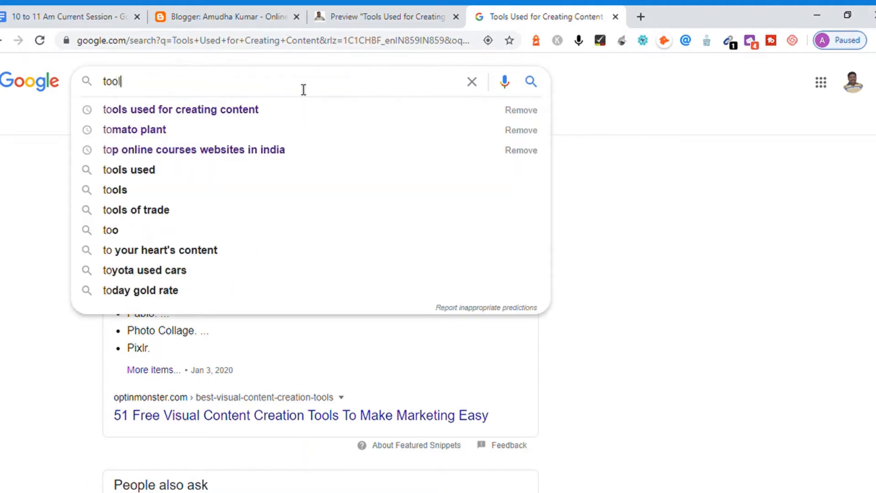
{"action": "type", "text": "s content"}
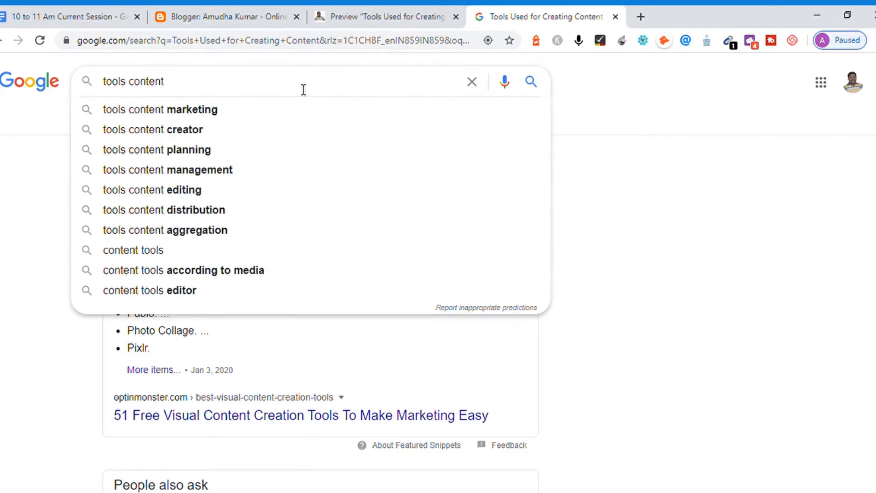
{"action": "type", "text": " creaton"}
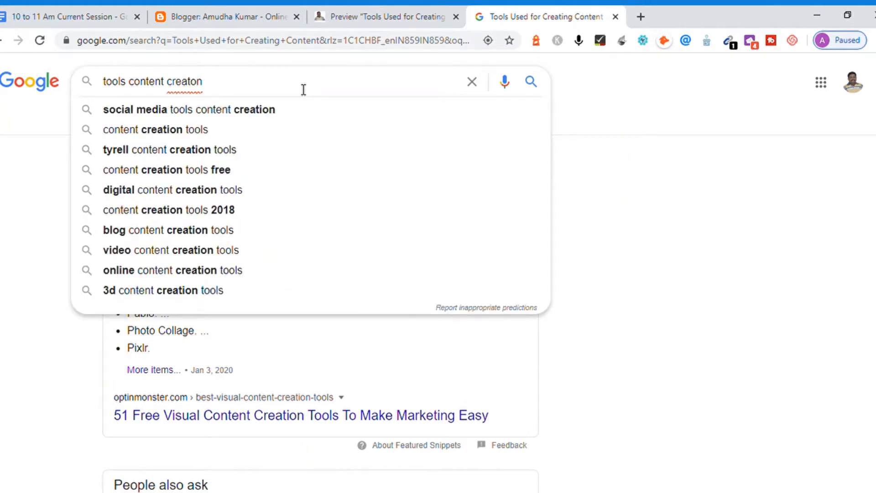
{"action": "key", "text": "BackSpace"}
{"action": "key", "text": "BackSpace"}
{"action": "type", "text": "ion"}
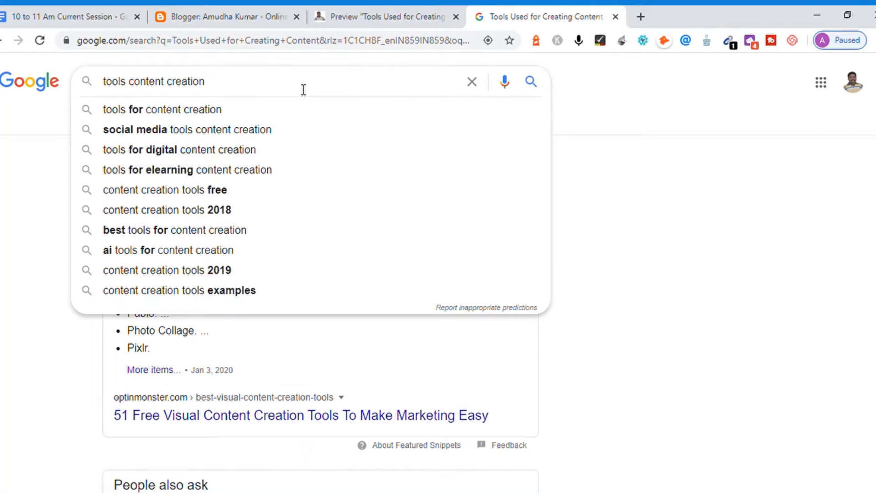
{"action": "left_click", "coordinate": [231, 22]}
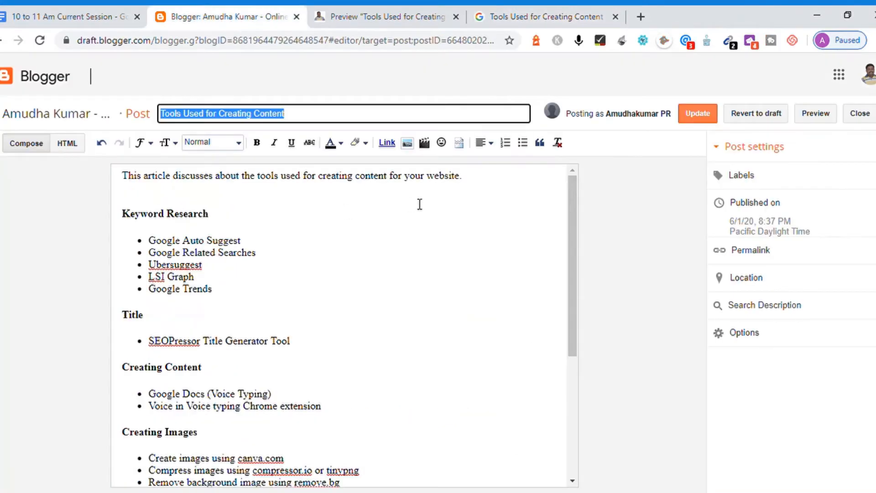
Paste the copied keyword "common productivity tools used for creating content" below the post's opening sentence and start a new line after it.
{"action": "left_click", "coordinate": [489, 197]}
{"action": "key", "text": "ctrl+v"}
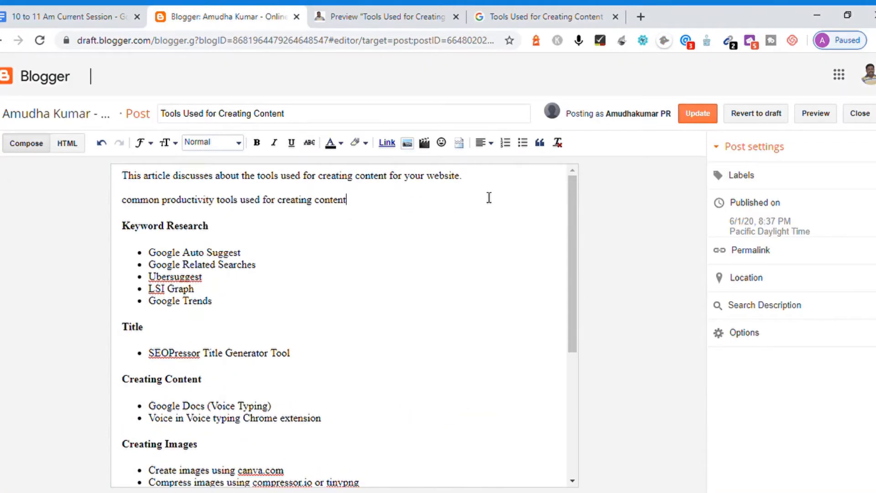
{"action": "key", "text": "Return"}
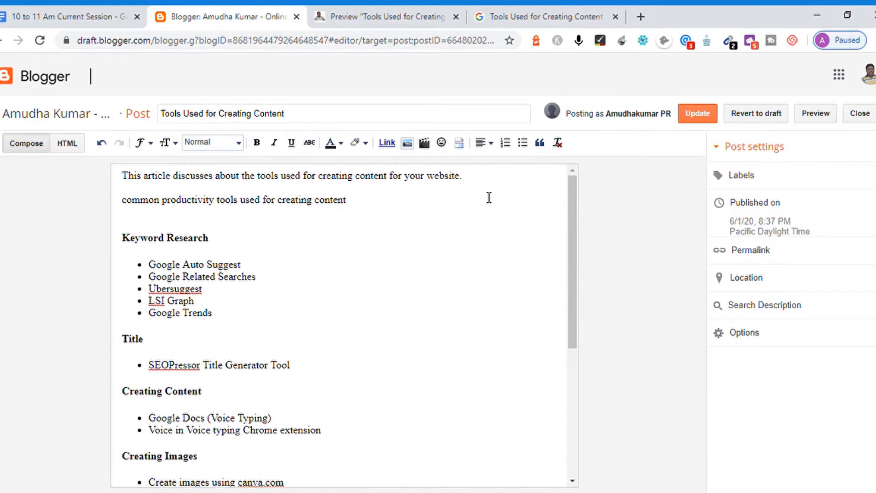
Copy Google's suggested query "tools for content creation" and paste it beneath the first keyword in the post.
{"action": "left_click", "coordinate": [407, 20]}
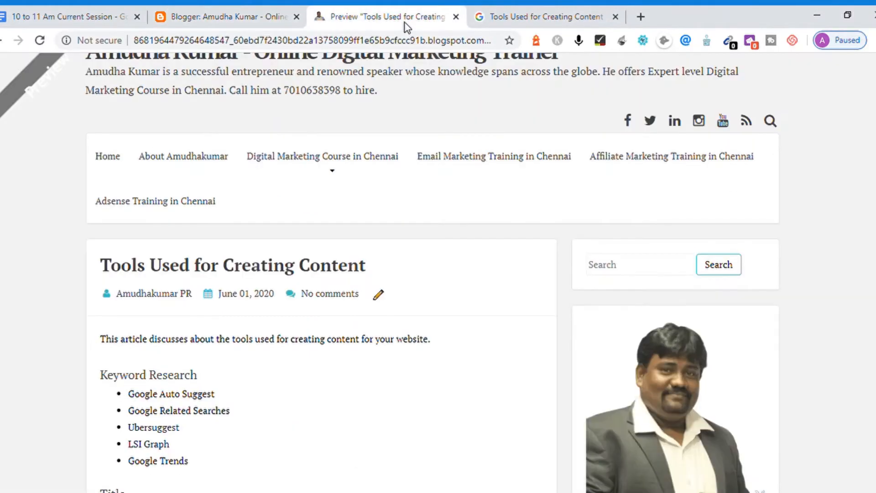
{"action": "left_click", "coordinate": [511, 22]}
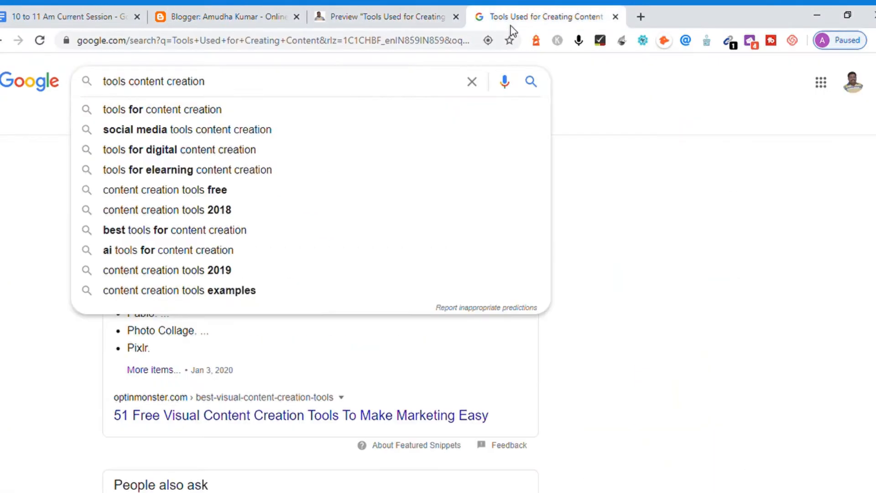
{"action": "key", "text": "Down"}
{"action": "key", "text": "Down"}
{"action": "key", "text": "Up"}
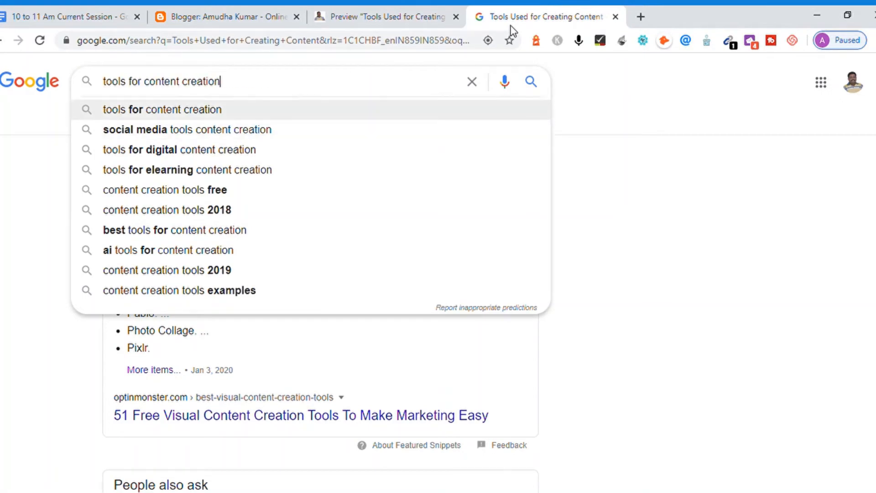
{"action": "key", "text": "ctrl+a"}
{"action": "key", "text": "ctrl+c"}
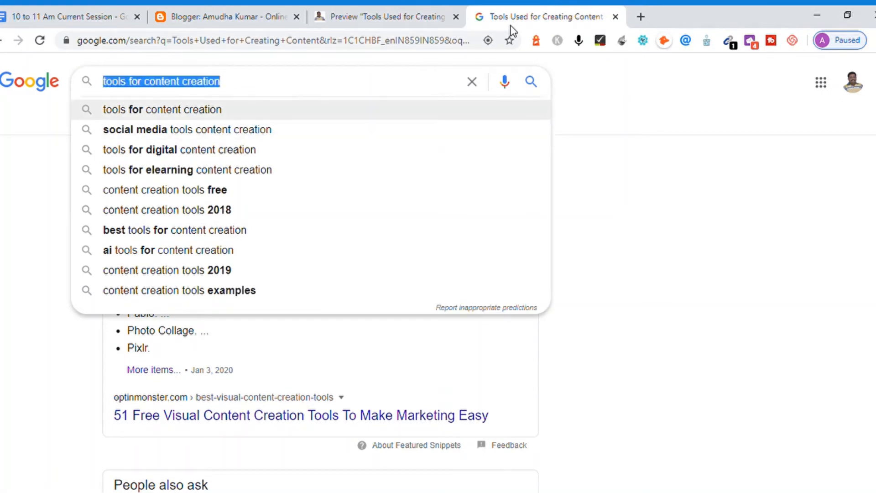
{"action": "left_click", "coordinate": [220, 13]}
{"action": "key", "text": "ctrl+v"}
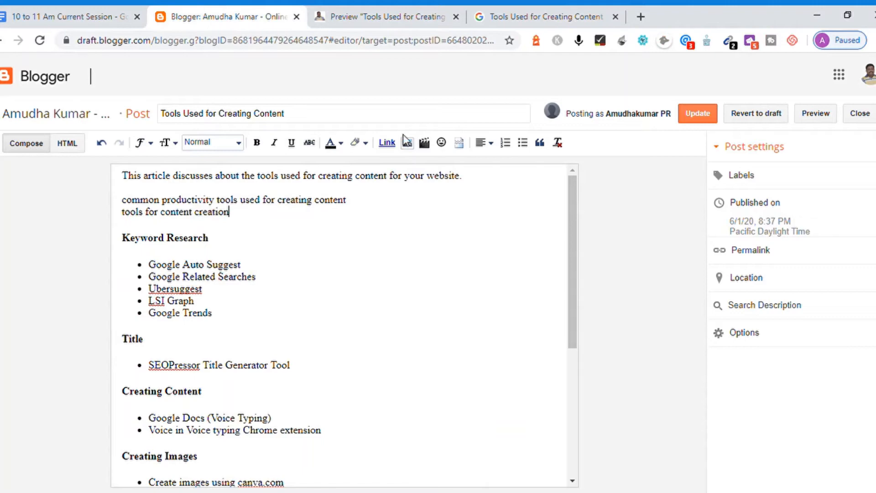
Copy Google's suggested query "best tools for content creation" and add it as a third keyword line in the post.
{"action": "left_click", "coordinate": [550, 14]}
{"action": "key", "text": "Down"}
{"action": "key", "text": "Down"}
{"action": "key", "text": "Down"}
{"action": "key", "text": "Down"}
{"action": "key", "text": "Down"}
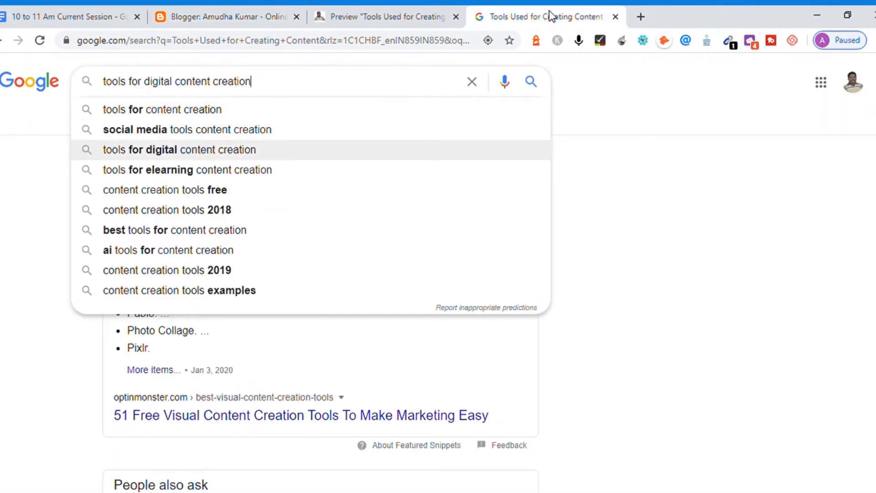
{"action": "key", "text": "Down"}
{"action": "key", "text": "ctrl+a"}
{"action": "key", "text": "ctrl+c"}
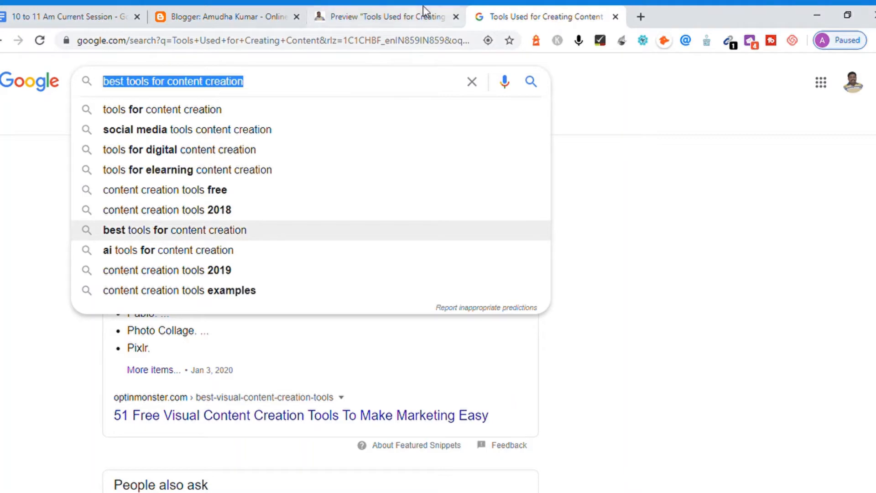
{"action": "left_click", "coordinate": [215, 20]}
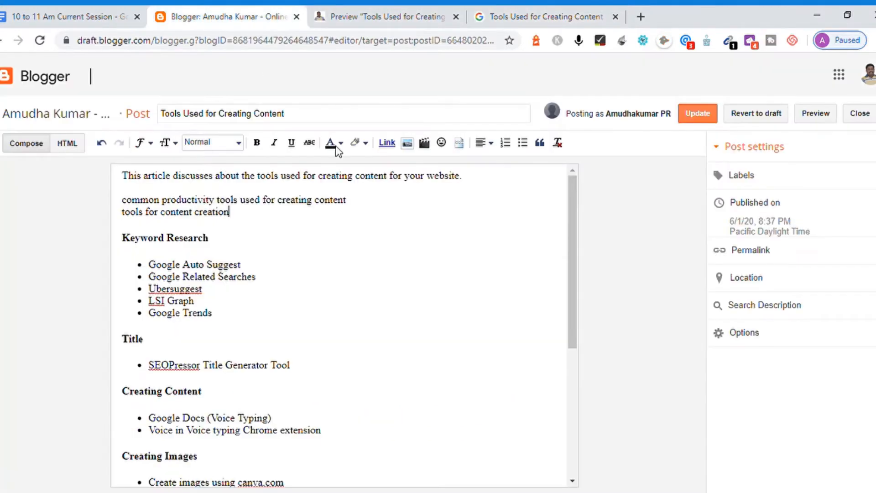
{"action": "left_click", "coordinate": [391, 212]}
{"action": "key", "text": "Return"}
{"action": "key", "text": "ctrl+v"}
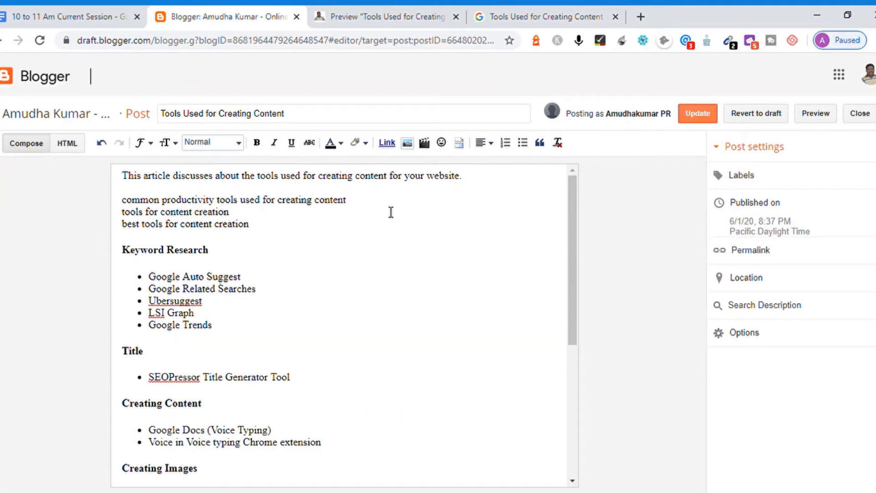
Copy the keyword line "best tools for content creation" and replace the post title with it.
{"action": "key", "text": "Up"}
{"action": "key", "text": "Up"}
{"action": "key", "text": "Down"}
{"action": "left_click", "coordinate": [250, 223]}
{"action": "key", "text": "shift+Home"}
{"action": "key", "text": "ctrl+c"}
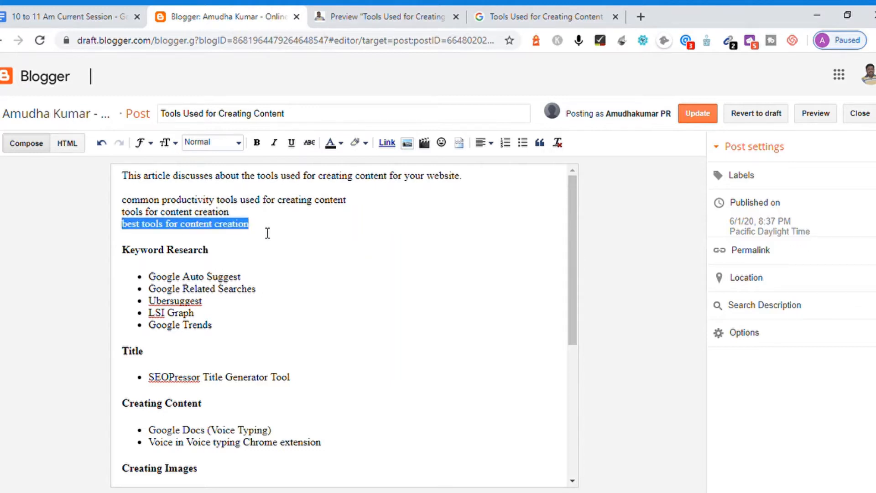
{"action": "triple_click", "coordinate": [299, 121]}
{"action": "key", "text": "ctrl+v"}
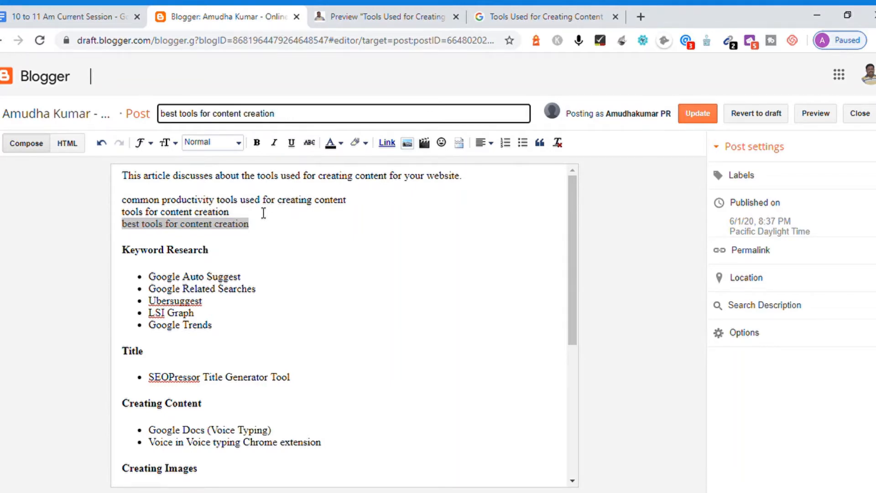
{"action": "left_click", "coordinate": [238, 224]}
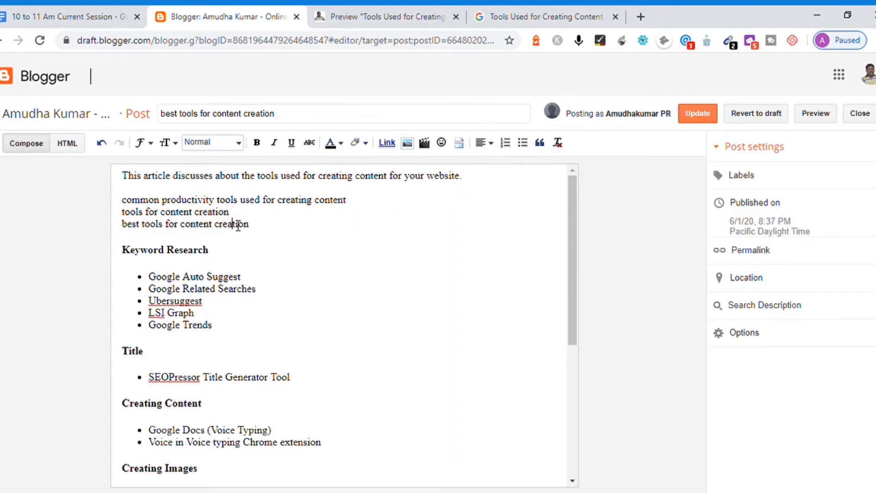
{"action": "left_click", "coordinate": [268, 229]}
{"action": "triple_click", "coordinate": [267, 229]}
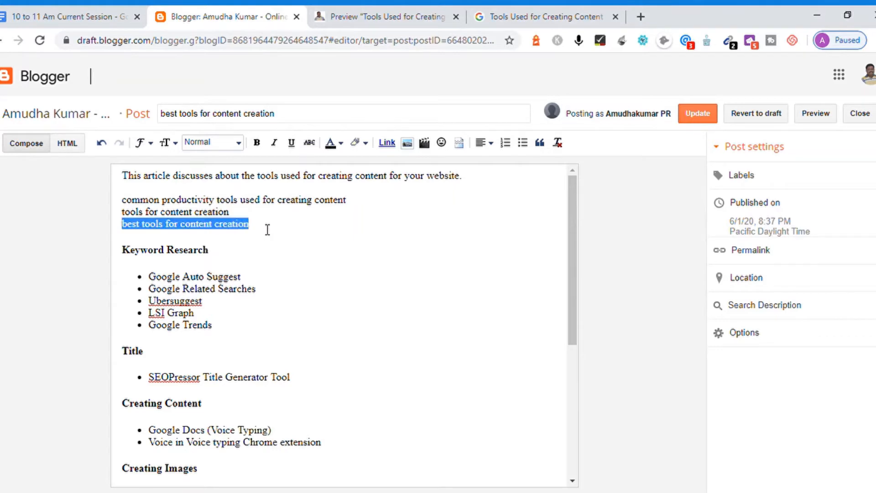
{"action": "left_click", "coordinate": [237, 214]}
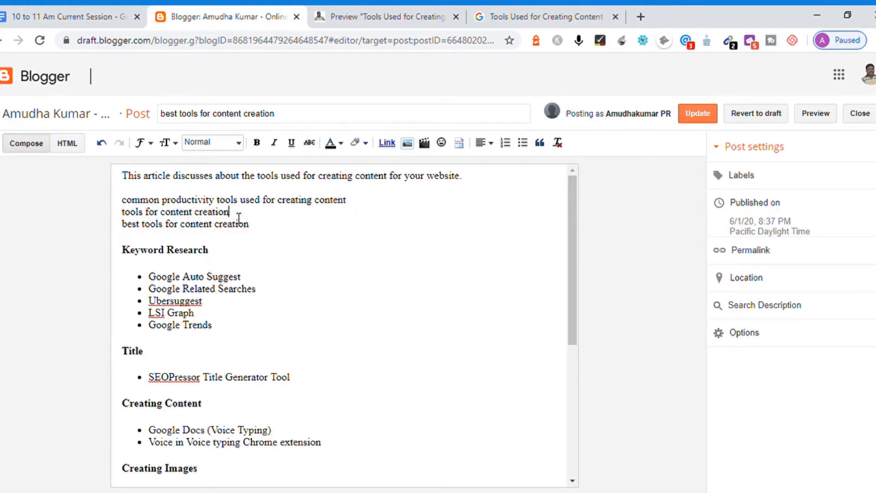
{"action": "triple_click", "coordinate": [238, 217]}
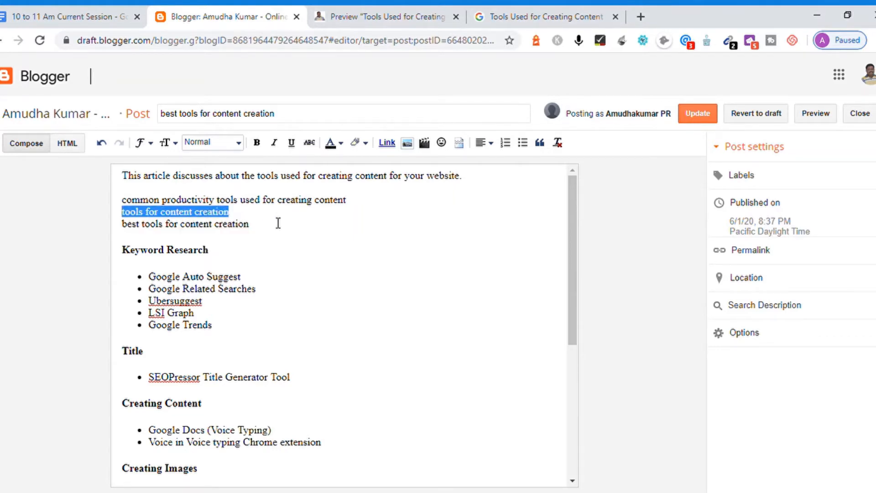
Capitalize the main words of the post title so it reads "Best Tools for Content Creation".
{"action": "left_click", "coordinate": [293, 123]}
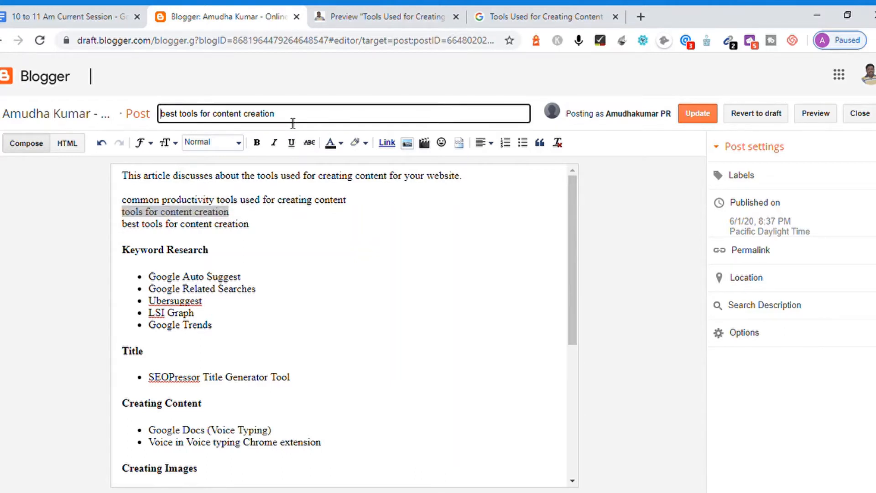
{"action": "key", "text": "Delete"}
{"action": "type", "text": "B"}
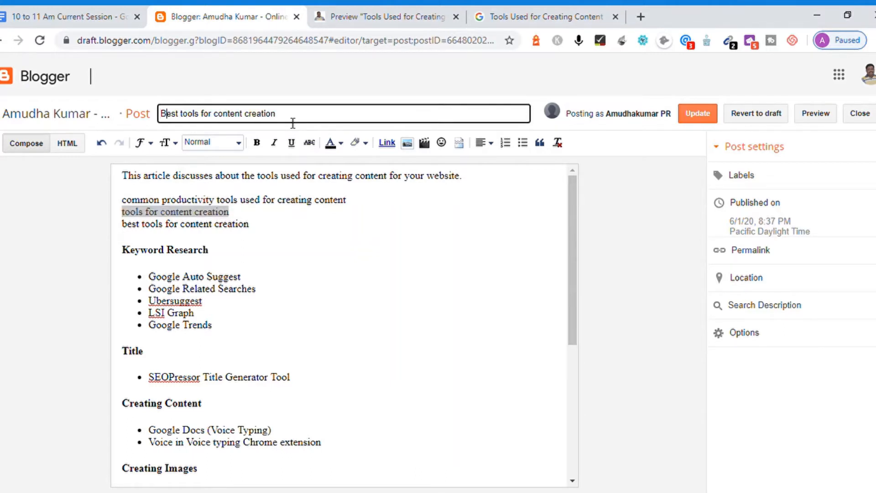
{"action": "key", "text": "Right"}
{"action": "key", "text": "Right"}
{"action": "key", "text": "Right"}
{"action": "key", "text": "Right"}
{"action": "key", "text": "Right"}
{"action": "key", "text": "BackSpace"}
{"action": "type", "text": "T"}
{"action": "key", "text": "Right"}
{"action": "key", "text": "Right"}
{"action": "key", "text": "Right"}
{"action": "key", "text": "Right"}
{"action": "key", "text": "Right"}
{"action": "key", "text": "Right"}
{"action": "key", "text": "Right"}
{"action": "key", "text": "Right"}
{"action": "key", "text": "Right"}
{"action": "key", "text": "Right"}
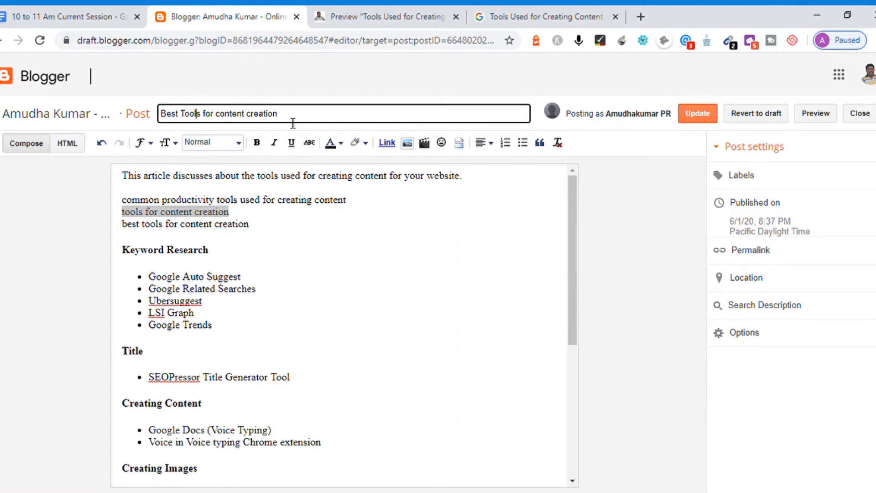
{"action": "key", "text": "BackSpace"}
{"action": "type", "text": "C"}
{"action": "key", "text": "Right"}
{"action": "key", "text": "Right"}
{"action": "key", "text": "Right"}
{"action": "key", "text": "Right"}
{"action": "key", "text": "Right"}
{"action": "key", "text": "Right"}
{"action": "key", "text": "Right"}
{"action": "key", "text": "Right"}
{"action": "key", "text": "BackSpace"}
{"action": "type", "text": "C"}
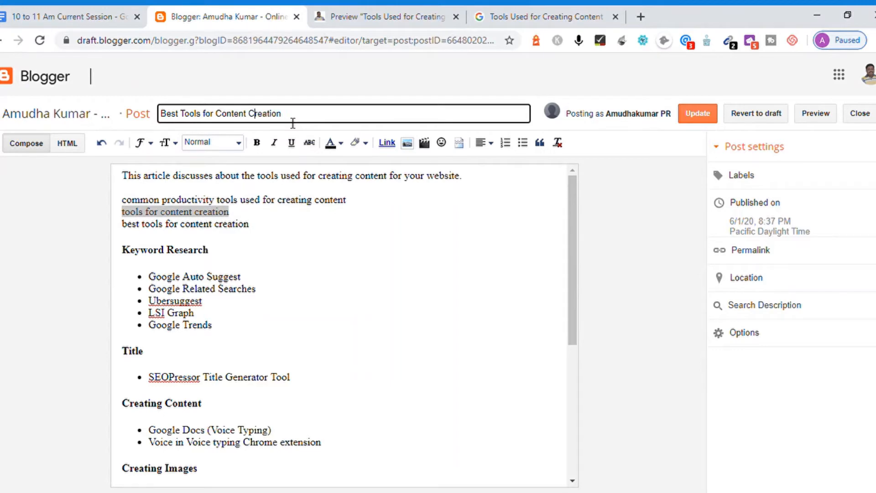
Append a "|" separator and the phrase "common productivity tools", copied from the first keyword line, to the post title.
{"action": "left_click", "coordinate": [308, 121]}
{"action": "type", "text": "|"}
{"action": "left_click", "coordinate": [236, 203]}
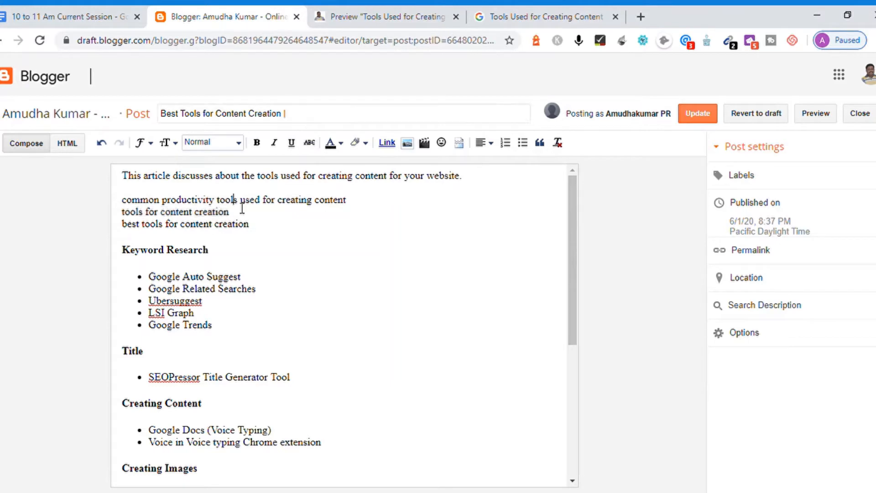
{"action": "key", "text": "shift+Home"}
{"action": "key", "text": "ctrl+c"}
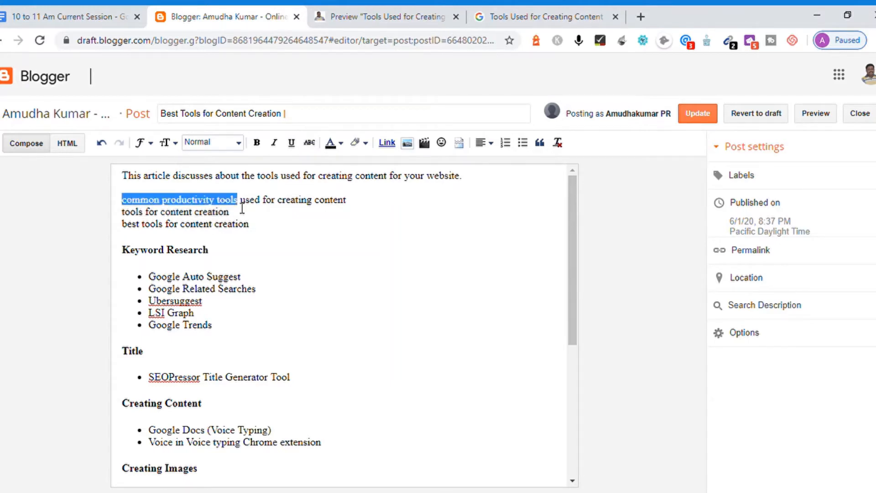
{"action": "left_click", "coordinate": [317, 121]}
{"action": "key", "text": "ctrl+v"}
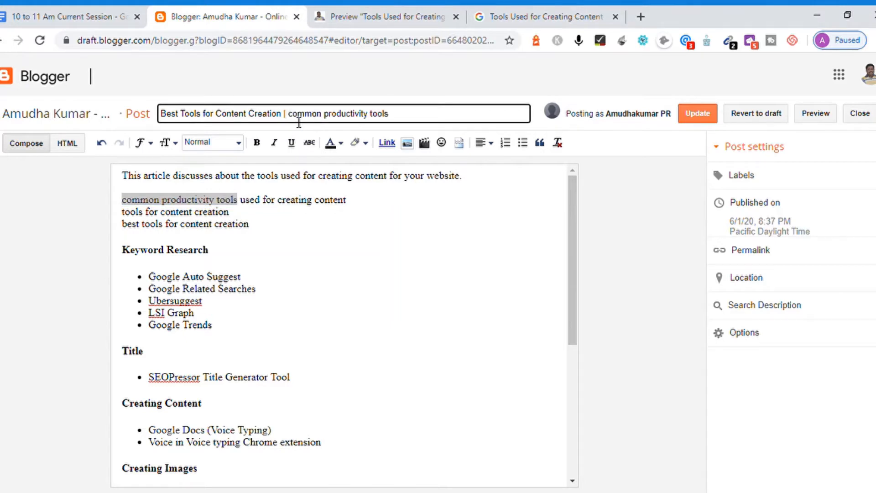
Capitalize the title's second part so it reads "Common Productivity Tools".
{"action": "left_click", "coordinate": [293, 121]}
{"action": "key", "text": "BackSpace"}
{"action": "type", "text": "C"}
{"action": "key", "text": "Right"}
{"action": "key", "text": "Right"}
{"action": "key", "text": "Right"}
{"action": "key", "text": "Right"}
{"action": "key", "text": "Right"}
{"action": "key", "text": "Right"}
{"action": "key", "text": "Right"}
{"action": "key", "text": "Right"}
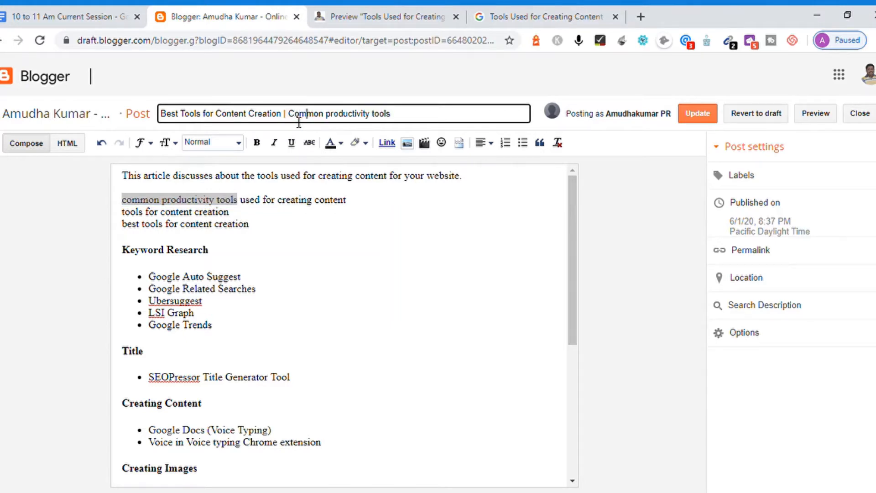
{"action": "key", "text": "Left"}
{"action": "key", "text": "BackSpace"}
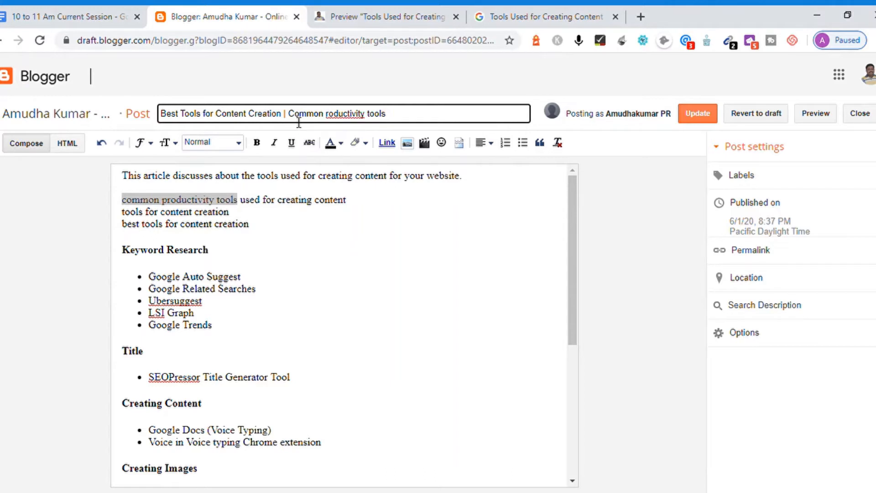
{"action": "type", "text": "P"}
{"action": "key", "text": "Right"}
{"action": "key", "text": "Right"}
{"action": "key", "text": "Right"}
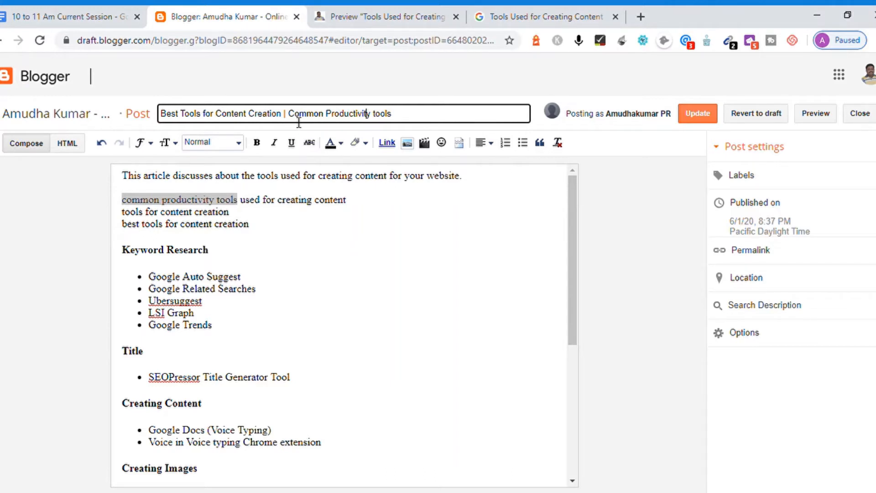
{"action": "key", "text": "BackSpace"}
{"action": "type", "text": "T"}
{"action": "left_click", "coordinate": [409, 116]}
{"action": "left_click", "coordinate": [377, 191]}
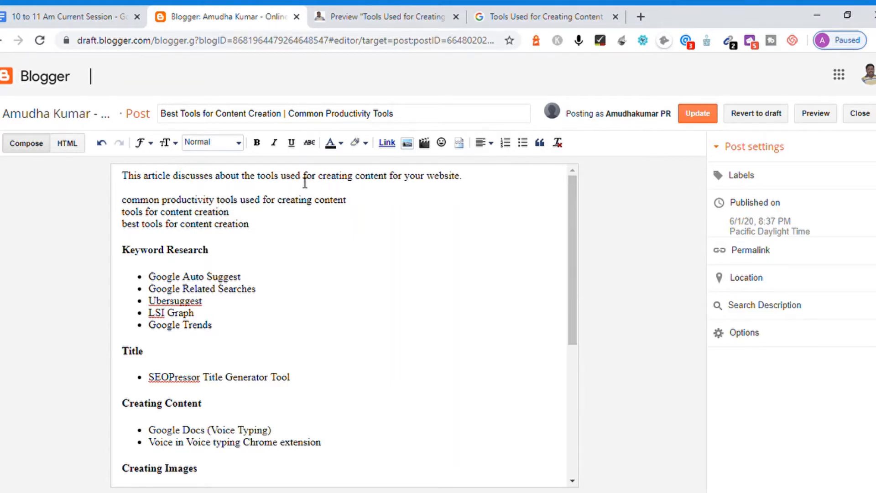
Insert the word "best" before "tools" in the post's opening sentence.
{"action": "left_click", "coordinate": [258, 177]}
{"action": "type", "text": "best"}
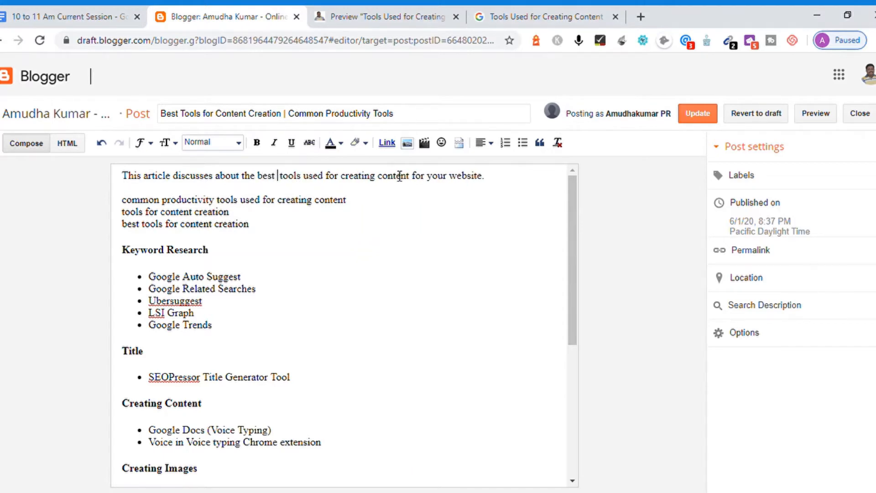
{"action": "key", "text": "Right"}
{"action": "key", "text": "Right"}
{"action": "key", "text": "Right"}
{"action": "key", "text": "Right"}
{"action": "key", "text": "Right"}
{"action": "key", "text": "Right"}
{"action": "key", "text": "Right"}
{"action": "key", "text": "Right"}
{"action": "key", "text": "Right"}
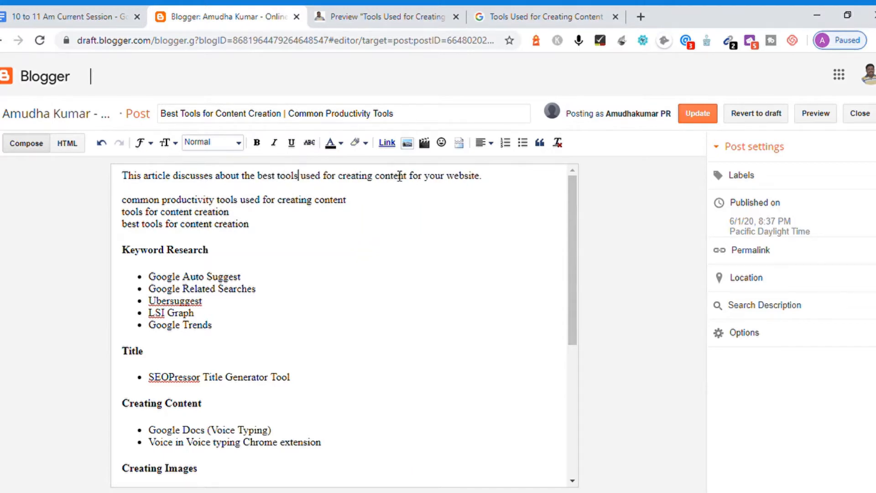
Bold the phrase "best tools used for creating content" in the opening sentence.
{"action": "key", "text": "Right"}
{"action": "key", "text": "Right"}
{"action": "key", "text": "Right"}
{"action": "key", "text": "Right"}
{"action": "key", "text": "Right"}
{"action": "key", "text": "Right"}
{"action": "key", "text": "Right"}
{"action": "key", "text": "Right"}
{"action": "key", "text": "Right"}
{"action": "key", "text": "Right"}
{"action": "key", "text": "Right"}
{"action": "key", "text": "Right"}
{"action": "key", "text": "Right"}
{"action": "key", "text": "Right"}
{"action": "key", "text": "Right"}
{"action": "key", "text": "Right"}
{"action": "key", "text": "Right"}
{"action": "key", "text": "Right"}
{"action": "key", "text": "Right"}
{"action": "key", "text": "Right"}
{"action": "key", "text": "Left"}
{"action": "key", "text": "Left"}
{"action": "key", "text": "Left"}
{"action": "key", "text": "Left"}
{"action": "key", "text": "Left"}
{"action": "key", "text": "Left"}
{"action": "key", "text": "Left"}
{"action": "key", "text": "Left"}
{"action": "key", "text": "Left"}
{"action": "key", "text": "Left"}
{"action": "key", "text": "Left"}
{"action": "key", "text": "Left"}
{"action": "key", "text": "Left"}
{"action": "key", "text": "Left"}
{"action": "key", "text": "Left"}
{"action": "key", "text": "Left"}
{"action": "key", "text": "Left"}
{"action": "key", "text": "Left"}
{"action": "key", "text": "Left"}
{"action": "key", "text": "Left"}
{"action": "key", "text": "Left"}
{"action": "key", "text": "Left"}
{"action": "key", "text": "Left"}
{"action": "key", "text": "Left"}
{"action": "key", "text": "Left"}
{"action": "key", "text": "Left"}
{"action": "key", "text": "Left"}
{"action": "key", "text": "Left"}
{"action": "key", "text": "shift+Right"}
{"action": "key", "text": "shift+Right"}
{"action": "key", "text": "shift+Right"}
{"action": "key", "text": "shift+Right"}
{"action": "key", "text": "shift+Right"}
{"action": "key", "text": "shift+Right"}
{"action": "key", "text": "shift+Right"}
{"action": "key", "text": "shift+Right"}
{"action": "key", "text": "shift+Right"}
{"action": "key", "text": "shift+Right"}
{"action": "key", "text": "shift+Right"}
{"action": "key", "text": "shift+Right"}
{"action": "key", "text": "shift+Right"}
{"action": "key", "text": "shift+Right"}
{"action": "key", "text": "shift+Right"}
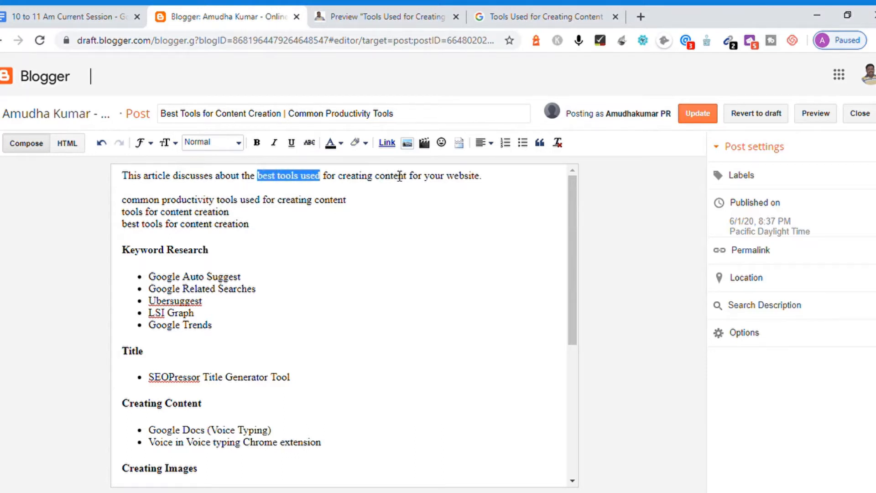
{"action": "key", "text": "shift+Right"}
{"action": "key", "text": "shift+Right"}
{"action": "key", "text": "shift+Right"}
{"action": "key", "text": "shift+Right"}
{"action": "key", "text": "shift+Right"}
{"action": "key", "text": "shift+Right"}
{"action": "key", "text": "shift+Right"}
{"action": "key", "text": "shift+Right"}
{"action": "key", "text": "shift+Right"}
{"action": "key", "text": "shift+Right"}
{"action": "key", "text": "shift+Right"}
{"action": "key", "text": "shift+Right"}
{"action": "key", "text": "shift+Right"}
{"action": "key", "text": "shift+Right"}
{"action": "key", "text": "shift+Right"}
{"action": "key", "text": "shift+Right"}
{"action": "key", "text": "shift+Right"}
{"action": "key", "text": "shift+Right"}
{"action": "key", "text": "shift+Right"}
{"action": "key", "text": "shift+Right"}
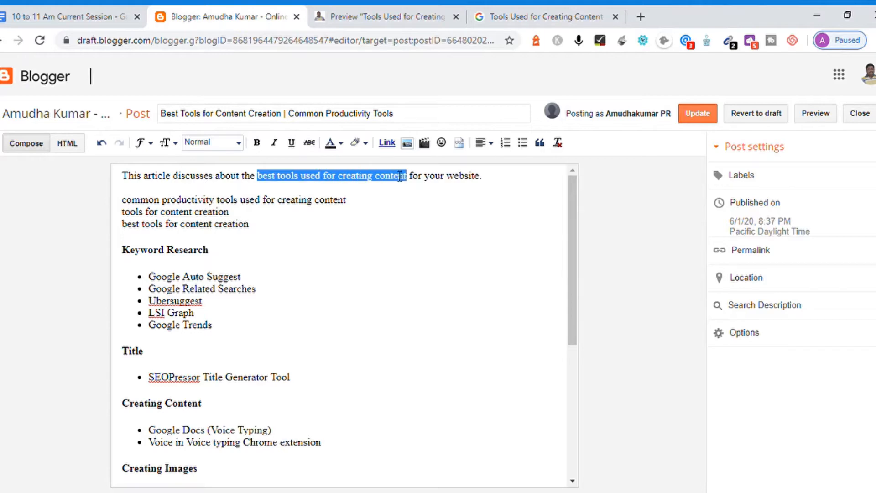
{"action": "key", "text": "ctrl+b"}
{"action": "key", "text": "Right"}
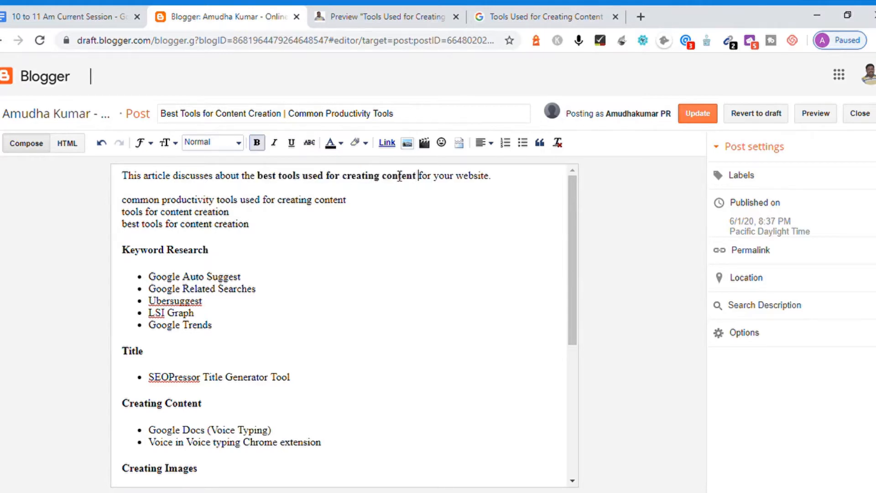
Begin a second sentence with "These" after the opening sentence and join it to the "common productivity tools used for creating content" keyword line.
{"action": "key", "text": "Right"}
{"action": "key", "text": "Right"}
{"action": "key", "text": "Right"}
{"action": "key", "text": "Right"}
{"action": "key", "text": "Right"}
{"action": "key", "text": "Right"}
{"action": "key", "text": "Right"}
{"action": "key", "text": "Right"}
{"action": "key", "text": "Right"}
{"action": "key", "text": "Right"}
{"action": "key", "text": "Right"}
{"action": "key", "text": "Right"}
{"action": "key", "text": "Right"}
{"action": "key", "text": "Right"}
{"action": "key", "text": "Right"}
{"action": "key", "text": "Right"}
{"action": "key", "text": "Right"}
{"action": "key", "text": "Right"}
{"action": "type", "text": "These c"}
{"action": "key", "text": "BackSpace"}
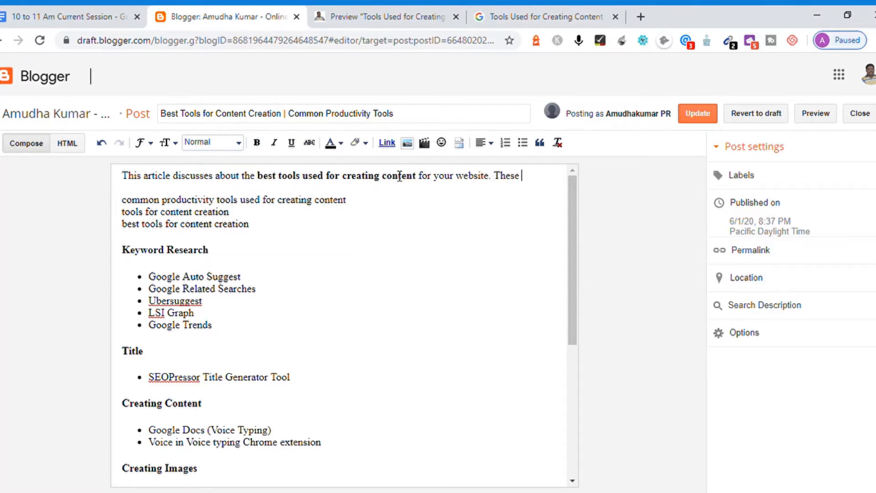
{"action": "key", "text": "Delete"}
{"action": "key", "text": "Delete"}
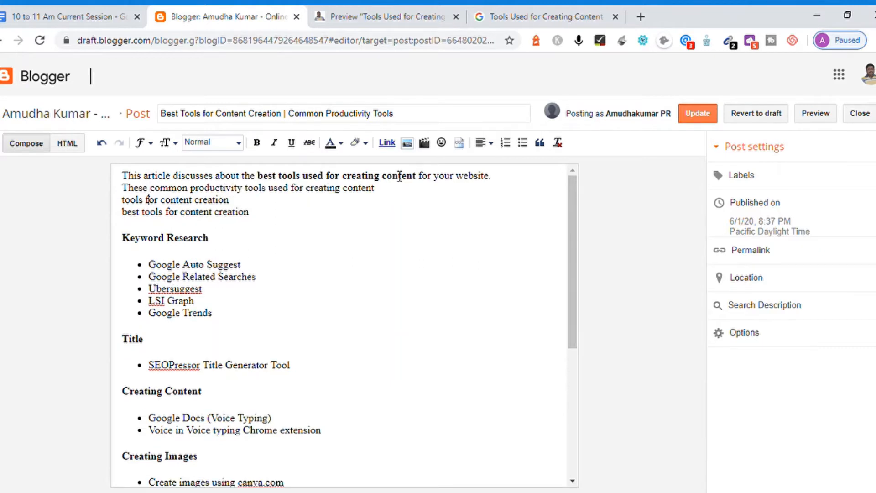
Delete the words "used for creating content" from the end of the second sentence.
{"action": "key", "text": "Up"}
{"action": "key", "text": "BackSpace"}
{"action": "key", "text": "BackSpace"}
{"action": "key", "text": "BackSpace"}
{"action": "key", "text": "BackSpace"}
{"action": "key", "text": "BackSpace"}
{"action": "key", "text": "BackSpace"}
{"action": "key", "text": "BackSpace"}
{"action": "key", "text": "BackSpace"}
{"action": "key", "text": "BackSpace"}
{"action": "key", "text": "BackSpace"}
{"action": "key", "text": "BackSpace"}
{"action": "key", "text": "BackSpace"}
{"action": "key", "text": "BackSpace"}
{"action": "key", "text": "BackSpace"}
{"action": "key", "text": "BackSpace"}
{"action": "key", "text": "BackSpace"}
{"action": "key", "text": "BackSpace"}
{"action": "key", "text": "BackSpace"}
{"action": "key", "text": "BackSpace"}
{"action": "key", "text": "BackSpace"}
{"action": "key", "text": "BackSpace"}
{"action": "key", "text": "BackSpace"}
{"action": "key", "text": "BackSpace"}
{"action": "key", "text": "BackSpace"}
{"action": "key", "text": "BackSpace"}
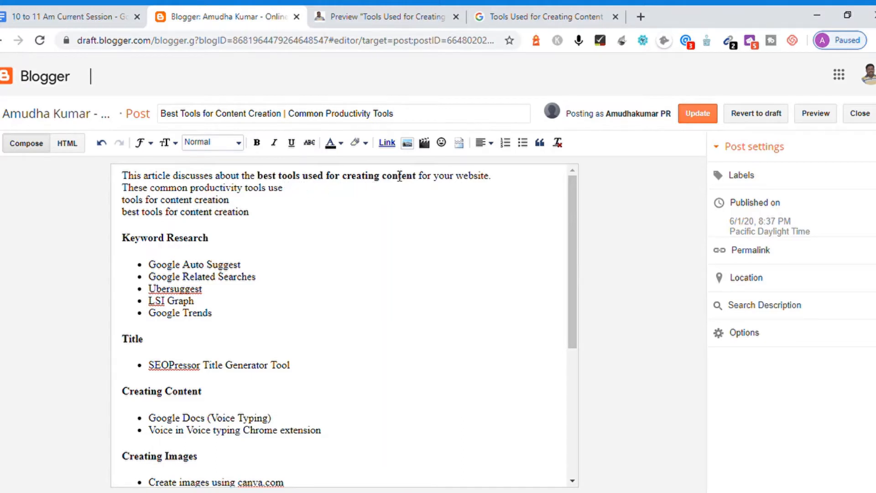
Finish the second sentence with "will help you get a professional written content that is SEO optimized." and add a blank line below it.
{"action": "type", "text": "will help you ge"}
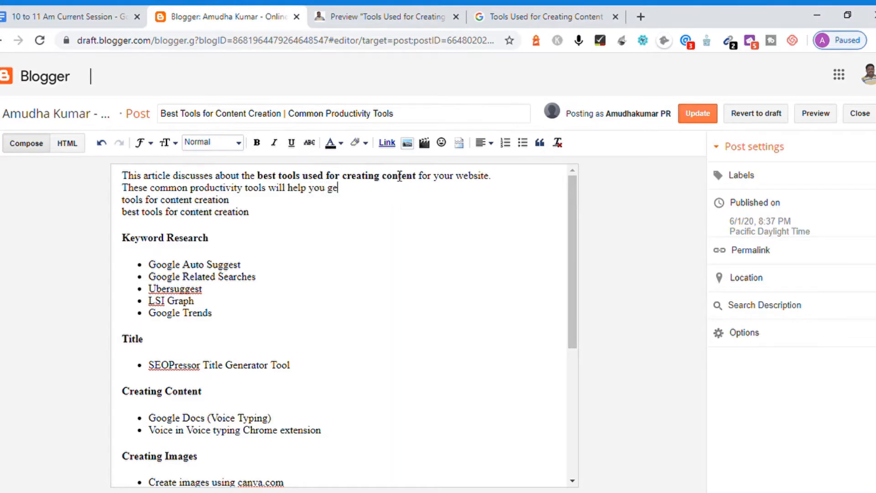
{"action": "type", "text": "t a professiona writ"}
{"action": "type", "text": "ten "}
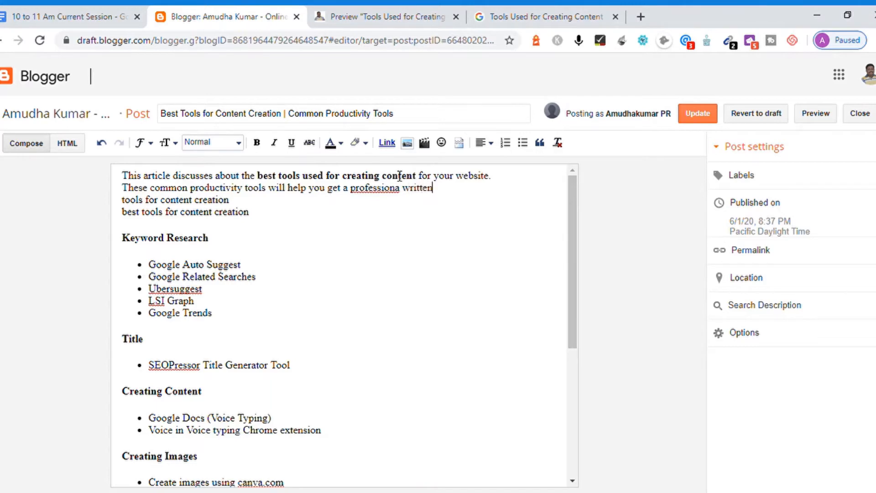
{"action": "type", "text": "content that is SEO optimiz"}
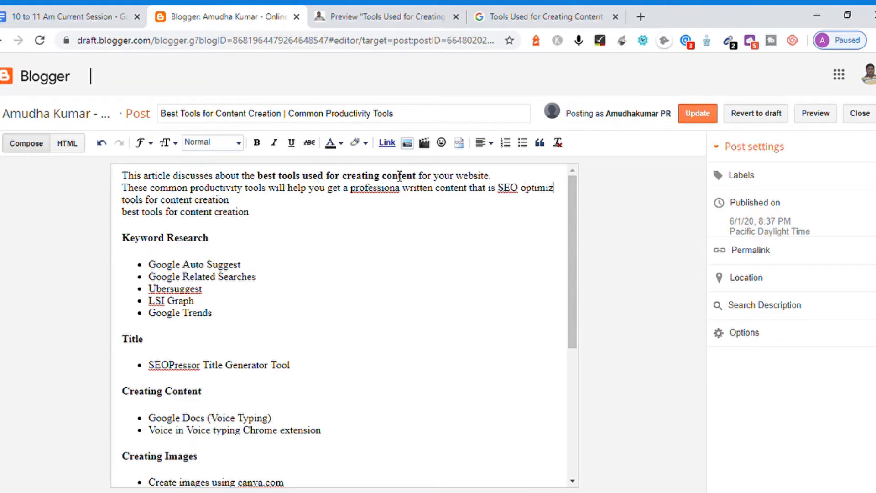
{"action": "type", "text": "e."}
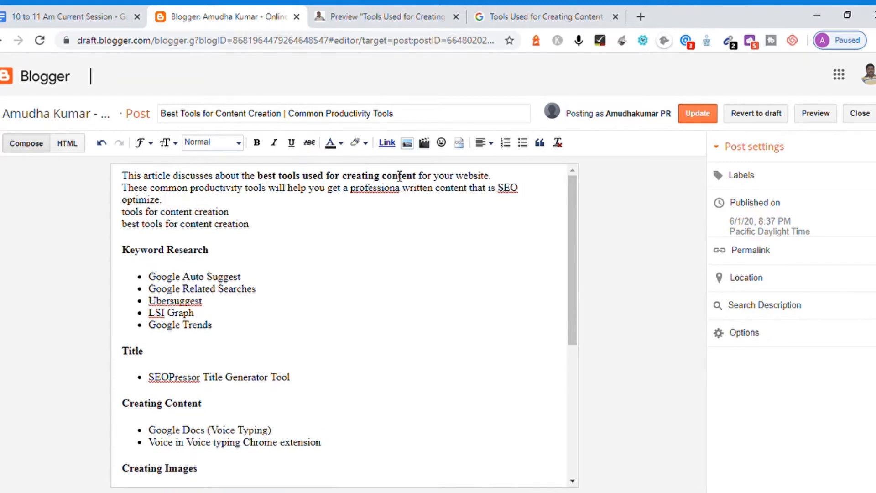
{"action": "key", "text": "BackSpace"}
{"action": "type", "text": "d."}
{"action": "key", "text": "Return"}
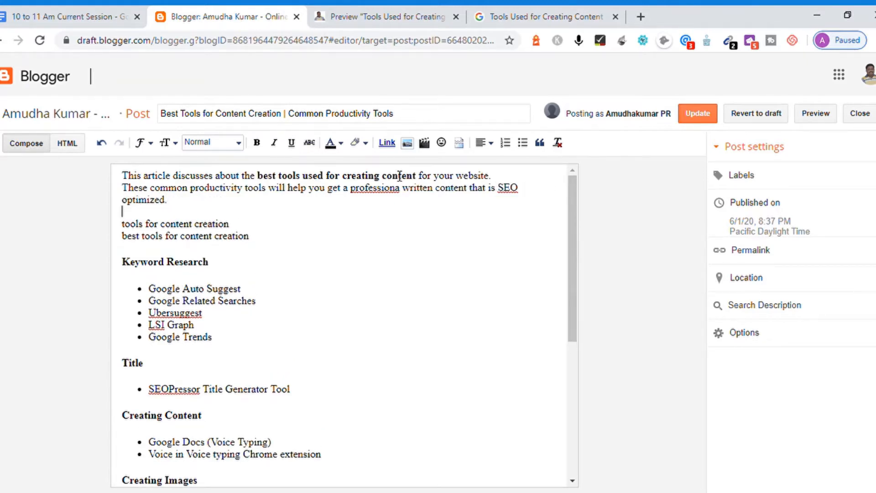
{"action": "double_click", "coordinate": [376, 188]}
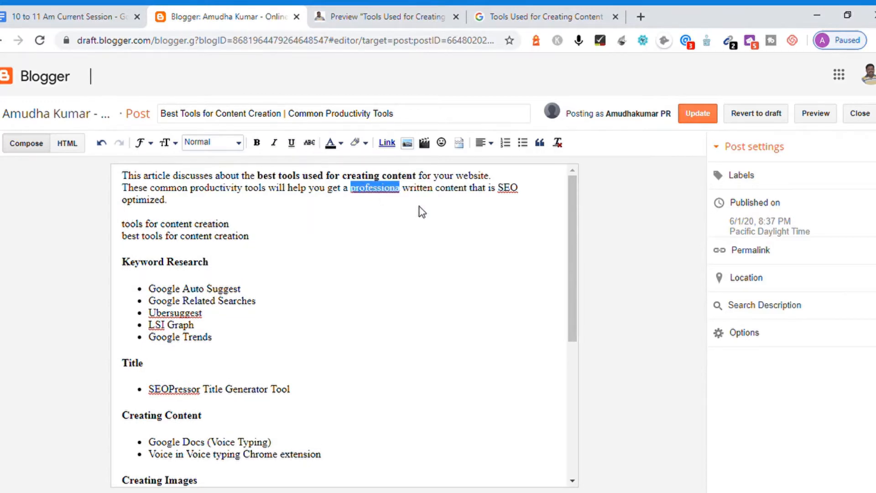
{"action": "key", "text": "Right"}
{"action": "type", "text": "l"}
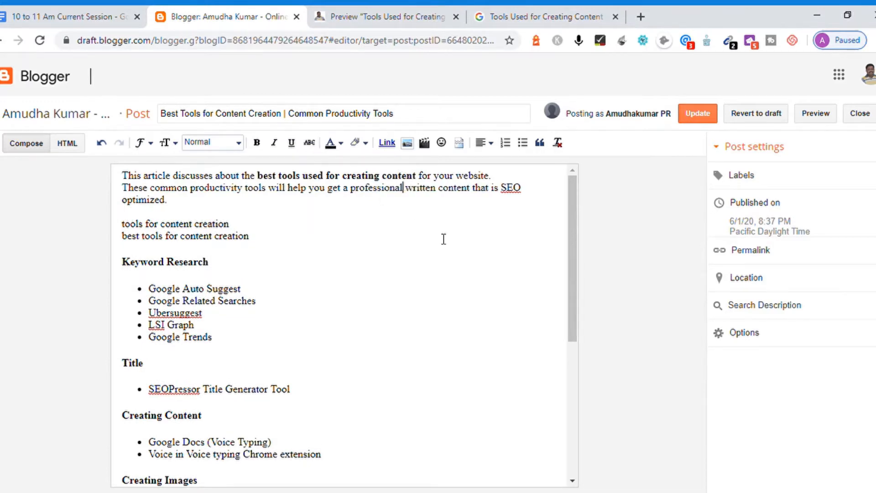
{"action": "left_click", "coordinate": [513, 193]}
{"action": "key", "text": "shift+Right"}
{"action": "key", "text": "shift+Right"}
{"action": "key", "text": "shift+Right"}
{"action": "key", "text": "Right"}
{"action": "left_click", "coordinate": [216, 191]}
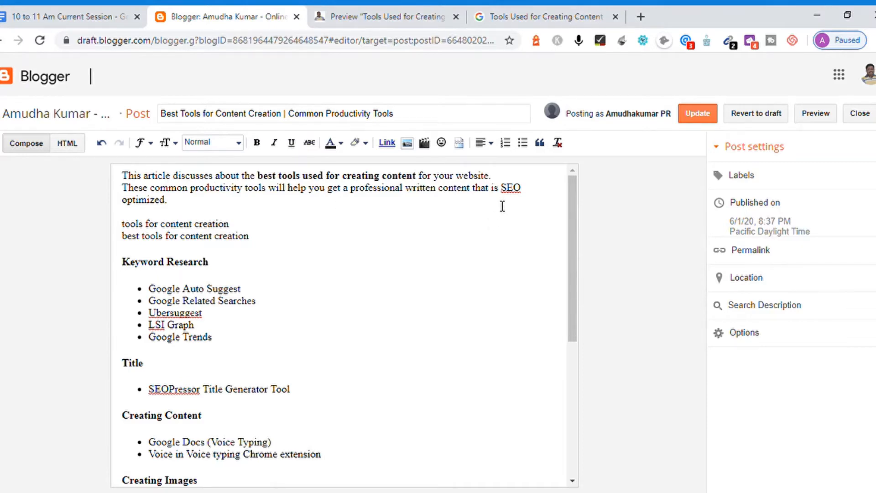
Choose the word "SEO" in the second sentence for linking and copy the address of the blog's live SEO Course in Chennai page.
{"action": "left_click", "coordinate": [502, 190]}
{"action": "double_click", "coordinate": [508, 191]}
{"action": "left_click", "coordinate": [416, 18]}
{"action": "left_click", "coordinate": [353, 41]}
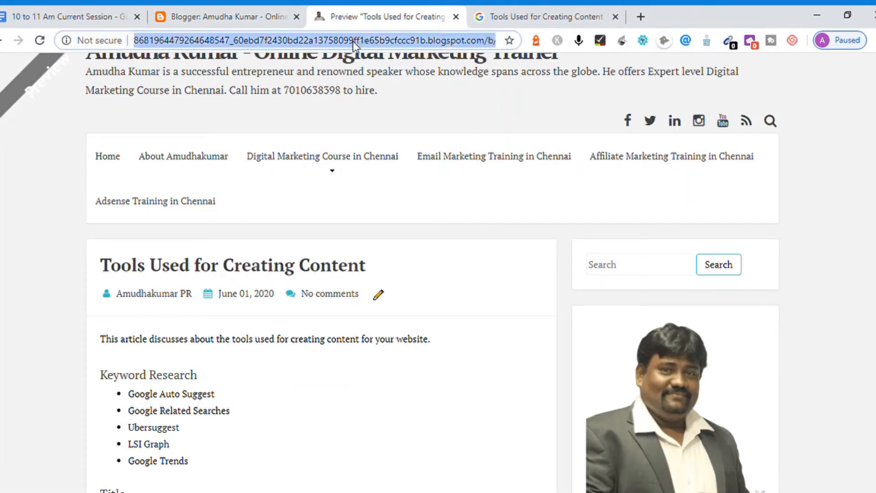
{"action": "type", "text": "amudhakumar.com"}
{"action": "key", "text": "Return"}
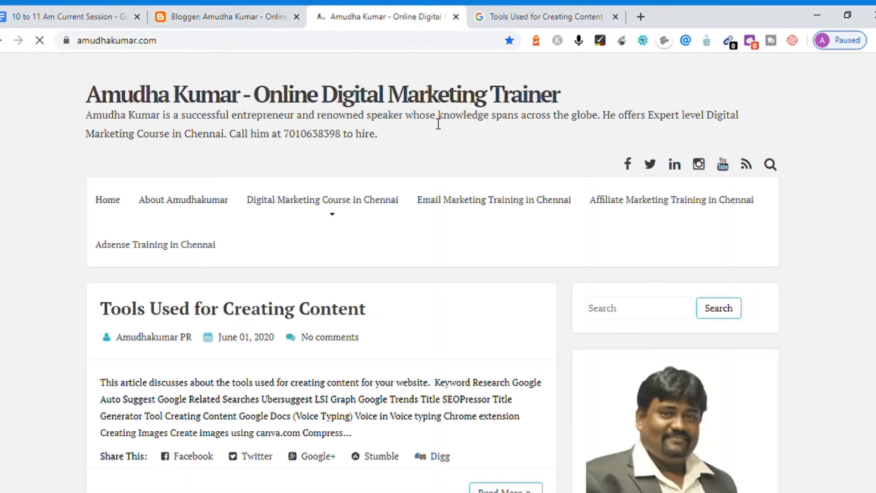
{"action": "mouse_move", "coordinate": [344, 203]}
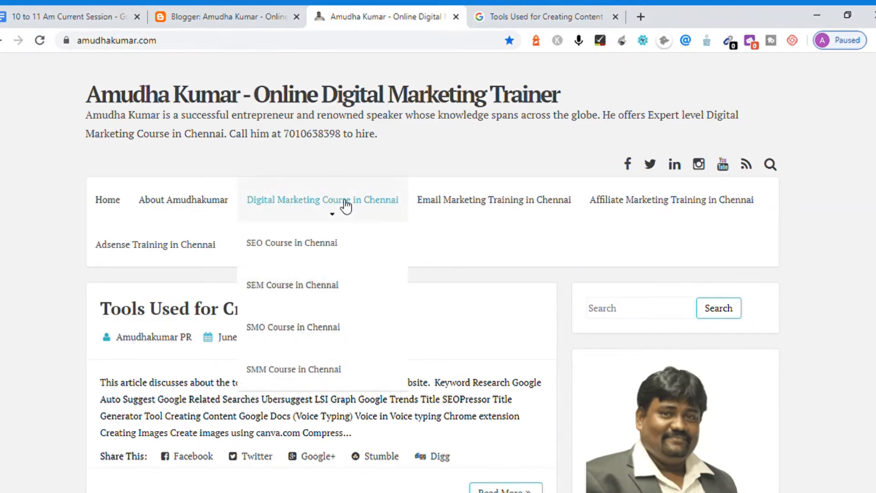
{"action": "left_click", "coordinate": [303, 246]}
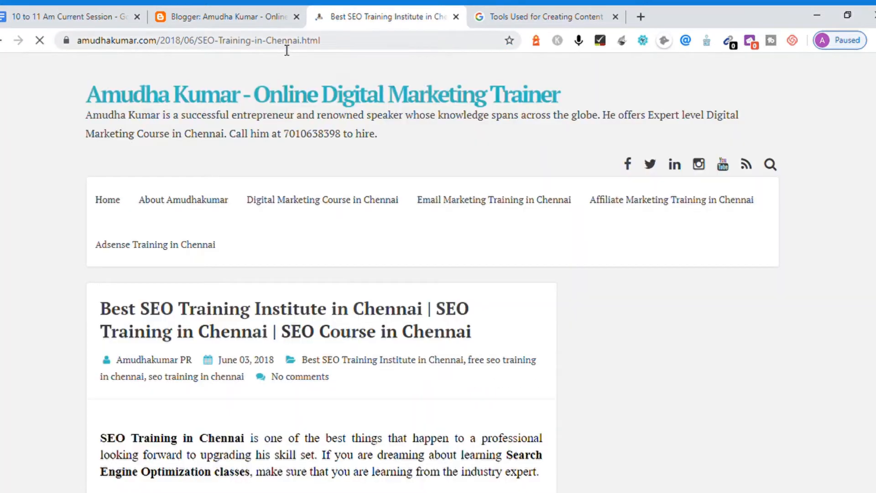
{"action": "left_click", "coordinate": [285, 47]}
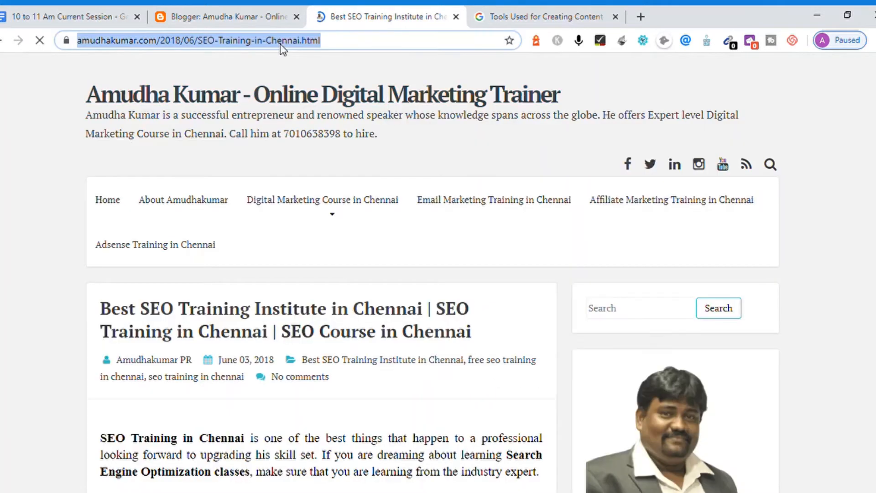
Back in the Blogger post, link the word "SEO" to the copied SEO-Training-in-Chennai.html web address.
{"action": "left_click", "coordinate": [220, 13]}
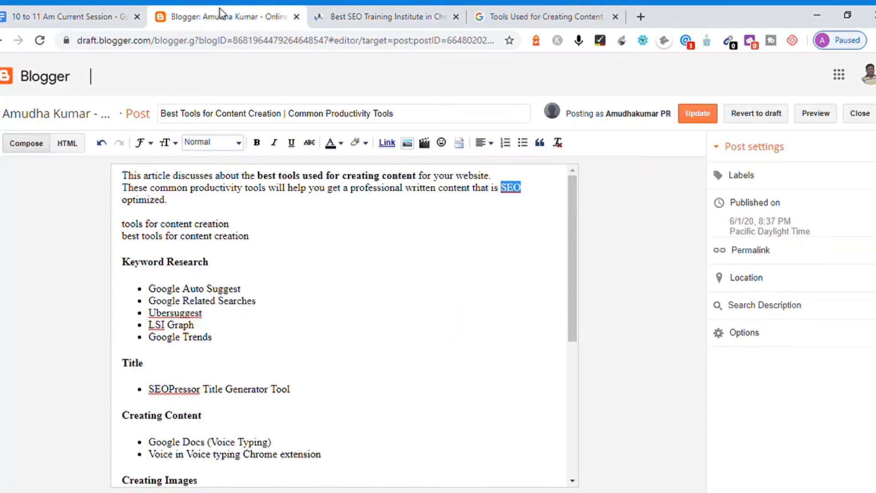
{"action": "left_click", "coordinate": [387, 143]}
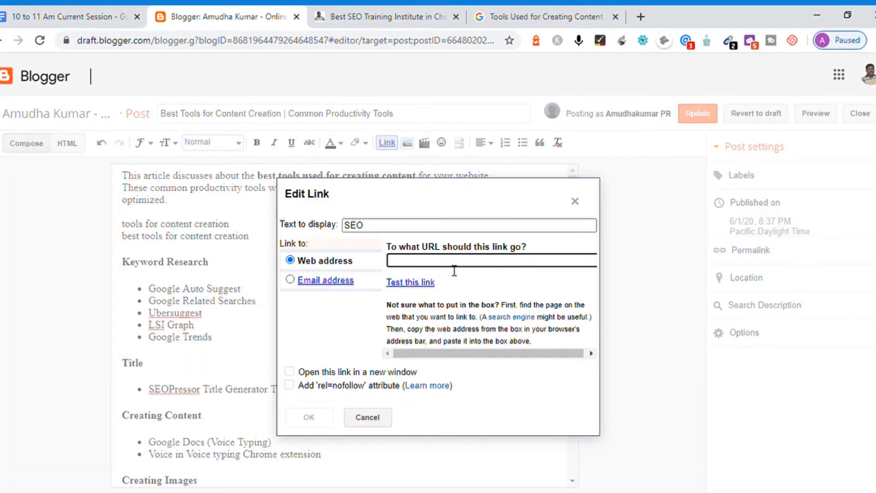
{"action": "key", "text": "ctrl+v"}
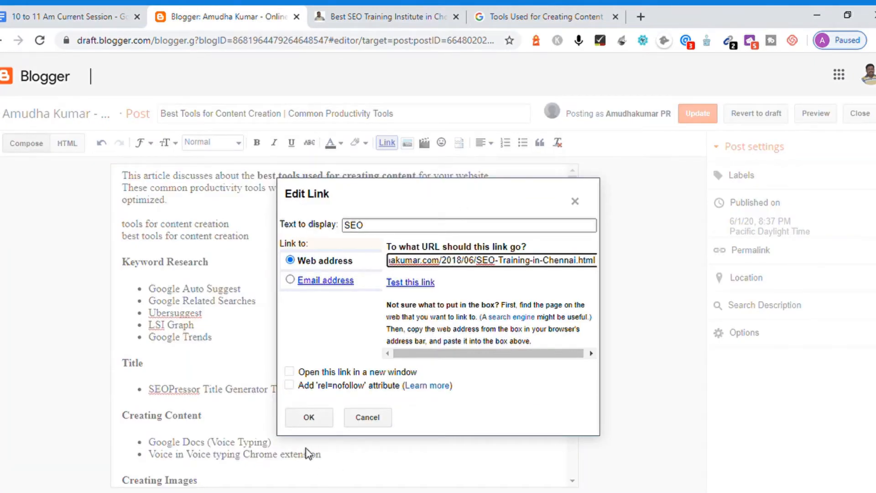
{"action": "left_click", "coordinate": [308, 417]}
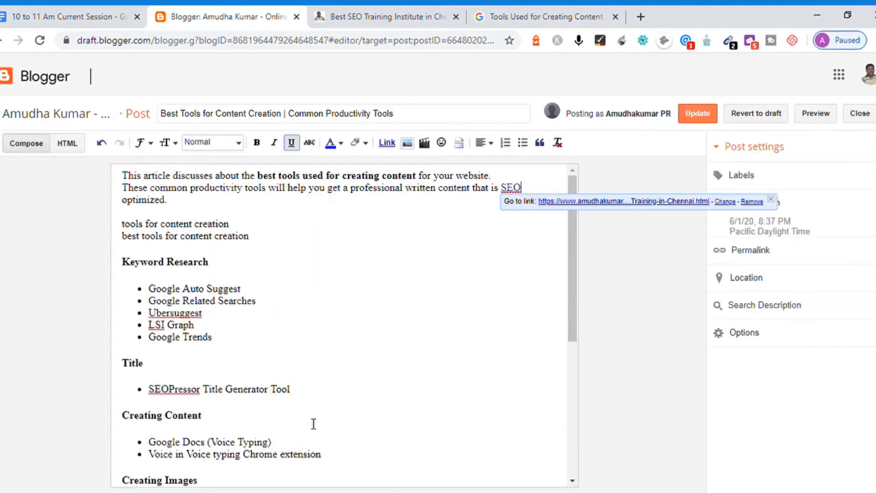
{"action": "left_click", "coordinate": [312, 256]}
Delete the leftover keyword lines "tools for content creation" and "best tools for content creation" along with the blank line beneath them.
{"action": "left_click", "coordinate": [260, 230]}
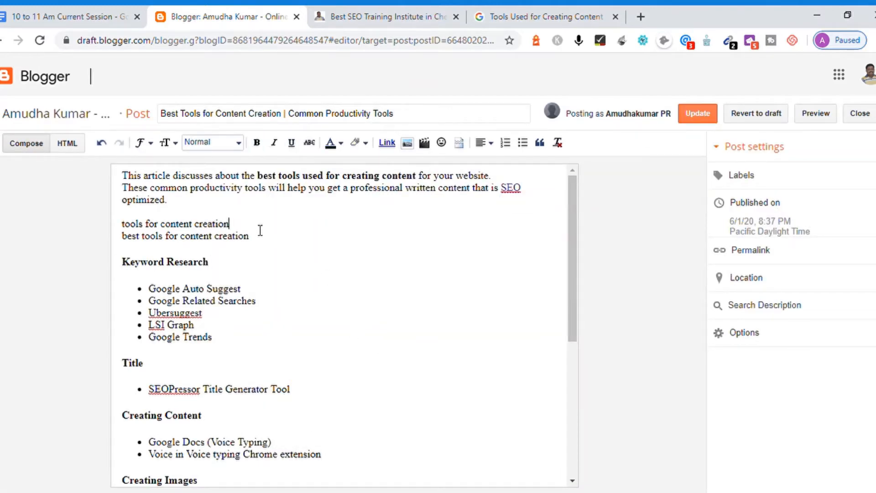
{"action": "key", "text": "Home"}
{"action": "key", "text": "shift+Down"}
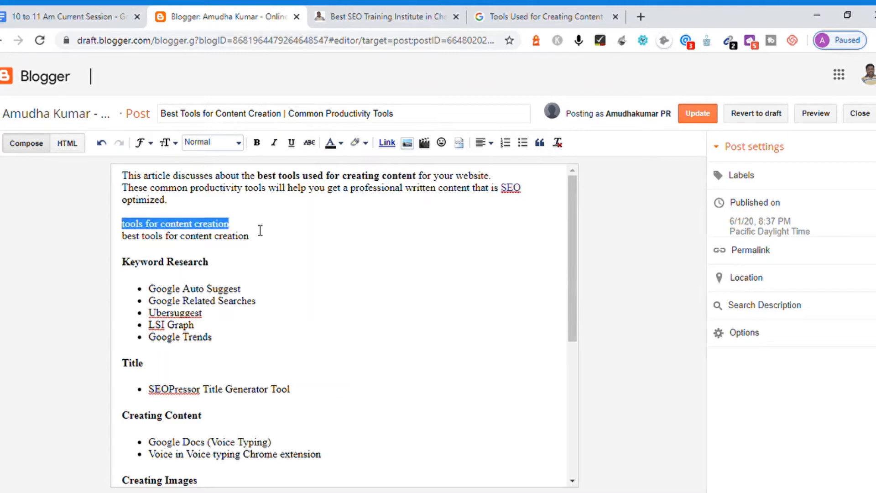
{"action": "key", "text": "shift+End"}
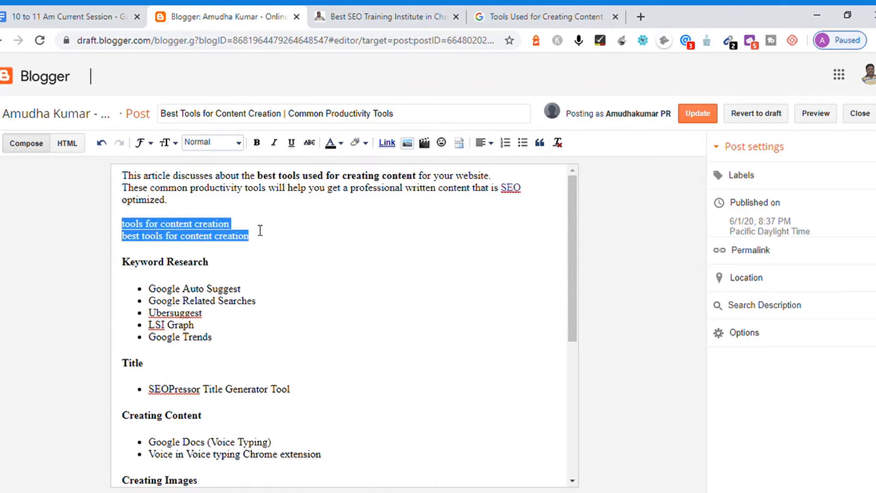
{"action": "key", "text": "Delete"}
{"action": "key", "text": "Delete"}
{"action": "key", "text": "Delete"}
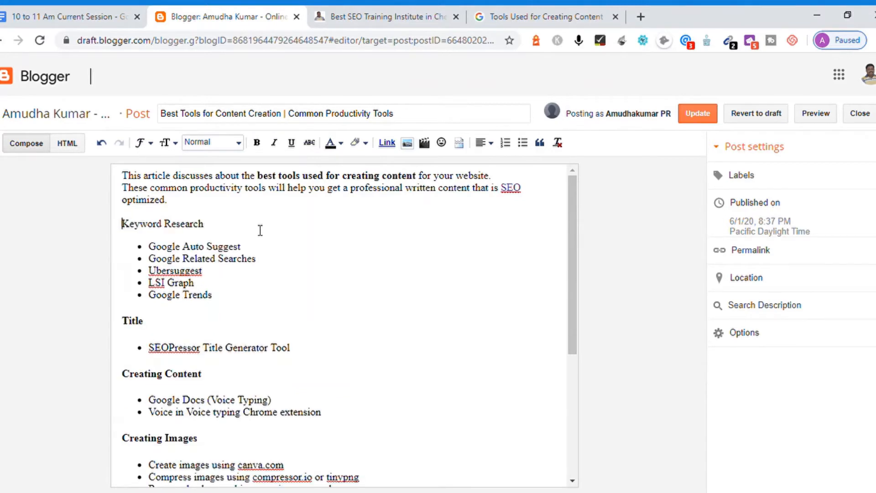
Format the "Keyword Research" line as a Minor heading.
{"action": "key", "text": "shift+End"}
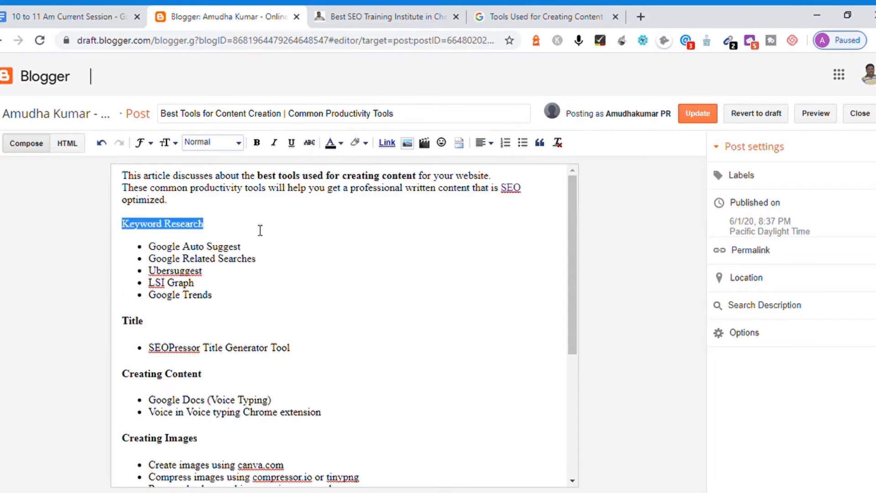
{"action": "left_click", "coordinate": [214, 142]}
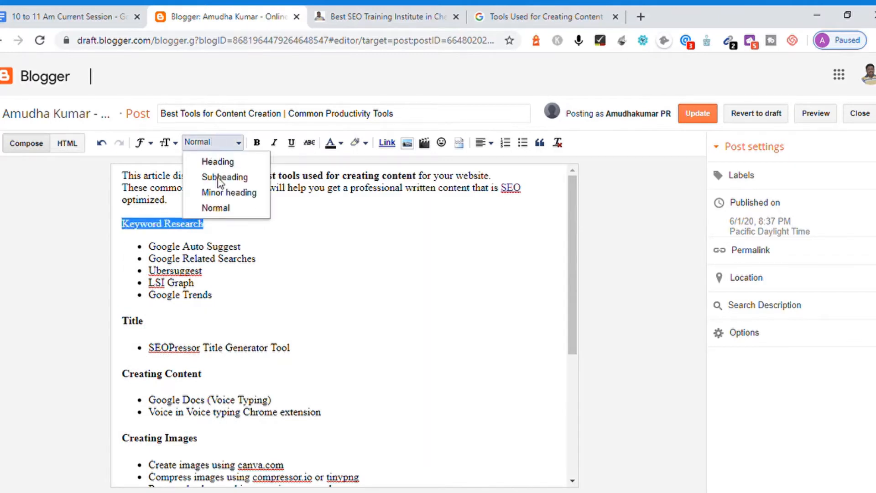
{"action": "left_click", "coordinate": [225, 193]}
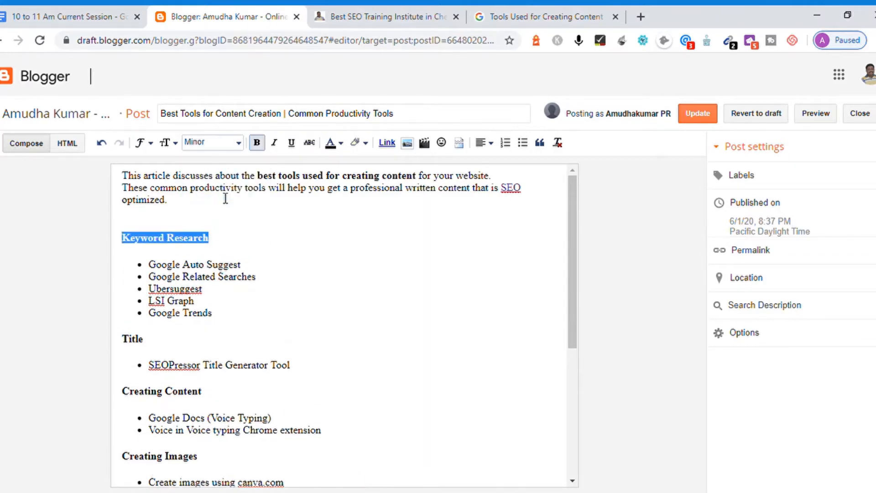
{"action": "left_click", "coordinate": [224, 247]}
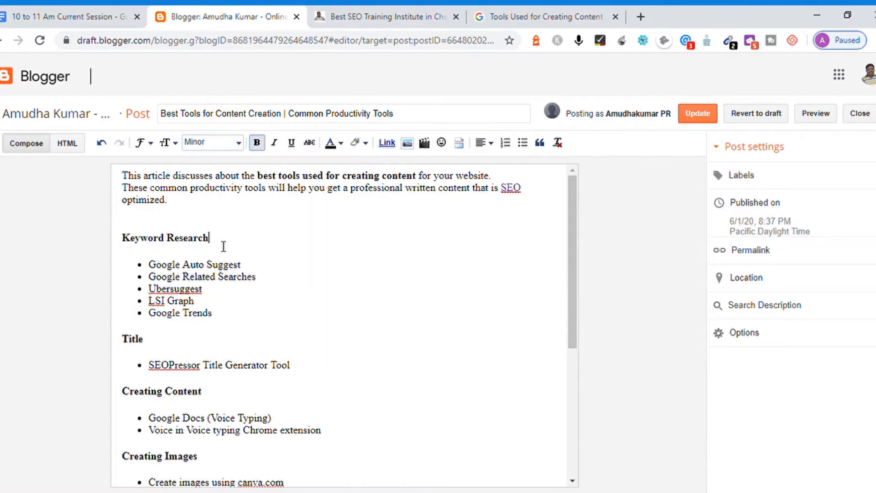
{"action": "left_click", "coordinate": [309, 286]}
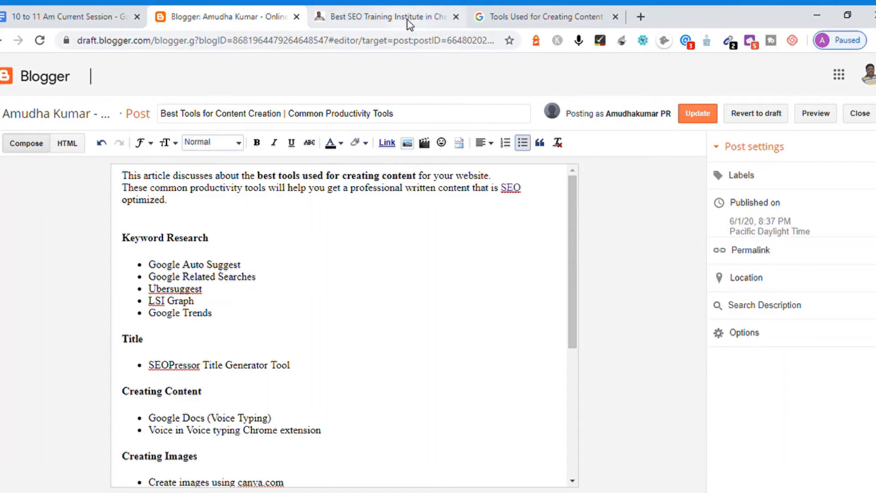
{"action": "left_click", "coordinate": [420, 18]}
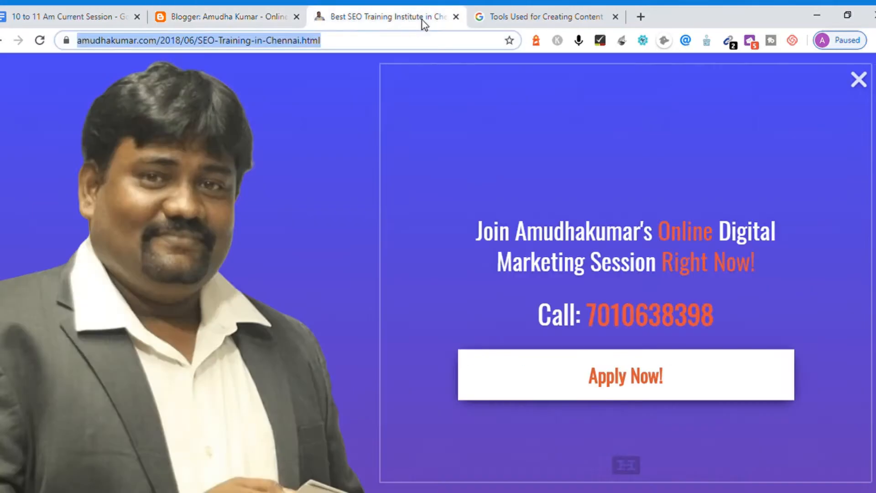
{"action": "left_click", "coordinate": [595, 15]}
{"action": "left_click", "coordinate": [54, 18]}
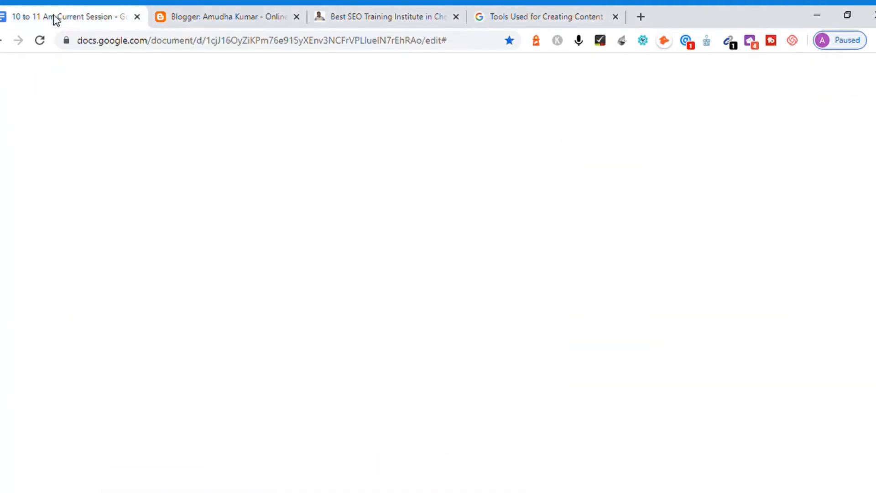
{"action": "left_click", "coordinate": [278, 217]}
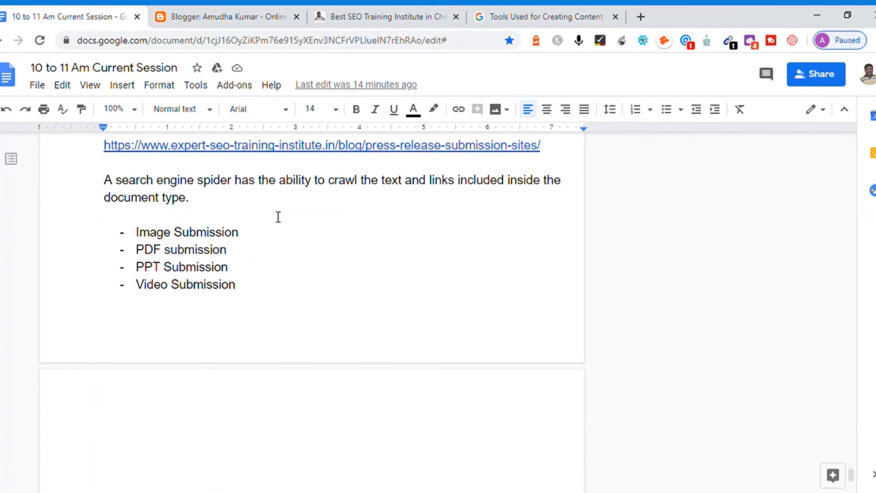
{"action": "key", "text": "Down"}
{"action": "key", "text": "Down"}
{"action": "key", "text": "Down"}
{"action": "key", "text": "Down"}
{"action": "key", "text": "Down"}
{"action": "key", "text": "alt+Tab"}
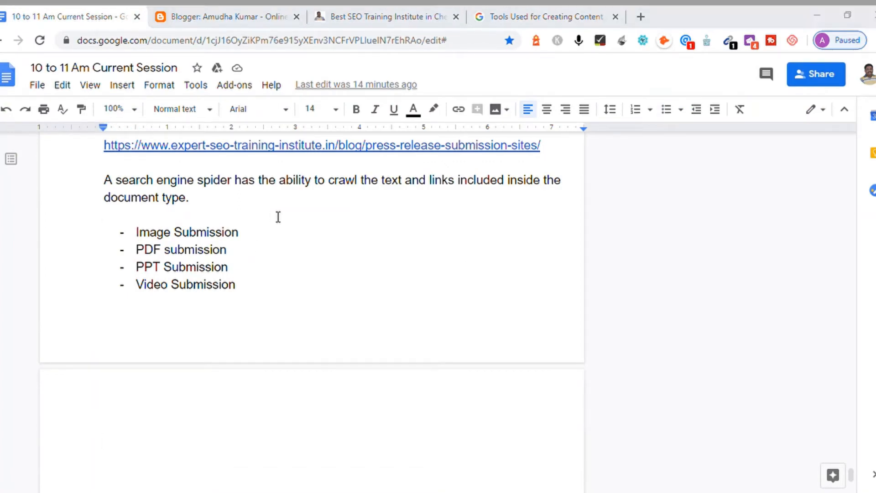
{"action": "key", "text": "alt+Tab"}
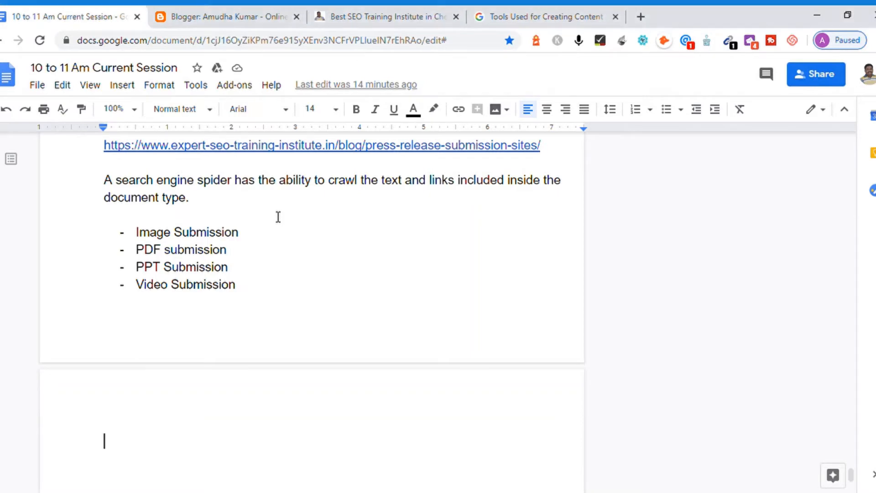
{"action": "left_click", "coordinate": [550, 16]}
{"action": "left_click", "coordinate": [397, 17]}
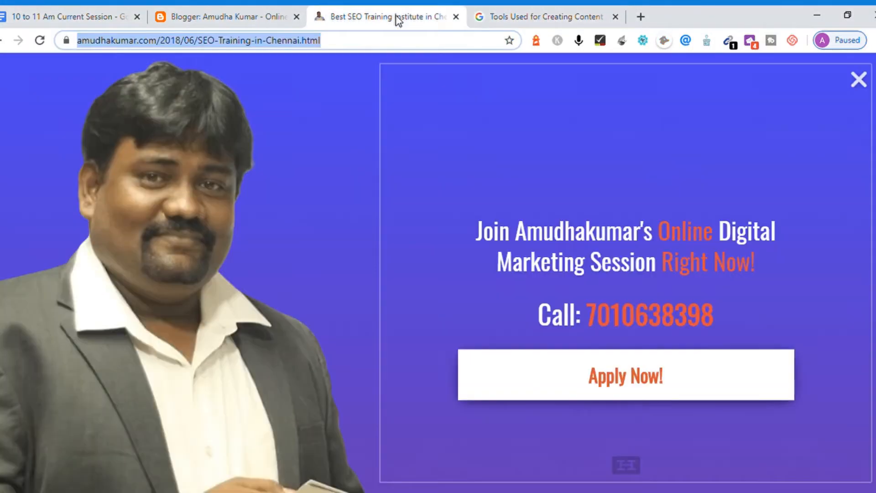
{"action": "left_click", "coordinate": [246, 14]}
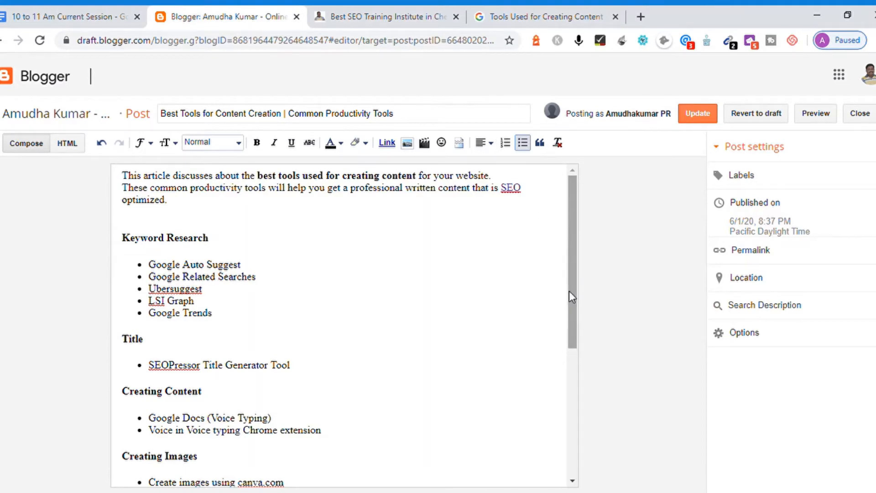
Switch to canva.com and open the "Google Search Explained (Tamil) Episode 4" design from all your designs.
{"action": "left_click", "coordinate": [395, 14]}
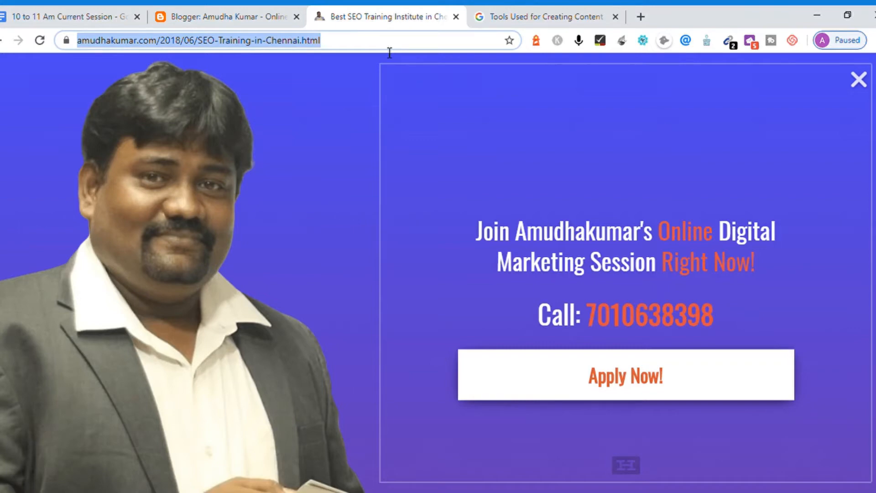
{"action": "type", "text": "can"}
{"action": "key", "text": "Return"}
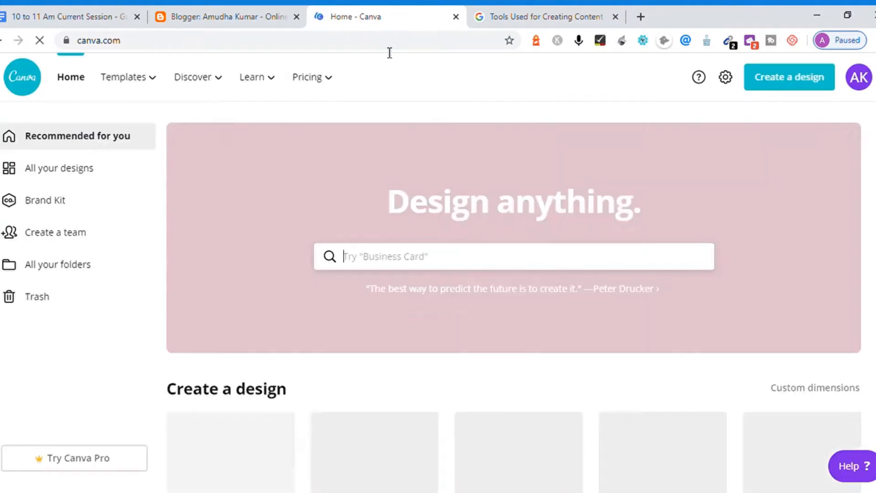
{"action": "left_click", "coordinate": [80, 177]}
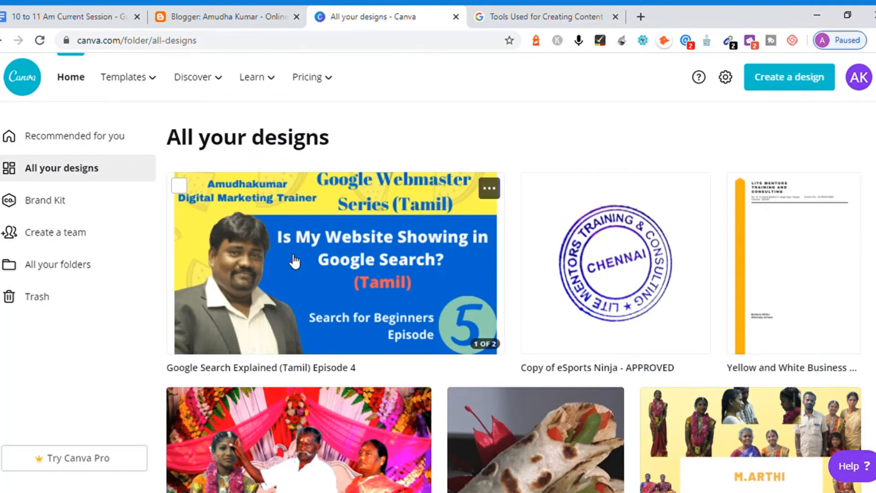
{"action": "left_click", "coordinate": [294, 261]}
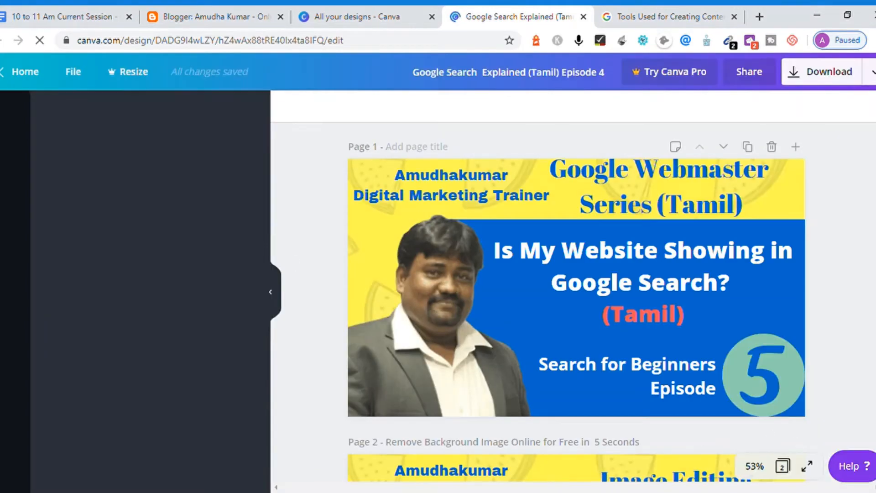
Duplicate page 2, "Remove Background Image Online for Free in 5 Seconds", and deselect the copy.
{"action": "scroll", "coordinate": [554, 475], "scroll_direction": "down", "scroll_amount": 3}
{"action": "scroll", "coordinate": [717, 204], "scroll_direction": "down", "scroll_amount": 4}
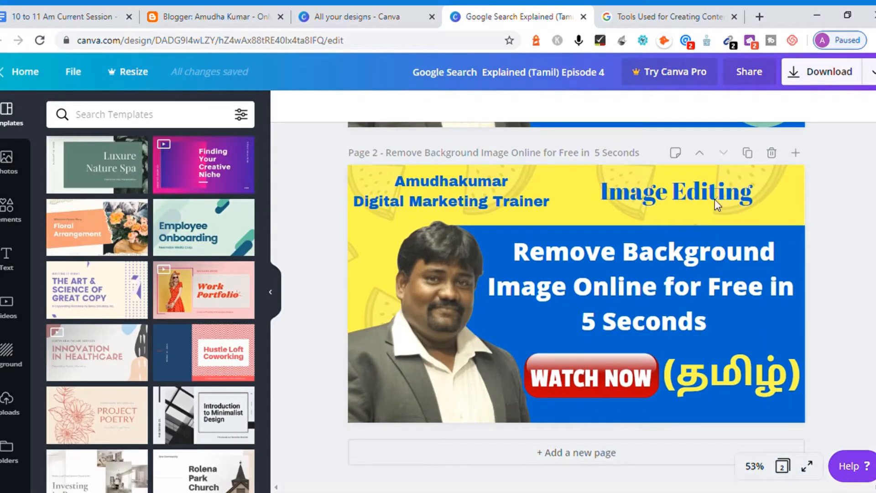
{"action": "left_click", "coordinate": [748, 153]}
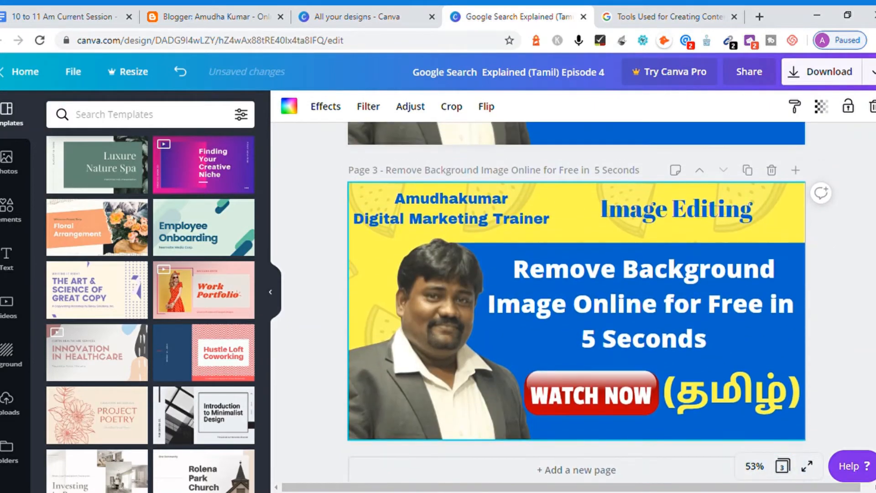
{"action": "key", "text": "Escape"}
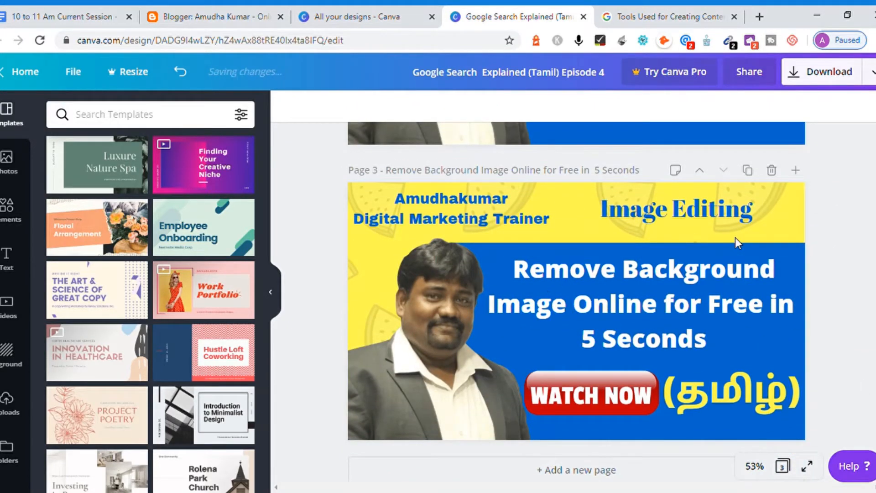
Replace the "Image Editing" heading on page 3 with "Content Creation Tools".
{"action": "double_click", "coordinate": [650, 216]}
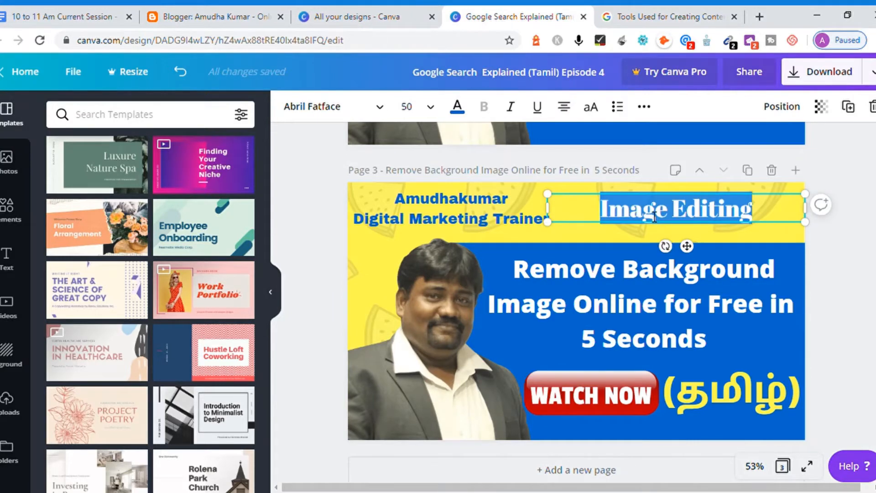
{"action": "type", "text": "Cont"}
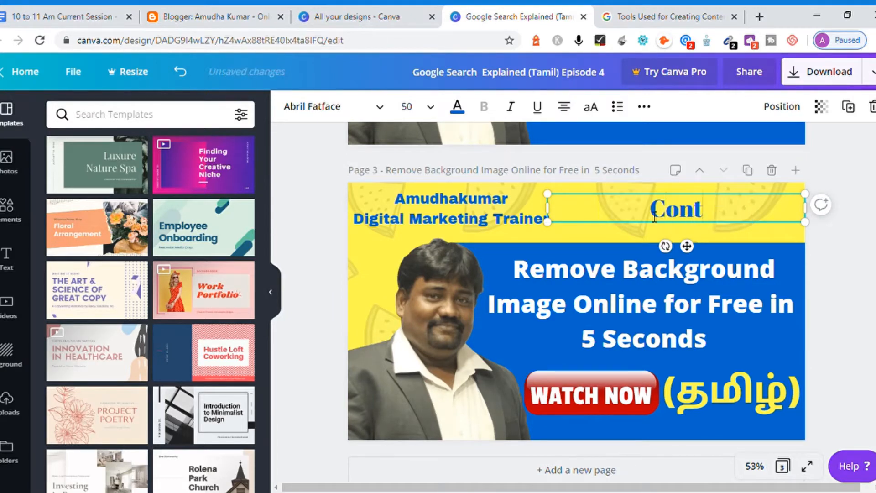
{"action": "type", "text": "ent Creation"}
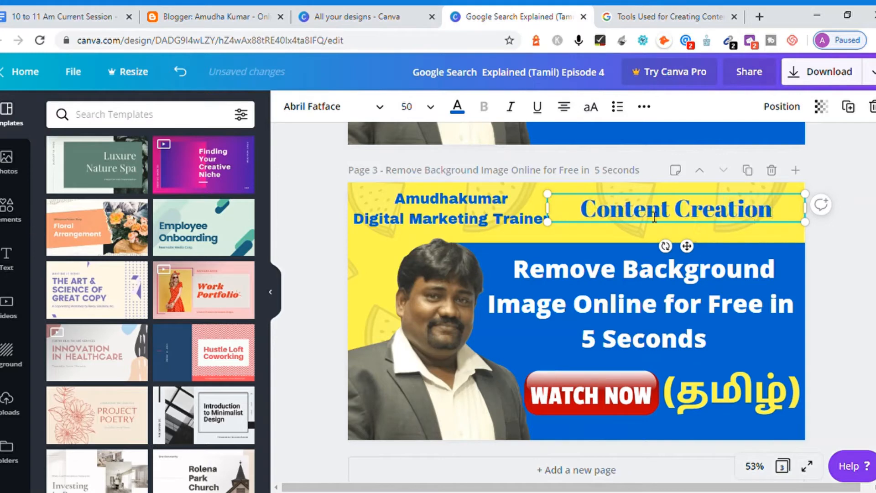
{"action": "type", "text": " Tools"}
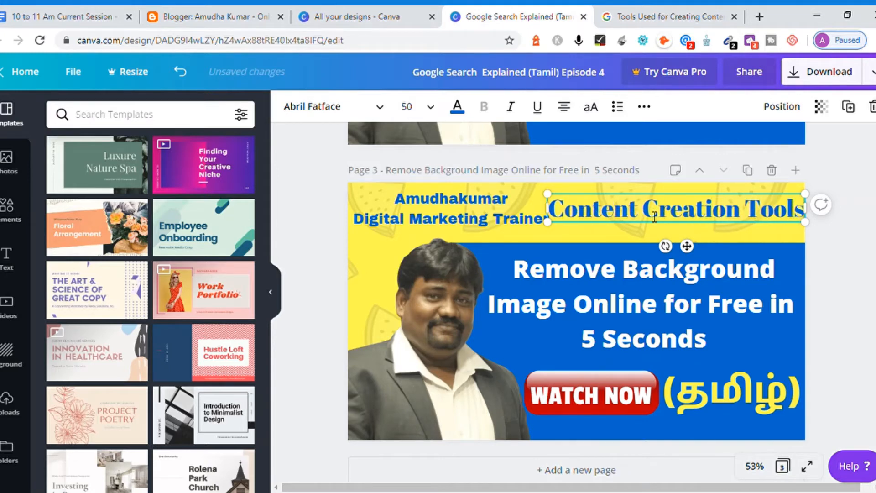
{"action": "left_click", "coordinate": [833, 294]}
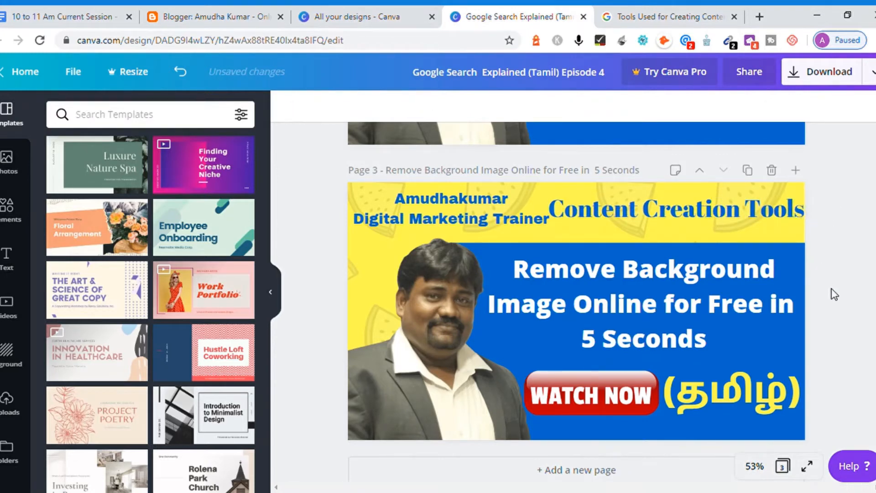
Set the font size of the "Content Creation Tools" heading to 45.
{"action": "left_click", "coordinate": [684, 200]}
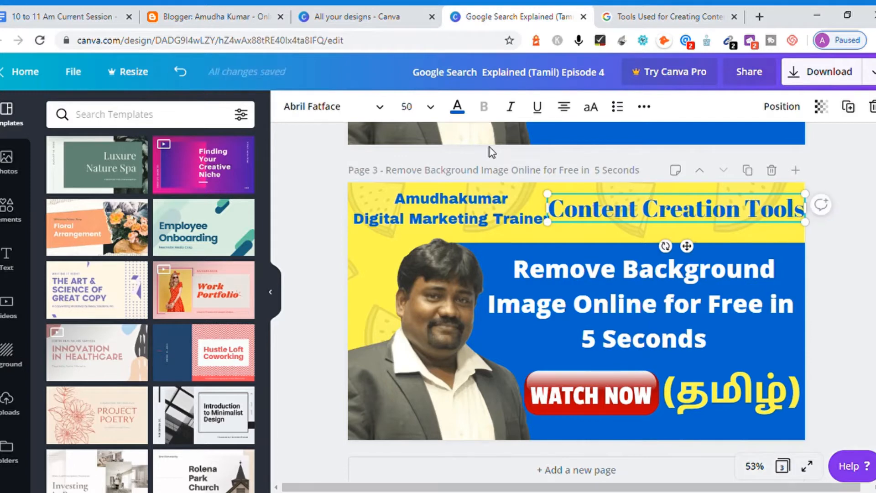
{"action": "left_click", "coordinate": [418, 107]}
{"action": "left_click", "coordinate": [418, 108]}
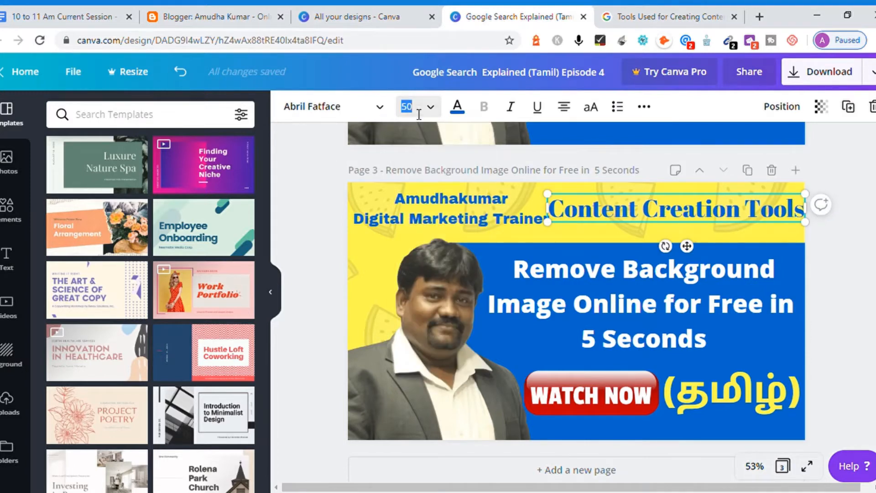
{"action": "type", "text": "45"}
{"action": "key", "text": "Return"}
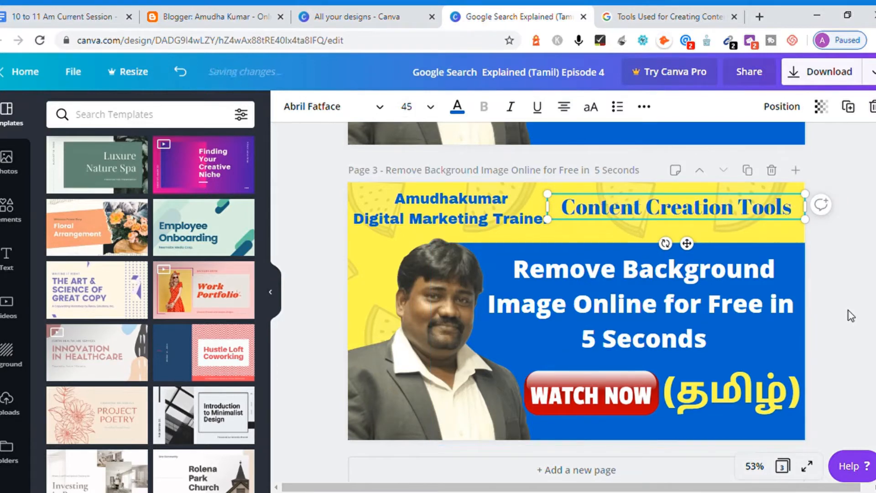
Copy the Blogger post title "Best Tools for Content Creation | Common Productivity Tools" and replace page 3's main Canva headline with it.
{"action": "left_click", "coordinate": [663, 325]}
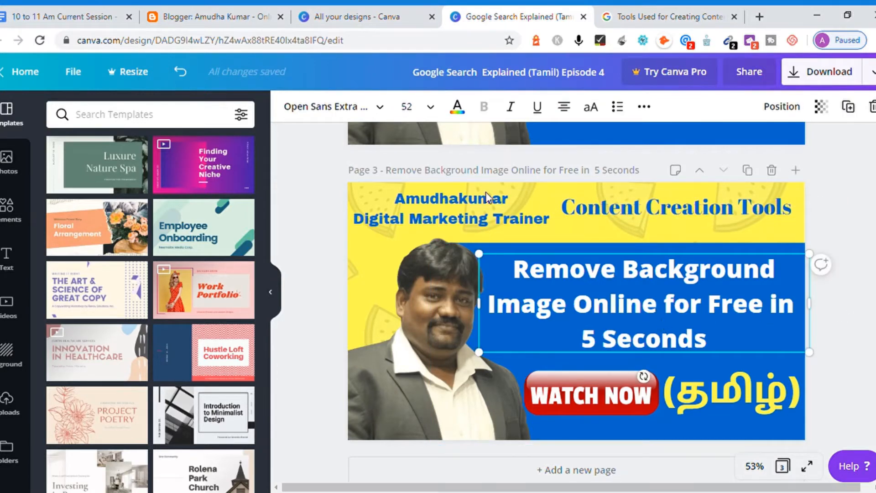
{"action": "left_click", "coordinate": [222, 17]}
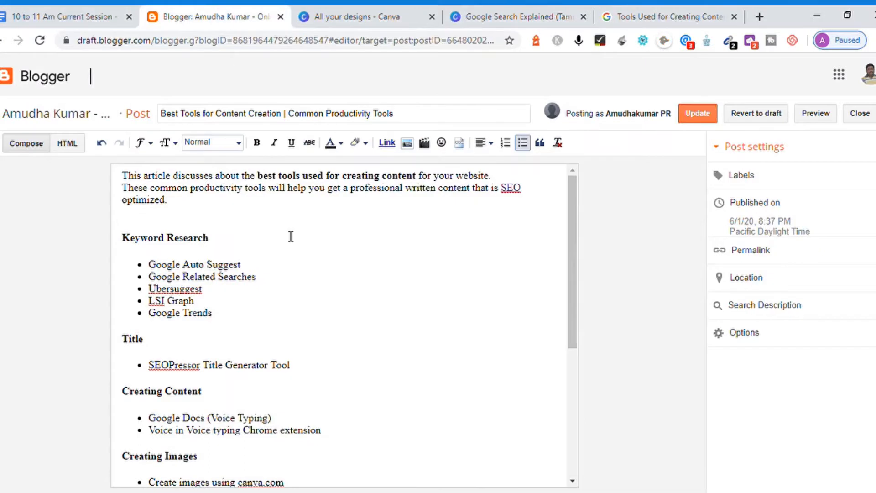
{"action": "left_click", "coordinate": [307, 124]}
{"action": "key", "text": "ctrl+a"}
{"action": "key", "text": "ctrl+c"}
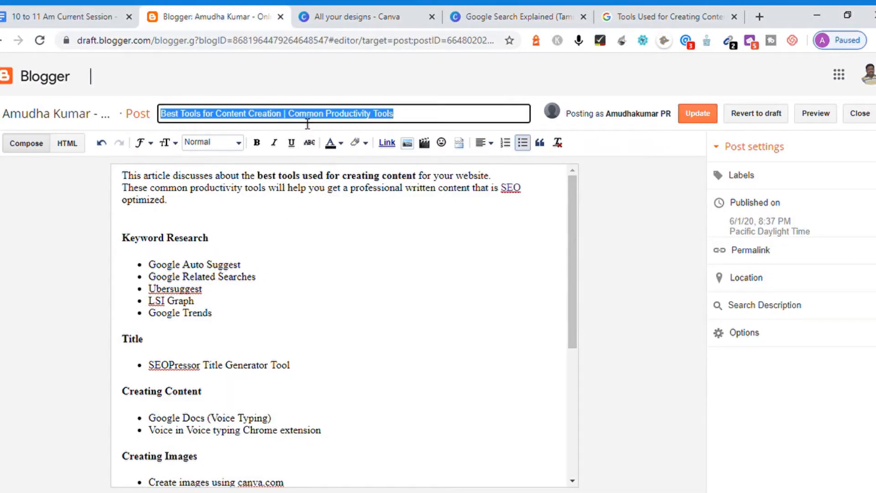
{"action": "left_click", "coordinate": [356, 21]}
{"action": "left_click", "coordinate": [513, 22]}
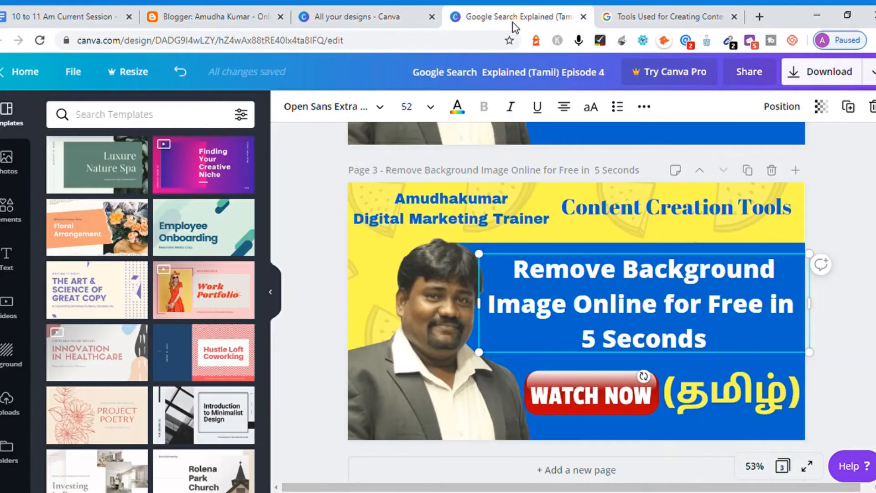
{"action": "double_click", "coordinate": [713, 304]}
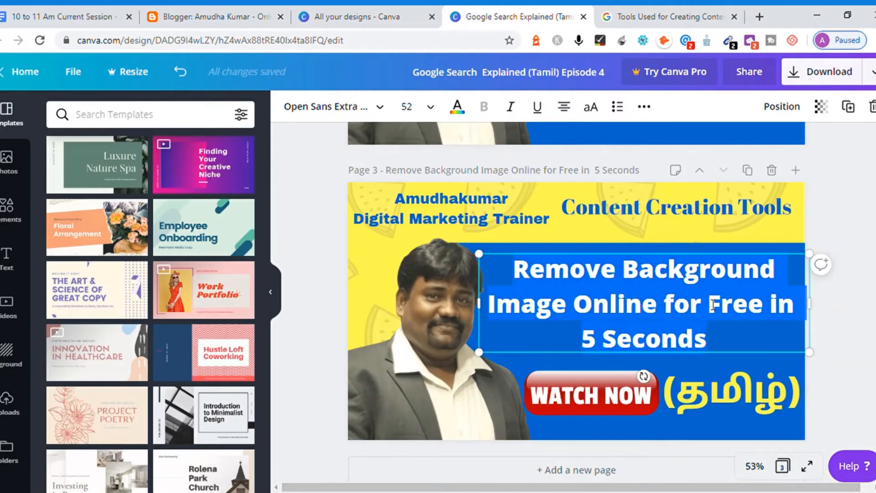
{"action": "key", "text": "ctrl+v"}
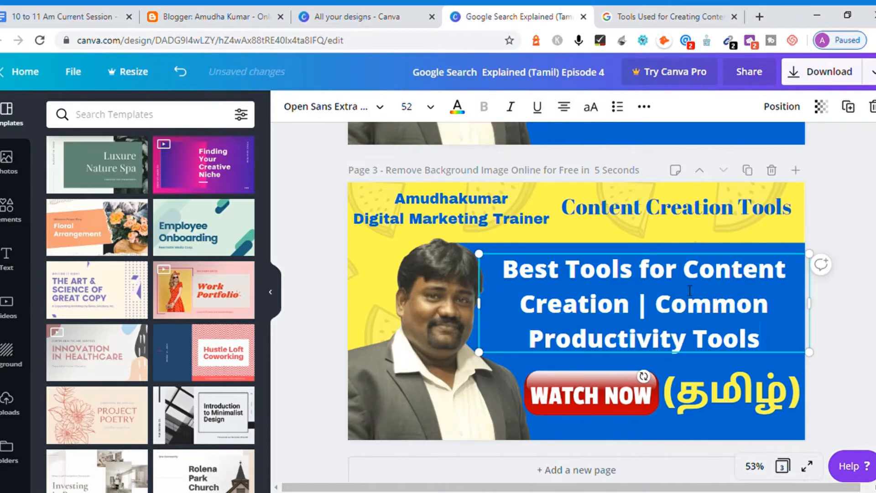
Remove the vertical bar and its extra space between "Creation" and "Common" in the headline.
{"action": "left_click", "coordinate": [641, 313]}
{"action": "key", "text": "Right"}
{"action": "key", "text": "Delete"}
{"action": "key", "text": "BackSpace"}
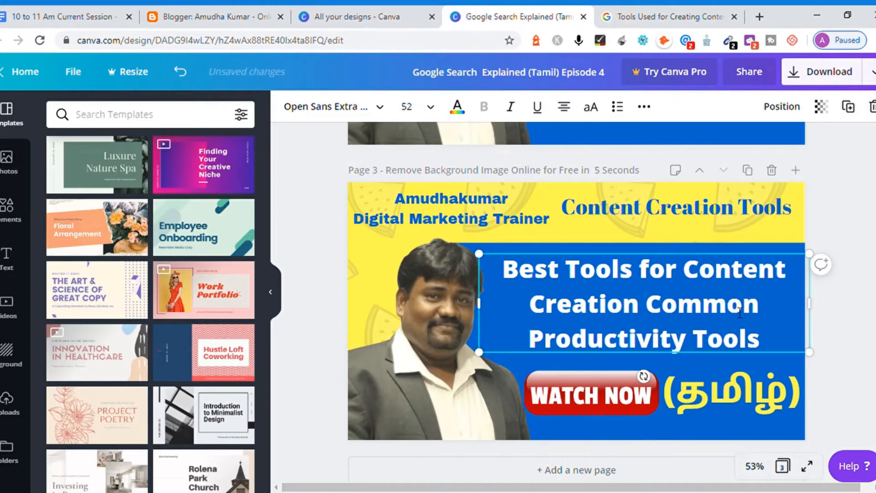
Move "Common Productivity Tools" from the end of the headline to directly after "Best".
{"action": "key", "text": "shift+Right"}
{"action": "key", "text": "shift+Right"}
{"action": "key", "text": "shift+Right"}
{"action": "key", "text": "shift+Right"}
{"action": "key", "text": "shift+Right"}
{"action": "key", "text": "shift+Right"}
{"action": "key", "text": "shift+Right"}
{"action": "key", "text": "shift+Right"}
{"action": "key", "text": "shift+Right"}
{"action": "key", "text": "shift+Right"}
{"action": "key", "text": "shift+Right"}
{"action": "key", "text": "shift+Right"}
{"action": "key", "text": "shift+Right"}
{"action": "key", "text": "shift+Right"}
{"action": "key", "text": "shift+Right"}
{"action": "key", "text": "shift+Right"}
{"action": "key", "text": "shift+Right"}
{"action": "key", "text": "shift+Right"}
{"action": "key", "text": "shift+Right"}
{"action": "key", "text": "shift+Right"}
{"action": "key", "text": "ctrl+c"}
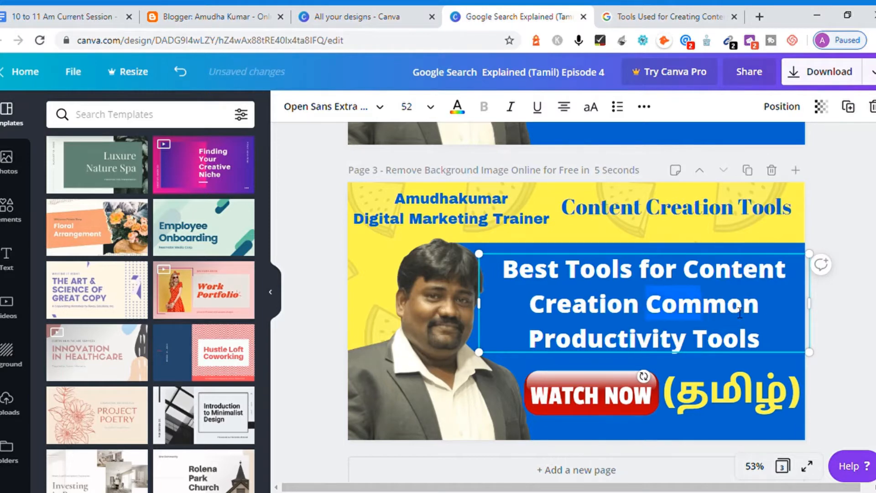
{"action": "key", "text": "BackSpace"}
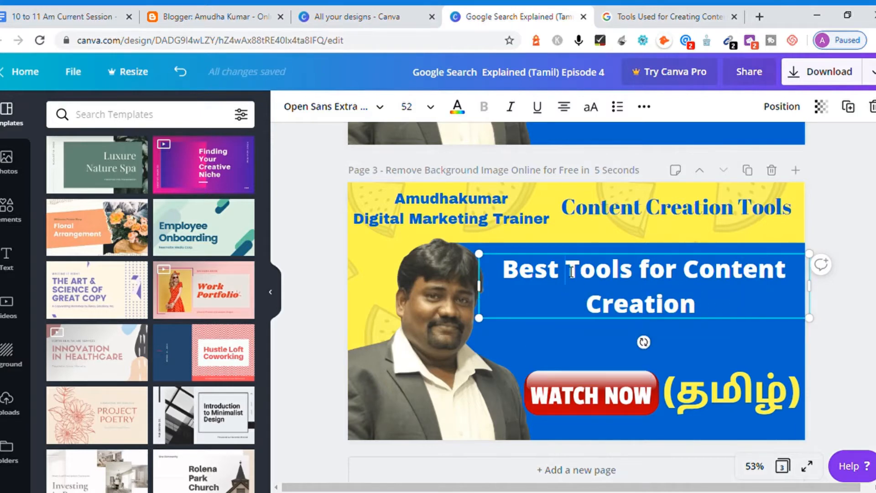
{"action": "key", "text": "ctrl+v"}
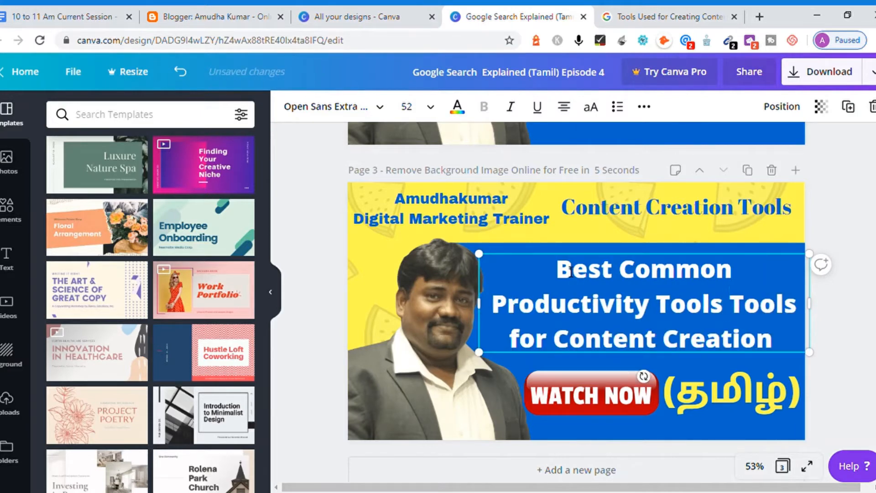
Reword the headline to "Best Common Productivity Tools used for Content Creation" and nudge its text box slightly up and left.
{"action": "key", "text": "Delete"}
{"action": "key", "text": "Delete"}
{"action": "key", "text": "Delete"}
{"action": "key", "text": "Delete"}
{"action": "key", "text": "Delete"}
{"action": "key", "text": "Delete"}
{"action": "key", "text": "Delete"}
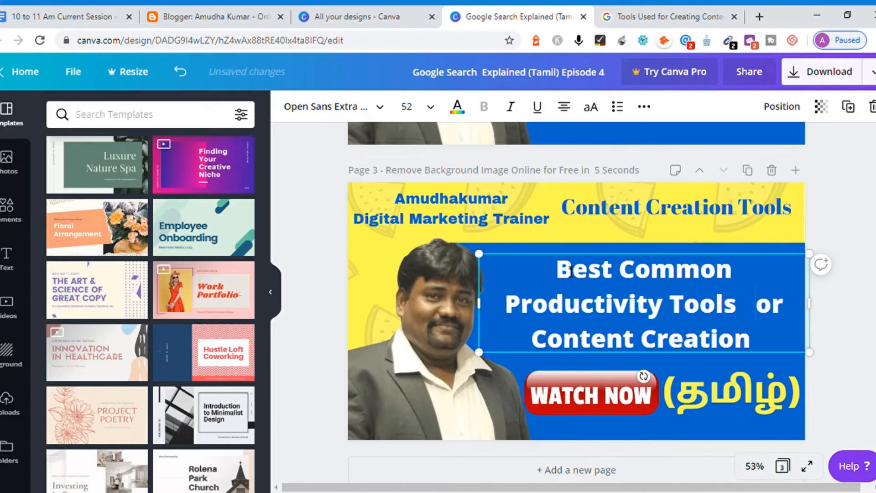
{"action": "type", "text": "used f"}
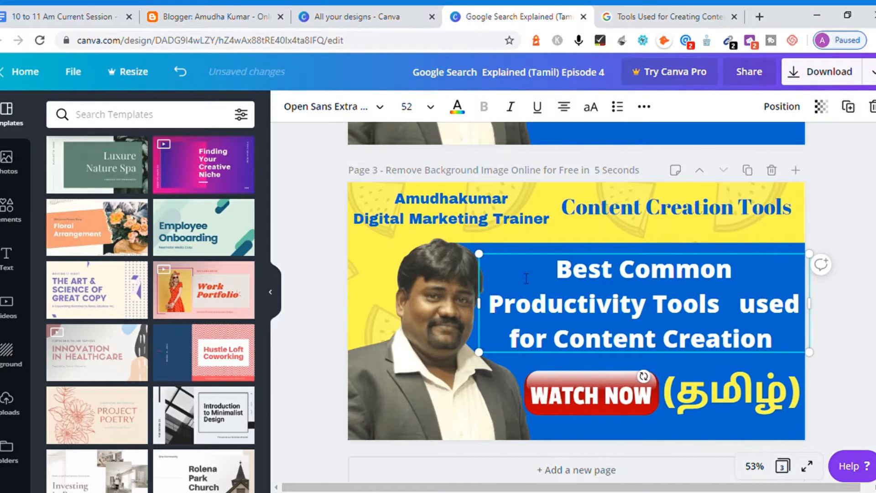
{"action": "left_click_drag", "start_coordinate": [525, 259], "coordinate": [521, 259]}
Delete the yellow Tamil label and the red "WATCH NOW" image from page 3.
{"action": "left_click", "coordinate": [715, 379]}
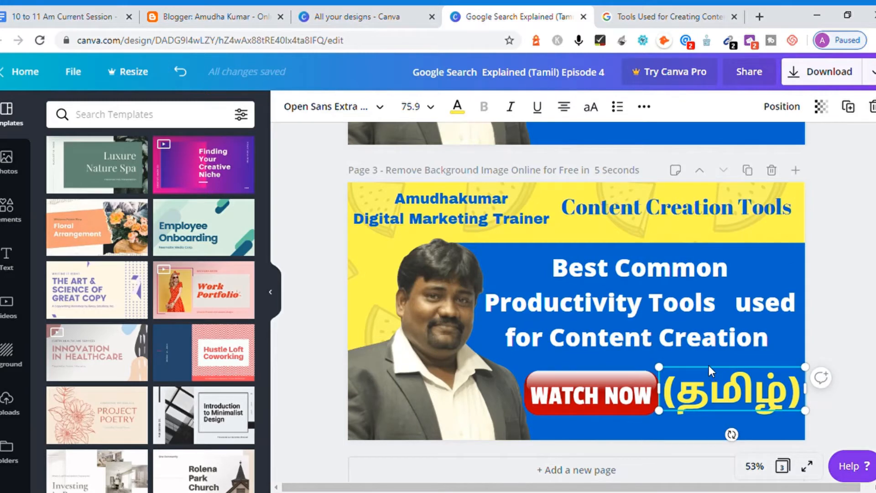
{"action": "key", "text": "Delete"}
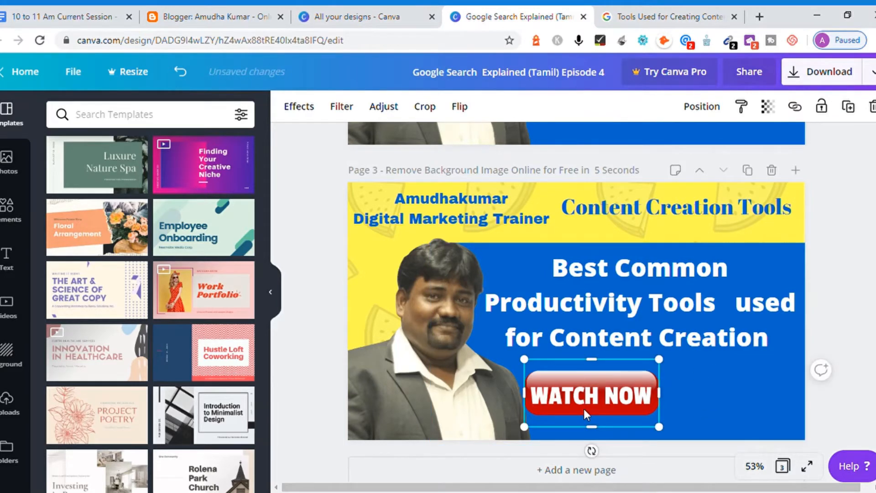
{"action": "key", "text": "Delete"}
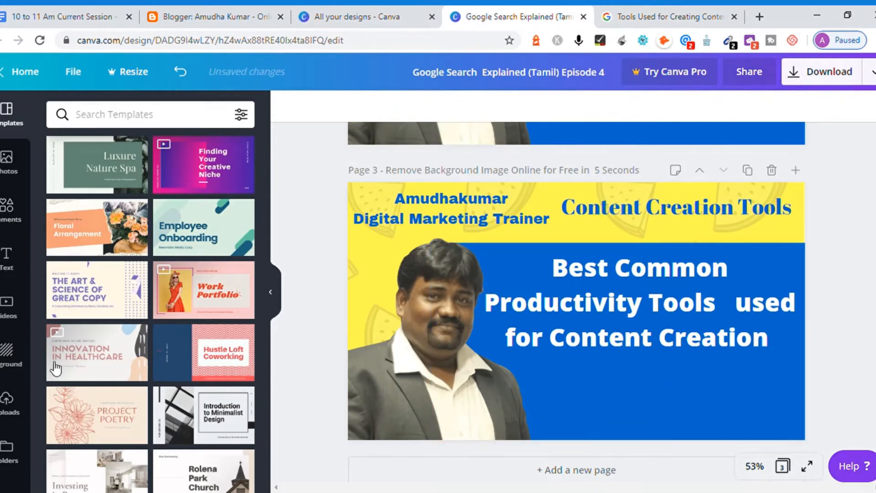
Browse the uploaded images for a picture to use on page 3.
{"action": "left_click", "coordinate": [22, 421]}
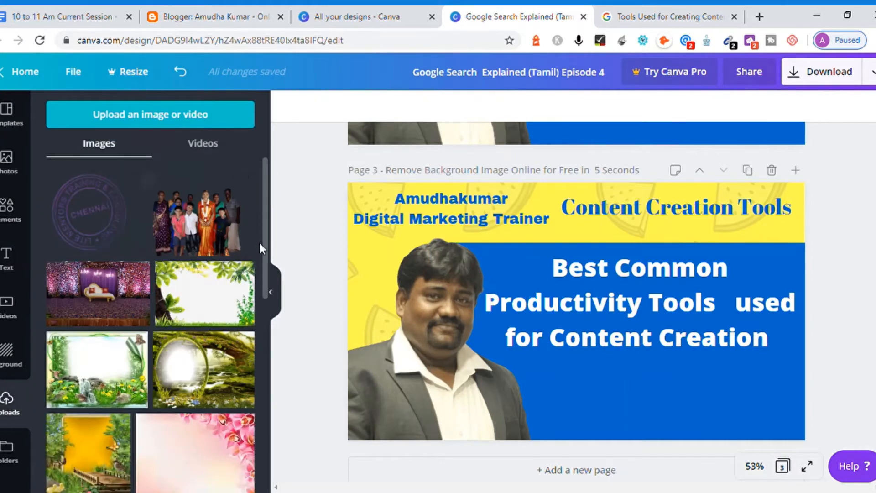
{"action": "left_click_drag", "start_coordinate": [268, 202], "coordinate": [269, 246]}
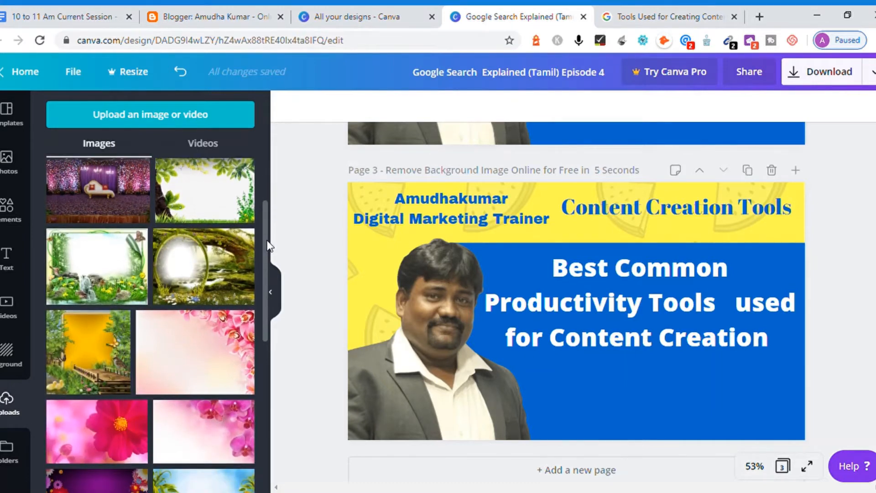
Add a heading text box to page 3 and place it below the main title on the blue area.
{"action": "left_click_drag", "start_coordinate": [270, 245], "coordinate": [258, 381]}
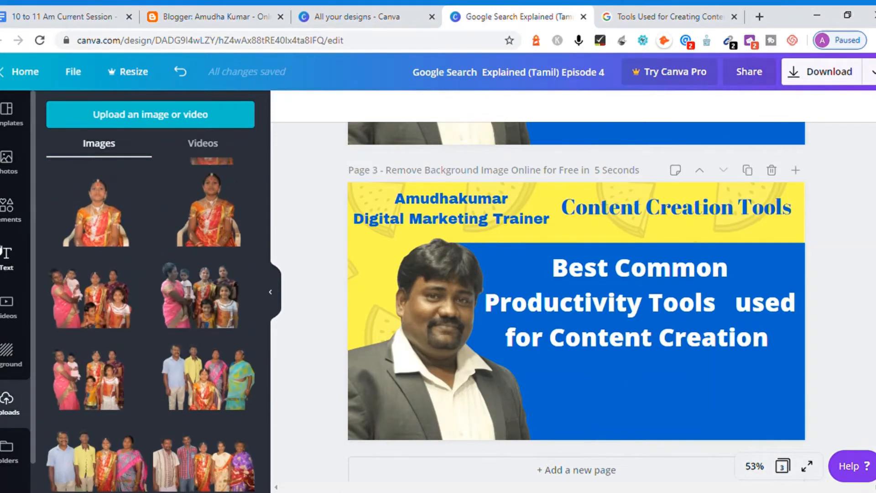
{"action": "left_click", "coordinate": [7, 254]}
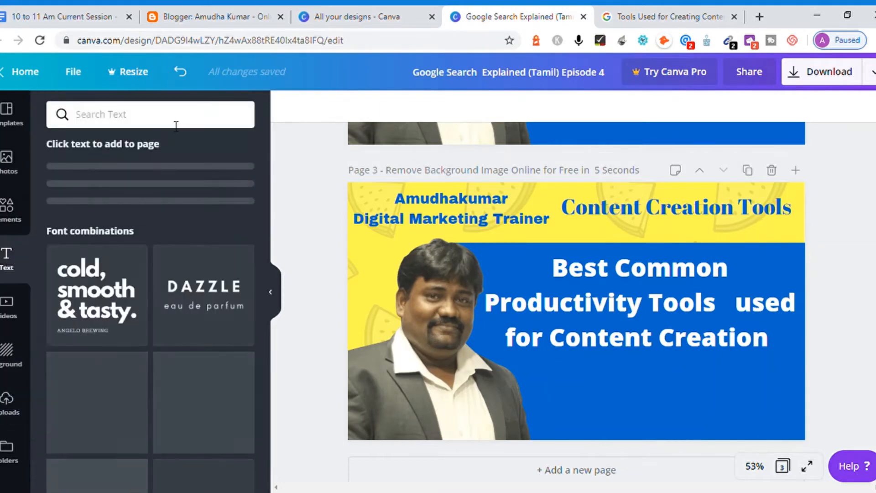
{"action": "left_click", "coordinate": [130, 180]}
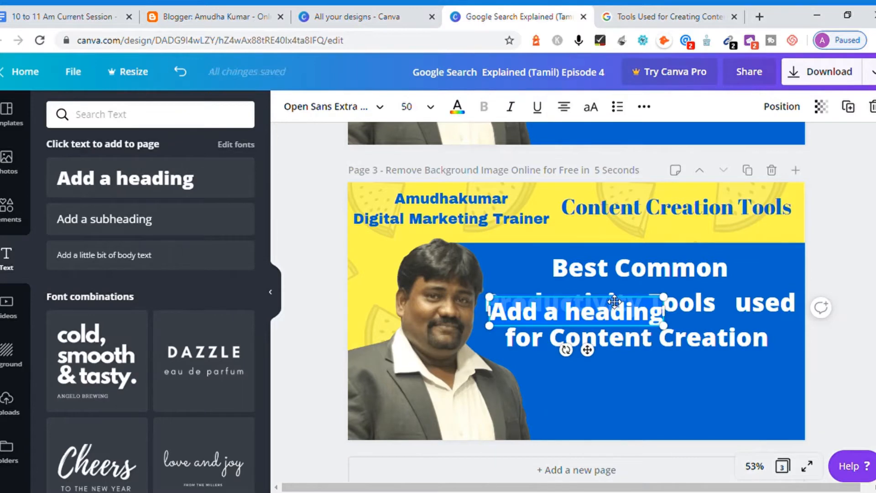
{"action": "left_click_drag", "start_coordinate": [614, 301], "coordinate": [680, 382]}
{"action": "left_click", "coordinate": [642, 412]}
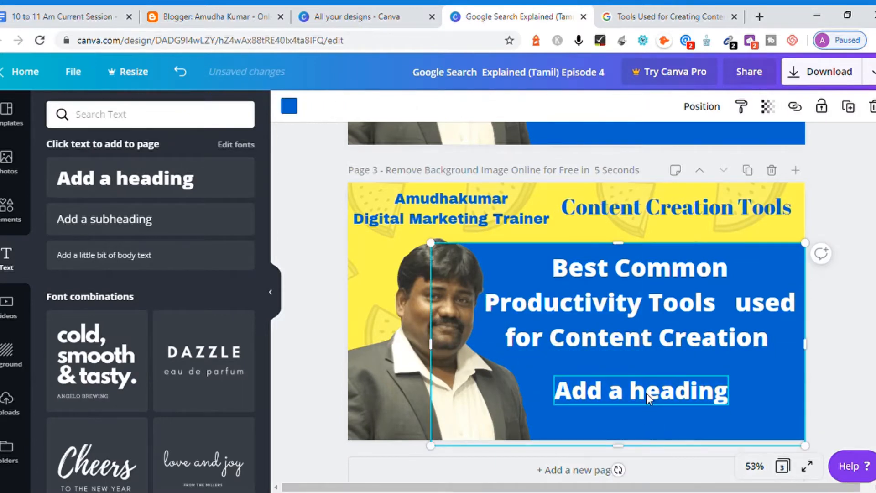
Replace the new heading's text with "Read Now!" and nudge it slightly upward.
{"action": "left_click", "coordinate": [646, 392]}
{"action": "type", "text": "Rad"}
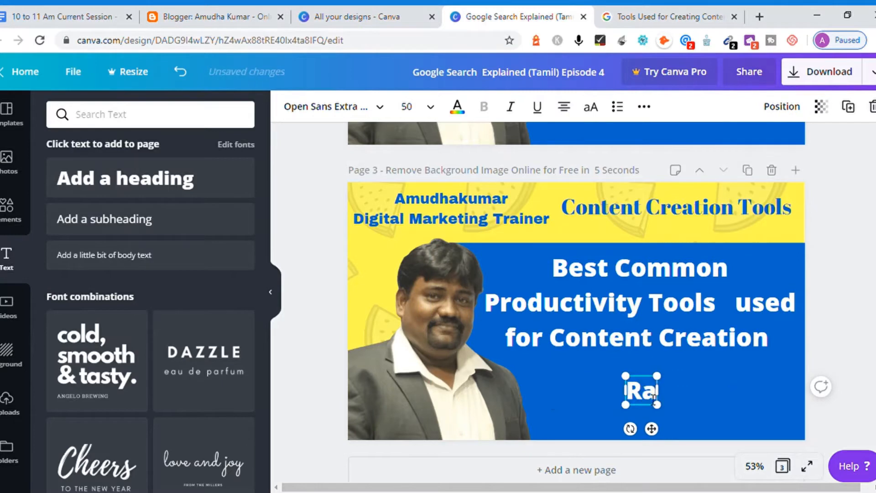
{"action": "key", "text": "BackSpace"}
{"action": "key", "text": "BackSpace"}
{"action": "type", "text": "ead Now"}
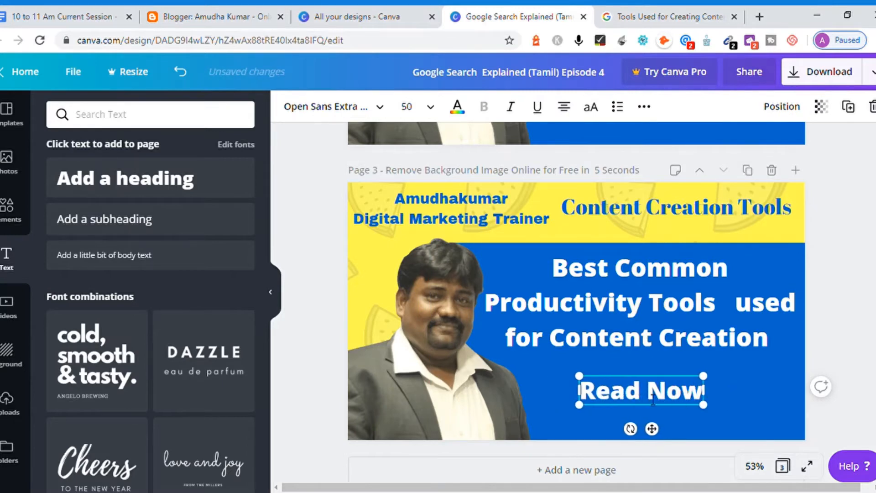
{"action": "type", "text": "!"}
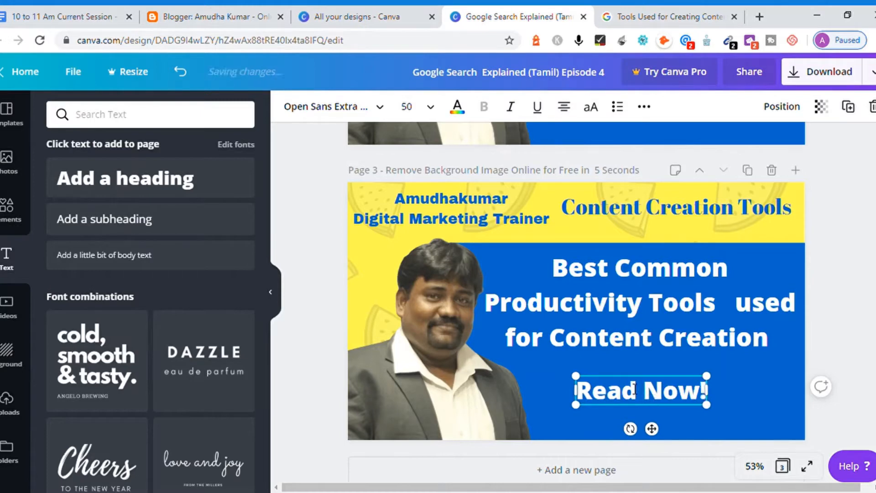
{"action": "left_click_drag", "start_coordinate": [627, 382], "coordinate": [628, 379]}
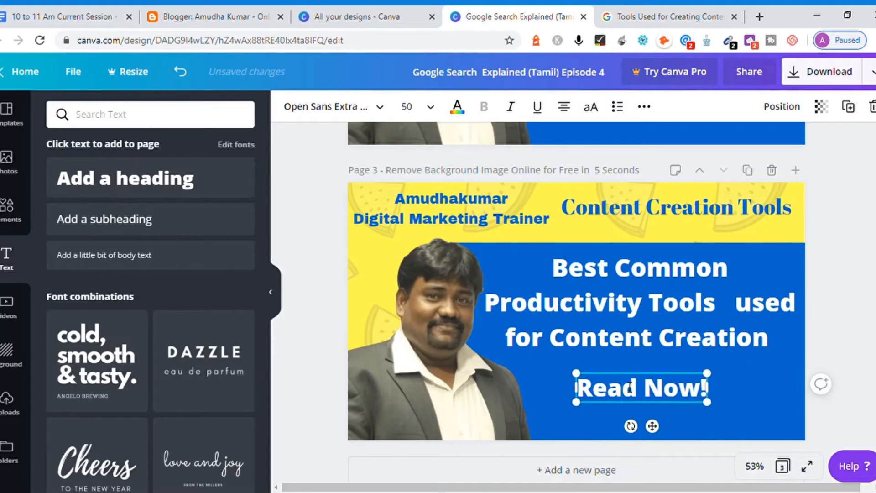
Change the "Read Now!" text colour to the yellow document colour.
{"action": "left_click", "coordinate": [453, 114]}
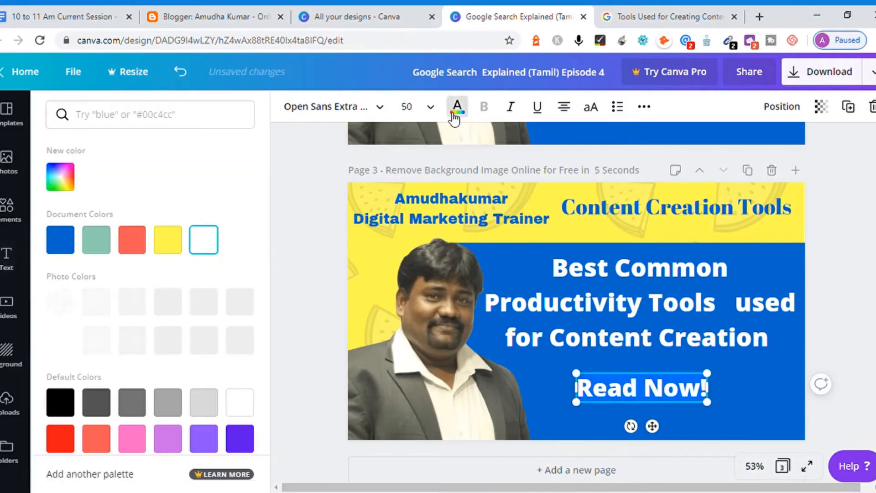
{"action": "left_click", "coordinate": [169, 249]}
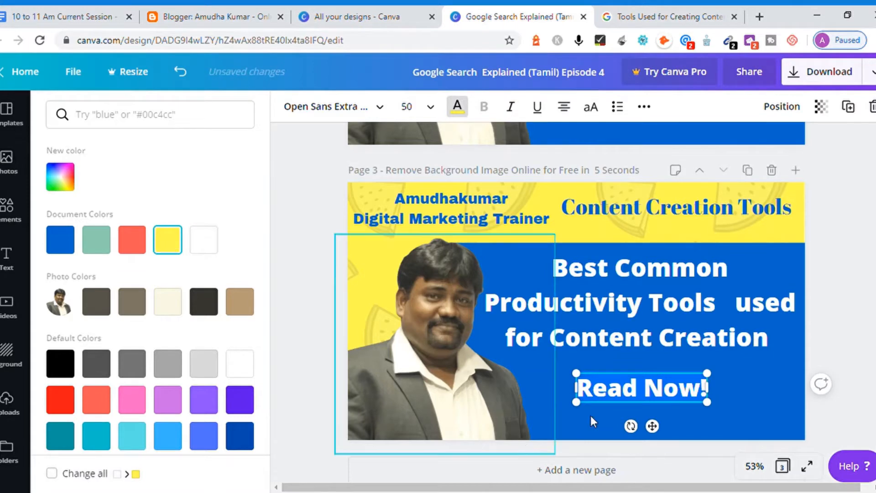
{"action": "left_click", "coordinate": [861, 318]}
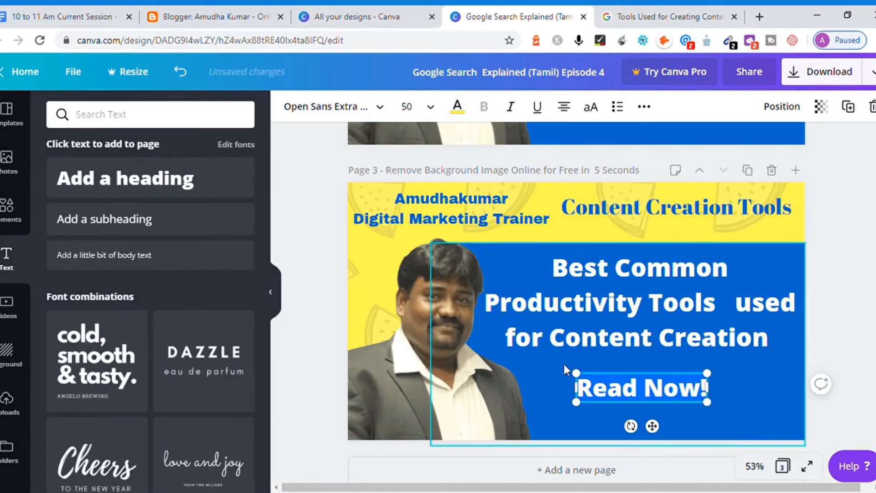
{"action": "left_click", "coordinate": [524, 368]}
Increase the "Read Now!" text's font size to 70.
{"action": "left_click", "coordinate": [637, 394]}
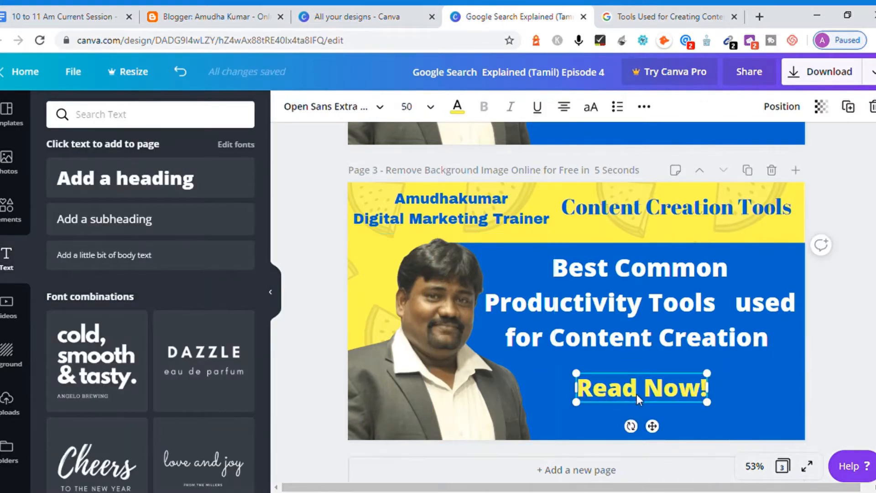
{"action": "left_click", "coordinate": [639, 395]}
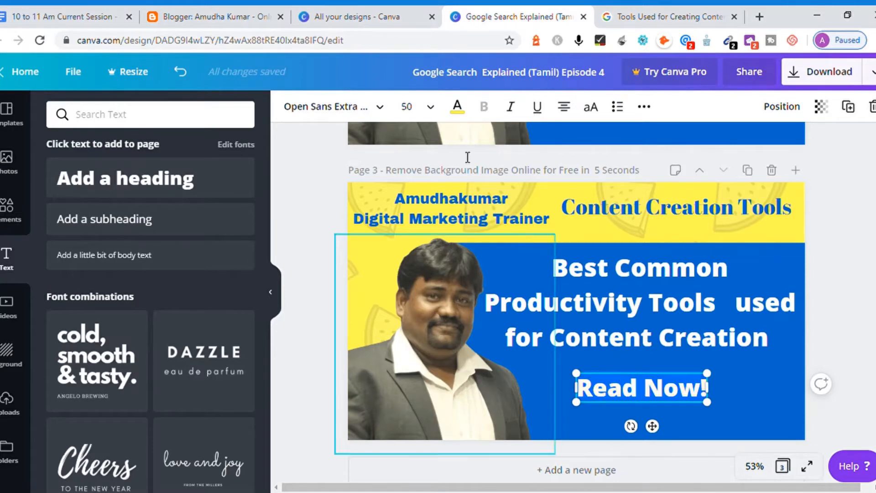
{"action": "left_click", "coordinate": [412, 109]}
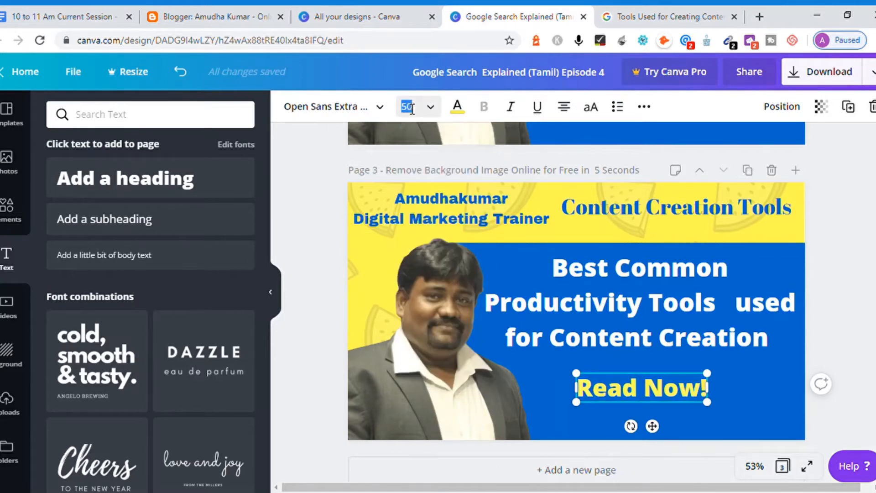
{"action": "type", "text": "60"}
{"action": "key", "text": "Return"}
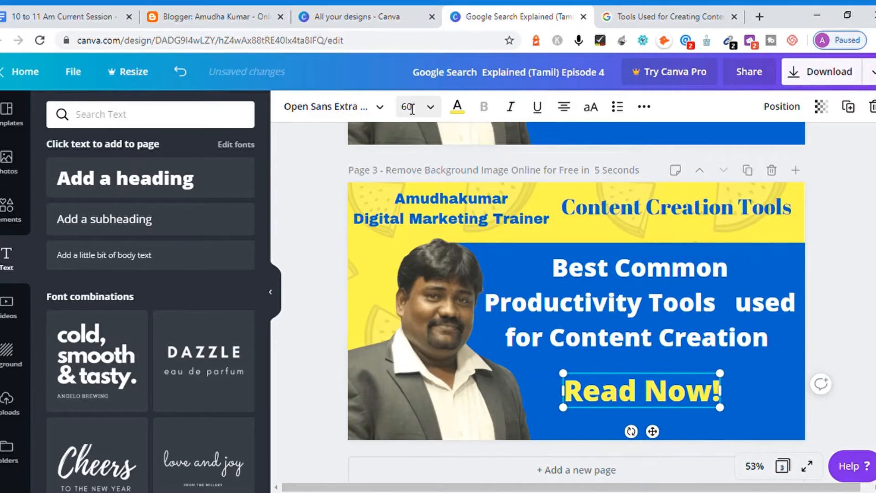
{"action": "left_click", "coordinate": [412, 108]}
{"action": "type", "text": "70"}
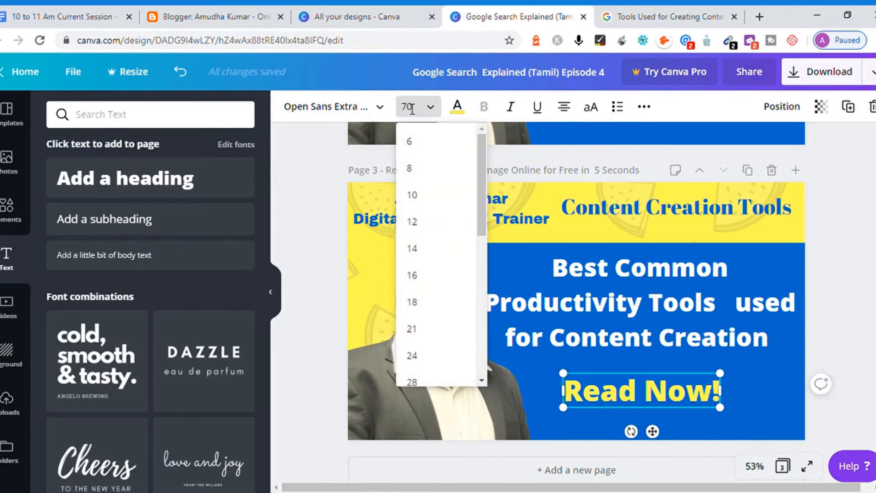
{"action": "key", "text": "Return"}
{"action": "left_click", "coordinate": [866, 229]}
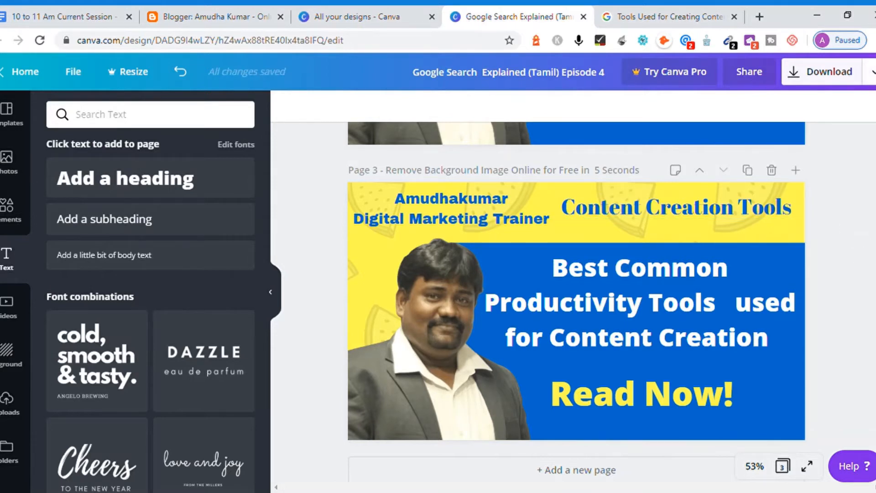
Download only page 3 as a PNG, dismiss the trial offer and open the downloaded file's options.
{"action": "left_click", "coordinate": [871, 71]}
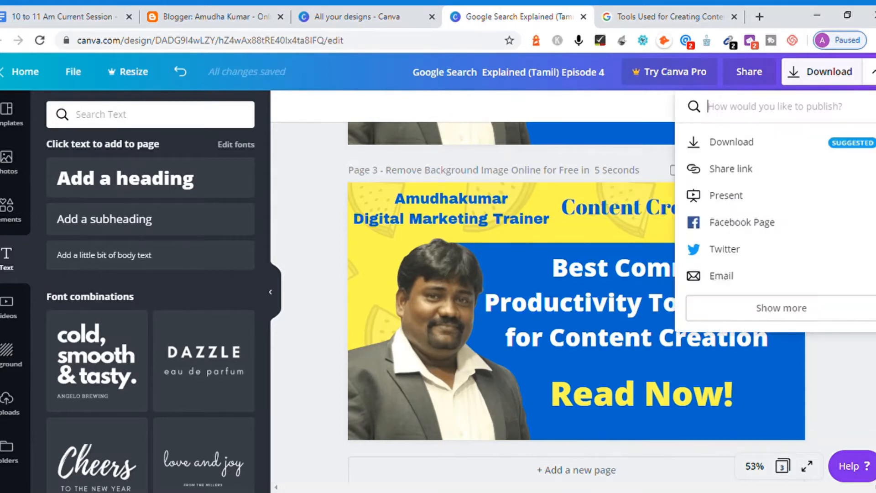
{"action": "left_click", "coordinate": [744, 149]}
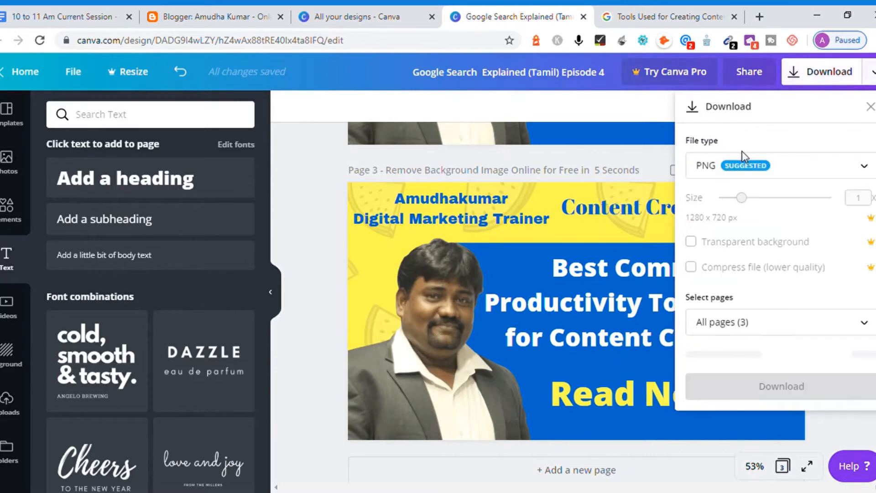
{"action": "left_click", "coordinate": [743, 323]}
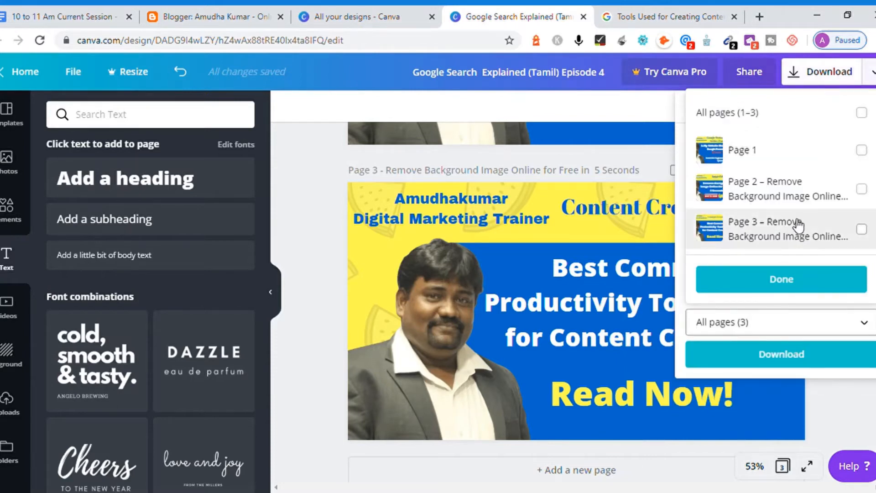
{"action": "left_click", "coordinate": [861, 229]}
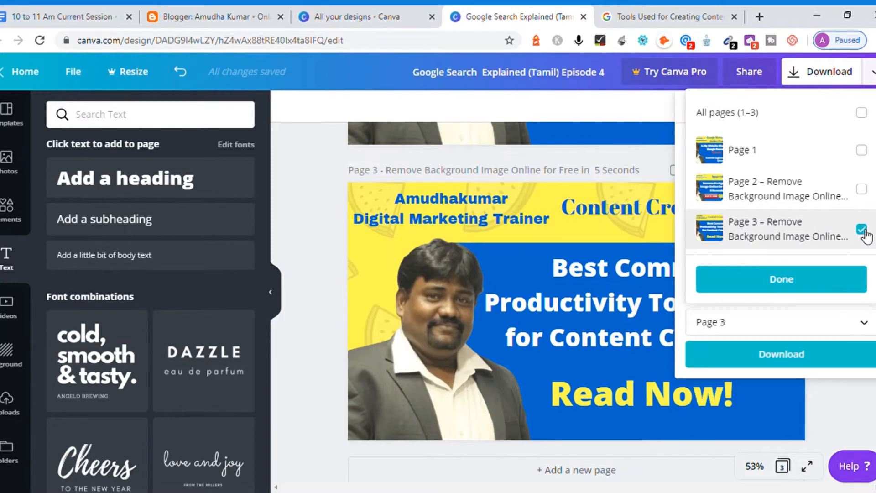
{"action": "left_click", "coordinate": [794, 282]}
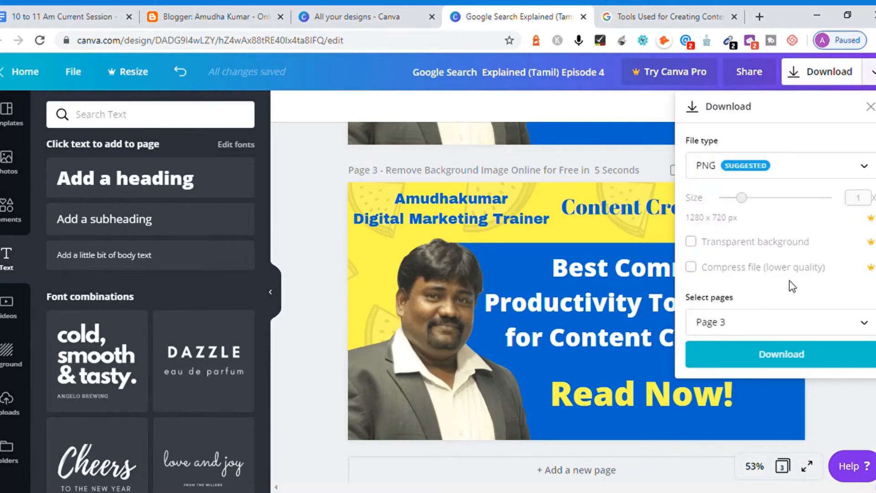
{"action": "left_click", "coordinate": [778, 354]}
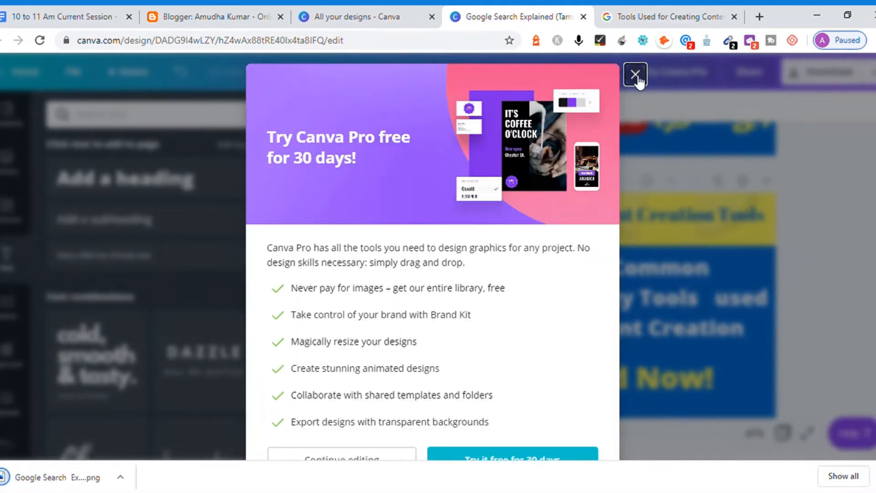
{"action": "left_click", "coordinate": [635, 75]}
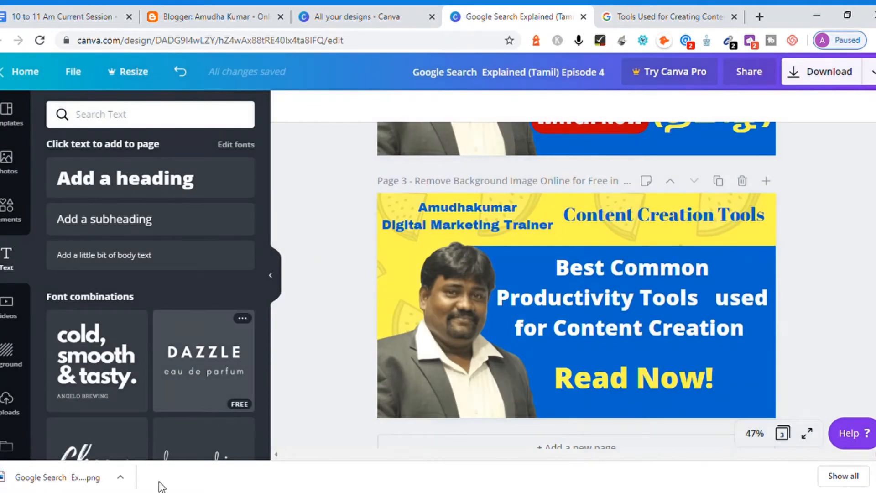
{"action": "left_click", "coordinate": [119, 477]}
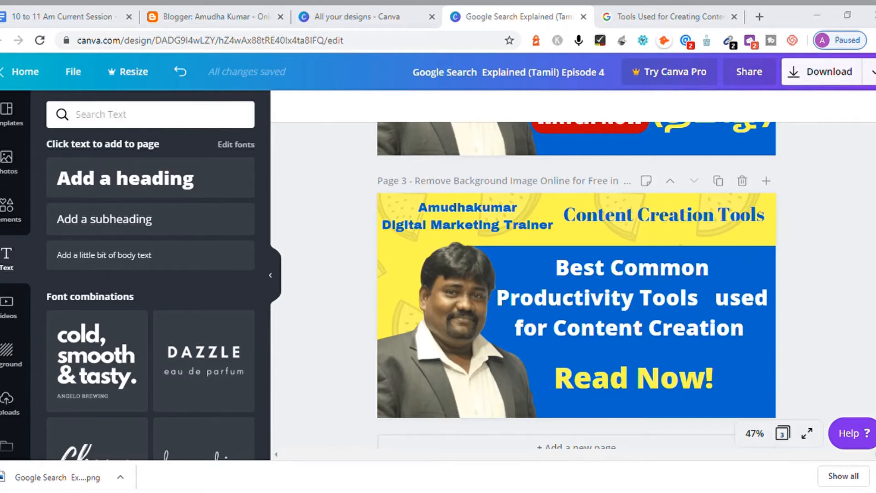
Switch to the Google search results page and load compressor.io in its place.
{"action": "left_click", "coordinate": [633, 18]}
{"action": "left_click", "coordinate": [440, 40]}
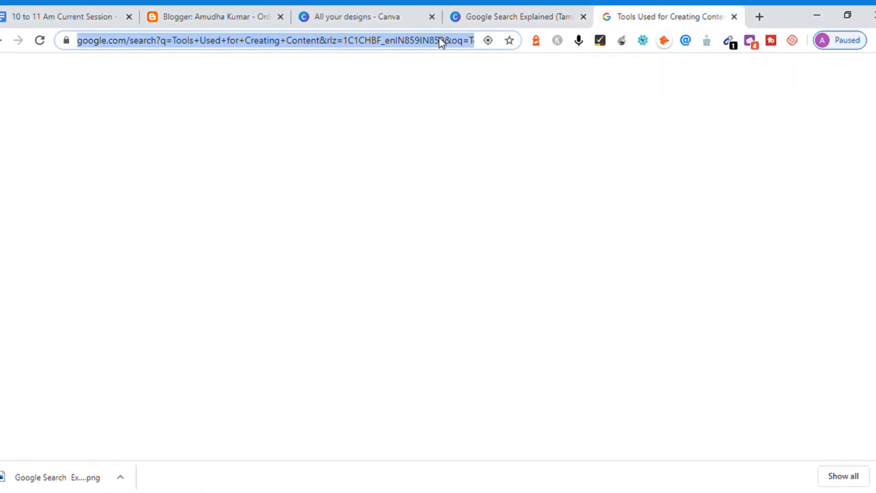
{"action": "type", "text": "v"}
{"action": "key", "text": "BackSpace"}
{"action": "key", "text": "BackSpace"}
{"action": "type", "text": "c"}
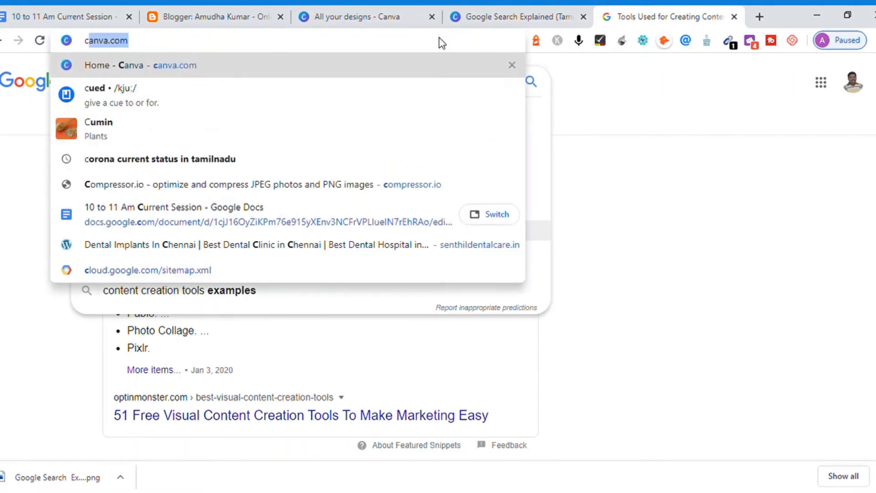
{"action": "type", "text": "omp"}
{"action": "key", "text": "Return"}
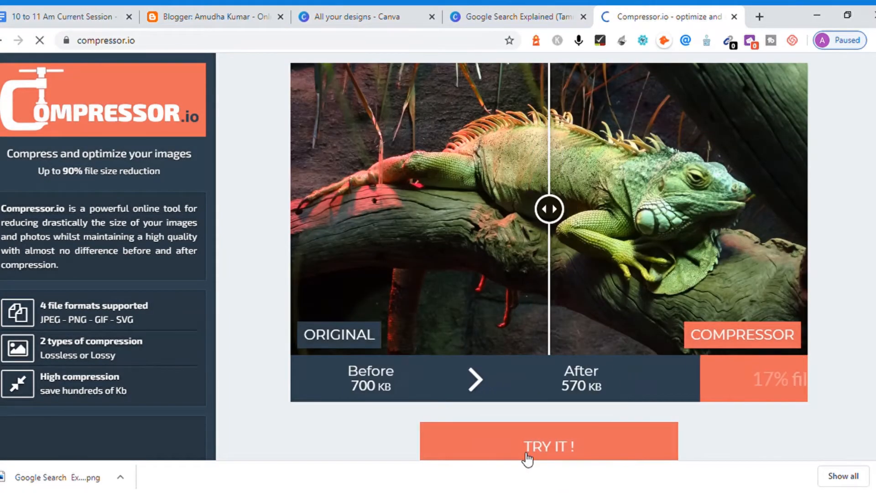
Start the image compression tool and upload the downloaded thumbnail PNG for Lossy compression.
{"action": "left_click", "coordinate": [527, 456]}
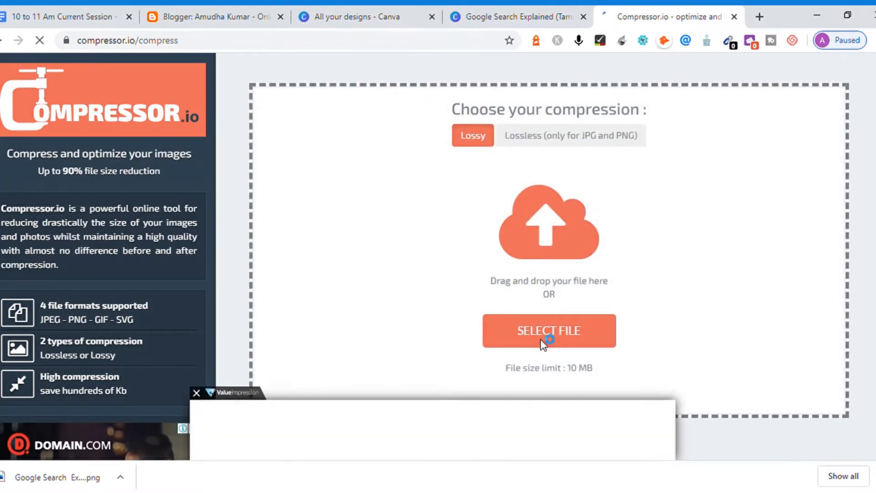
{"action": "left_click", "coordinate": [541, 338]}
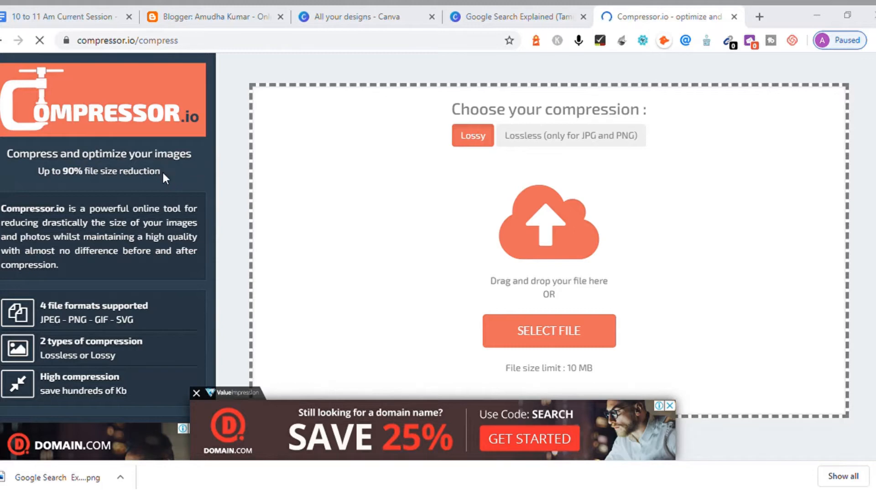
{"action": "double_click", "coordinate": [127, 111]}
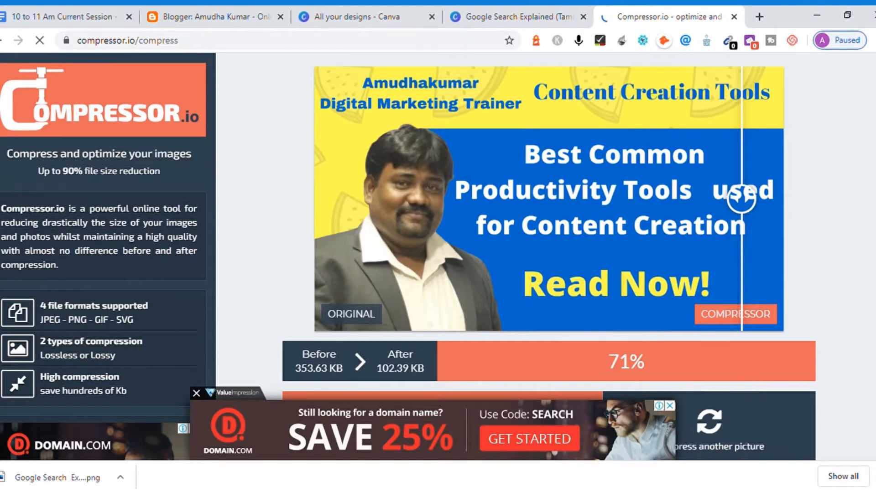
Download the compressed thumbnail and show the downloaded file in its folder.
{"action": "scroll", "coordinate": [741, 197], "scroll_direction": "down", "scroll_amount": 3}
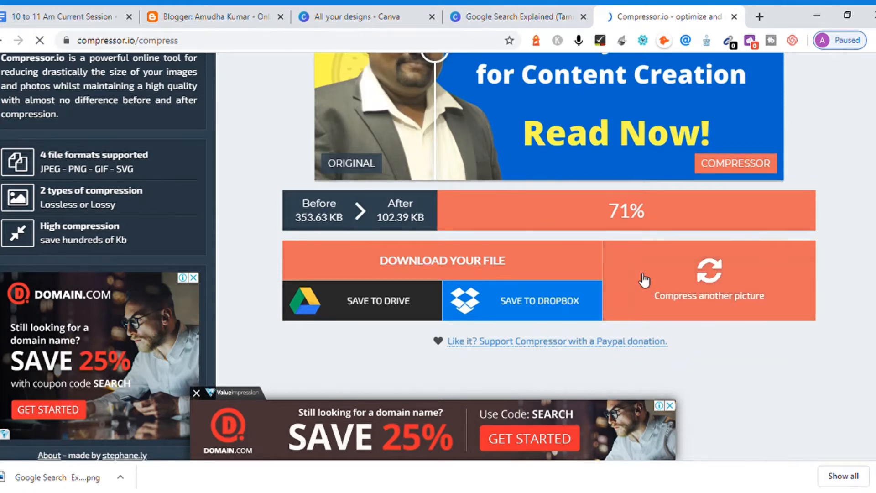
{"action": "left_click", "coordinate": [466, 271]}
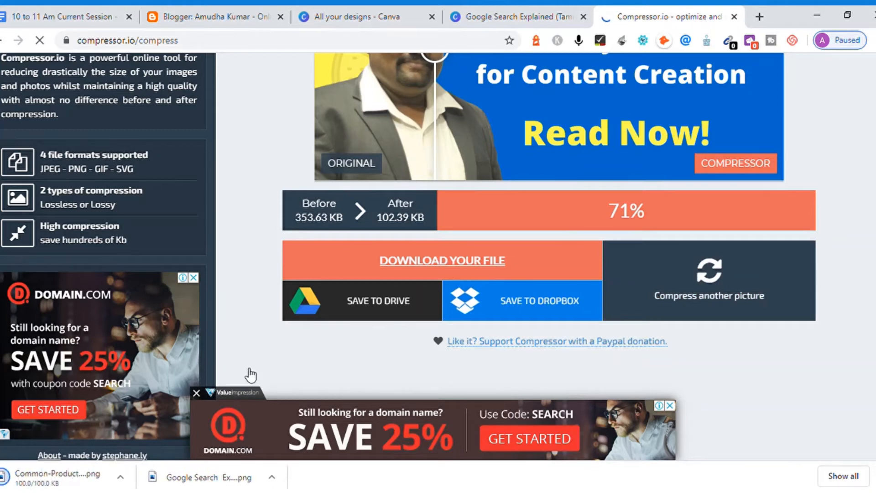
{"action": "left_click", "coordinate": [117, 482]}
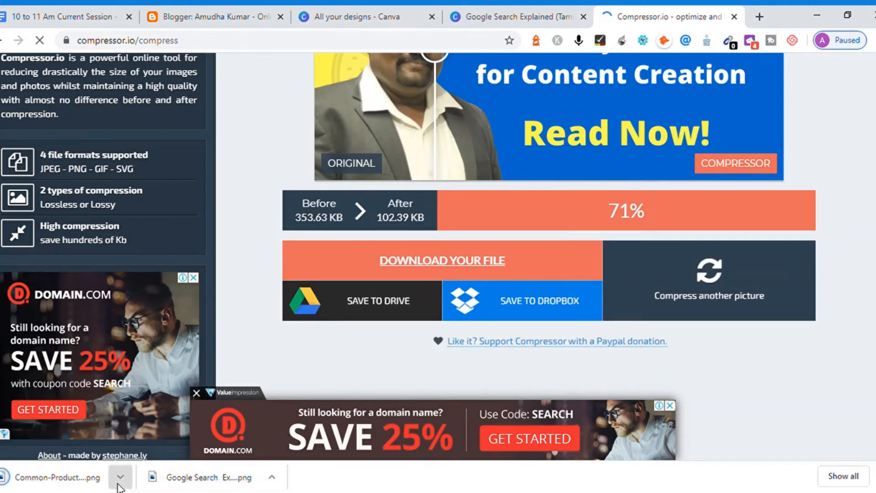
{"action": "left_click", "coordinate": [183, 423]}
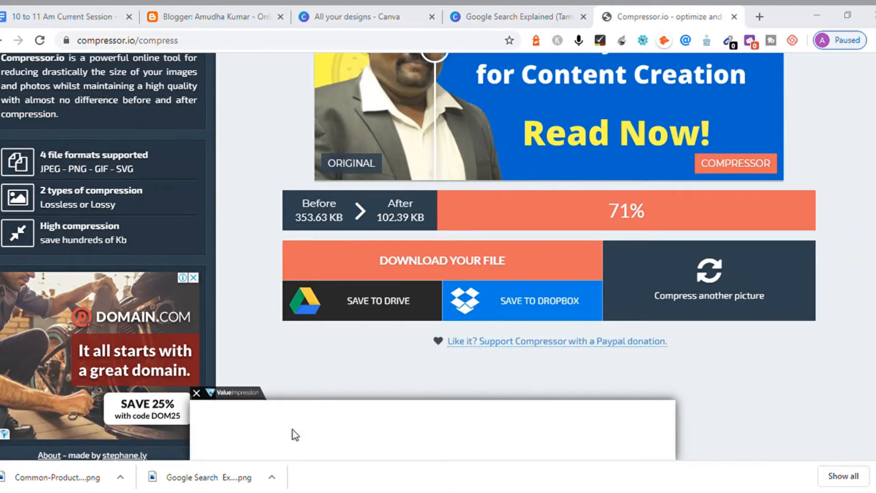
Switch to the Blogger post and add an empty line between the introduction and the Keyword Research heading.
{"action": "left_click", "coordinate": [272, 259]}
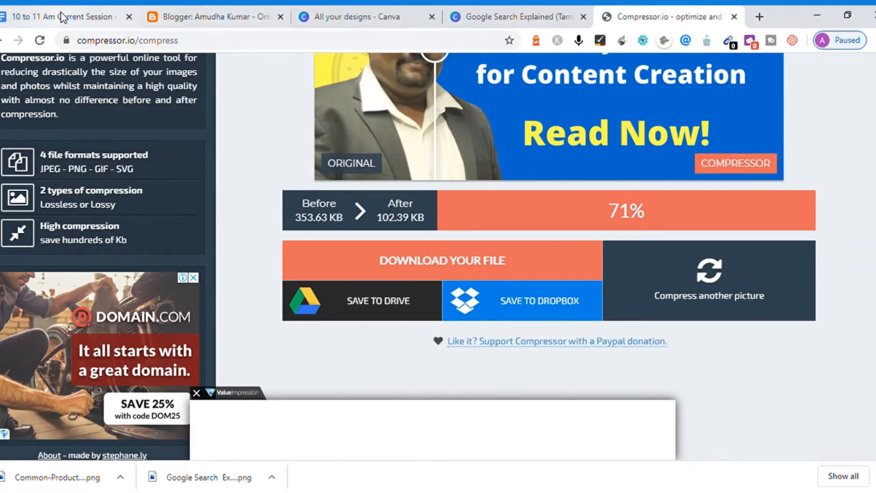
{"action": "left_click", "coordinate": [183, 18]}
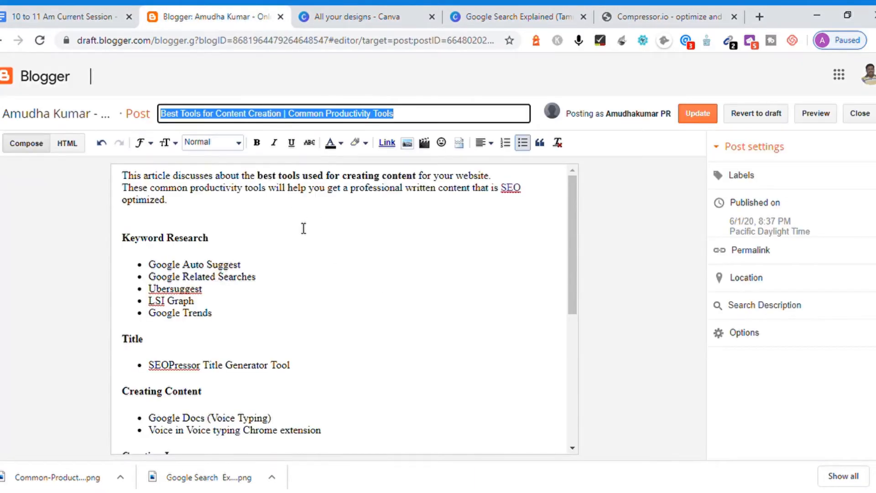
{"action": "left_click", "coordinate": [303, 228]}
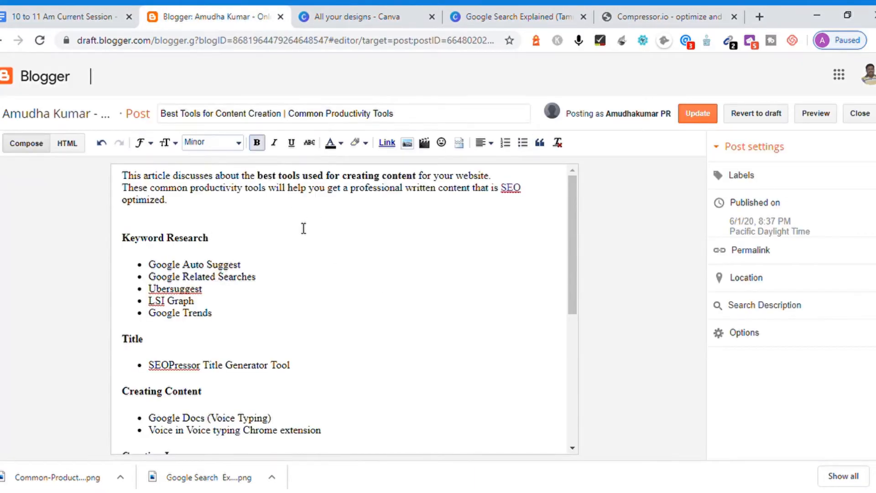
{"action": "key", "text": "Up"}
{"action": "key", "text": "Return"}
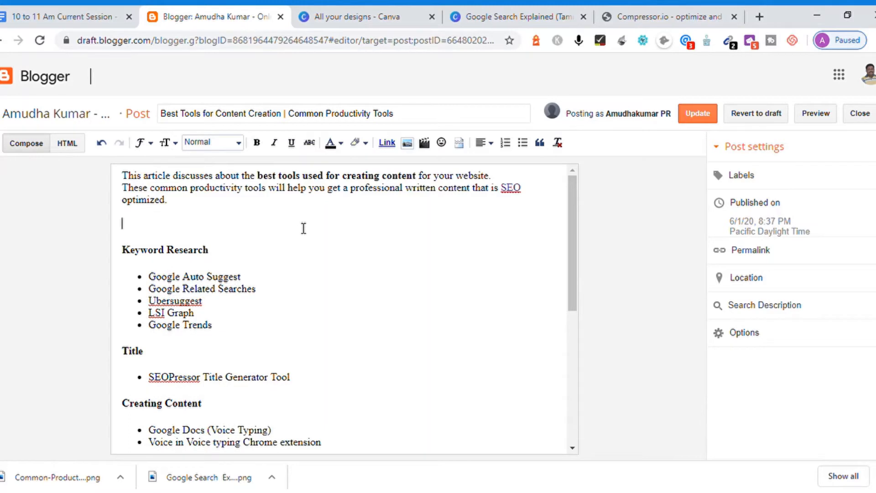
Upload the compressed thumbnail image from the computer and insert it into the post below the introduction.
{"action": "left_click", "coordinate": [406, 143]}
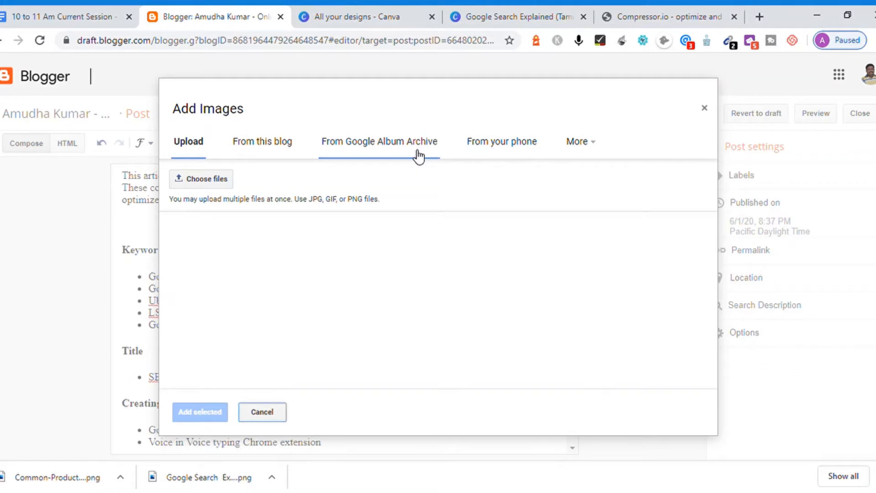
{"action": "left_click", "coordinate": [210, 181]}
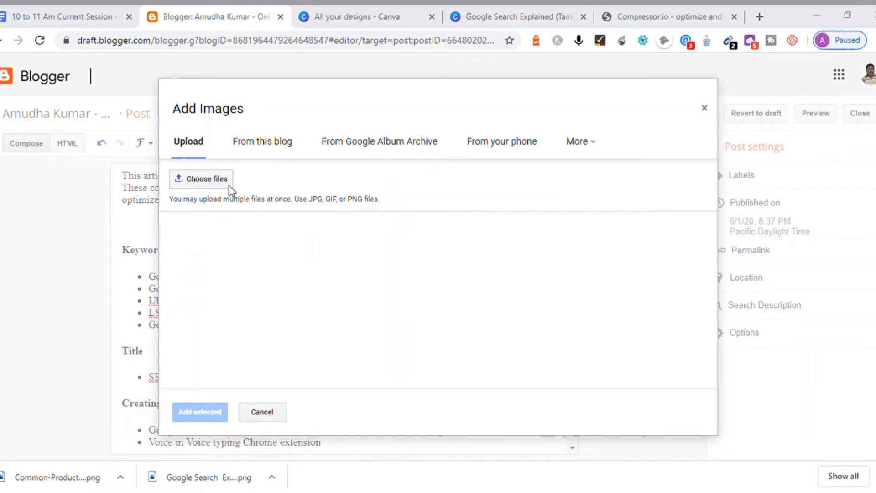
{"action": "double_click", "coordinate": [124, 123]}
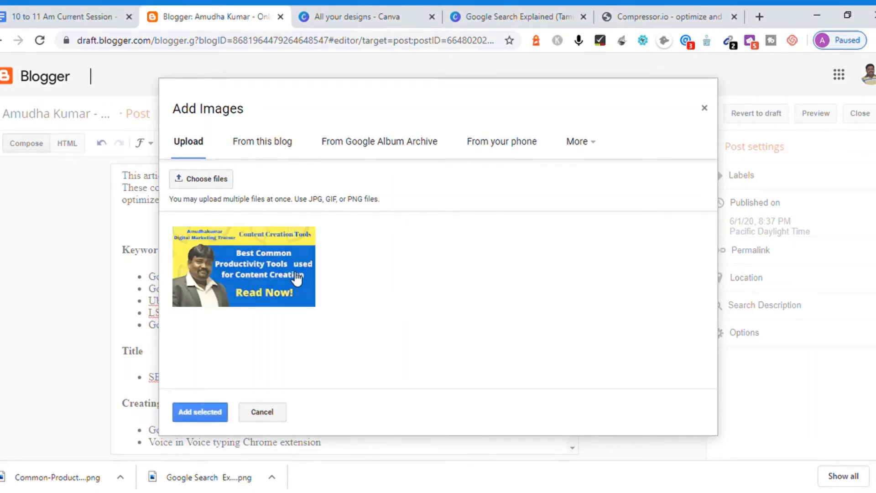
{"action": "left_click", "coordinate": [224, 413]}
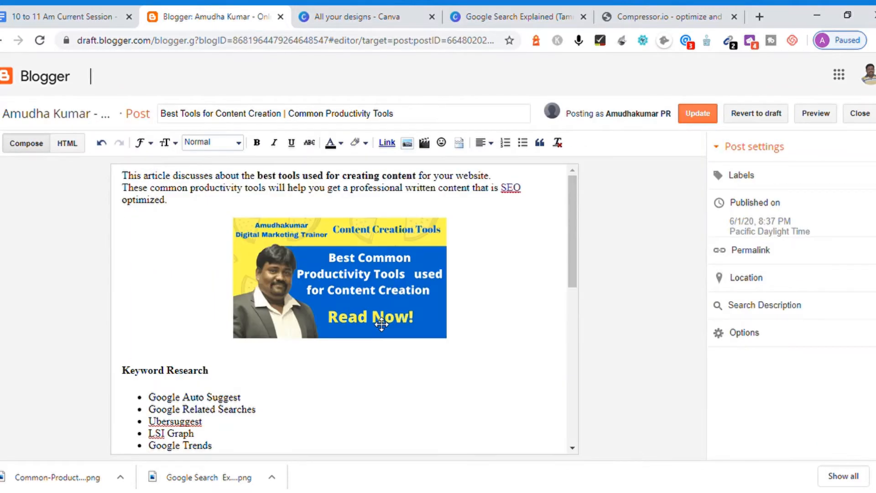
Try the inserted thumbnail at Small, Large, X-Large and Original size, and return it to Medium.
{"action": "left_click", "coordinate": [297, 278]}
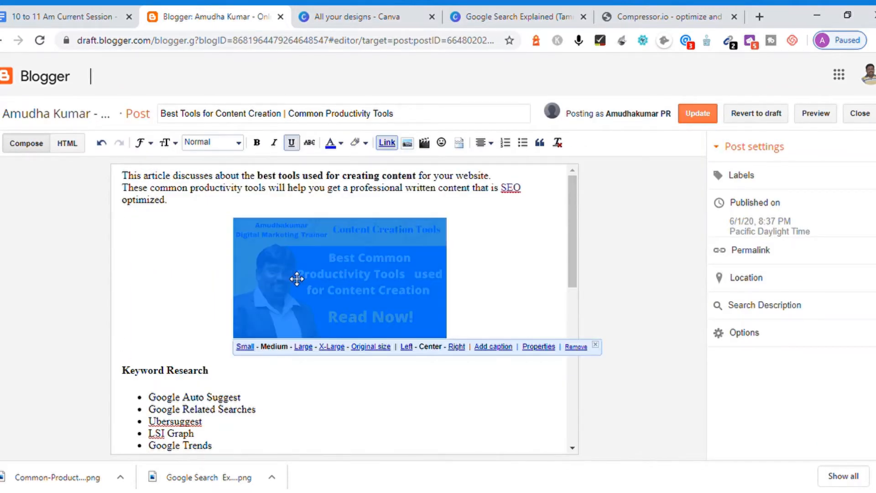
{"action": "left_click", "coordinate": [246, 347]}
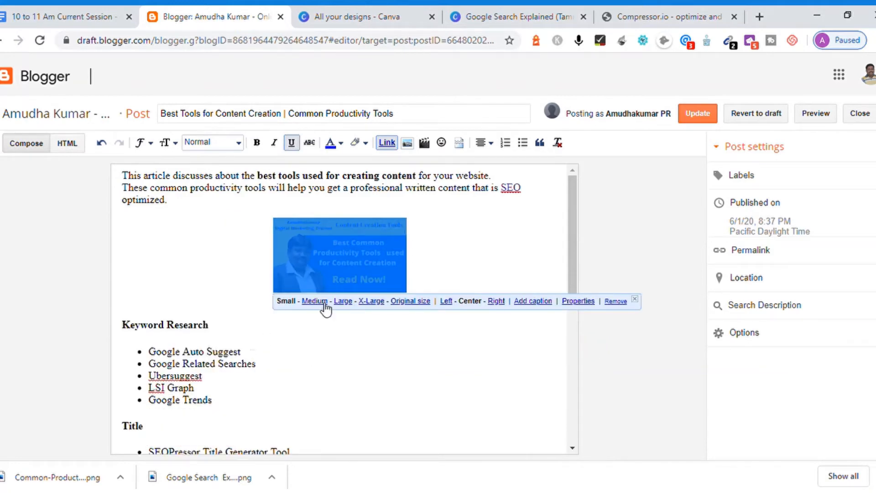
{"action": "left_click", "coordinate": [320, 302]}
{"action": "left_click", "coordinate": [303, 345]}
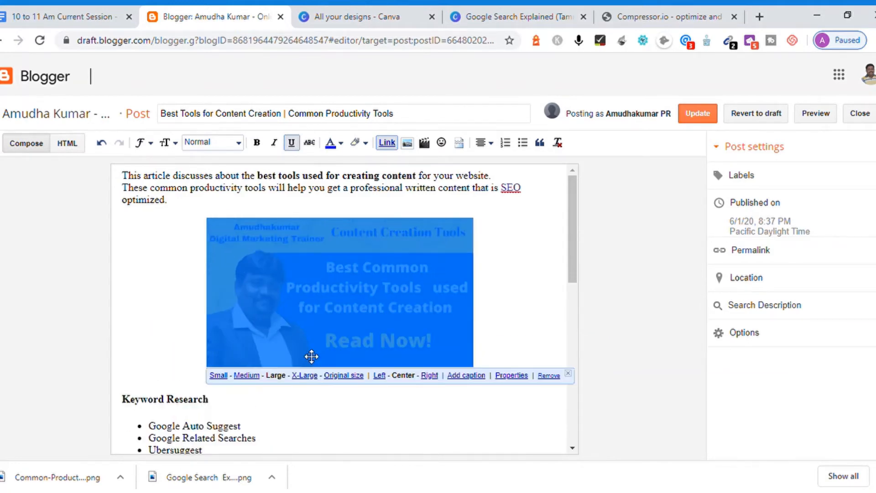
{"action": "left_click", "coordinate": [304, 375]}
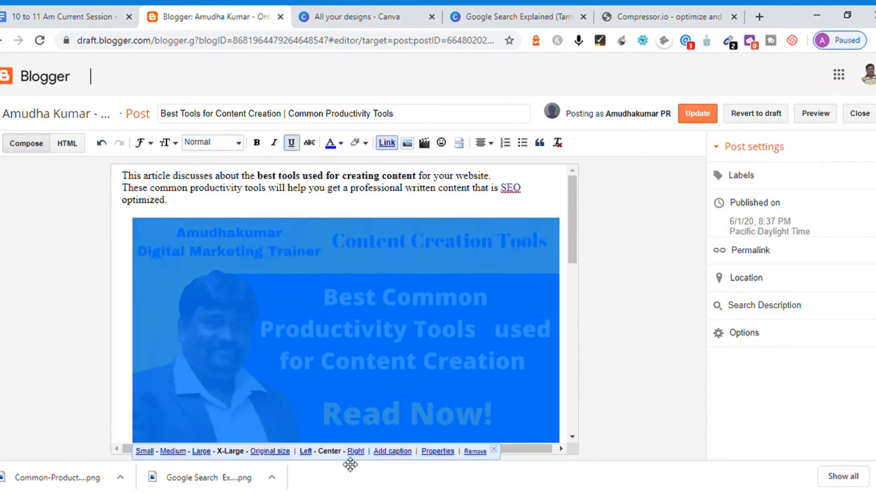
{"action": "left_click", "coordinate": [278, 452]}
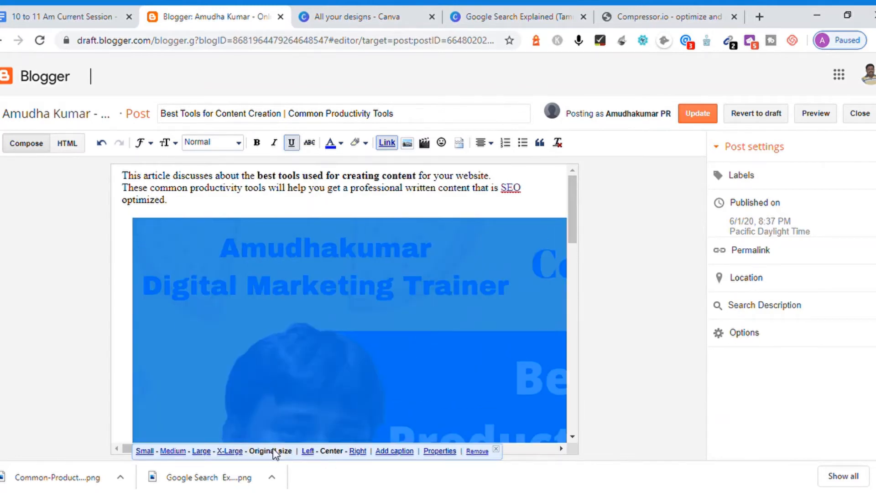
{"action": "left_click", "coordinate": [173, 450]}
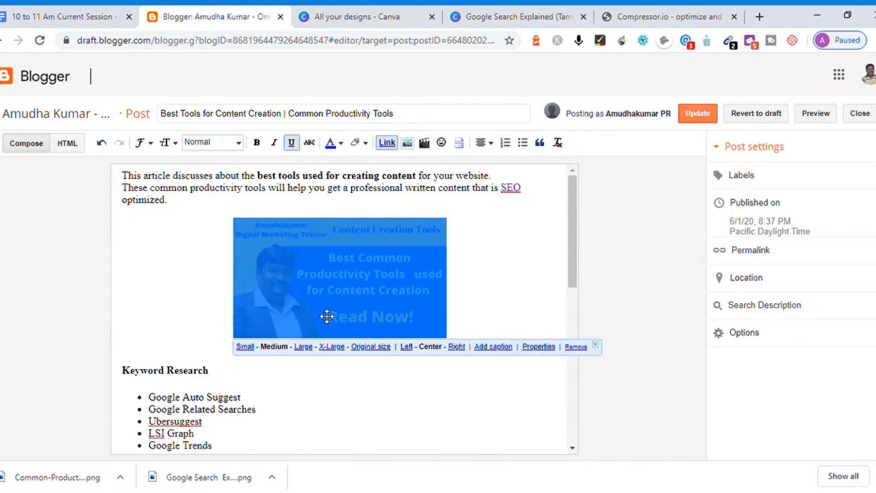
Add the caption "Common Productivity Tools used for Content Creation" to the thumbnail.
{"action": "left_click", "coordinate": [499, 347]}
{"action": "triple_click", "coordinate": [349, 358]}
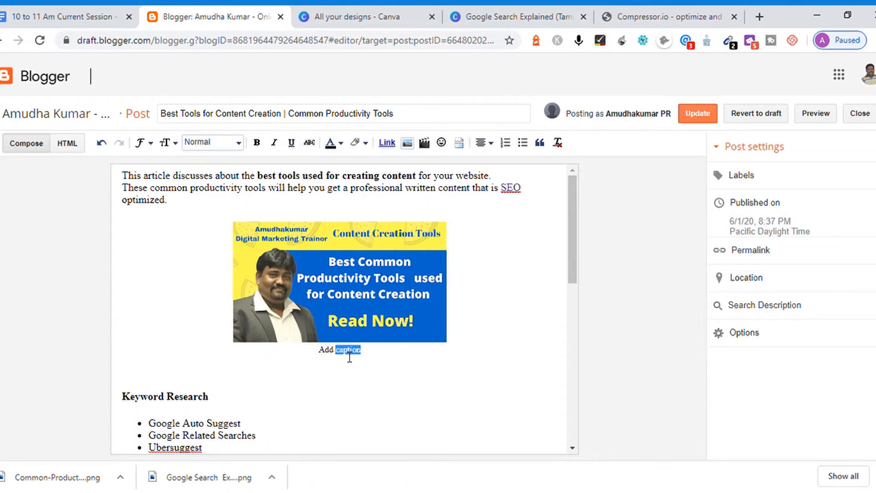
{"action": "type", "text": "Common Productivity Tools used for Content Creation"}
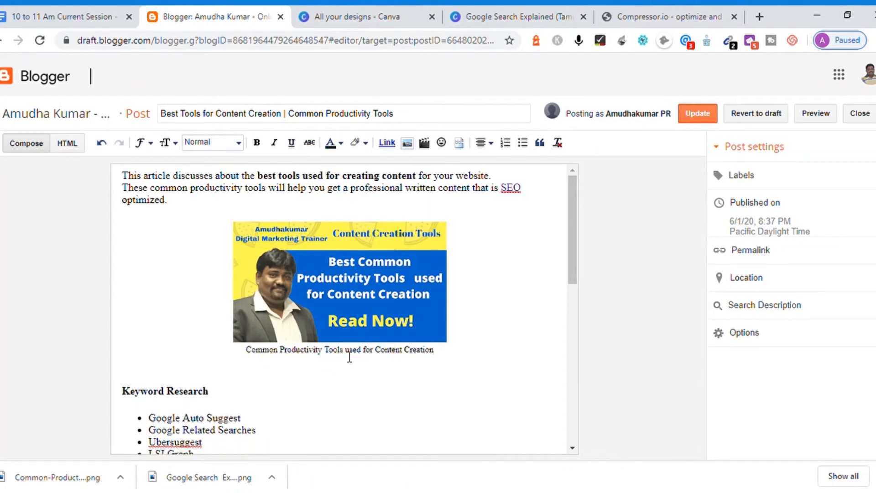
Set the thumbnail's title text to "Tools used for Content Creation" in the image properties.
{"action": "left_click", "coordinate": [363, 320]}
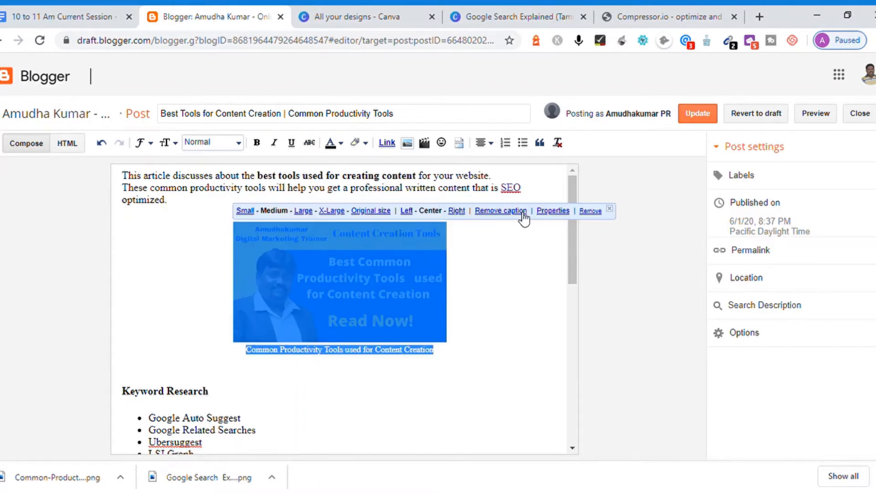
{"action": "left_click", "coordinate": [556, 213]}
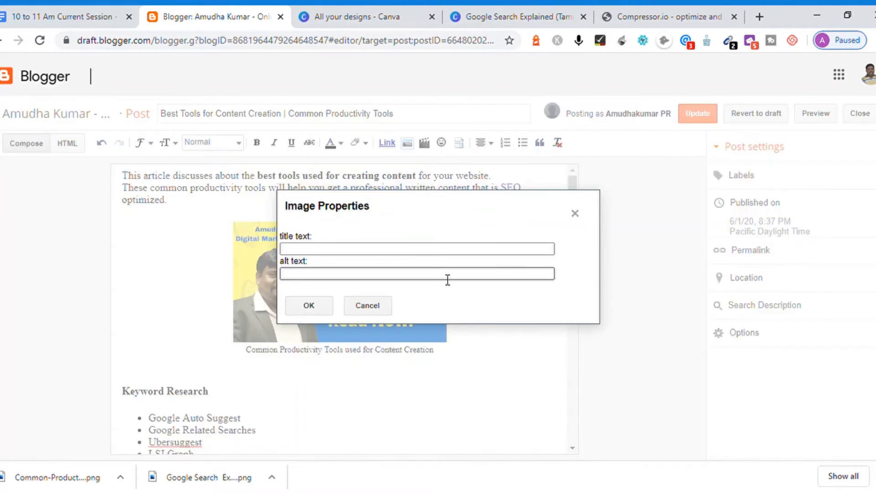
{"action": "left_click", "coordinate": [401, 250]}
{"action": "type", "text": "Common Productivity Tools used for Content Creation"}
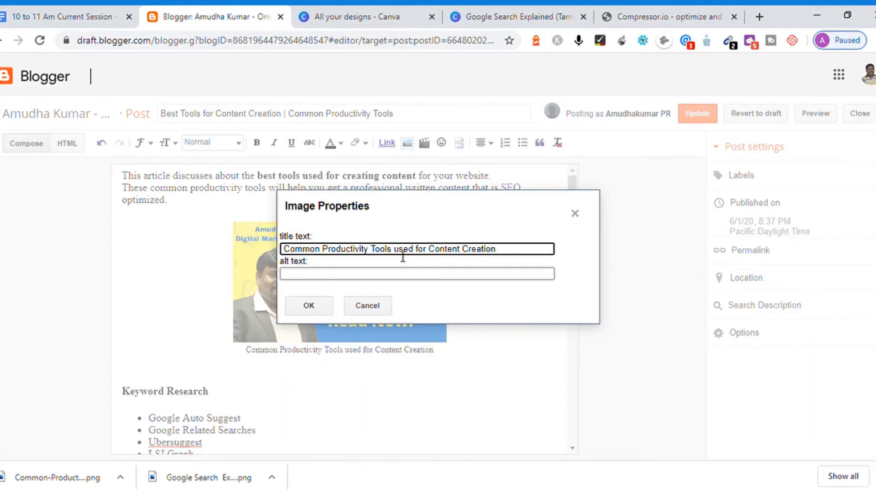
{"action": "key", "text": "Delete"}
{"action": "key", "text": "Delete"}
{"action": "key", "text": "Delete"}
{"action": "key", "text": "Delete"}
{"action": "key", "text": "Delete"}
{"action": "key", "text": "Delete"}
{"action": "key", "text": "Delete"}
{"action": "key", "text": "Delete"}
{"action": "key", "text": "Delete"}
{"action": "key", "text": "Delete"}
{"action": "key", "text": "Delete"}
{"action": "key", "text": "Delete"}
{"action": "key", "text": "Delete"}
{"action": "key", "text": "Delete"}
{"action": "key", "text": "Delete"}
{"action": "key", "text": "Delete"}
{"action": "key", "text": "Delete"}
{"action": "key", "text": "Delete"}
{"action": "key", "text": "Delete"}
{"action": "key", "text": "Delete"}
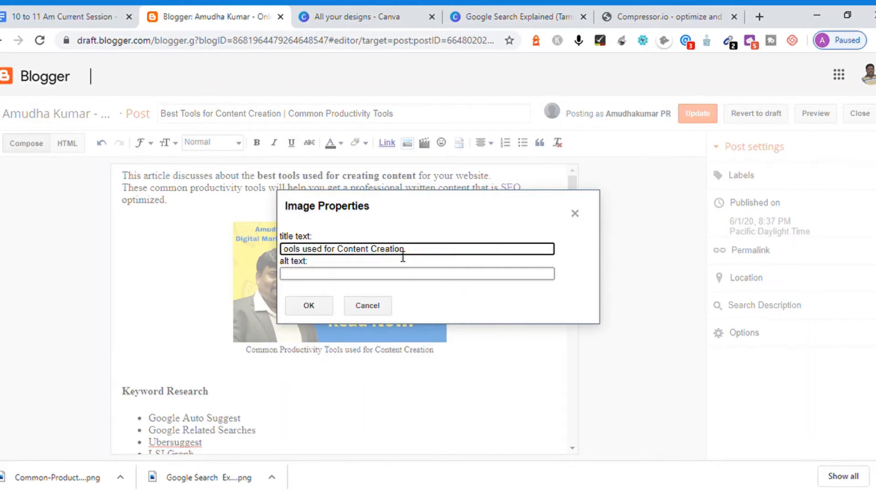
{"action": "key", "text": "Delete"}
{"action": "key", "text": "Delete"}
{"action": "key", "text": "Delete"}
{"action": "type", "text": "Tool"}
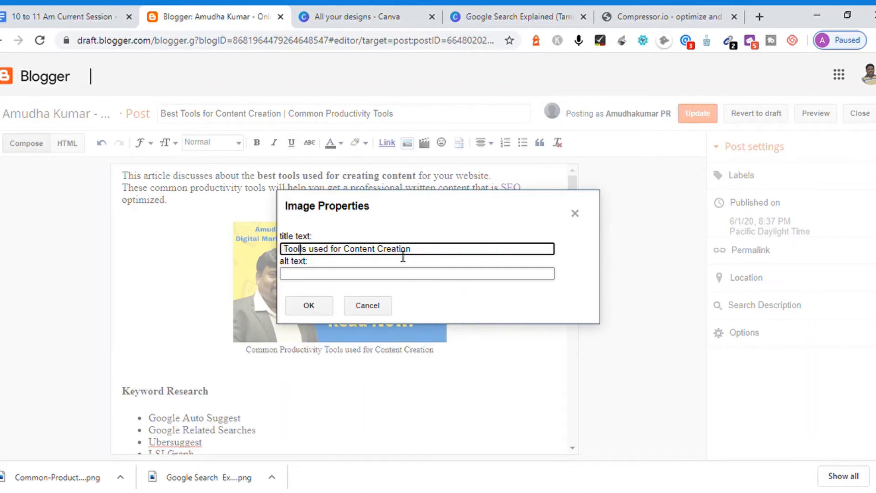
{"action": "key", "text": "End"}
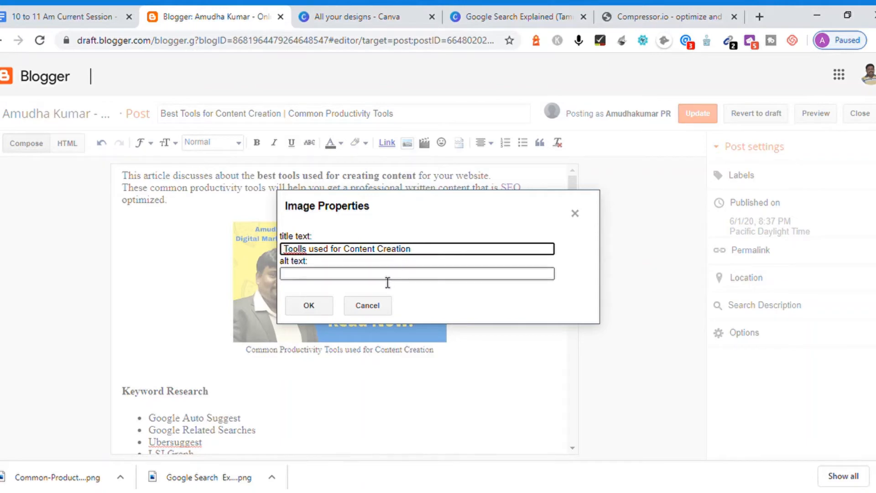
{"action": "left_click_drag", "start_coordinate": [302, 249], "coordinate": [343, 246]}
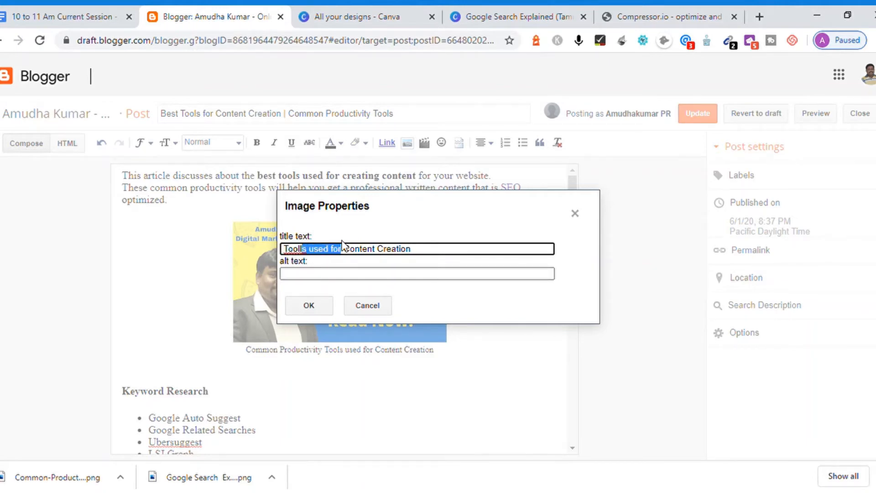
{"action": "key", "text": "Left"}
{"action": "key", "text": "BackSpace"}
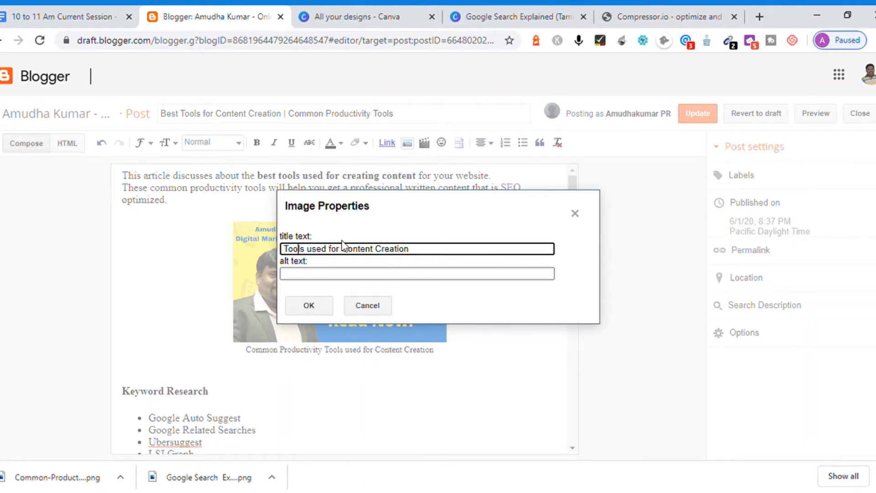
Set the thumbnail's alt text to "Common Productivity Tools used for Content Creation" and apply the image properties.
{"action": "left_click", "coordinate": [316, 273]}
{"action": "type", "text": "Common Productivity Tools used for Content Creation"}
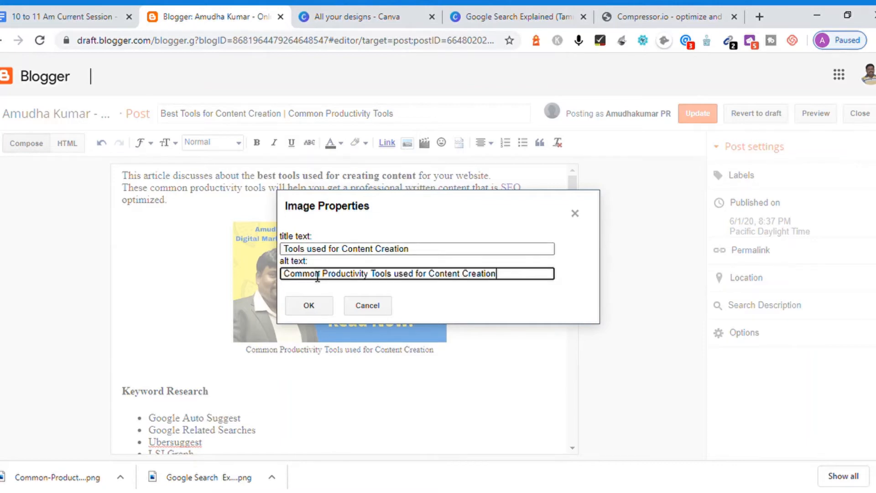
{"action": "left_click", "coordinate": [310, 312]}
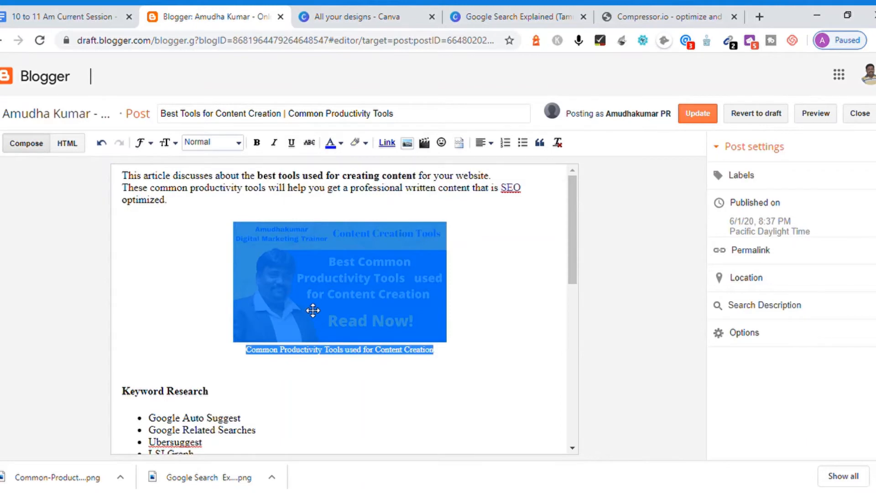
Resize the captioned thumbnail in the post to its original size.
{"action": "left_click", "coordinate": [321, 306]}
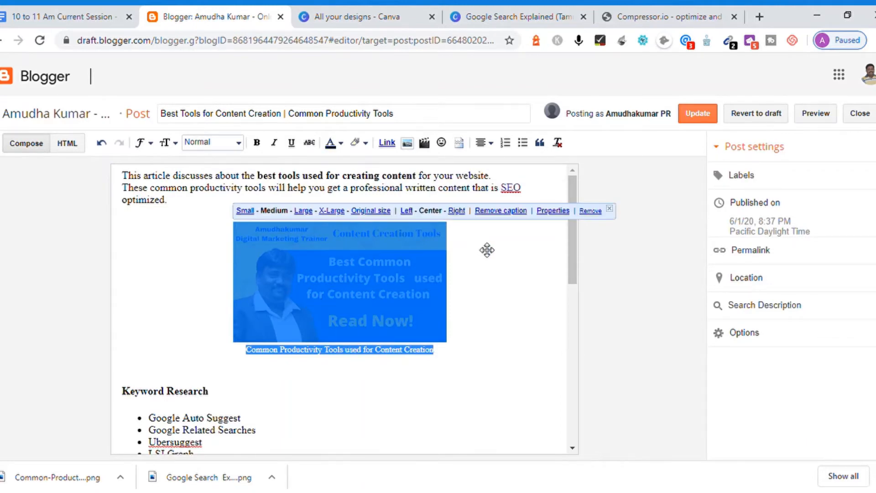
{"action": "left_click", "coordinate": [372, 211]}
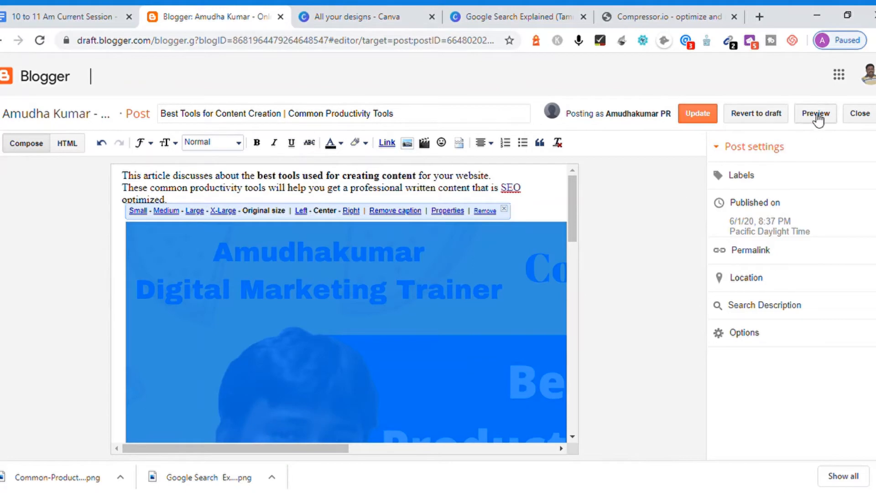
Close the Canva All your designs page and return to the Blogger post editor.
{"action": "key", "text": "ctrl+Tab"}
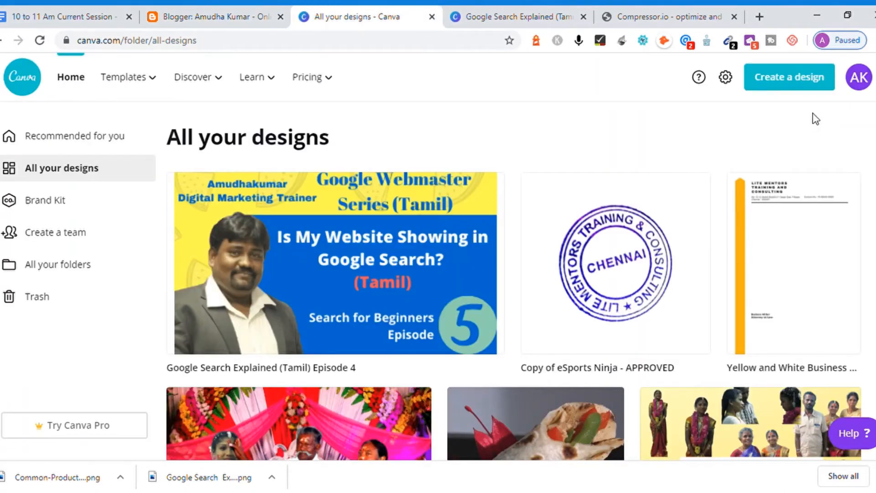
{"action": "left_click", "coordinate": [432, 17]}
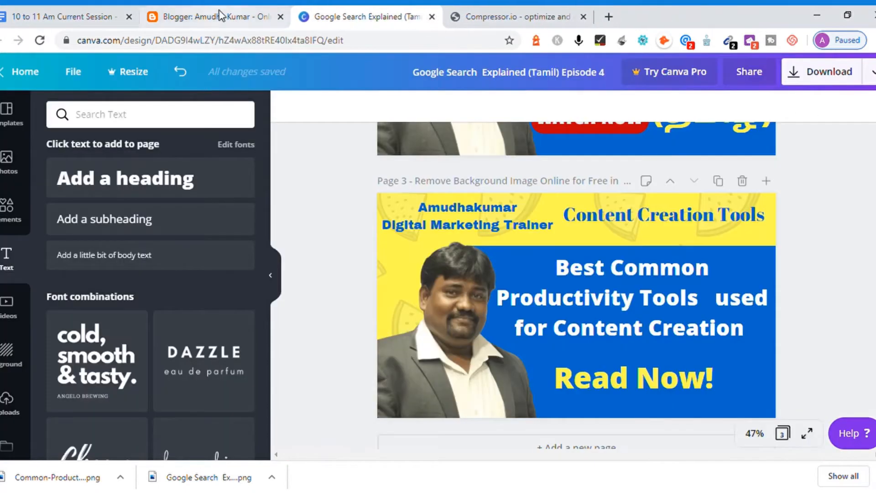
{"action": "left_click", "coordinate": [221, 17]}
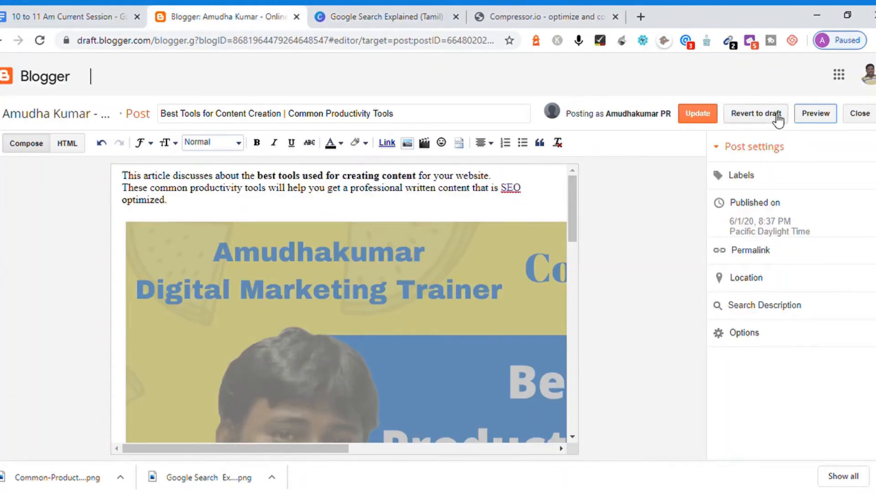
Preview the post and check how the thumbnail and its caption look on the blog page.
{"action": "left_click", "coordinate": [816, 116]}
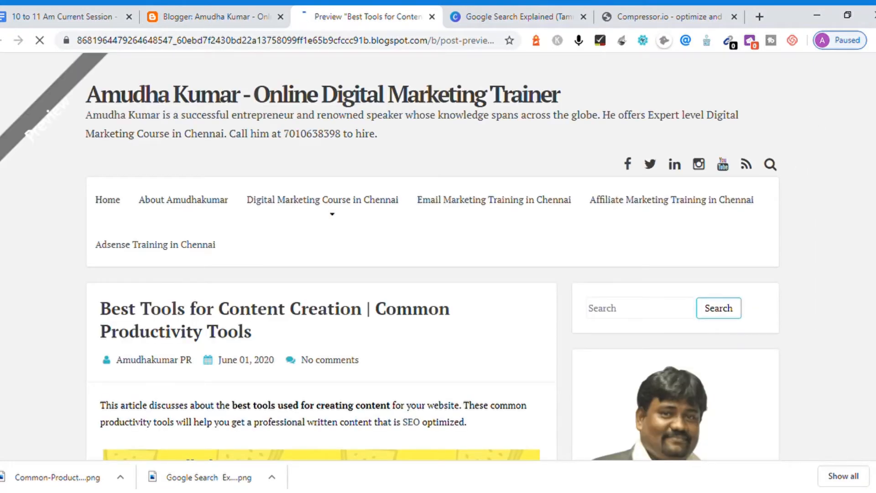
{"action": "scroll", "coordinate": [438, 256], "scroll_direction": "down", "scroll_amount": 7}
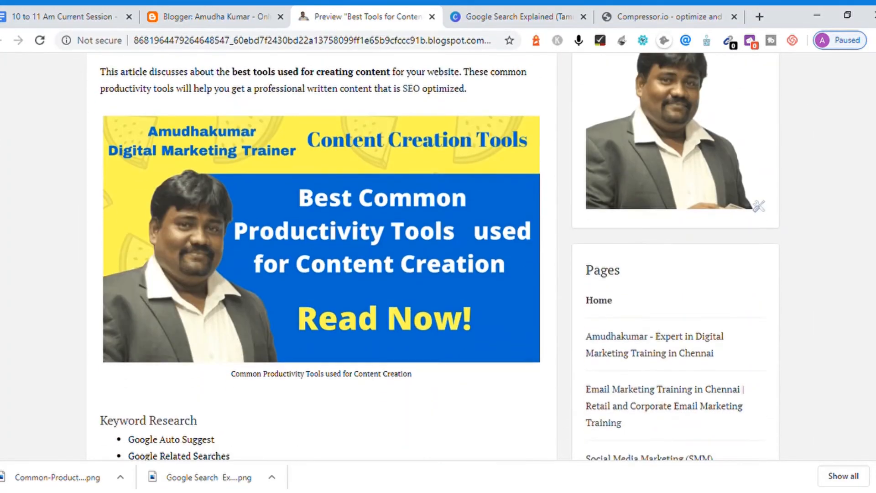
{"action": "scroll", "coordinate": [438, 255], "scroll_direction": "down", "scroll_amount": 3}
{"action": "scroll", "coordinate": [438, 256], "scroll_direction": "up", "scroll_amount": 10}
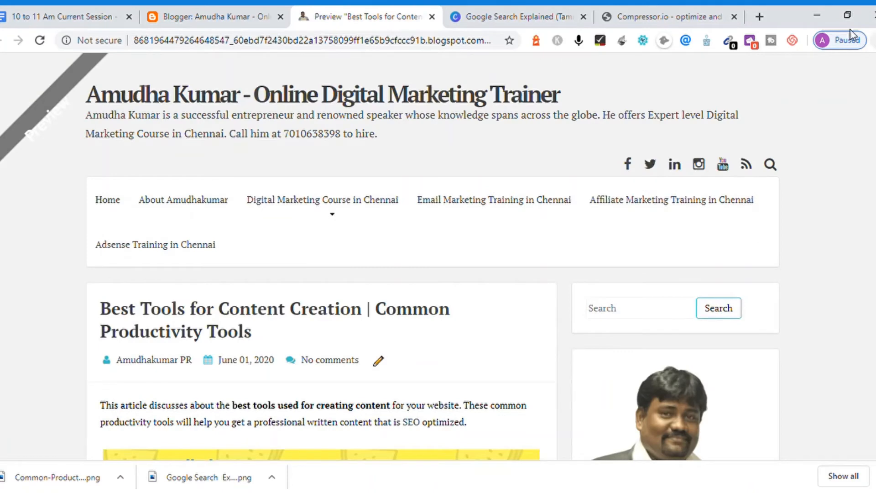
Return to the Blogger post editor, delete the blank line above the Keyword Research heading and update the post.
{"action": "left_click", "coordinate": [246, 7]}
{"action": "left_click_drag", "start_coordinate": [573, 219], "coordinate": [584, 310]}
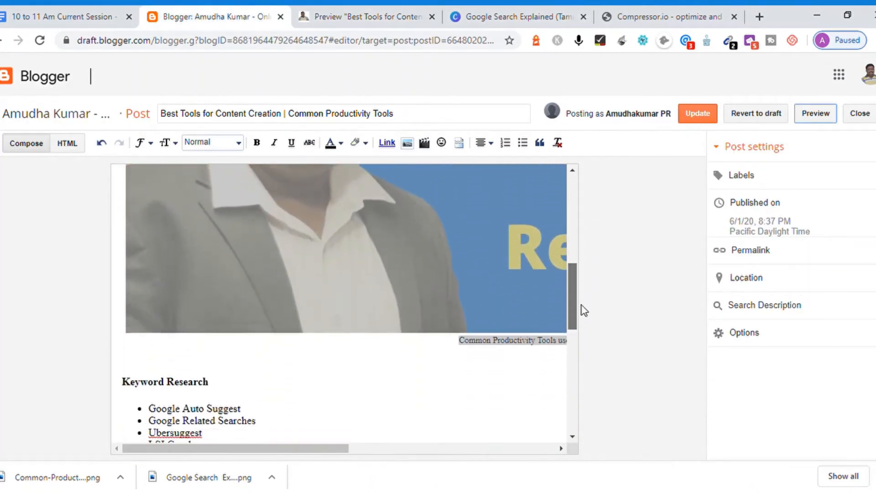
{"action": "left_click", "coordinate": [191, 372]}
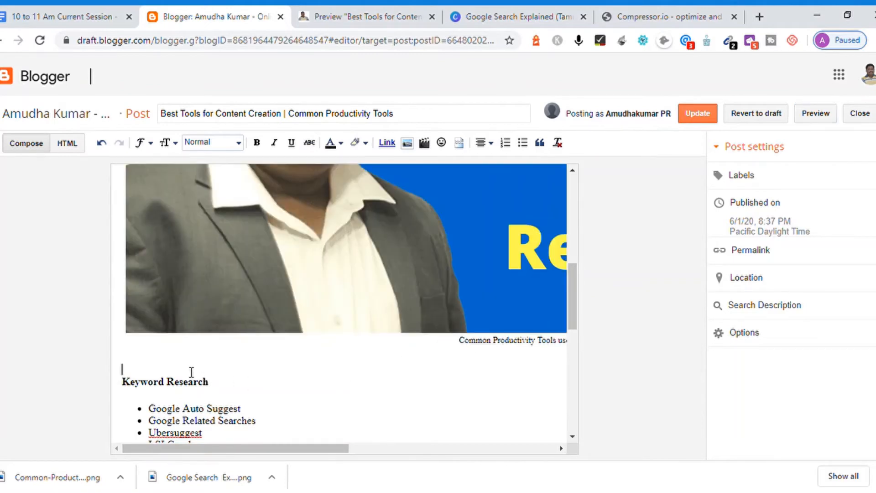
{"action": "key", "text": "BackSpace"}
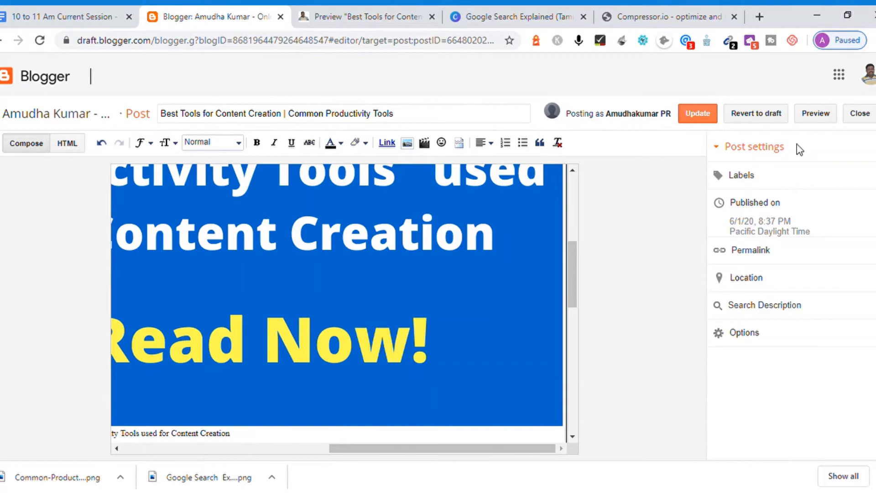
{"action": "left_click", "coordinate": [709, 123]}
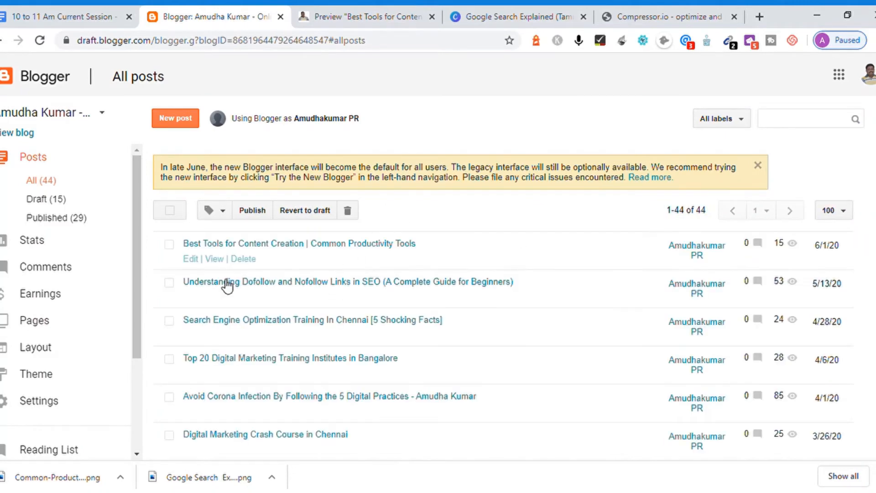
View the published content creation tools post, dismiss the promotional popup, and check the thumbnail's caption and enlarged view.
{"action": "left_click", "coordinate": [214, 259]}
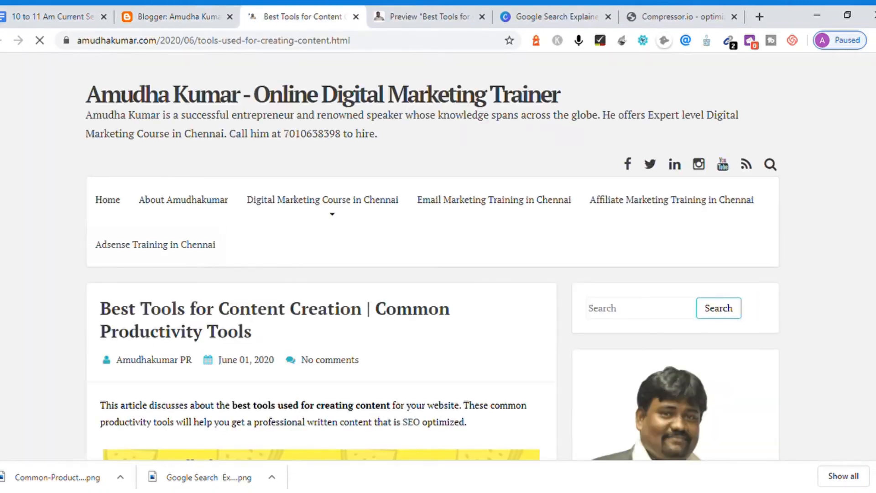
{"action": "scroll", "coordinate": [542, 332], "scroll_direction": "down", "scroll_amount": 8}
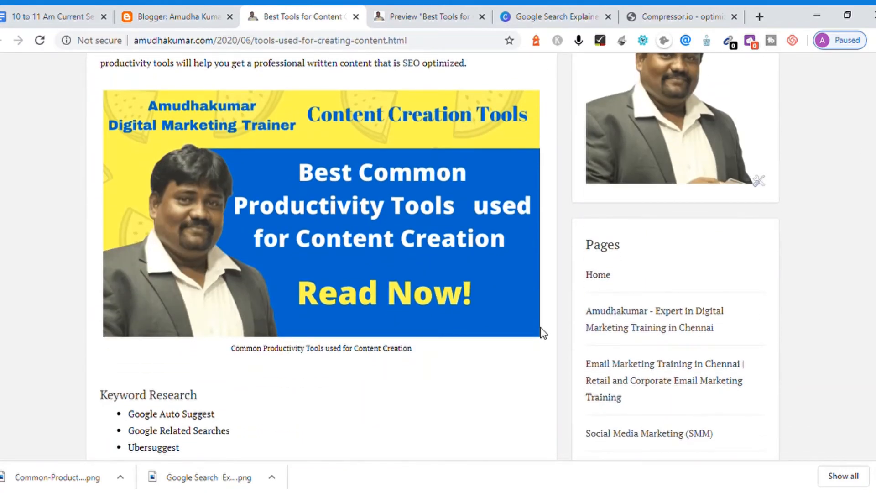
{"action": "triple_click", "coordinate": [314, 357]}
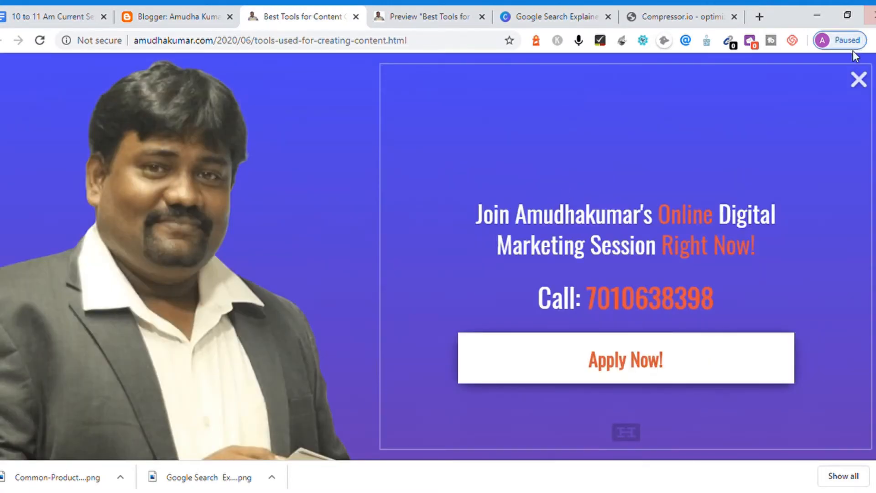
{"action": "left_click", "coordinate": [859, 80]}
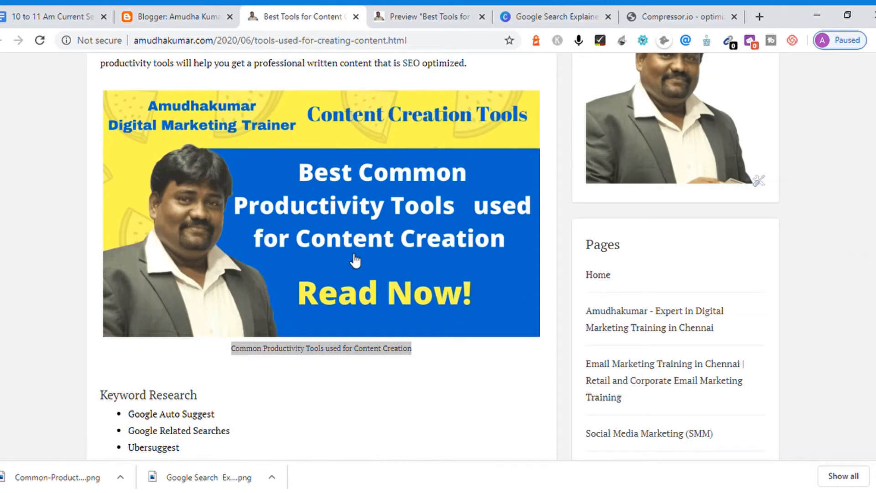
{"action": "right_click", "coordinate": [274, 187]}
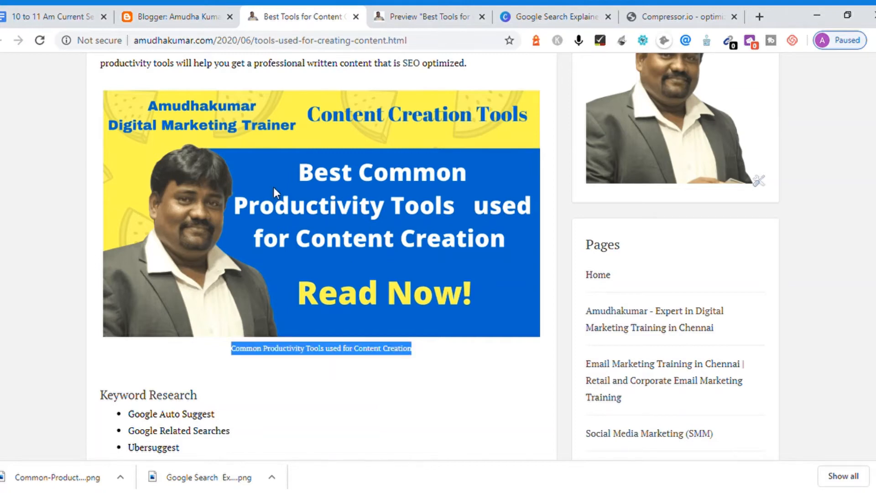
{"action": "left_click", "coordinate": [229, 189]}
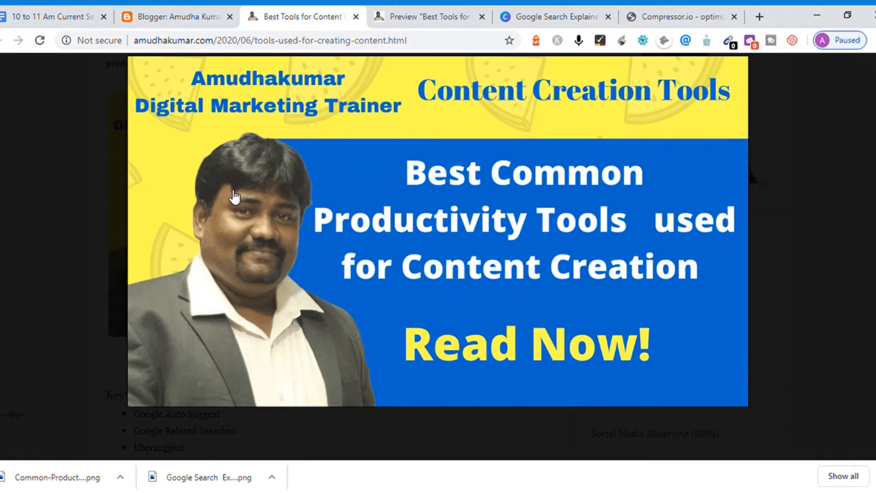
{"action": "key", "text": "Escape"}
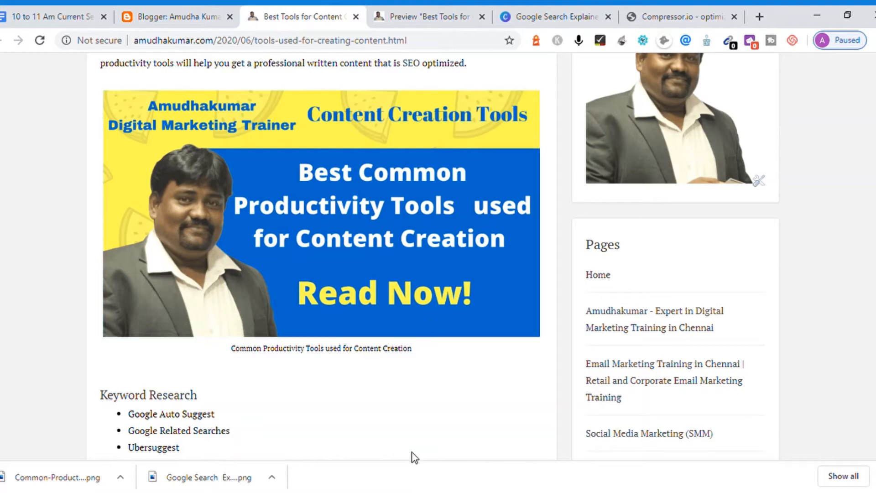
Inspect the thumbnail's HTML in the published post to check its image link, alt text and title, and return to the page view.
{"action": "key", "text": "ctrl+shift+i"}
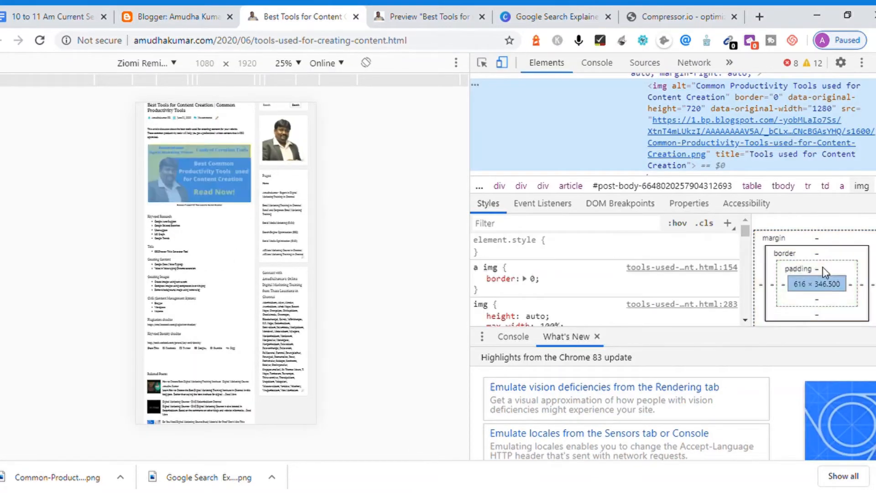
{"action": "mouse_move", "coordinate": [618, 130]}
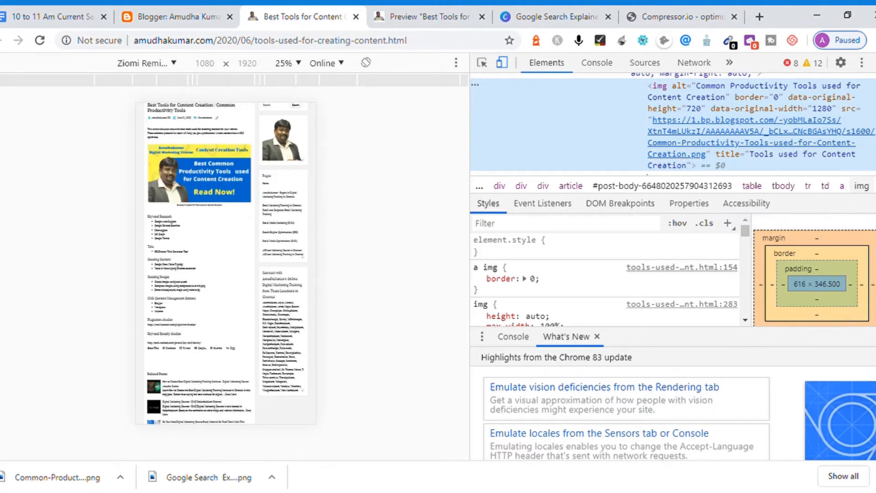
{"action": "scroll", "coordinate": [674, 150], "scroll_direction": "up", "scroll_amount": 3}
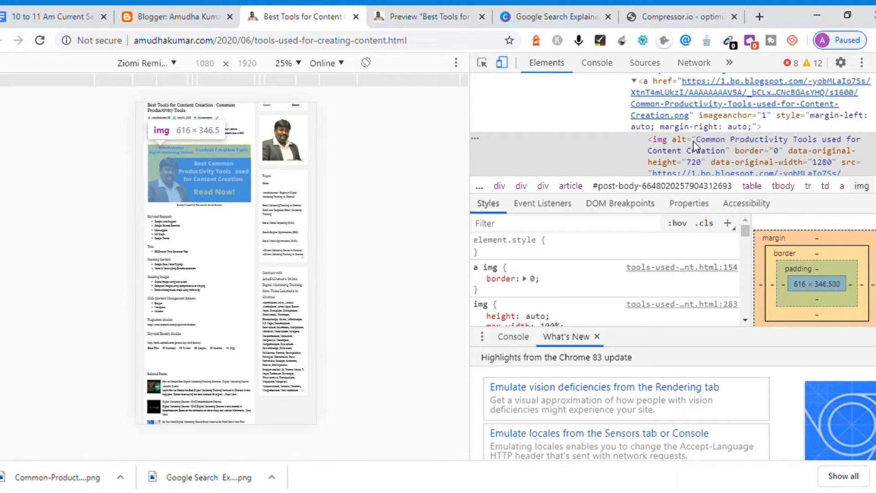
{"action": "left_click", "coordinate": [708, 139]}
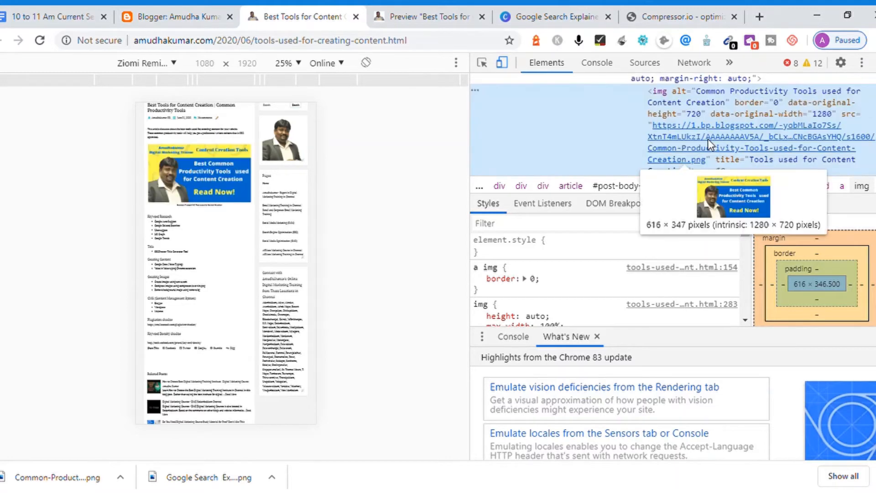
{"action": "double_click", "coordinate": [703, 88]}
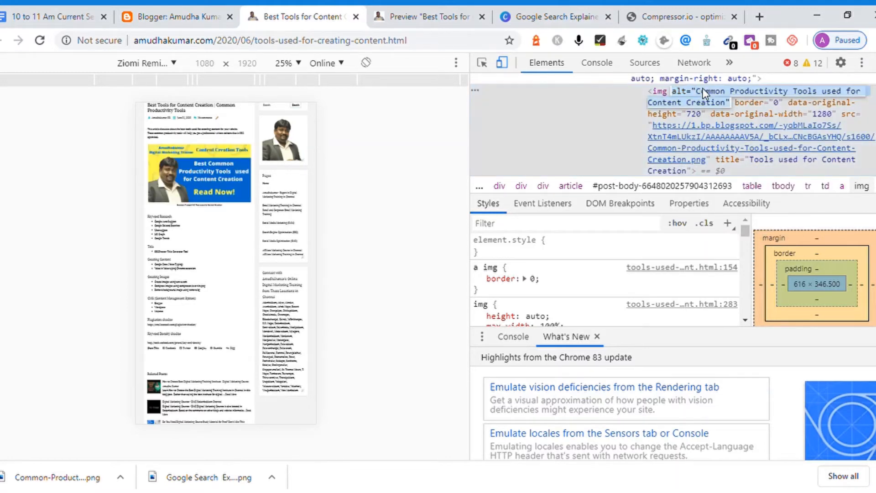
{"action": "key", "text": "Escape"}
{"action": "scroll", "coordinate": [779, 147], "scroll_direction": "up", "scroll_amount": 1}
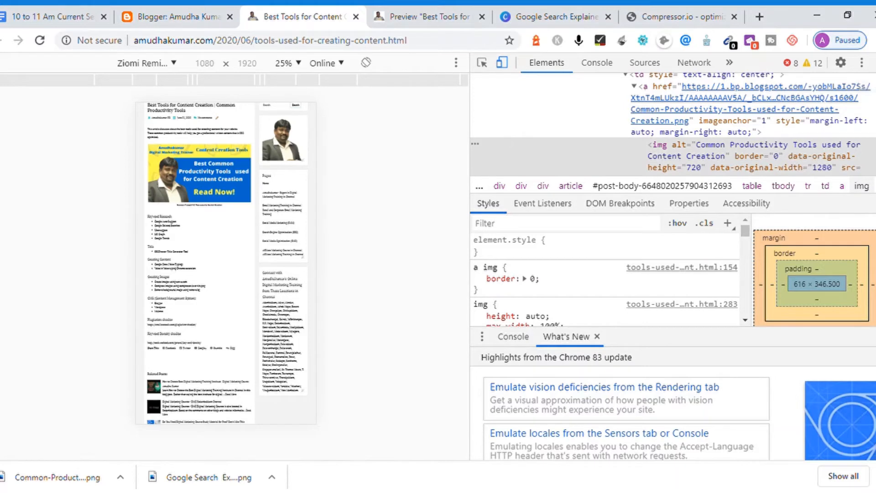
{"action": "key", "text": "F12"}
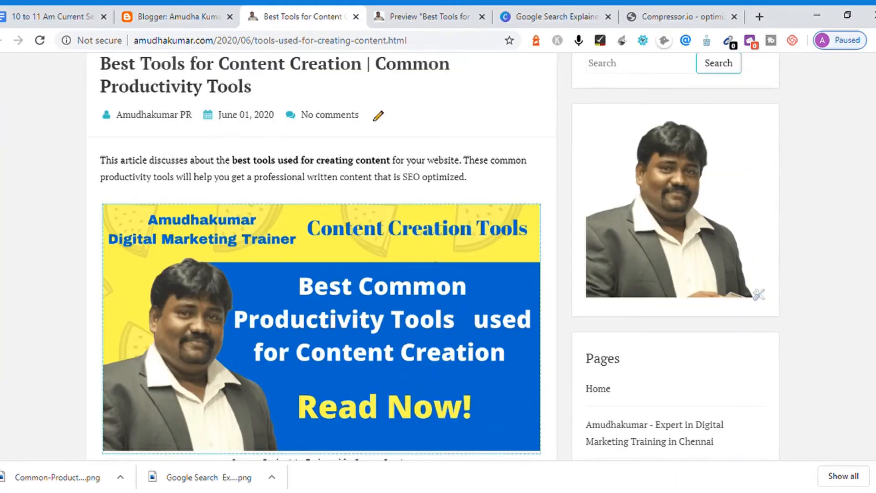
{"action": "scroll", "coordinate": [438, 256], "scroll_direction": "down", "scroll_amount": 2}
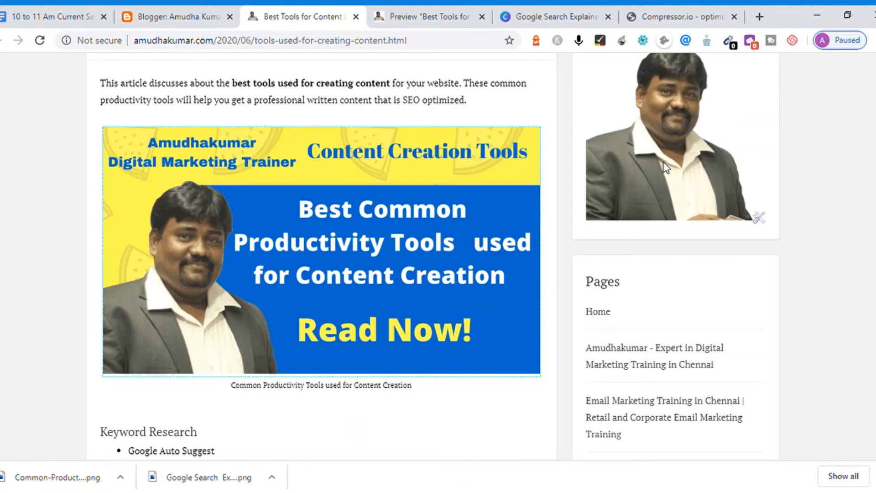
{"action": "scroll", "coordinate": [609, 61], "scroll_direction": "down", "scroll_amount": 3}
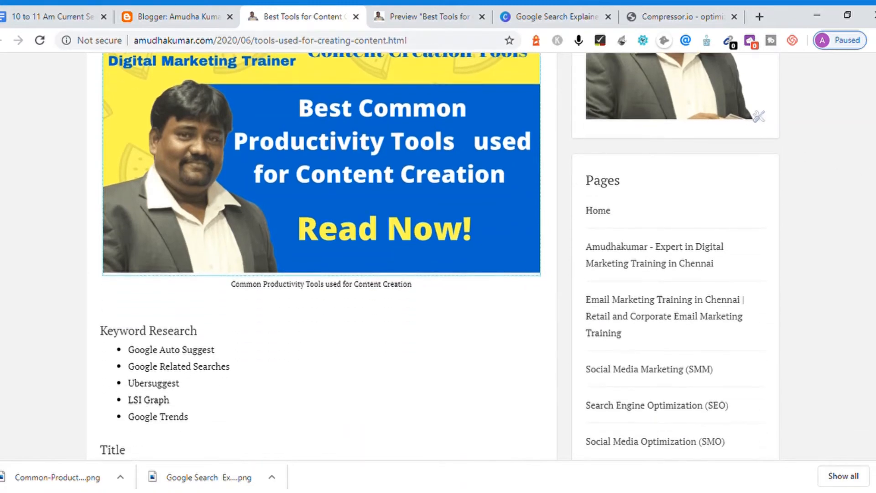
{"action": "scroll", "coordinate": [609, 62], "scroll_direction": "up", "scroll_amount": 4}
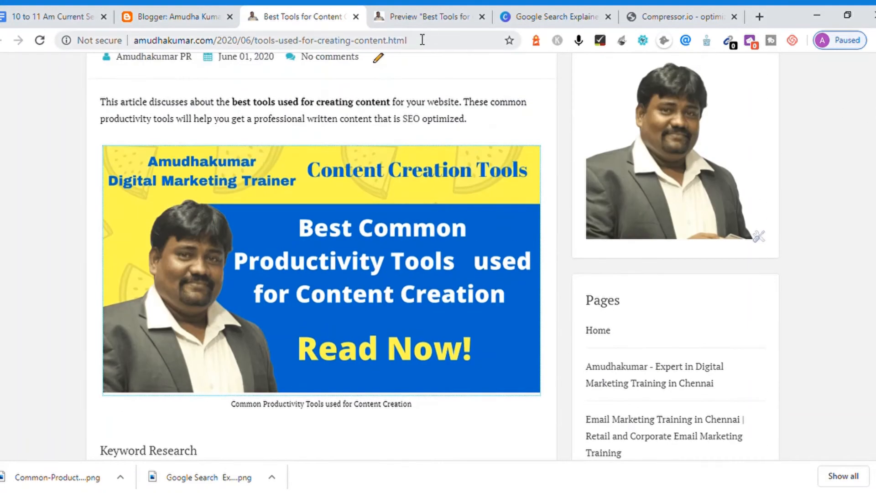
Switch to Canva, go to its home page and search the templates for "infograph".
{"action": "left_click", "coordinate": [564, 20]}
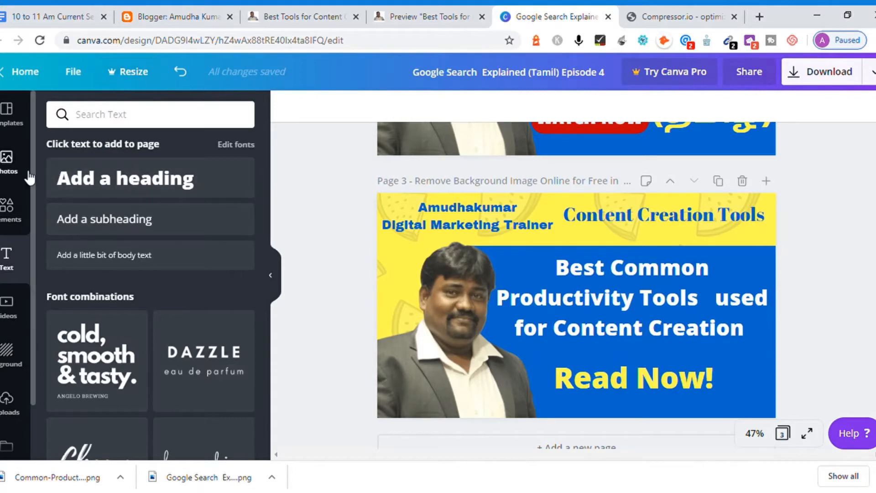
{"action": "left_click", "coordinate": [33, 80]}
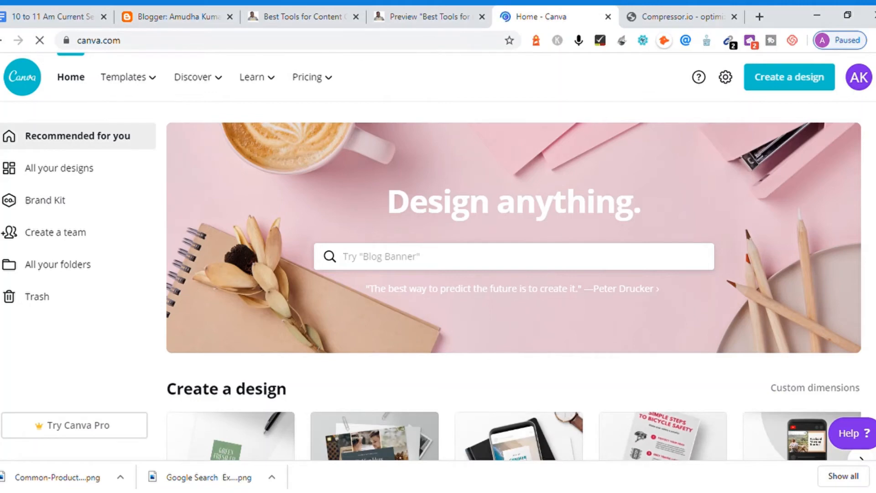
{"action": "type", "text": "infograph"}
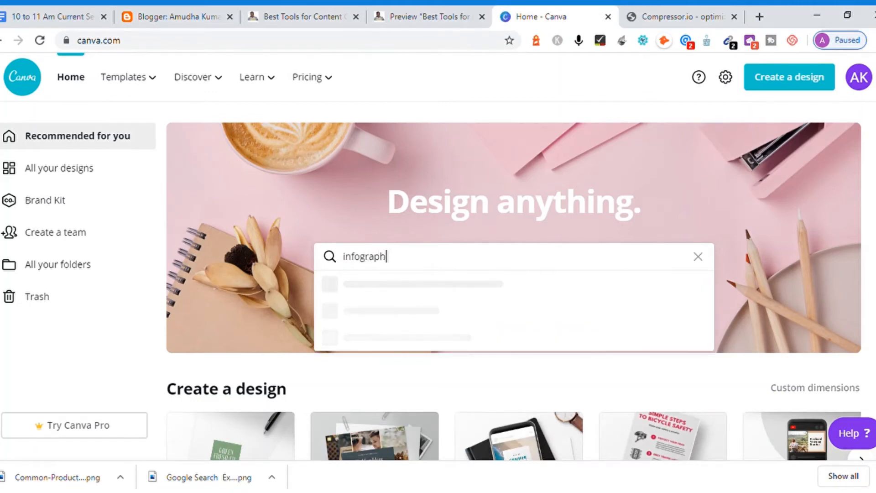
{"action": "key", "text": "Return"}
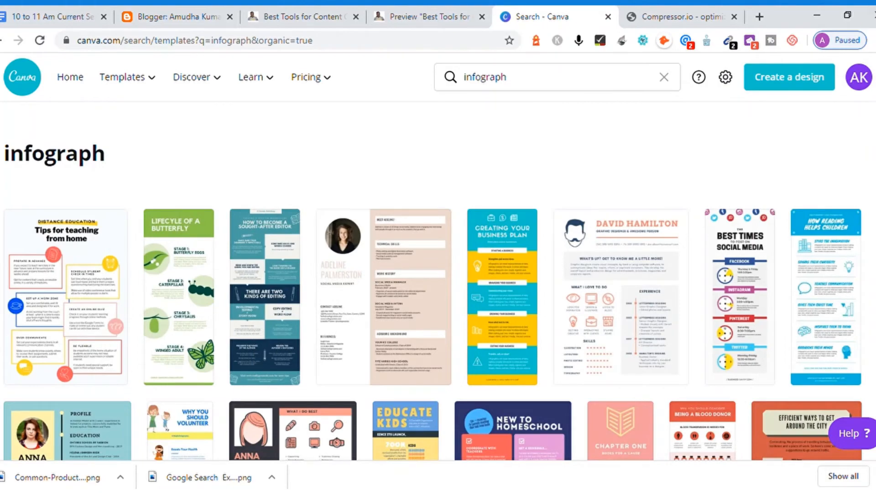
Browse the infographic templates and open the "New to Homeschool" template as a design.
{"action": "scroll", "coordinate": [432, 286], "scroll_direction": "down", "scroll_amount": 3}
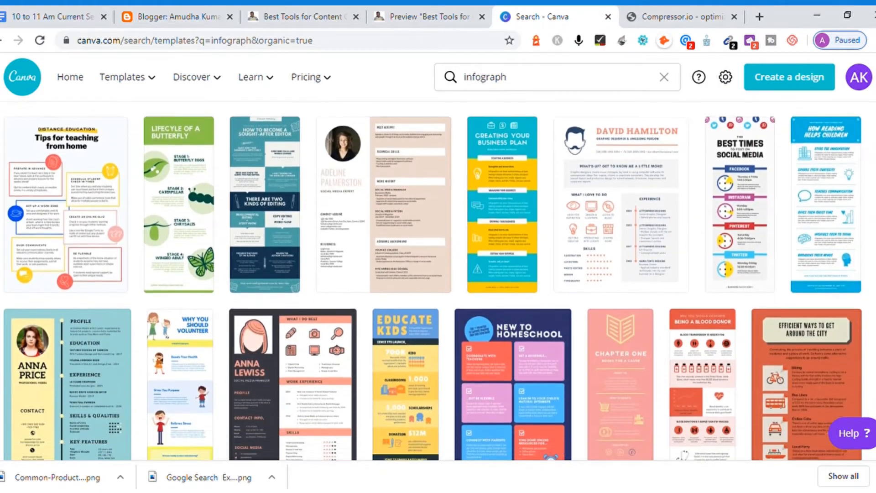
{"action": "scroll", "coordinate": [432, 281], "scroll_direction": "up", "scroll_amount": 2}
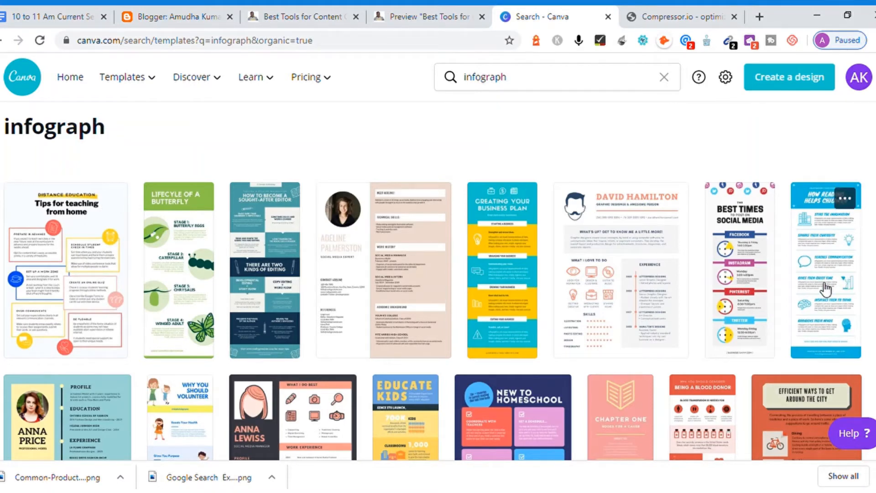
{"action": "scroll", "coordinate": [433, 281], "scroll_direction": "down", "scroll_amount": 4}
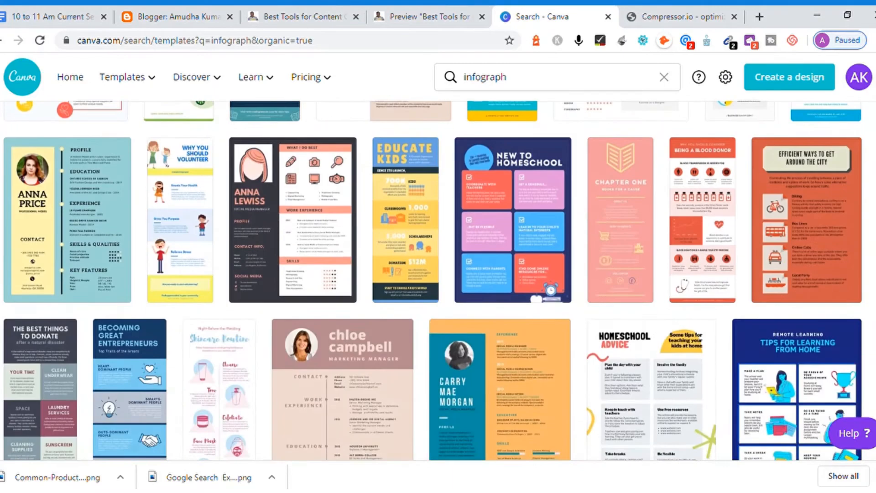
{"action": "scroll", "coordinate": [606, 274], "scroll_direction": "up", "scroll_amount": 1}
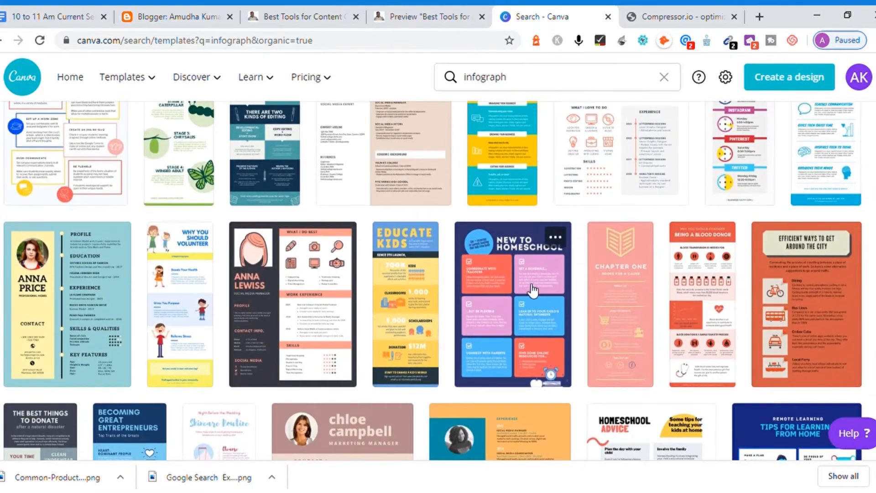
{"action": "left_click", "coordinate": [498, 331]}
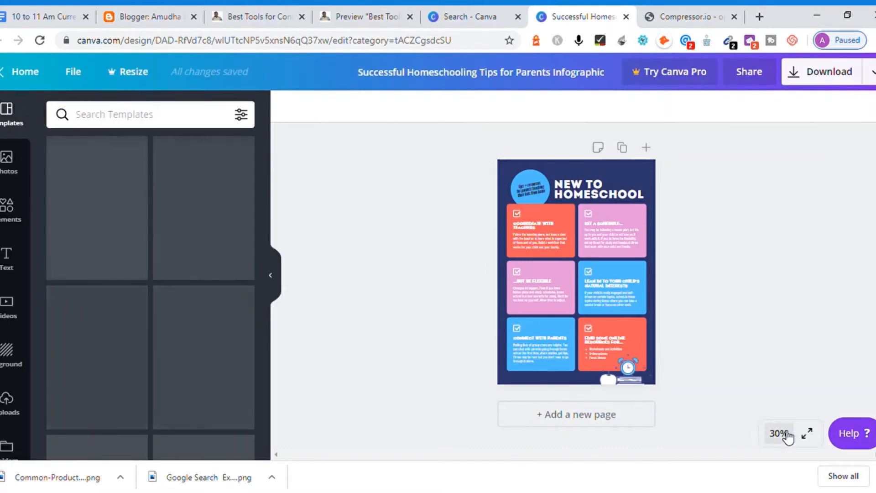
Zoom the design to 100% and replace the text in the blue circle with "Productivity Tool".
{"action": "left_click", "coordinate": [785, 433]}
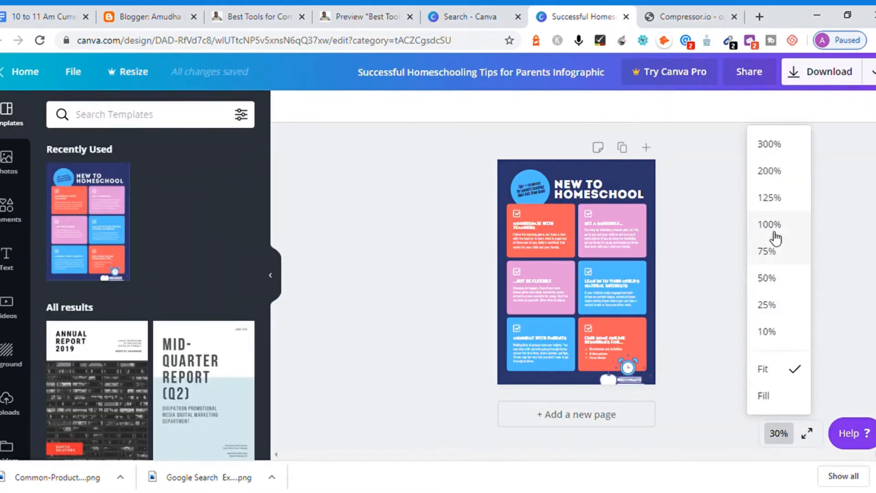
{"action": "left_click", "coordinate": [770, 227]}
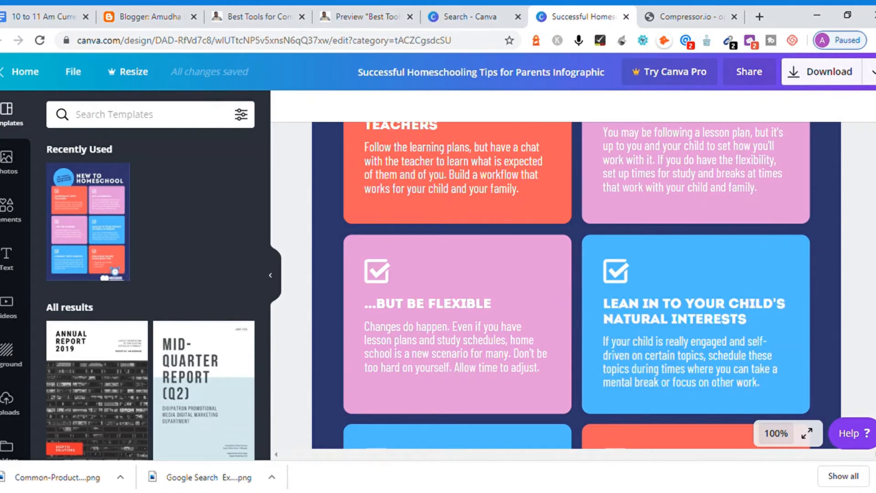
{"action": "scroll", "coordinate": [576, 286], "scroll_direction": "up", "scroll_amount": 6}
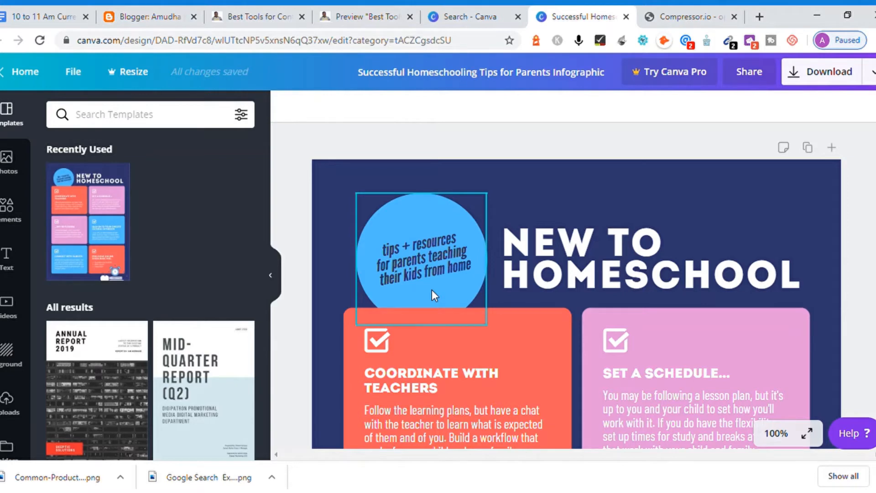
{"action": "scroll", "coordinate": [576, 287], "scroll_direction": "down", "scroll_amount": 1}
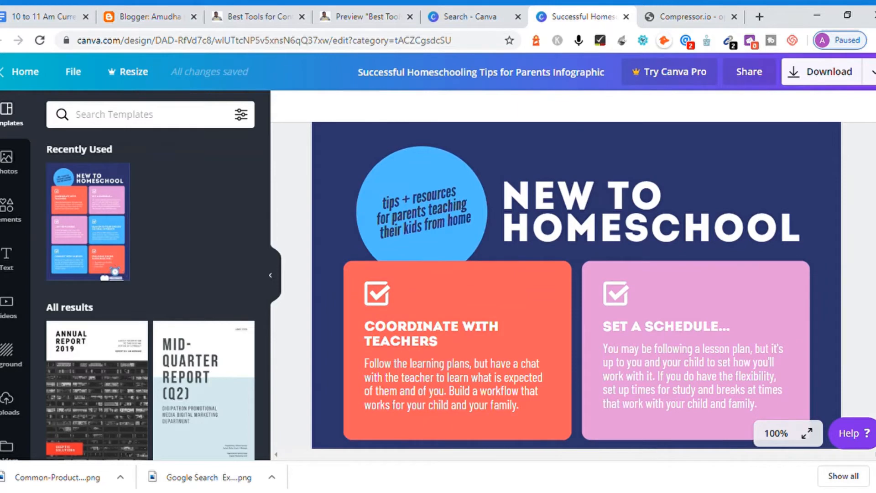
{"action": "left_click", "coordinate": [466, 224]}
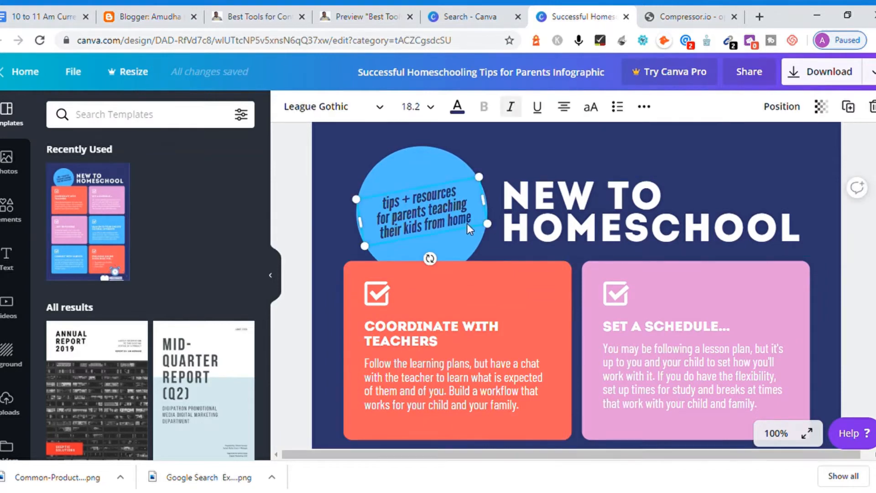
{"action": "triple_click", "coordinate": [445, 214]}
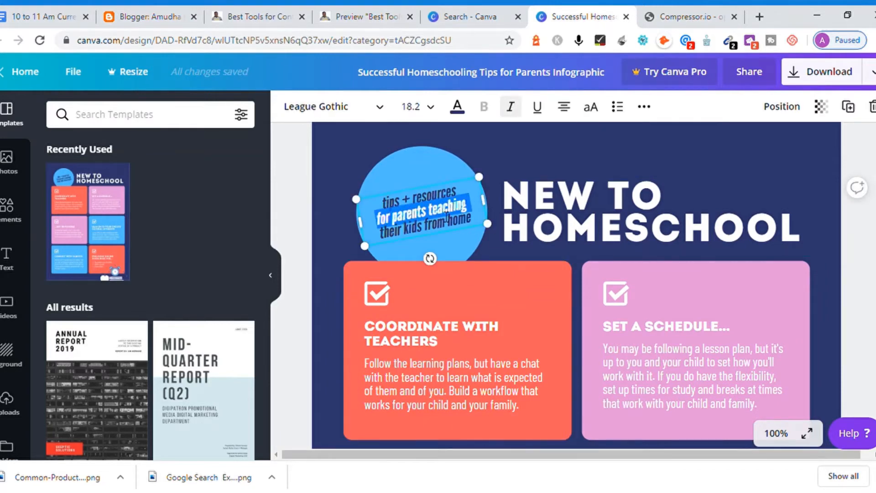
{"action": "key", "text": "ctrl+a"}
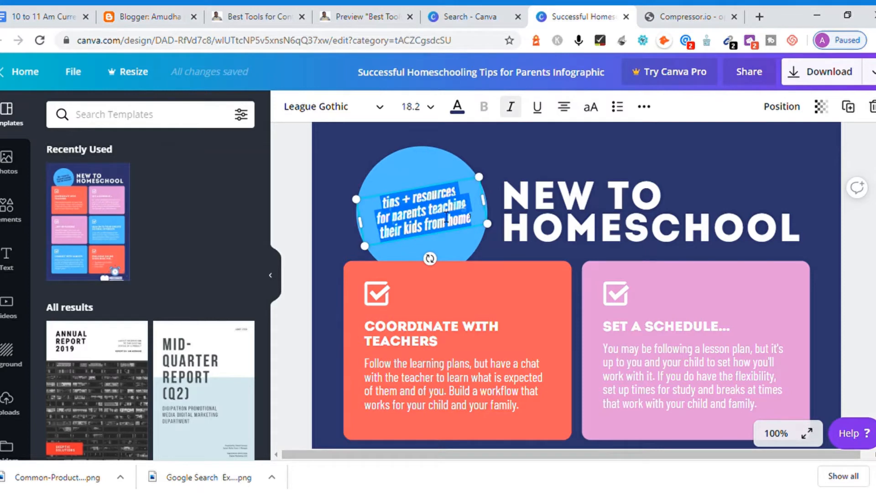
{"action": "type", "text": "Tools"}
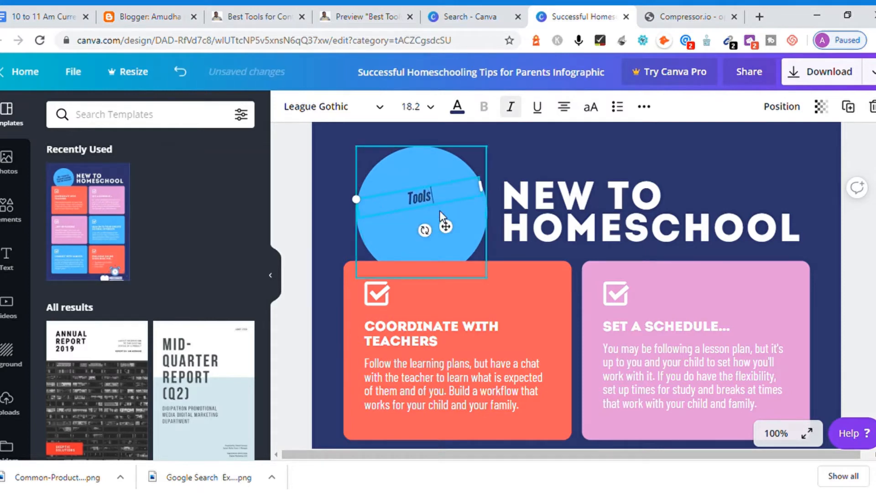
{"action": "key", "text": "BackSpace"}
{"action": "type", "text": "Productivity"}
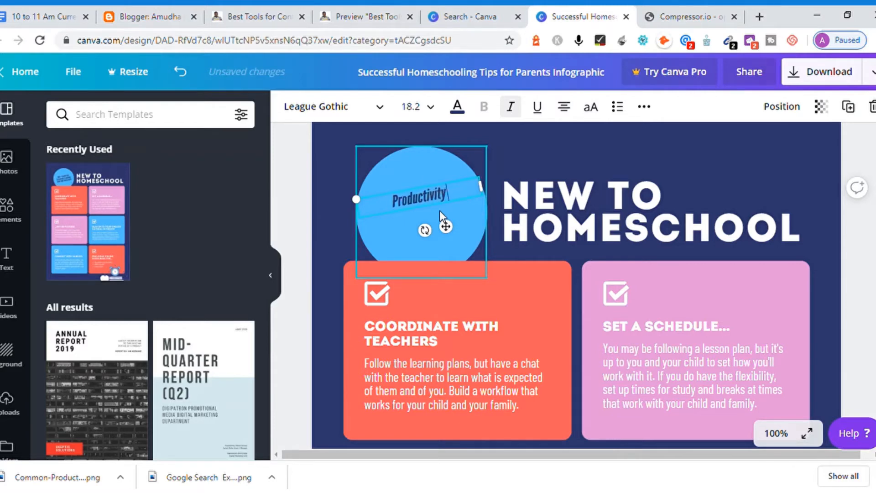
{"action": "type", "text": " Tool"}
Extend the circle's text to read "List of Free Productivity Tools anyone can use!" and shift it slightly down within the circle.
{"action": "key", "text": "Home"}
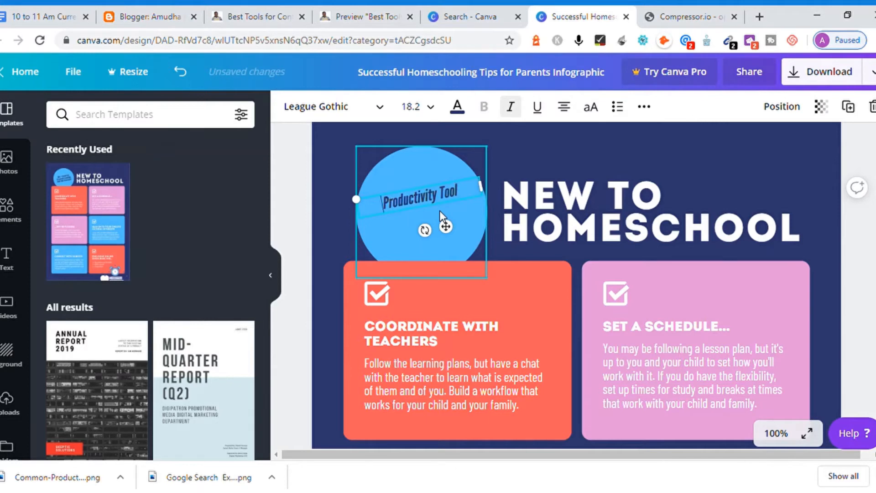
{"action": "type", "text": "Lis"}
{"action": "type", "text": "t of"}
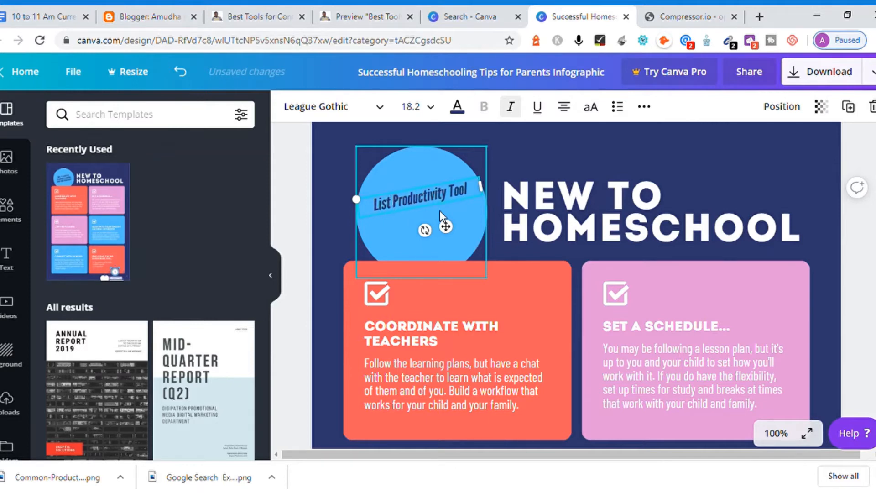
{"action": "type", "text": " Free Productivity Tool"}
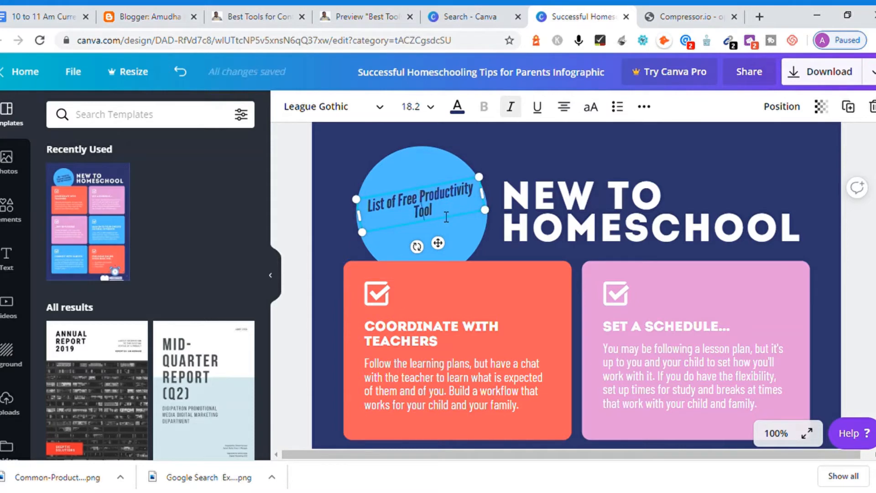
{"action": "type", "text": "s"}
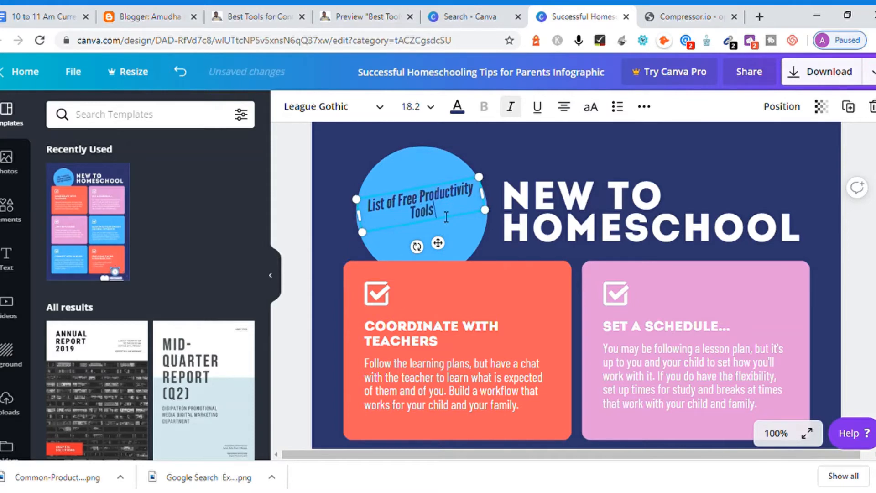
{"action": "type", "text": " anyone"}
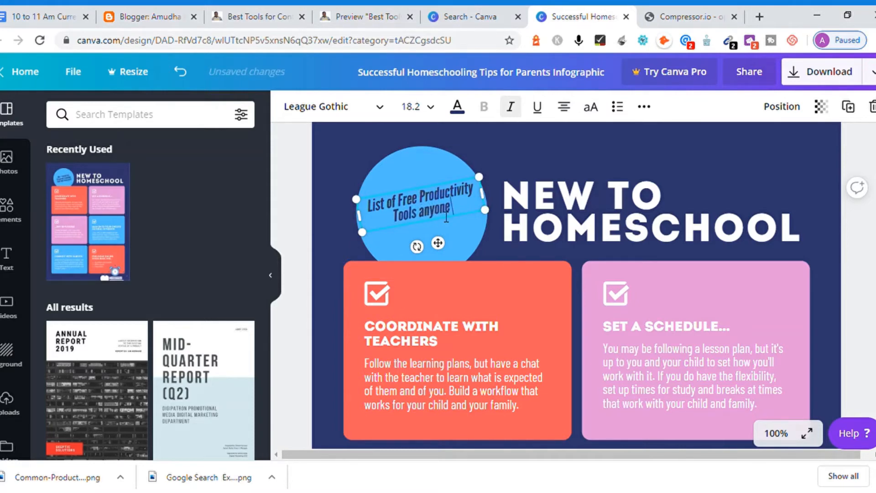
{"action": "type", "text": " can use"}
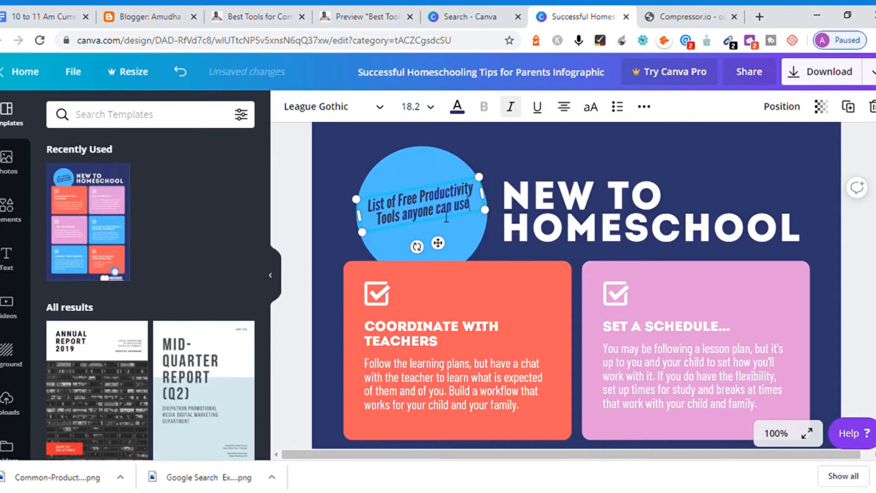
{"action": "type", "text": "!"}
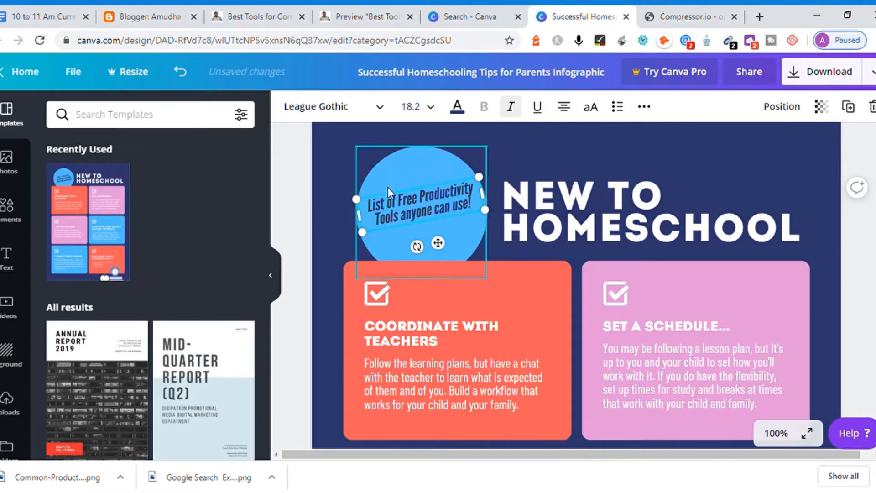
{"action": "left_click_drag", "start_coordinate": [393, 200], "coordinate": [395, 208]}
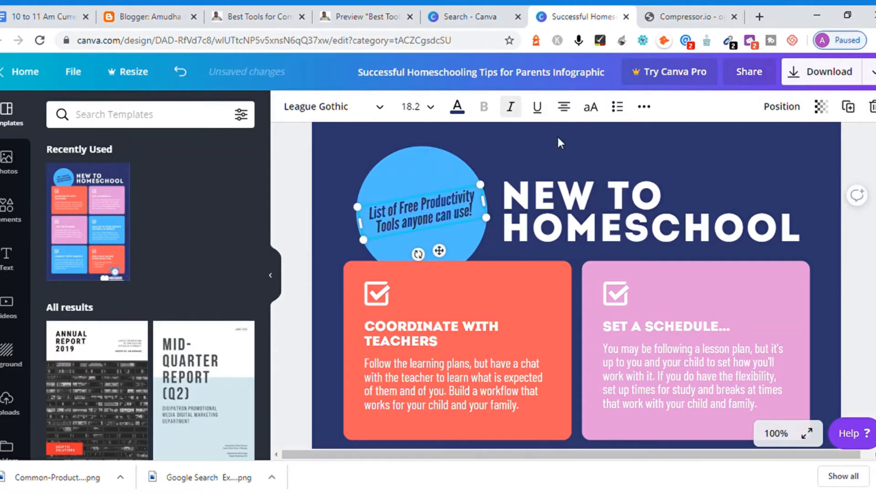
Select the "New to Homeschool" heading text, switch to Blogger and copy the title of the content creation tools post from its editor.
{"action": "left_click", "coordinate": [573, 204]}
{"action": "double_click", "coordinate": [577, 206]}
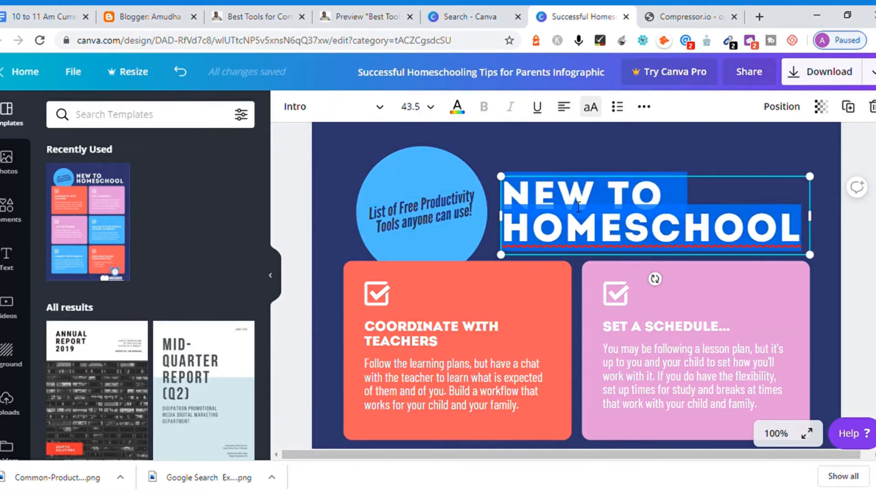
{"action": "left_click", "coordinate": [158, 18]}
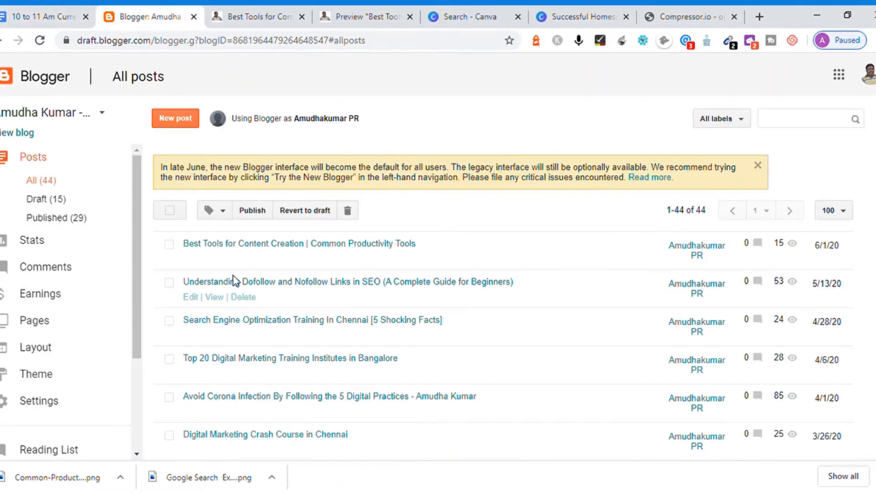
{"action": "left_click", "coordinate": [193, 259]}
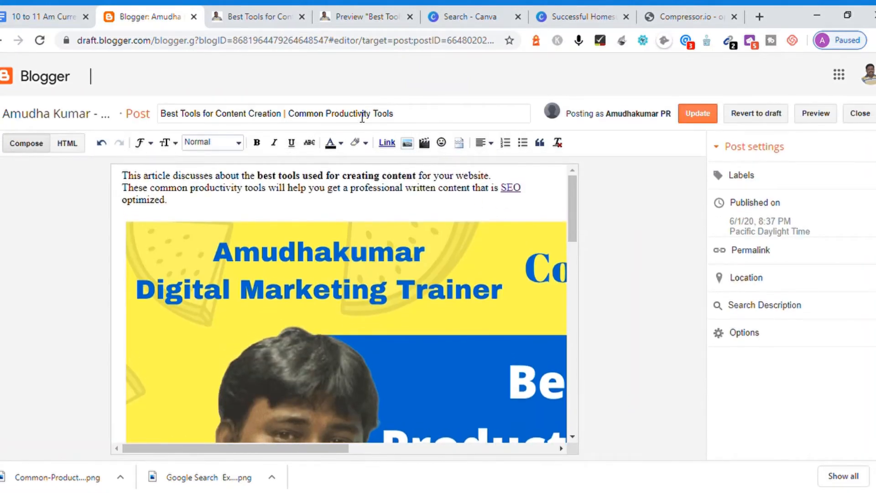
{"action": "triple_click", "coordinate": [359, 119]}
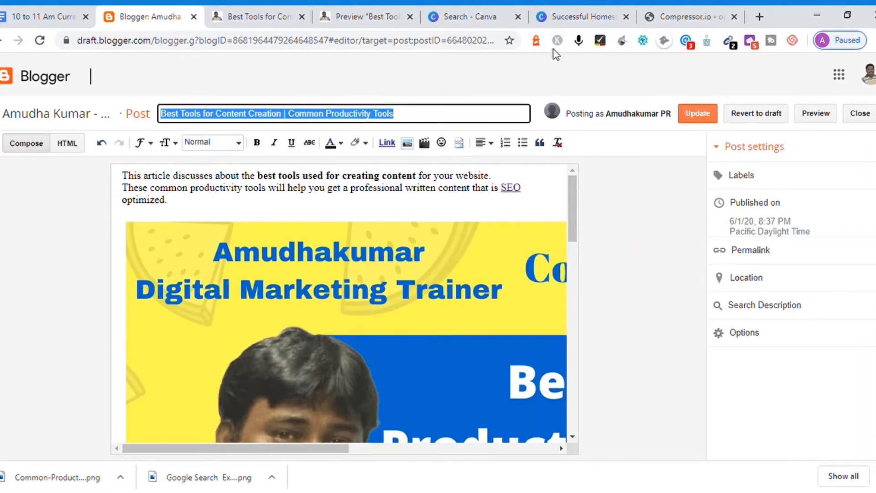
Return to the Canva infographic, replace the heading with "Best Tools for Content Creation | Common Productivity Tools" and move it up.
{"action": "left_click", "coordinate": [483, 16]}
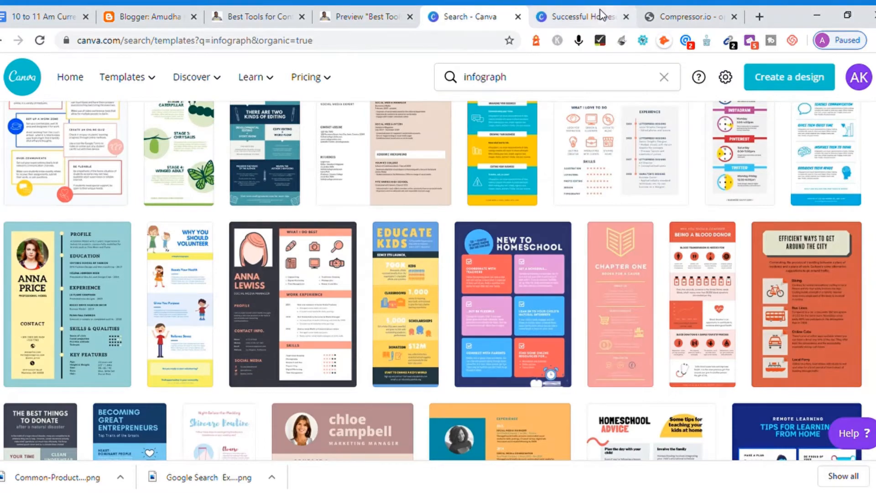
{"action": "left_click", "coordinate": [537, 17]}
{"action": "type", "text": "BEST TOOLS FOR CONTENT CREATION | COMMON PRODUCTIVITY TOOLS"}
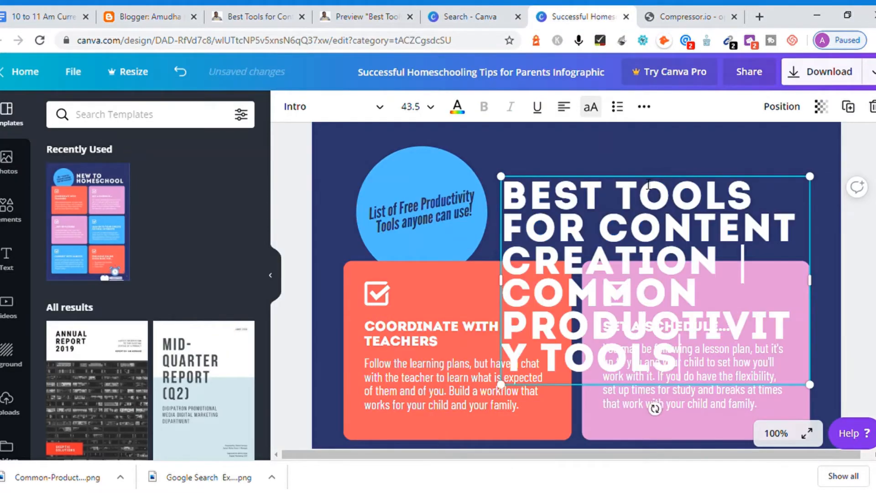
{"action": "left_click_drag", "start_coordinate": [609, 181], "coordinate": [603, 150]}
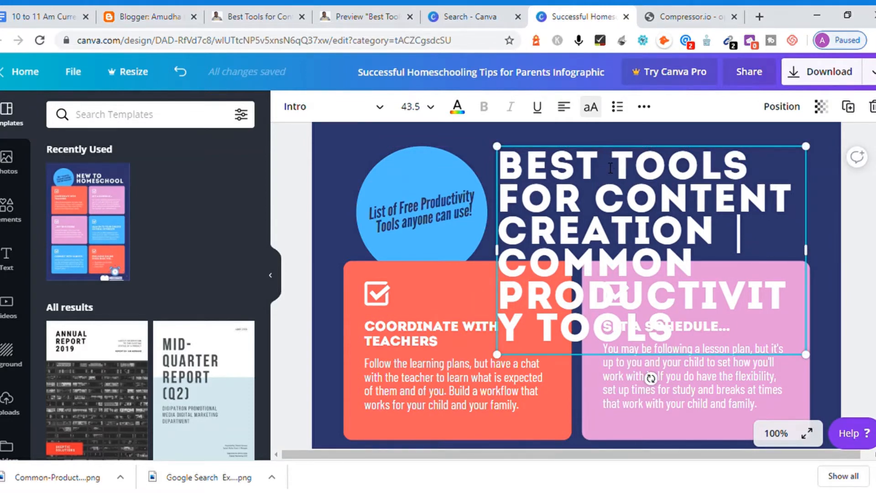
Insert "PRODUCTIVITY" before "TOOLS" at the start of the infographic heading.
{"action": "left_click", "coordinate": [610, 168]}
{"action": "type", "text": "PRODU"}
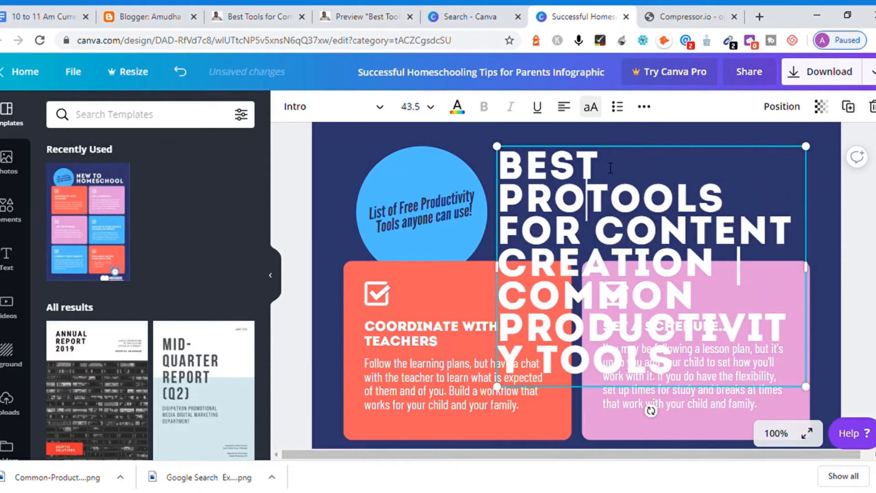
{"action": "type", "text": "CTIVITY"}
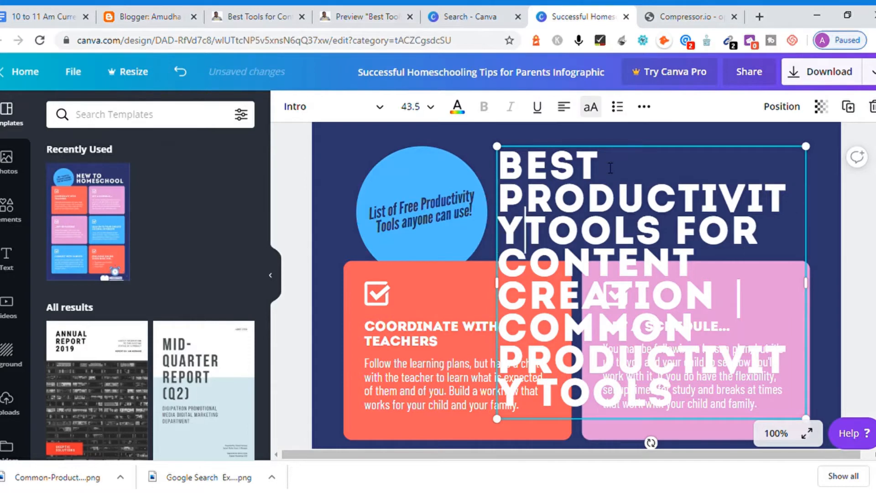
Separate "PRODUCTIVITY" and "TOOLS" with a space and delete "| COMMON PRODUCTIVITY TOOLS" from the end of the heading.
{"action": "key", "text": "Right"}
{"action": "key", "text": "Right"}
{"action": "key", "text": "Right"}
{"action": "key", "text": "Right"}
{"action": "key", "text": "Right"}
{"action": "key", "text": "Right"}
{"action": "key", "text": "Right"}
{"action": "key", "text": "Right"}
{"action": "key", "text": "Right"}
{"action": "key", "text": "Right"}
{"action": "key", "text": "Right"}
{"action": "key", "text": "Right"}
{"action": "key", "text": "Right"}
{"action": "key", "text": "Right"}
{"action": "key", "text": "Right"}
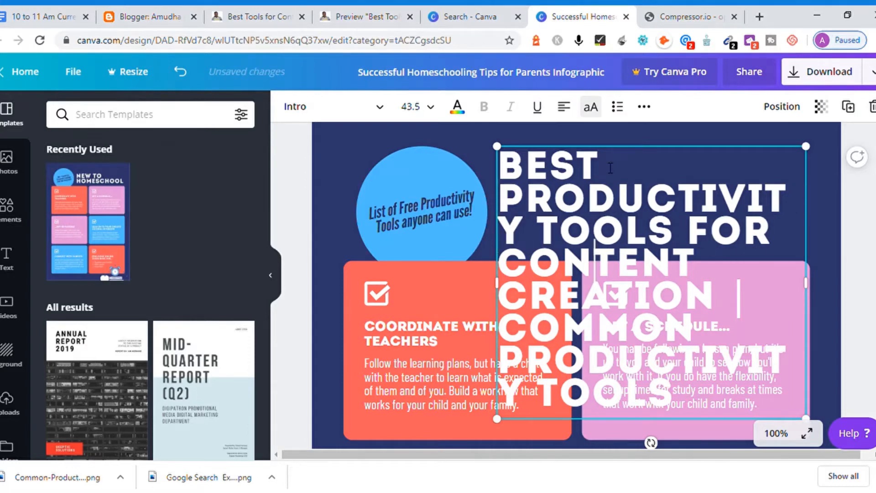
{"action": "key", "text": "Right"}
{"action": "key", "text": "Right"}
{"action": "key", "text": "Right"}
{"action": "key", "text": "Right"}
{"action": "key", "text": "Right"}
{"action": "key", "text": "Right"}
{"action": "key", "text": "Right"}
{"action": "key", "text": "Right"}
{"action": "key", "text": "Right"}
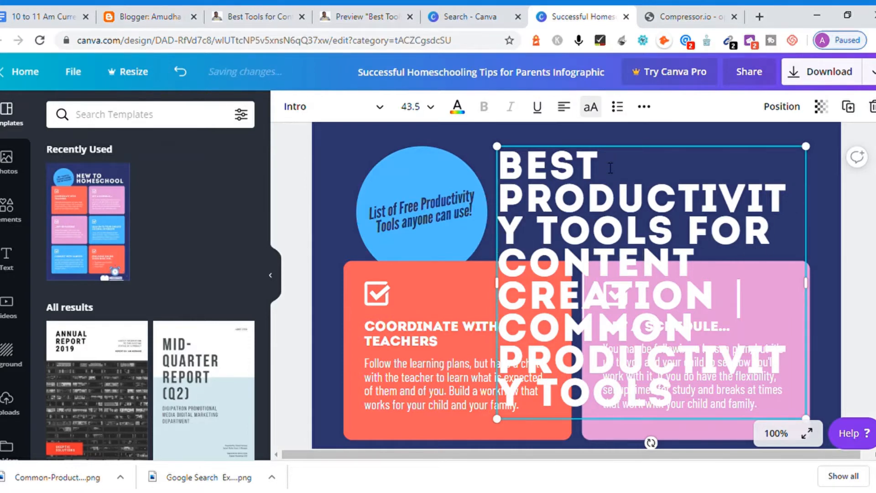
{"action": "key", "text": "Right"}
{"action": "key", "text": "Right"}
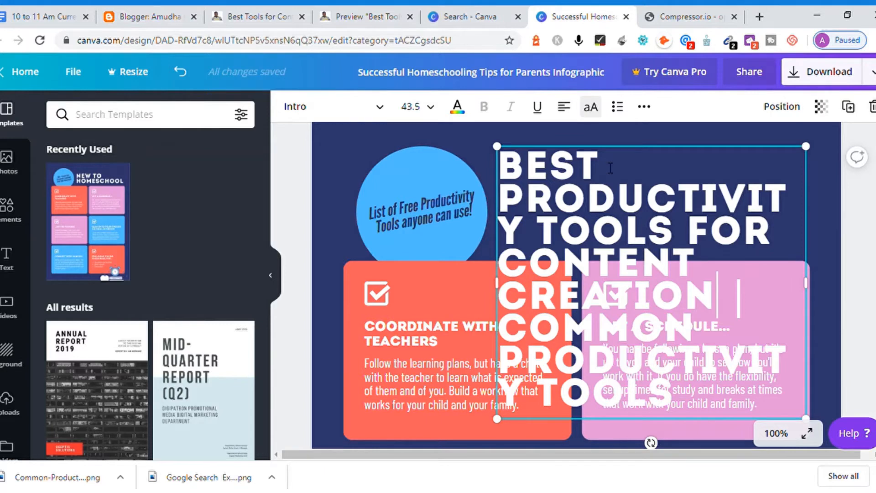
{"action": "key", "text": "Delete"}
{"action": "key", "text": "Delete"}
{"action": "key", "text": "Delete"}
{"action": "key", "text": "Delete"}
{"action": "key", "text": "Delete"}
{"action": "key", "text": "Delete"}
{"action": "key", "text": "Delete"}
{"action": "key", "text": "Delete"}
{"action": "key", "text": "Delete"}
{"action": "key", "text": "Delete"}
{"action": "key", "text": "Delete"}
{"action": "key", "text": "Delete"}
{"action": "key", "text": "Delete"}
{"action": "key", "text": "Delete"}
{"action": "key", "text": "Delete"}
{"action": "key", "text": "Delete"}
{"action": "key", "text": "Delete"}
{"action": "key", "text": "Delete"}
{"action": "key", "text": "Delete"}
{"action": "key", "text": "Delete"}
{"action": "key", "text": "Delete"}
{"action": "key", "text": "Delete"}
{"action": "key", "text": "Delete"}
{"action": "key", "text": "Delete"}
{"action": "key", "text": "Delete"}
{"action": "key", "text": "Delete"}
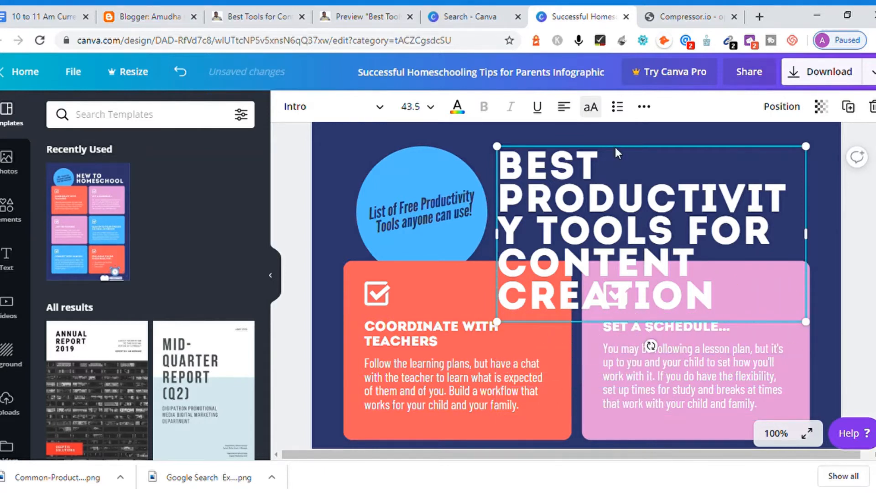
Move the heading slightly up, widen its text box to fit "PRODUCTIVITY" on one line, and set its font size to 35.
{"action": "left_click_drag", "start_coordinate": [622, 151], "coordinate": [620, 144]}
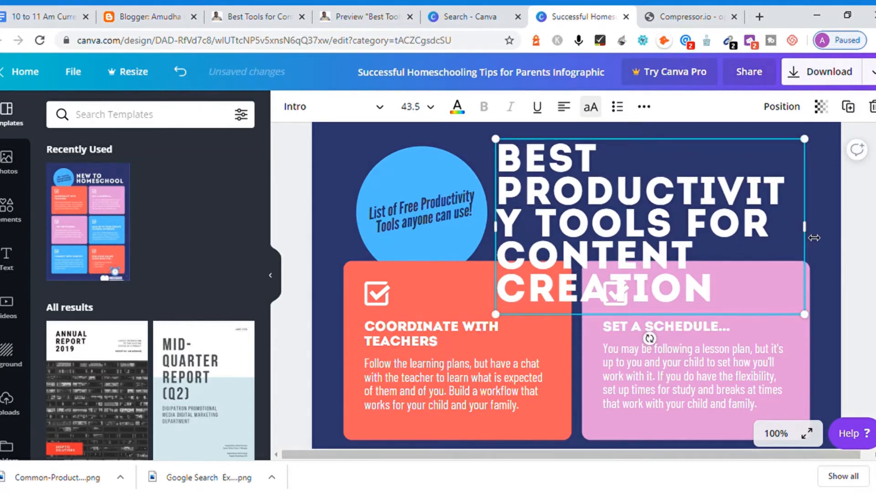
{"action": "left_click_drag", "start_coordinate": [815, 237], "coordinate": [846, 228]}
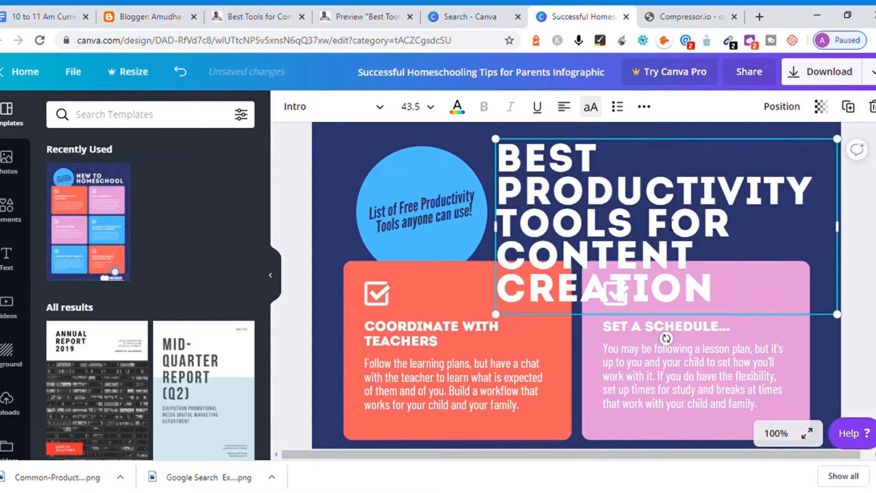
{"action": "key", "text": "ctrl+a"}
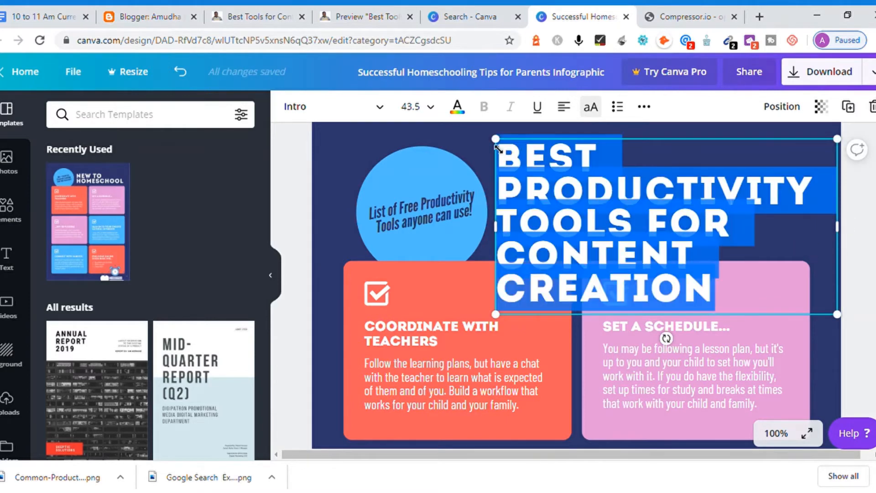
{"action": "left_click", "coordinate": [415, 110]}
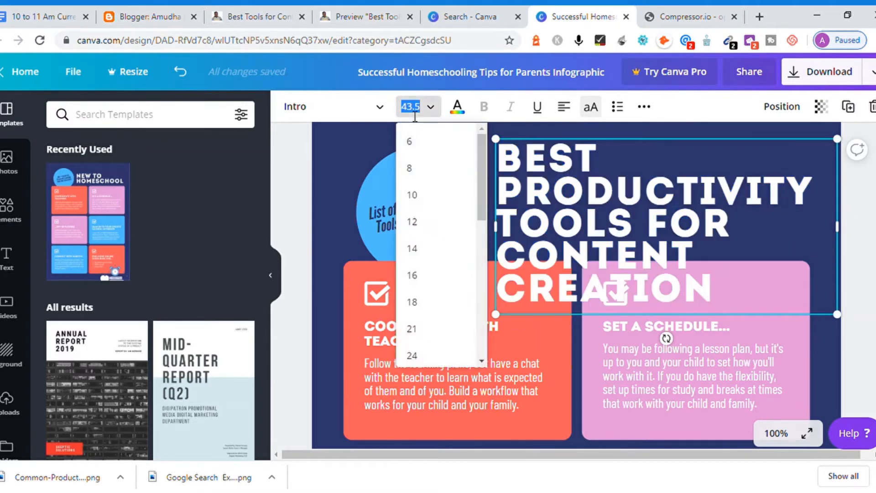
{"action": "type", "text": "35"}
{"action": "key", "text": "Return"}
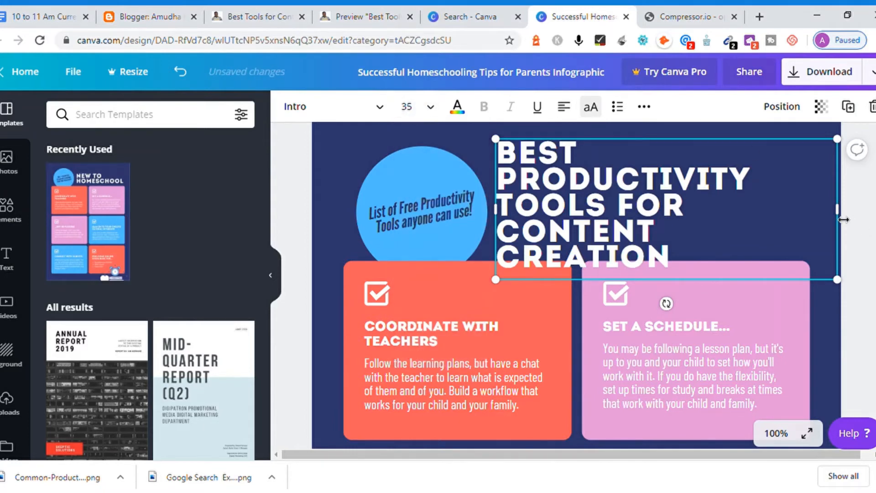
Widen the infographic heading's text box slightly, center its text, and nudge the box away from the page's right edge.
{"action": "left_click_drag", "start_coordinate": [843, 219], "coordinate": [852, 219]}
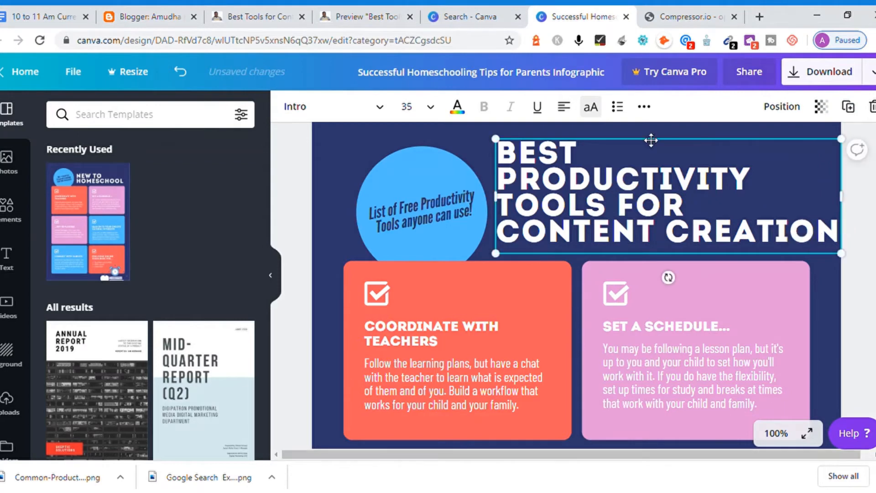
{"action": "left_click", "coordinate": [566, 109]}
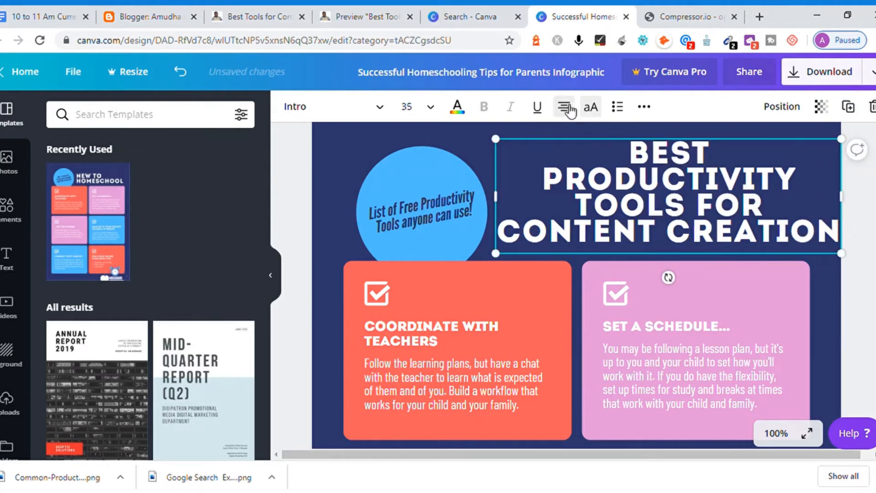
{"action": "left_click", "coordinate": [566, 109]}
{"action": "left_click", "coordinate": [565, 108]}
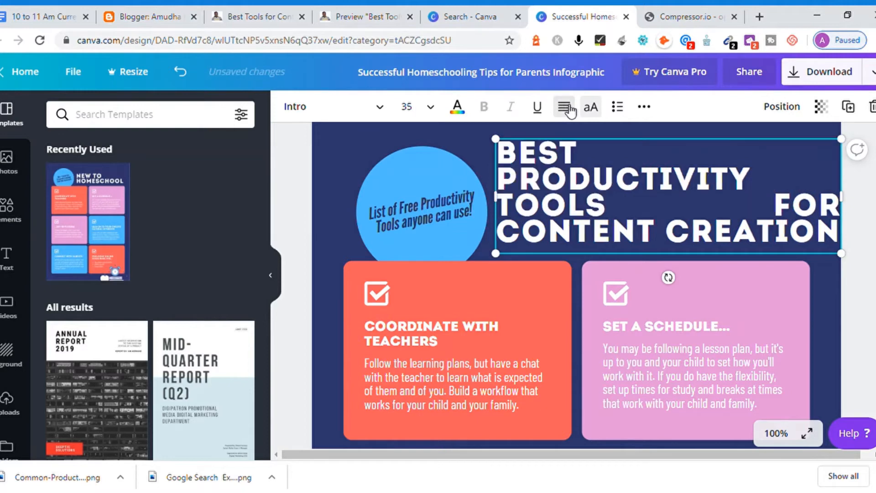
{"action": "left_click", "coordinate": [568, 110]}
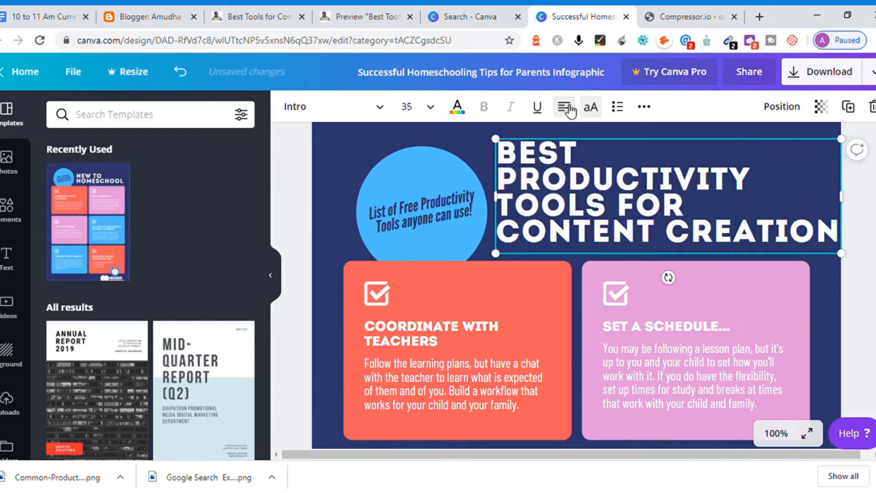
{"action": "left_click", "coordinate": [569, 113]}
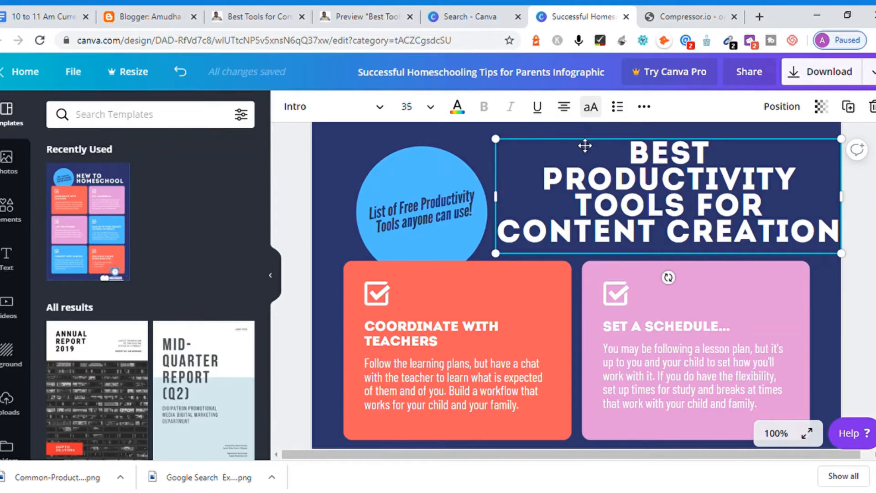
{"action": "left_click_drag", "start_coordinate": [583, 147], "coordinate": [576, 145]}
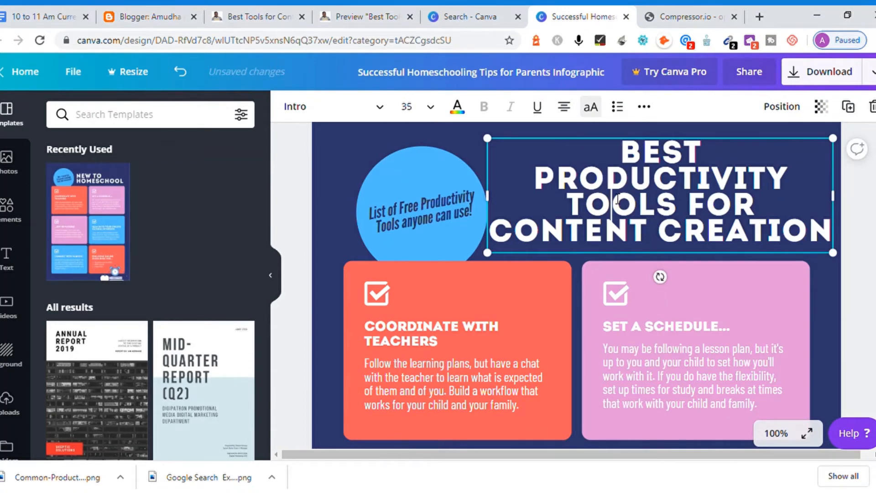
Try the Archivo Black font on the whole heading and restore it to Intro.
{"action": "key", "text": "ctrl+a"}
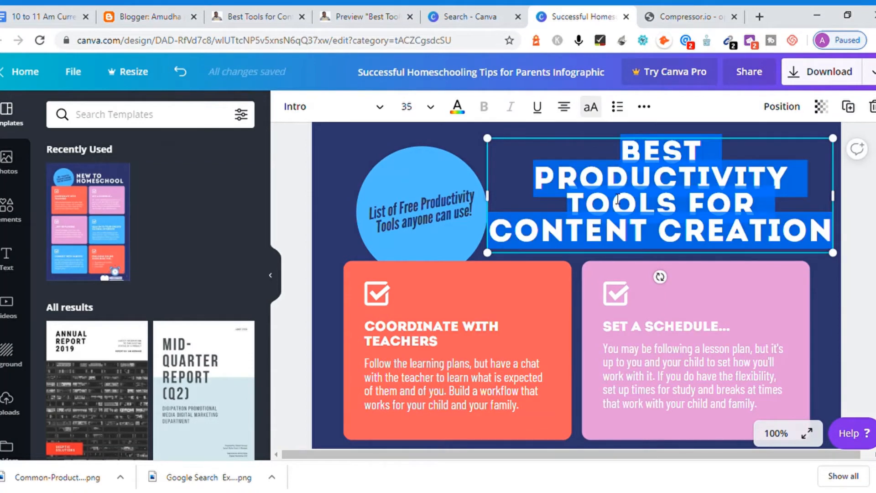
{"action": "left_click", "coordinate": [387, 117]}
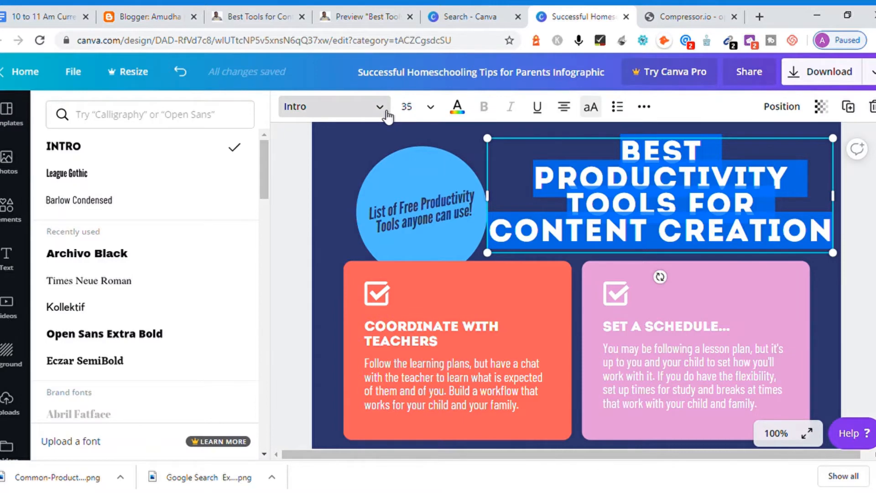
{"action": "left_click", "coordinate": [108, 255]}
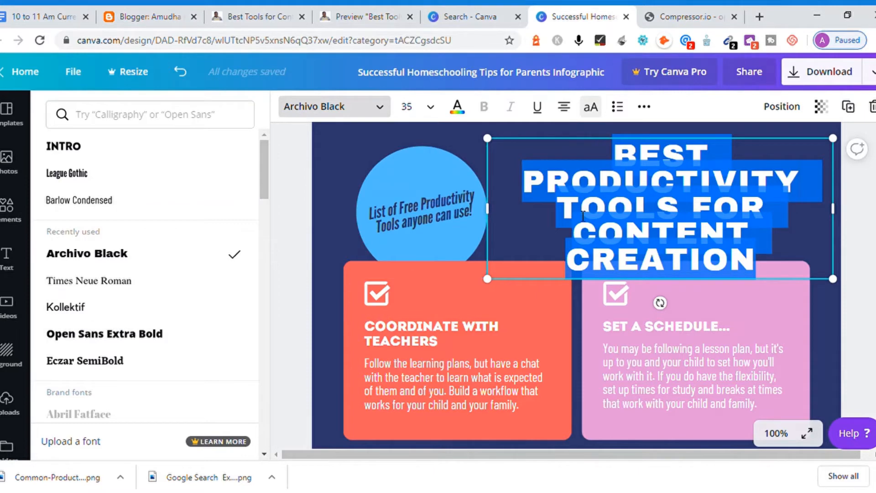
{"action": "left_click", "coordinate": [87, 148]}
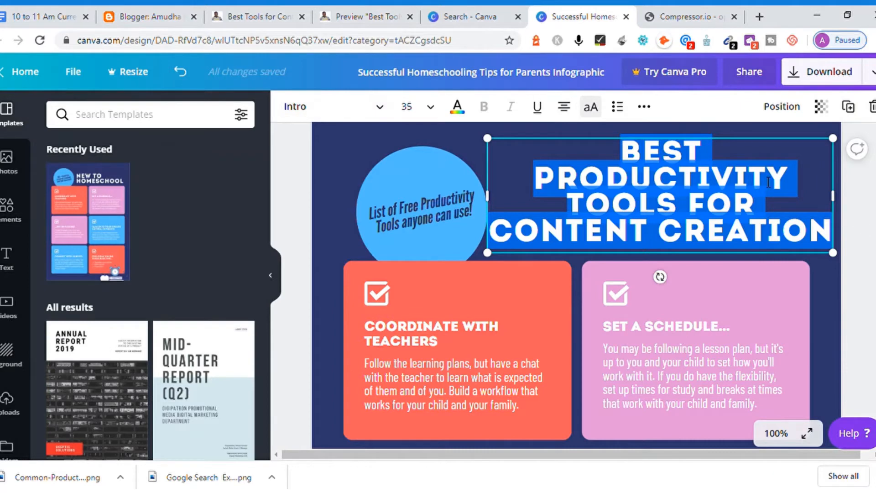
{"action": "left_click", "coordinate": [820, 287]}
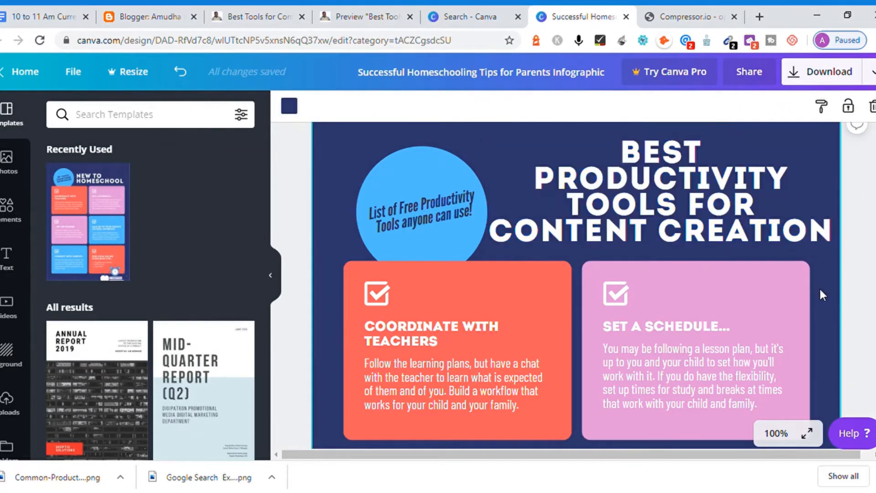
Set the heading's letter spacing to 19 and its line height to 1.37.
{"action": "left_click", "coordinate": [662, 181]}
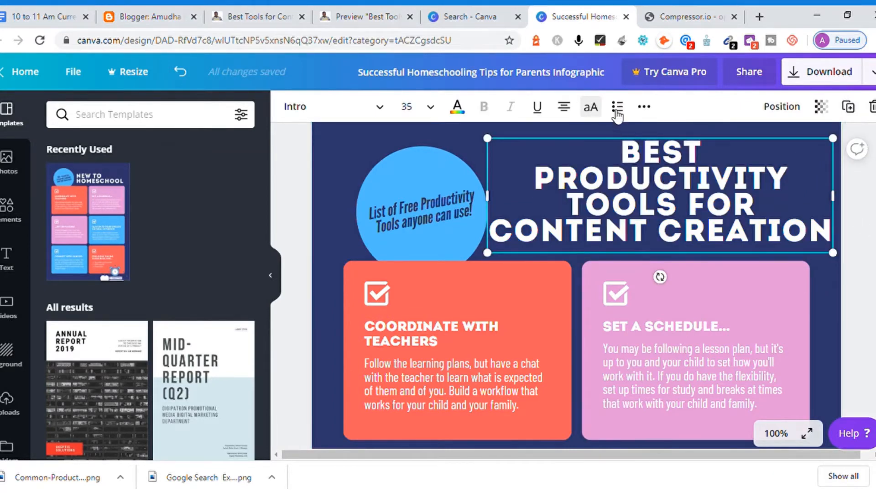
{"action": "left_click", "coordinate": [646, 107]}
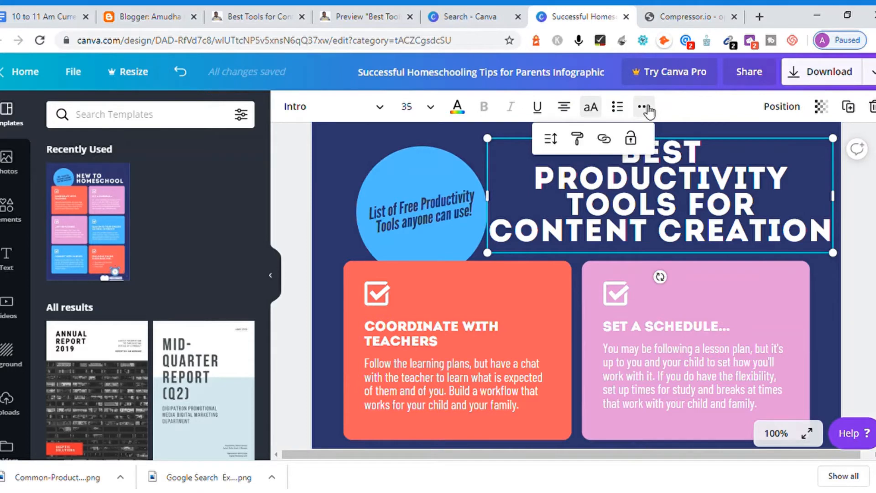
{"action": "left_click", "coordinate": [550, 138]}
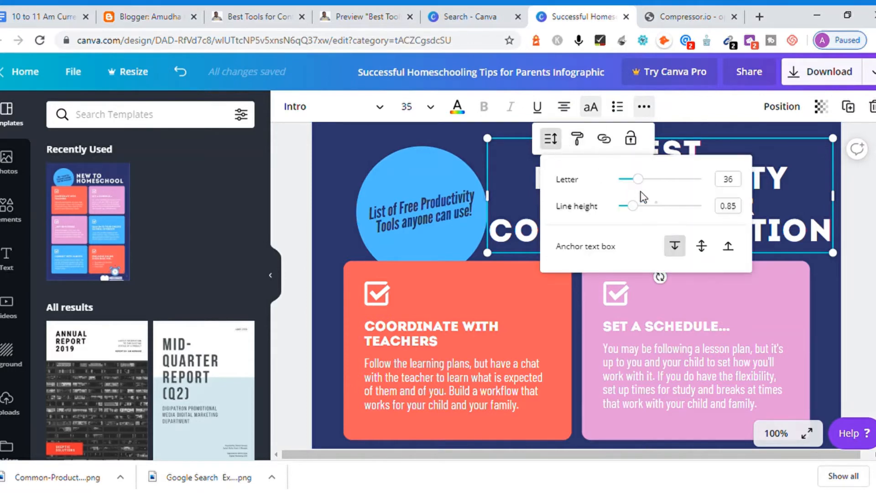
{"action": "left_click_drag", "start_coordinate": [632, 205], "coordinate": [660, 211]}
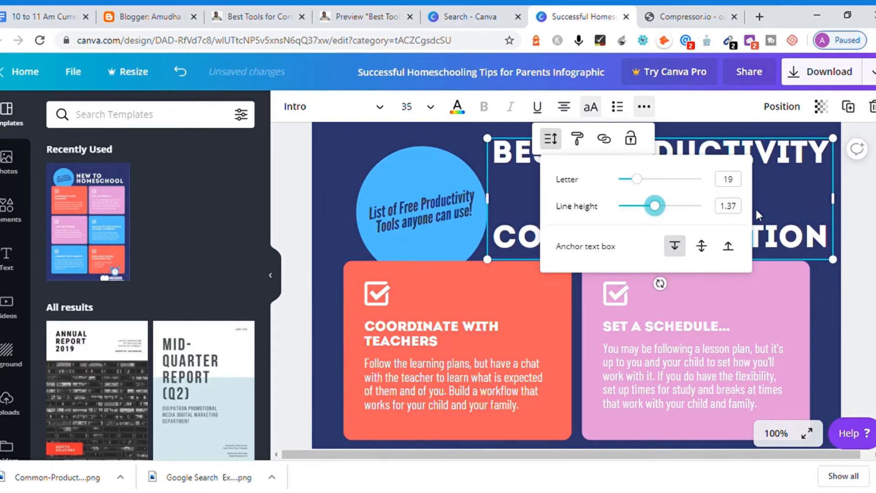
{"action": "left_click", "coordinate": [873, 274]}
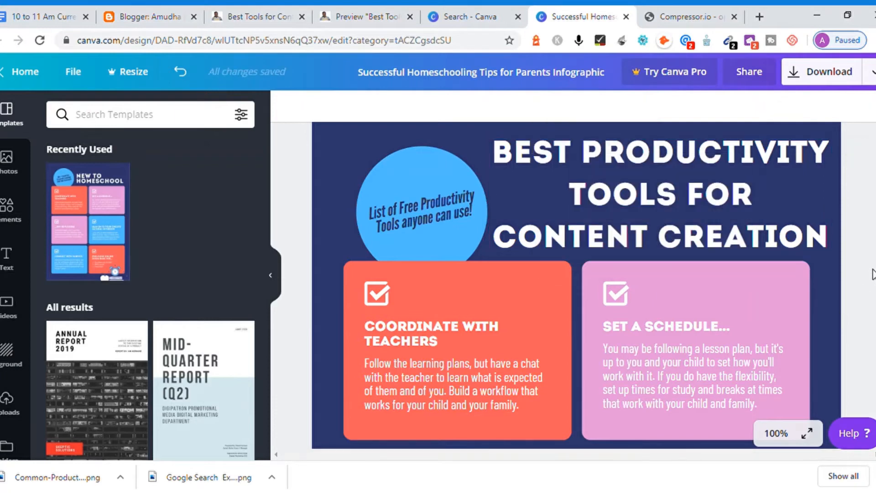
Move the blue circle and its "List of Free Productivity Tools anyone can use!" text up and left, away from the heading.
{"action": "left_click", "coordinate": [693, 194]}
{"action": "left_click", "coordinate": [416, 193]}
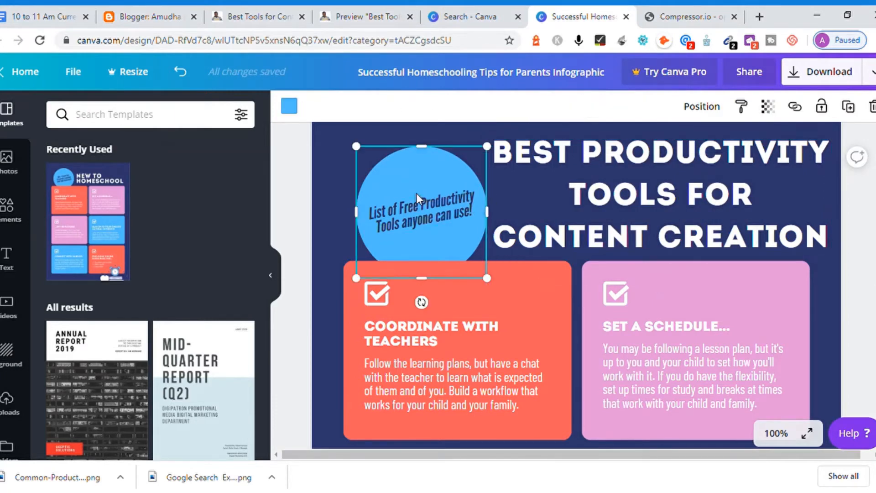
{"action": "left_click_drag", "start_coordinate": [417, 193], "coordinate": [403, 179]}
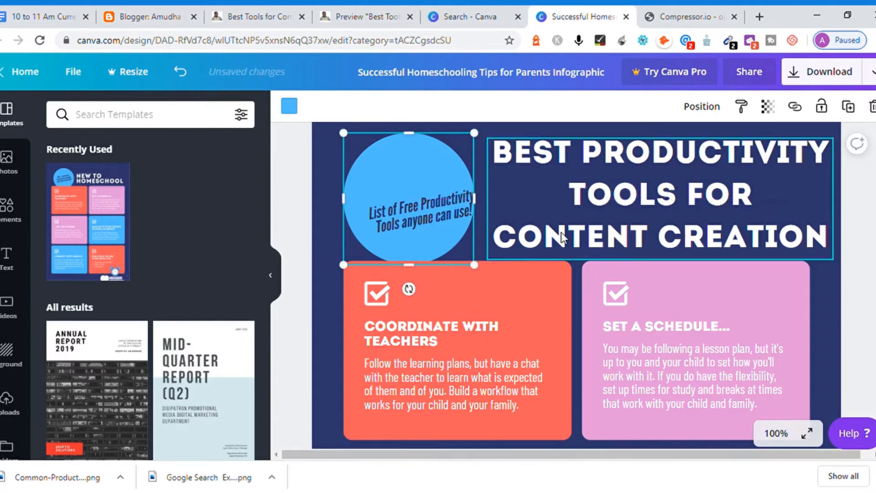
{"action": "left_click", "coordinate": [428, 212]}
{"action": "left_click_drag", "start_coordinate": [428, 212], "coordinate": [418, 201]}
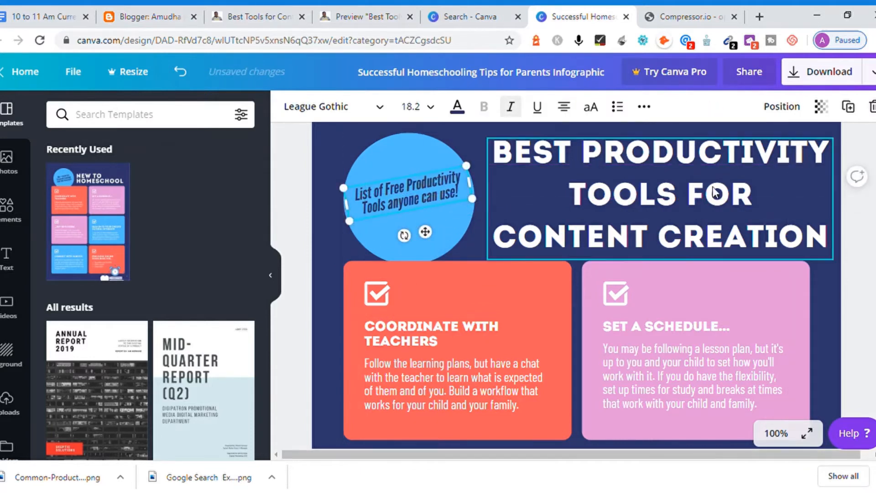
Look through the infographic's cards and select the "Coordinate with Teachers" title text in the first card.
{"action": "scroll", "coordinate": [576, 283], "scroll_direction": "down", "scroll_amount": 5}
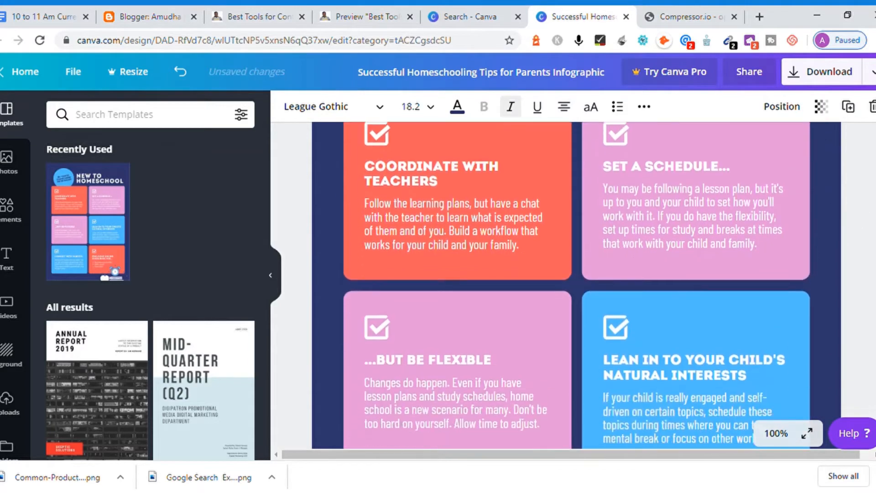
{"action": "scroll", "coordinate": [576, 283], "scroll_direction": "down", "scroll_amount": 4}
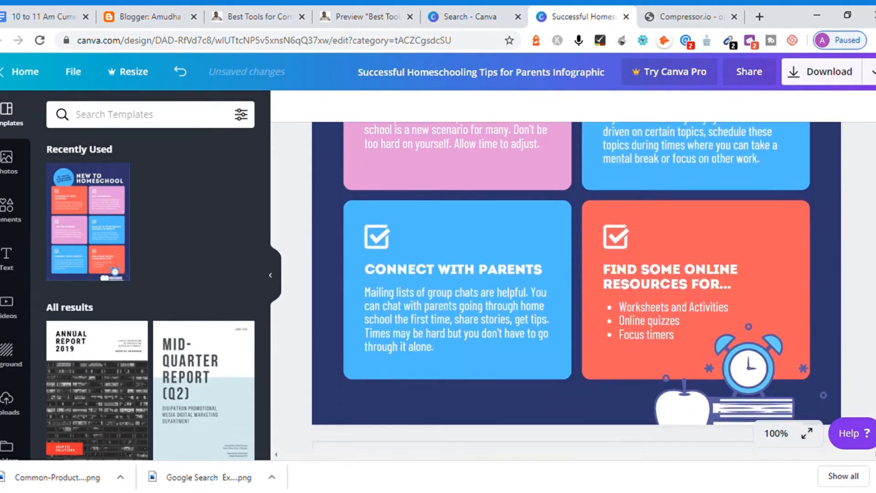
{"action": "scroll", "coordinate": [576, 282], "scroll_direction": "up", "scroll_amount": 10}
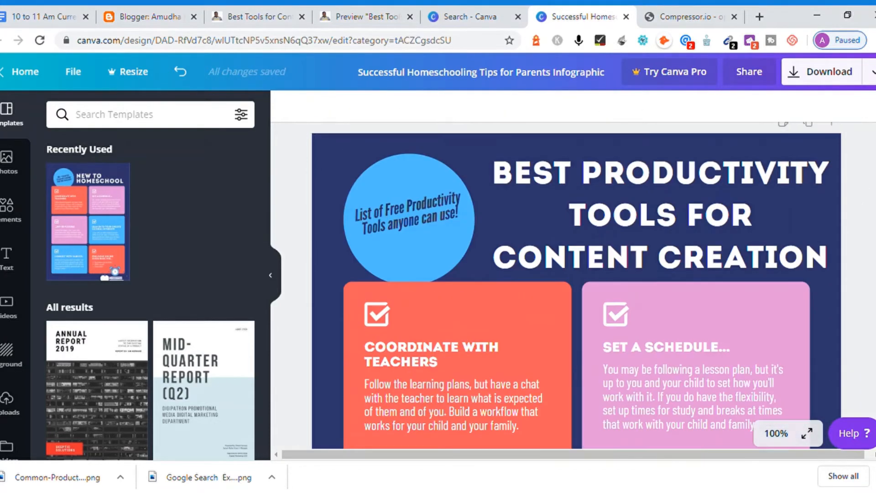
{"action": "scroll", "coordinate": [705, 227], "scroll_direction": "down", "scroll_amount": 3}
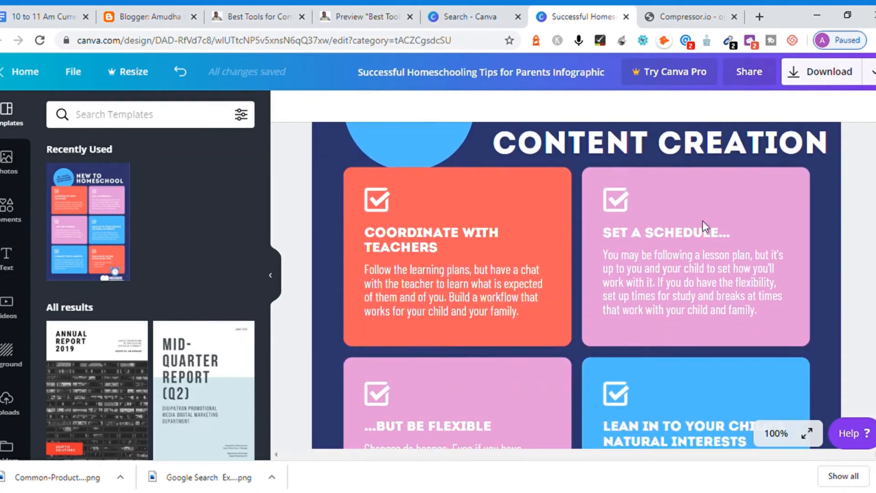
{"action": "left_click", "coordinate": [407, 239]}
{"action": "double_click", "coordinate": [407, 240]}
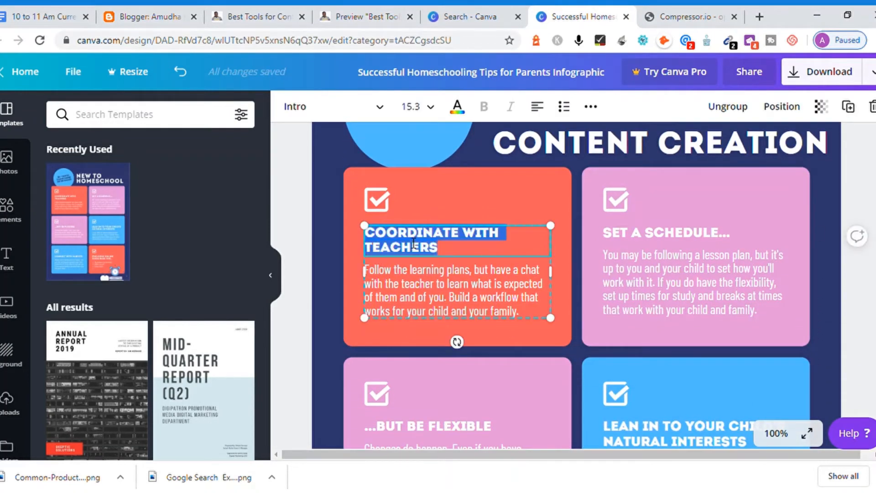
Switch to the Blogger post and select the "Keyword Research" heading below the thumbnail image.
{"action": "left_click", "coordinate": [141, 18]}
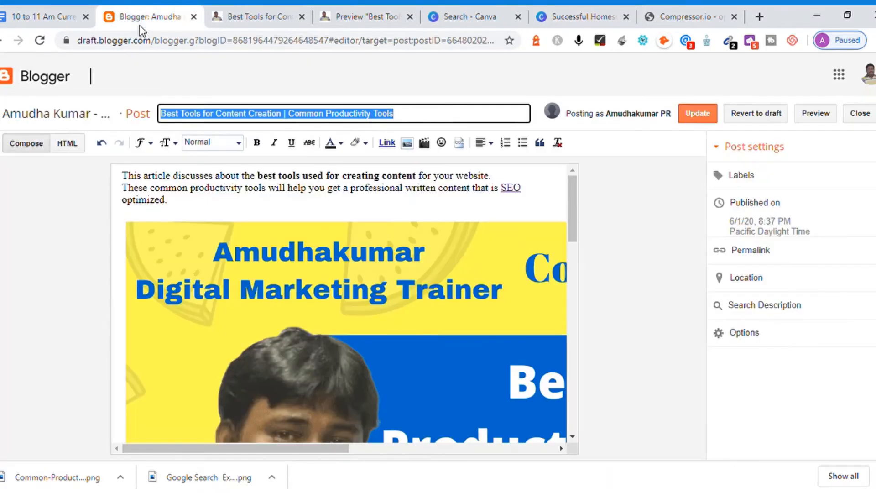
{"action": "left_click_drag", "start_coordinate": [574, 179], "coordinate": [578, 305]}
{"action": "left_click", "coordinate": [225, 380]}
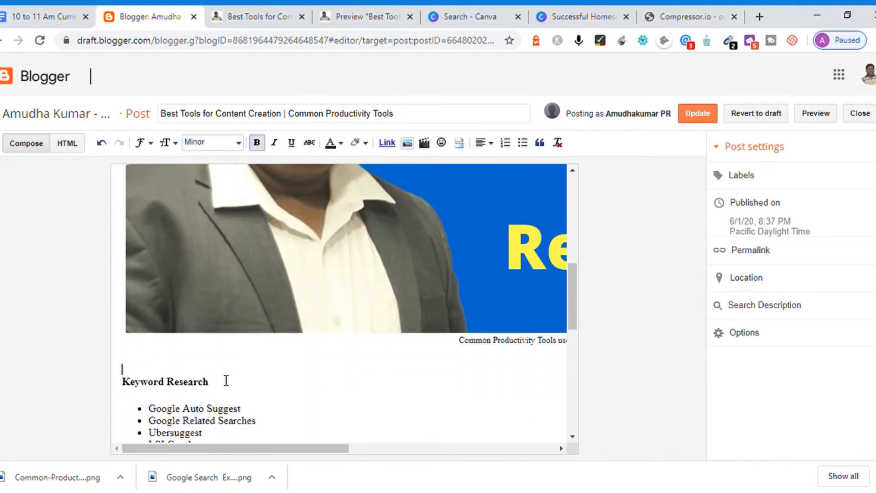
{"action": "triple_click", "coordinate": [226, 380]}
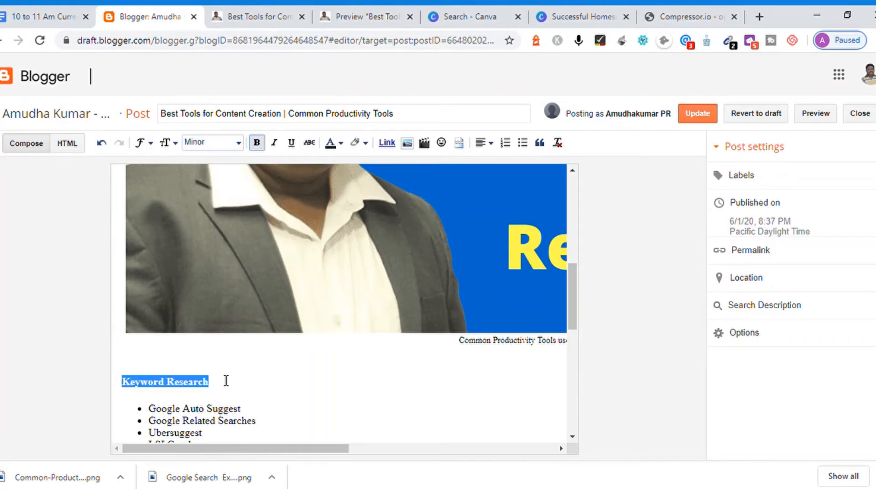
Return to the Canva infographic and close its browser tab.
{"action": "left_click", "coordinate": [531, 16]}
{"action": "key", "text": "ctrl+w"}
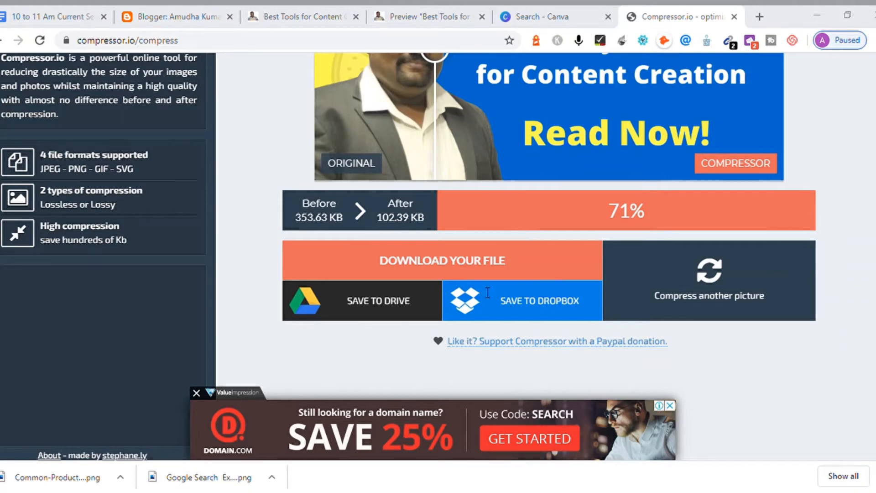
{"action": "key", "text": "Return"}
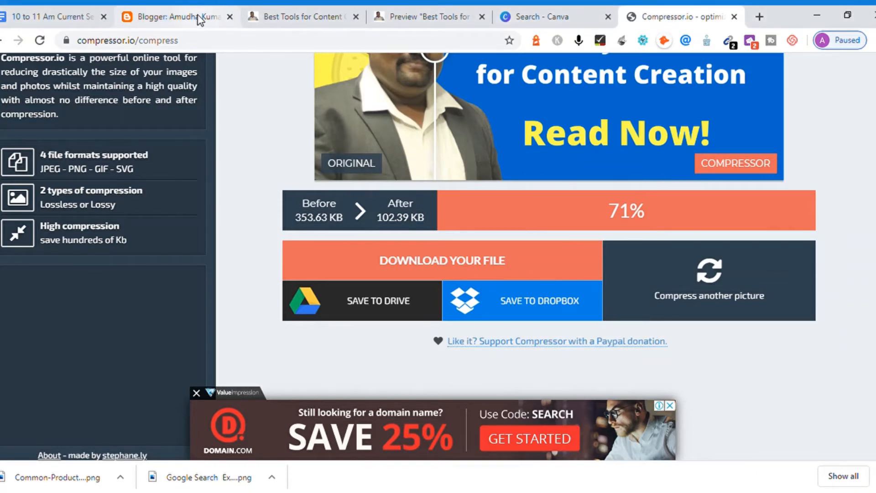
Switch to the Blogger post and select the Keyword Research list items from "Google Auto Suggest" through "Google Trends".
{"action": "left_click", "coordinate": [197, 17]}
{"action": "key", "text": "Down"}
{"action": "key", "text": "Down"}
{"action": "key", "text": "Down"}
{"action": "key", "text": "Down"}
{"action": "key", "text": "Down"}
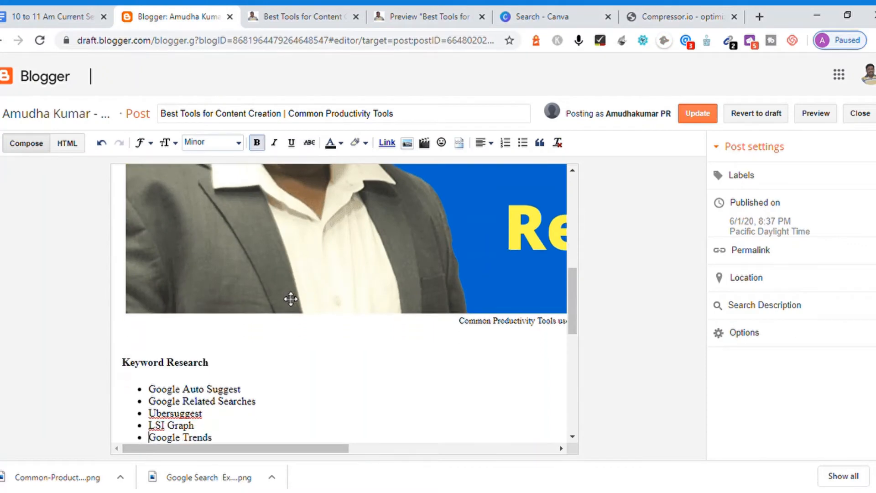
{"action": "key", "text": "Up"}
{"action": "key", "text": "Up"}
{"action": "key", "text": "Up"}
{"action": "key", "text": "Up"}
{"action": "key", "text": "Up"}
{"action": "key", "text": "Down"}
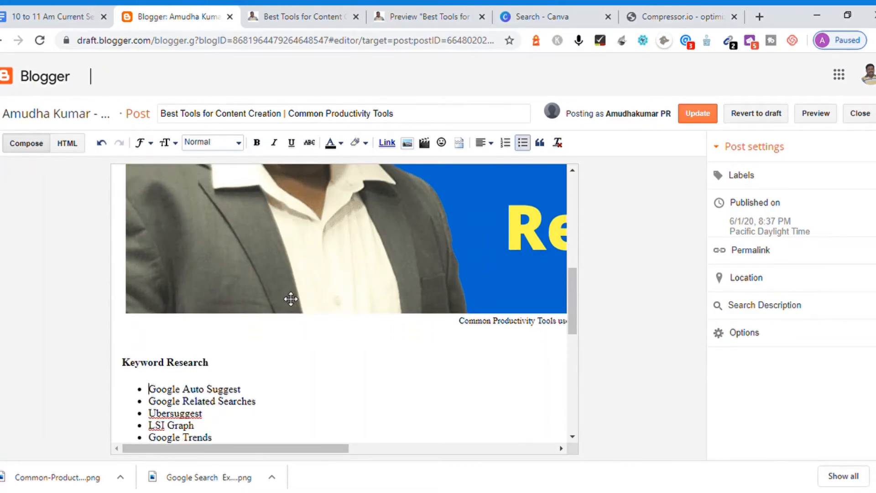
{"action": "key", "text": "shift+Down"}
{"action": "key", "text": "shift+Down"}
{"action": "key", "text": "shift+Down"}
{"action": "key", "text": "shift+Down"}
{"action": "key", "text": "shift+Down"}
{"action": "key", "text": "shift+Down"}
{"action": "key", "text": "shift+Up"}
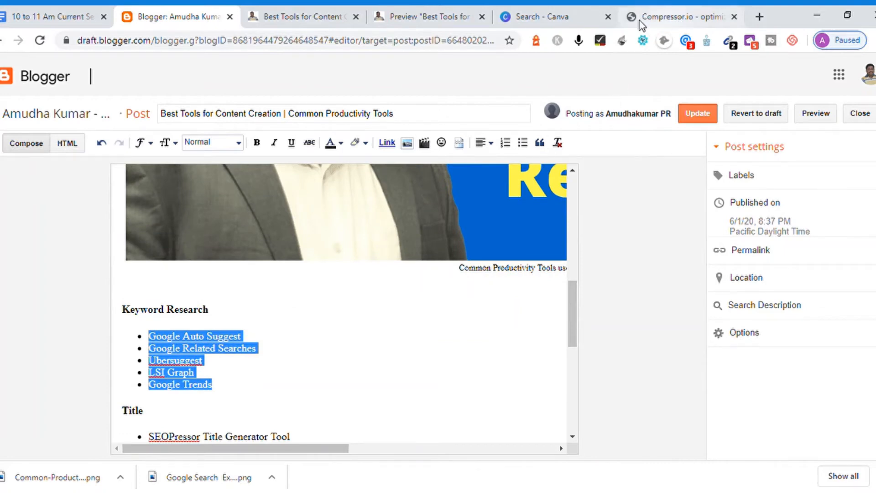
{"action": "left_click", "coordinate": [566, 27]}
{"action": "left_click", "coordinate": [675, 17]}
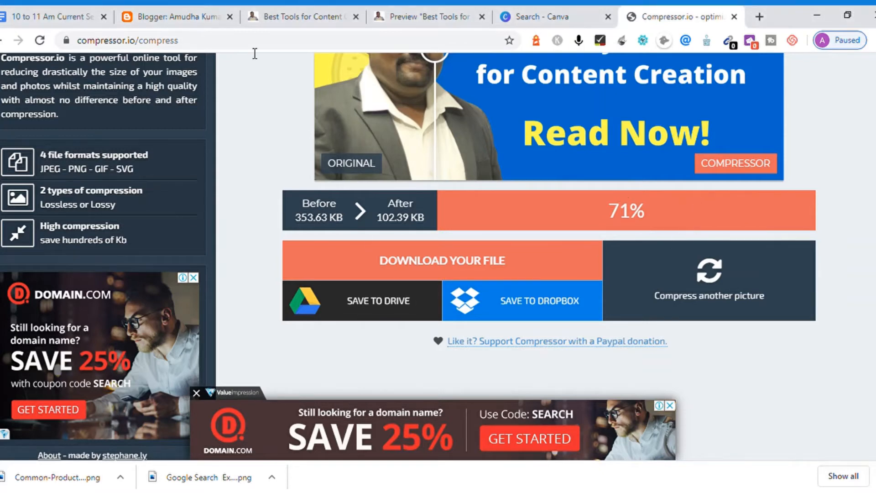
{"action": "left_click", "coordinate": [167, 17]}
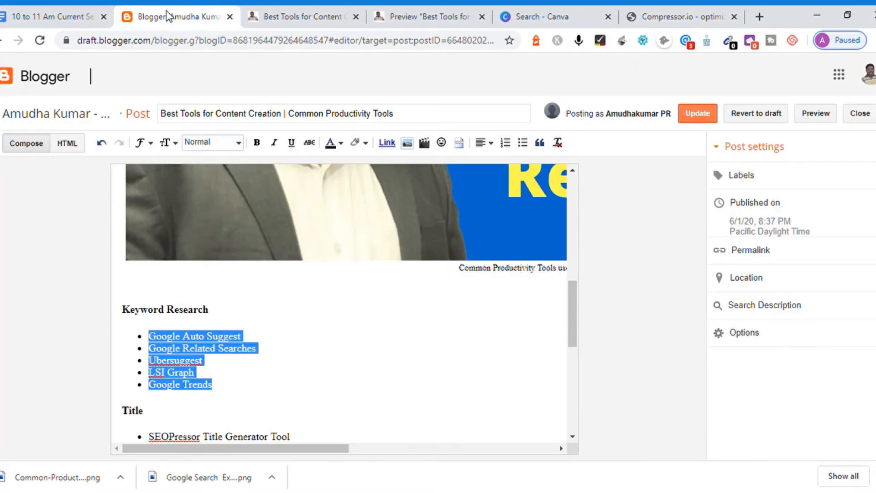
{"action": "left_click", "coordinate": [237, 397]}
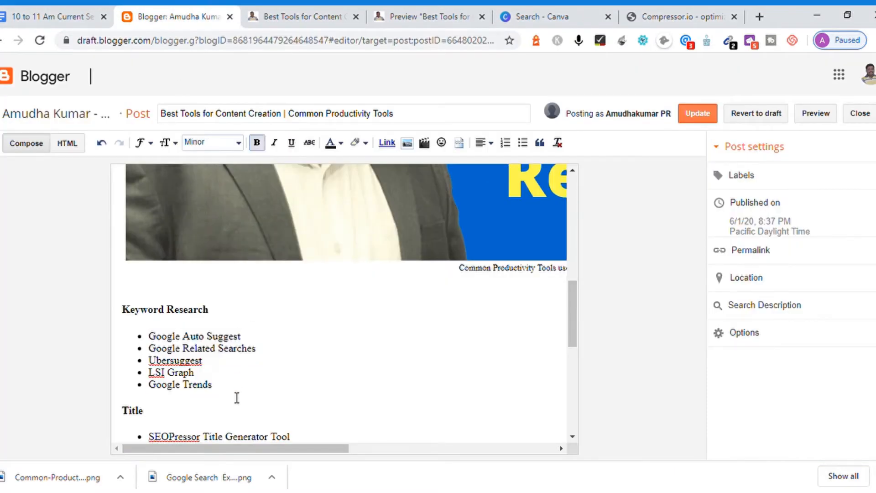
Select the "Title" heading in the post, followed by its list item "SEOPressor Title Generator Tool".
{"action": "key", "text": "shift+Home"}
{"action": "left_click", "coordinate": [513, 8]}
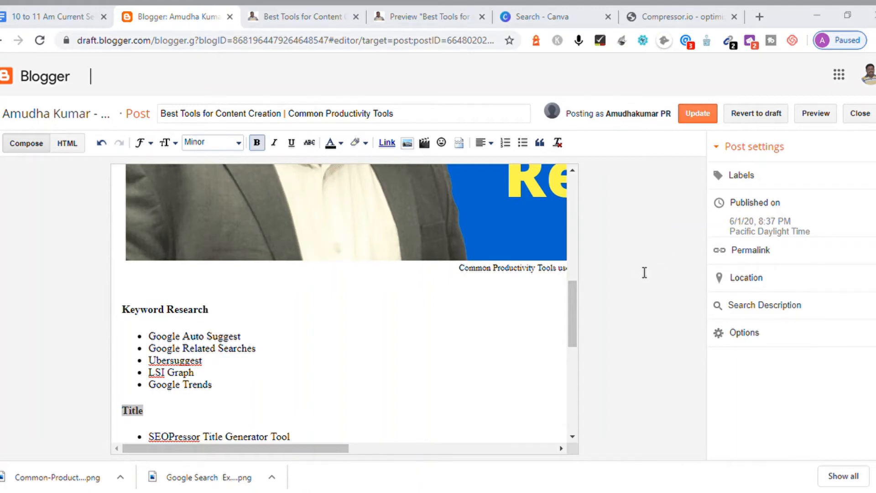
{"action": "left_click", "coordinate": [446, 119]}
{"action": "key", "text": "Down"}
{"action": "key", "text": "Down"}
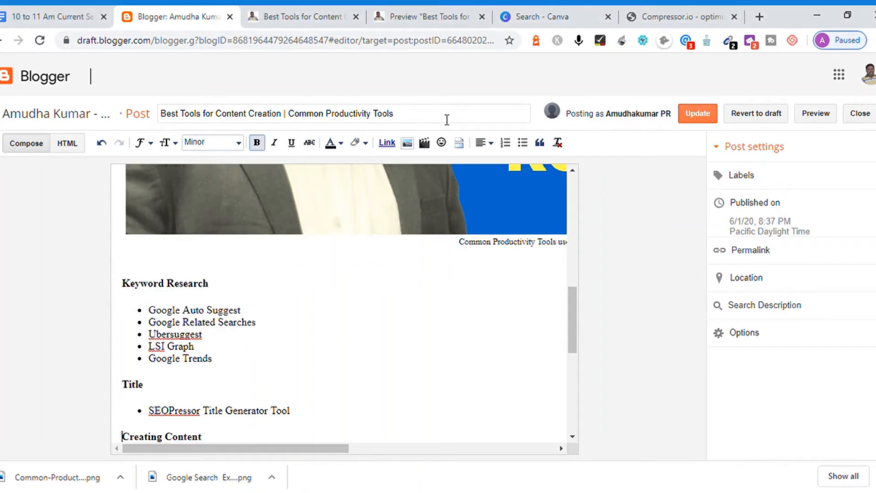
{"action": "key", "text": "Up"}
{"action": "key", "text": "Up"}
{"action": "key", "text": "Down"}
{"action": "key", "text": "shift+End"}
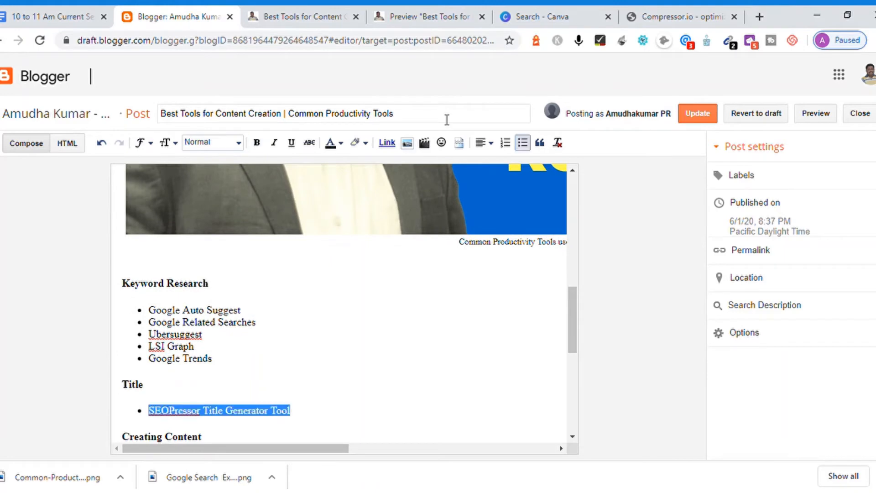
{"action": "left_click", "coordinate": [552, 17]}
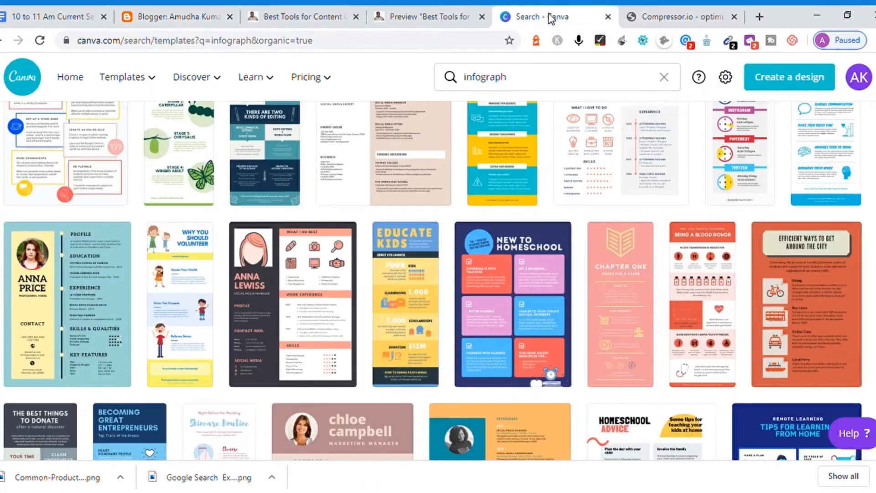
{"action": "left_click", "coordinate": [65, 17]}
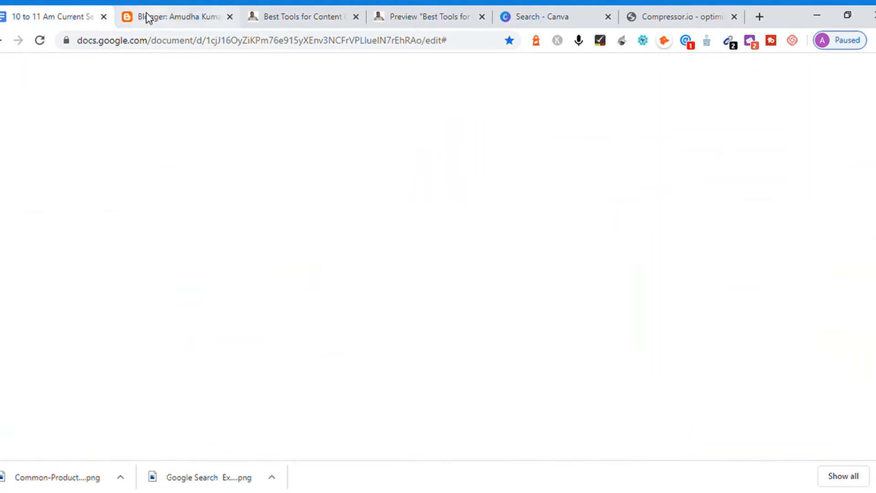
{"action": "left_click", "coordinate": [147, 17]}
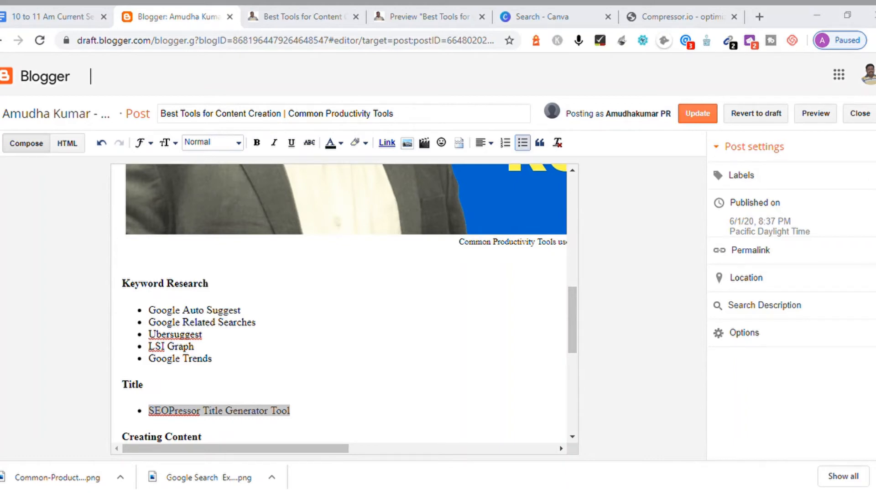
Select the "Creating Content" heading together with its two list items, through "Voice in Voice typing Chrome extension".
{"action": "left_click", "coordinate": [269, 202]}
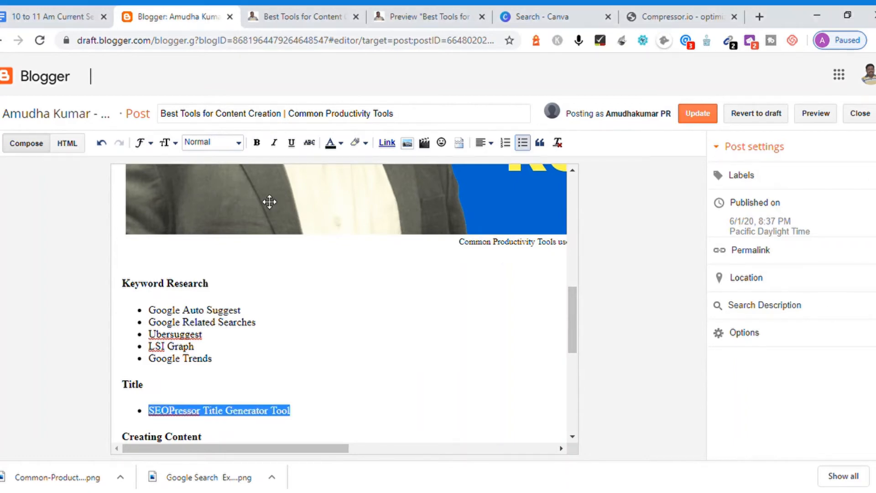
{"action": "left_click", "coordinate": [386, 387]}
{"action": "key", "text": "Down"}
{"action": "key", "text": "Down"}
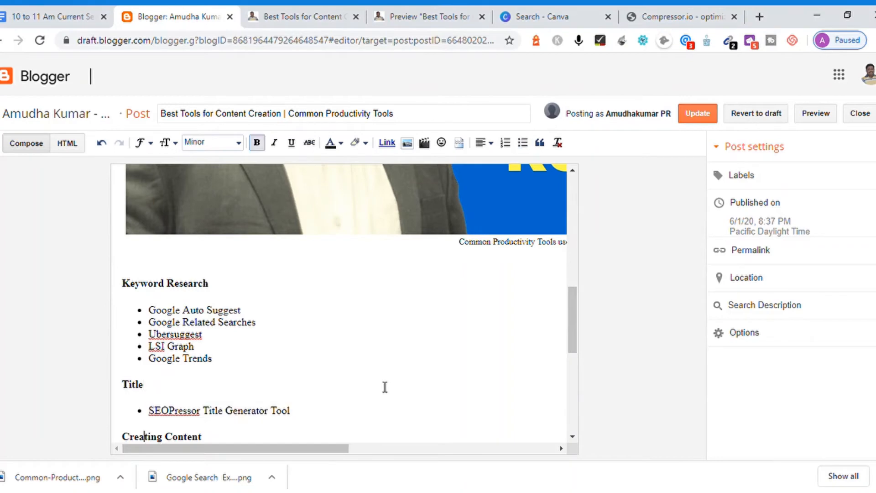
{"action": "key", "text": "Down"}
{"action": "key", "text": "Down"}
{"action": "key", "text": "Down"}
{"action": "key", "text": "Down"}
{"action": "key", "text": "Down"}
{"action": "key", "text": "Up"}
{"action": "key", "text": "Up"}
{"action": "key", "text": "Up"}
{"action": "key", "text": "Up"}
{"action": "key", "text": "Up"}
{"action": "key", "text": "Up"}
{"action": "key", "text": "Down"}
{"action": "key", "text": "Down"}
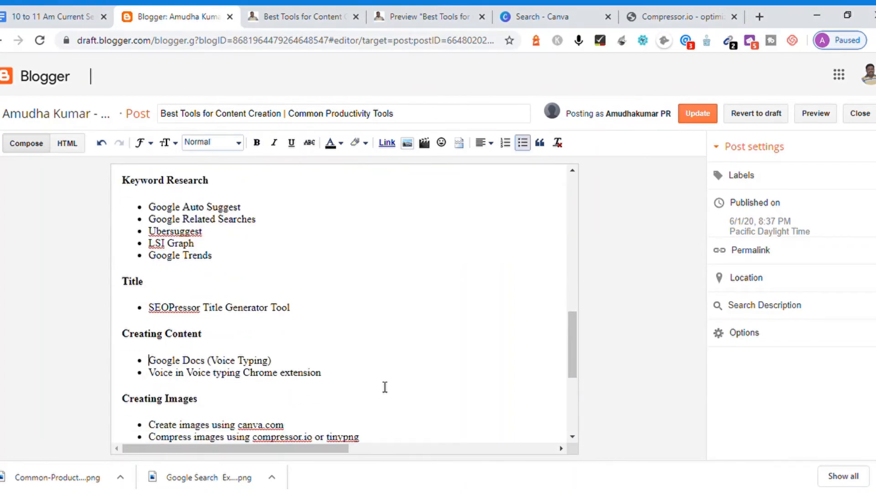
{"action": "key", "text": "Up"}
{"action": "key", "text": "Home"}
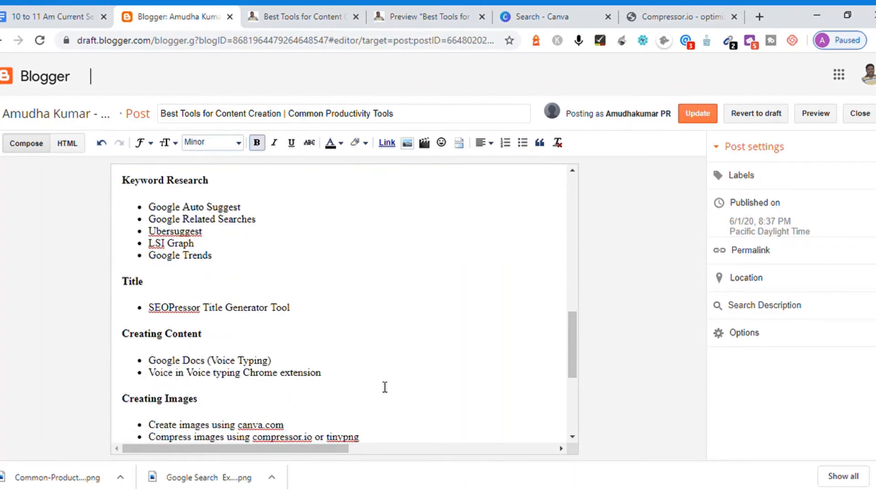
{"action": "key", "text": "shift+Down"}
{"action": "key", "text": "shift+End"}
{"action": "key", "text": "shift+Down"}
{"action": "key", "text": "shift+End"}
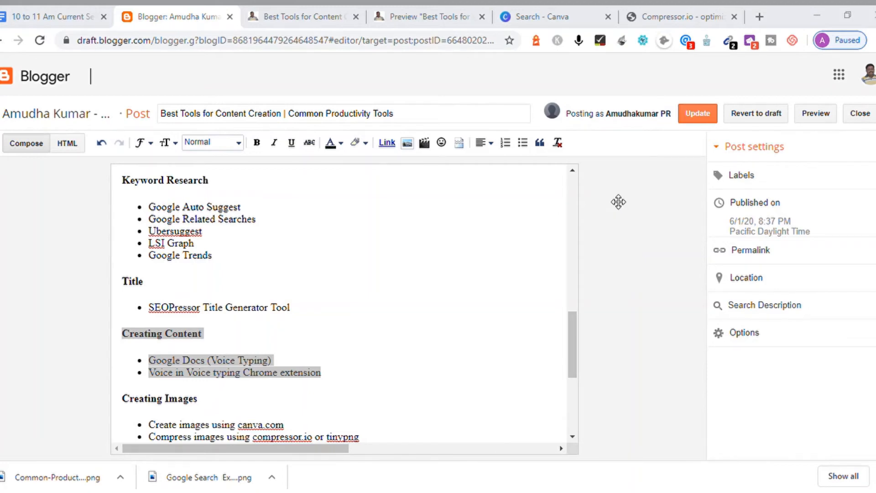
Select the "Creating Images" heading further down the post and switch to the other open window.
{"action": "left_click", "coordinate": [641, 258]}
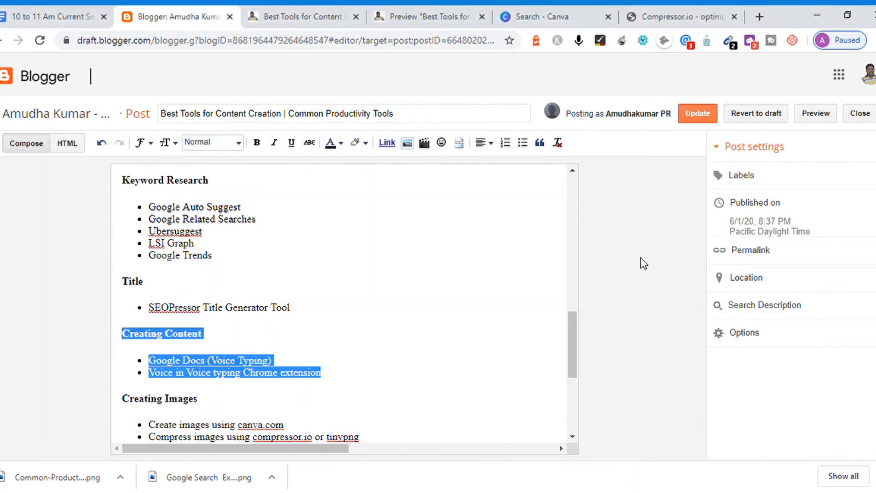
{"action": "left_click_drag", "start_coordinate": [574, 336], "coordinate": [573, 382]}
{"action": "left_click", "coordinate": [241, 248]}
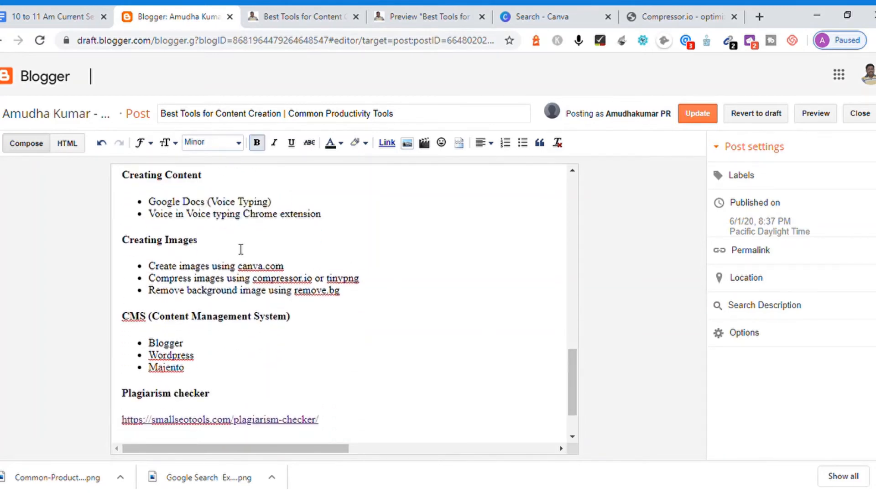
{"action": "key", "text": "shift+Home"}
{"action": "key", "text": "alt+Tab"}
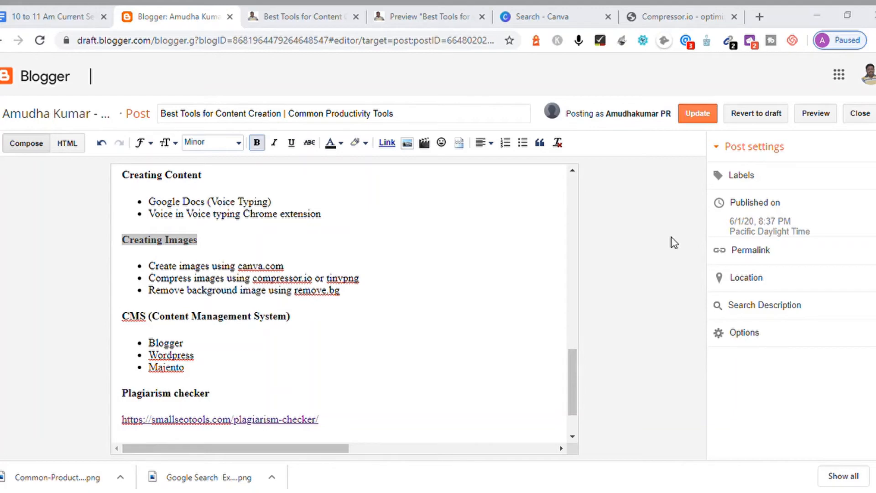
Back in the Blogger post, select the three Creating Images list items, from "Create images using canva.com" through "Remove background image using remove.bg".
{"action": "left_click", "coordinate": [355, 273]}
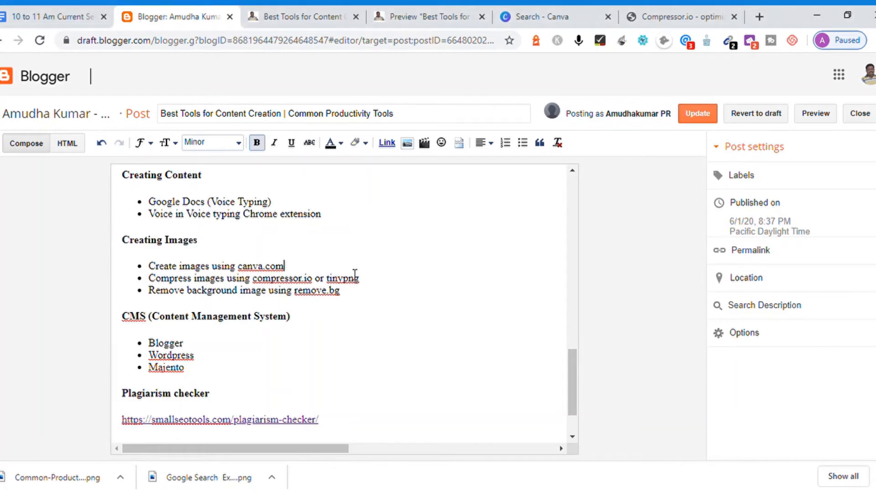
{"action": "key", "text": "Home"}
{"action": "key", "text": "shift+Down"}
{"action": "key", "text": "shift+Down"}
{"action": "key", "text": "shift+Down"}
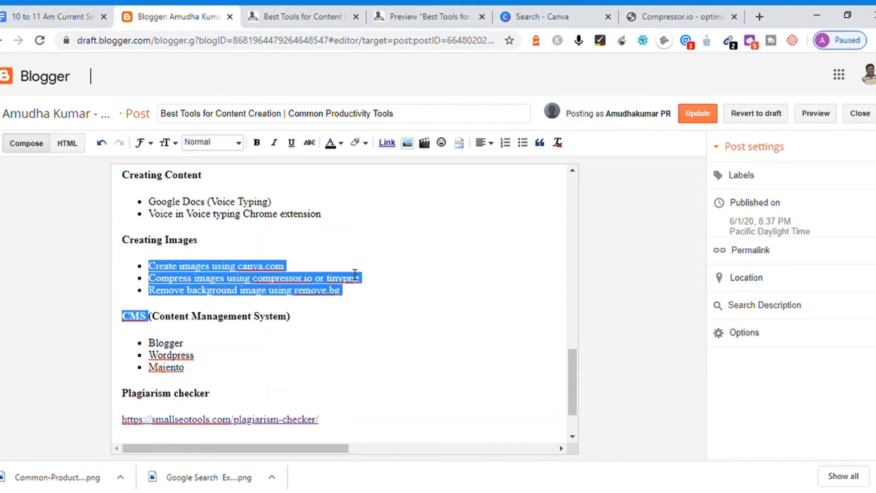
{"action": "key", "text": "shift+Left"}
{"action": "key", "text": "shift+Left"}
{"action": "key", "text": "shift+Left"}
{"action": "key", "text": "shift+Left"}
{"action": "key", "text": "shift+Left"}
{"action": "key", "text": "shift+Left"}
{"action": "key", "text": "shift+Left"}
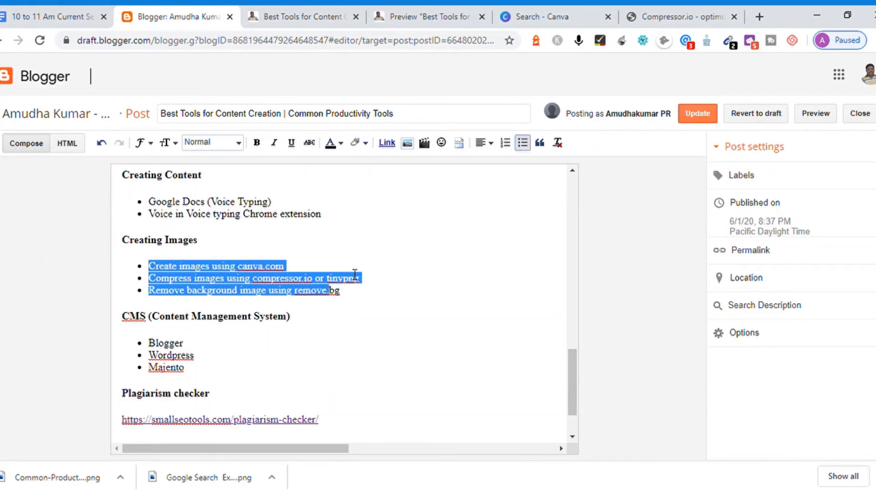
{"action": "key", "text": "shift+Right"}
{"action": "key", "text": "shift+Right"}
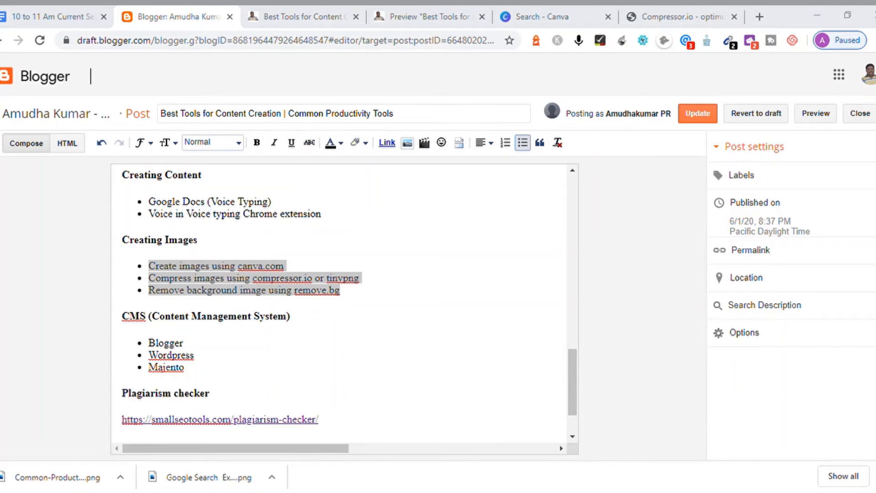
Select the "CMS (Content Management System)" heading together with its list items Blogger, Wordpress and Majento.
{"action": "left_click", "coordinate": [720, 356]}
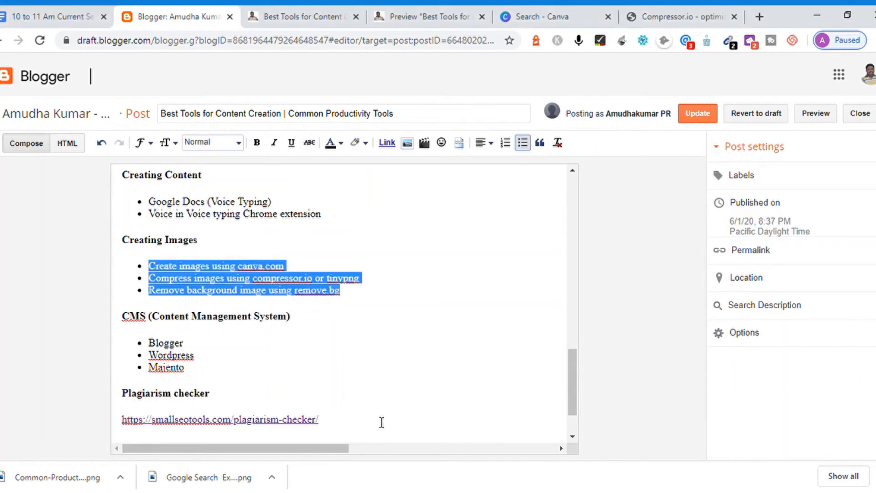
{"action": "left_click", "coordinate": [205, 335]}
{"action": "key", "text": "Up"}
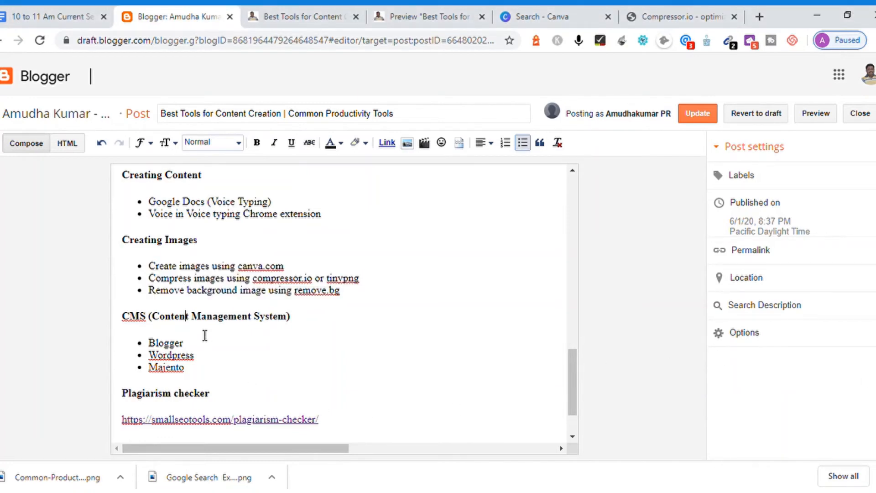
{"action": "key", "text": "Home"}
{"action": "key", "text": "shift+End"}
{"action": "key", "text": "shift+Down"}
{"action": "key", "text": "shift+Down"}
{"action": "key", "text": "shift+Down"}
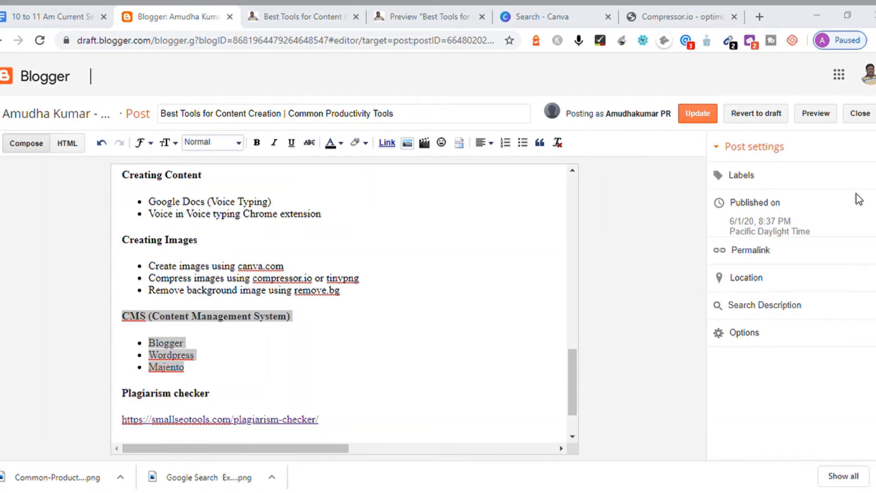
Select the "Plagiarism checker" heading below the CMS list.
{"action": "left_click", "coordinate": [671, 267]}
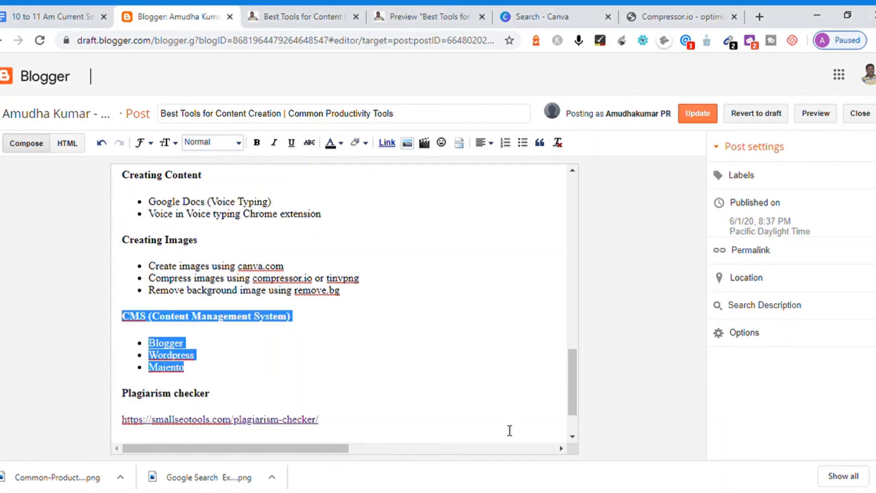
{"action": "left_click_drag", "start_coordinate": [568, 376], "coordinate": [573, 418]}
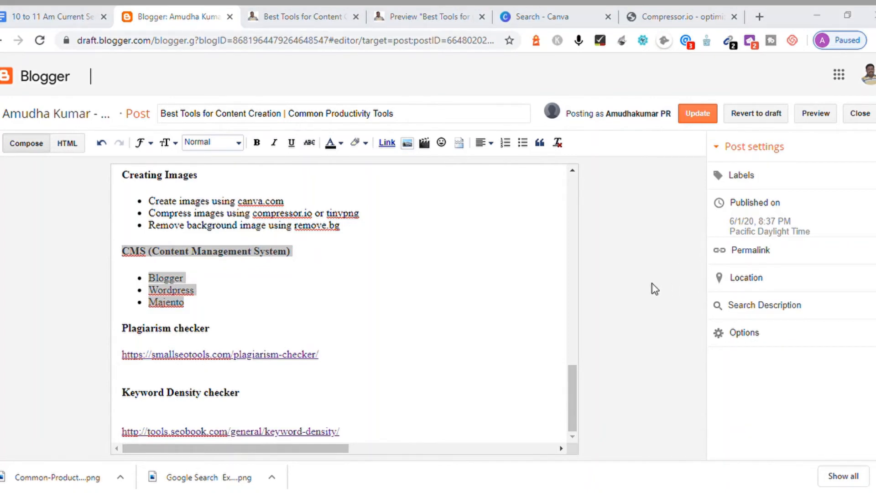
{"action": "left_click", "coordinate": [262, 330]}
{"action": "triple_click", "coordinate": [263, 330]}
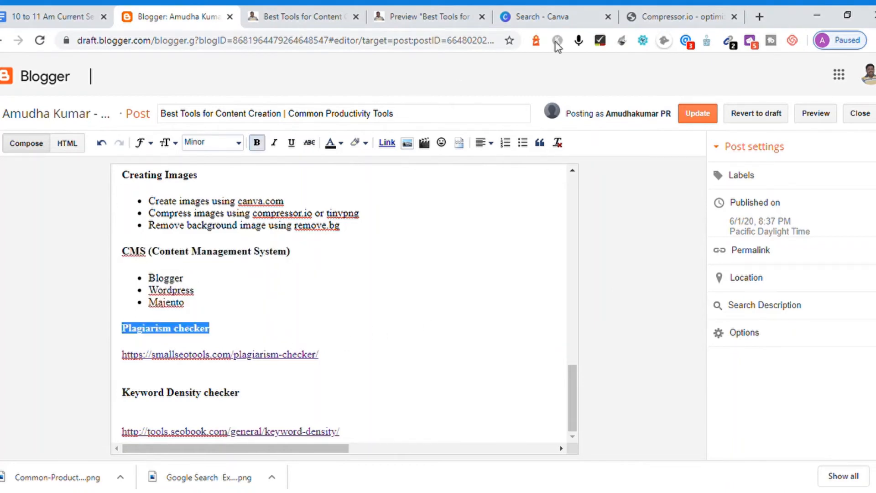
{"action": "left_click", "coordinate": [390, 27]}
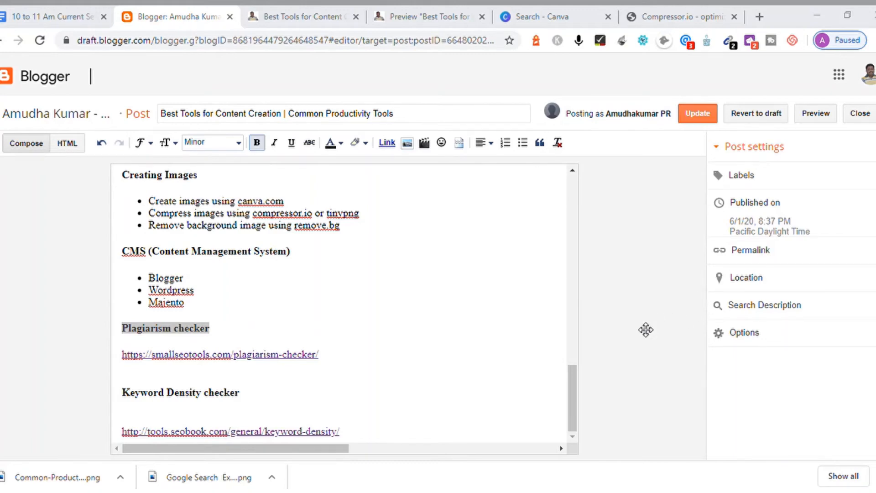
Select the "Keyword Density checker" heading near the end of the post and switch to the other open window.
{"action": "left_click", "coordinate": [621, 325]}
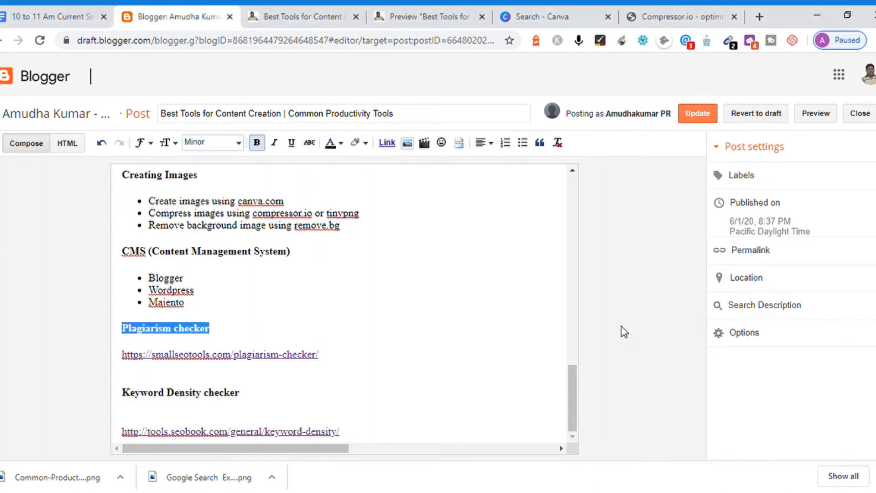
{"action": "left_click", "coordinate": [270, 405]}
{"action": "key", "text": "shift+Home"}
{"action": "key", "text": "alt+Tab"}
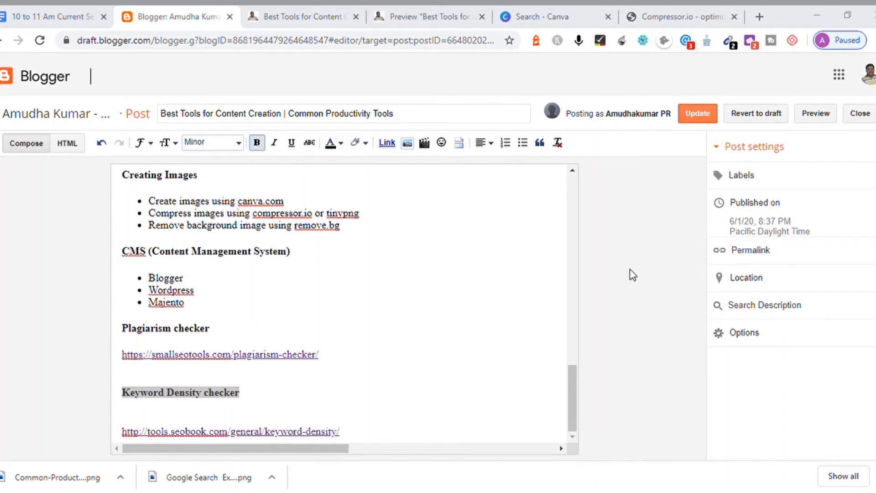
Return to the Blogger post and select the tools.seobook.com link under the Keyword Density checker heading.
{"action": "left_click", "coordinate": [633, 315]}
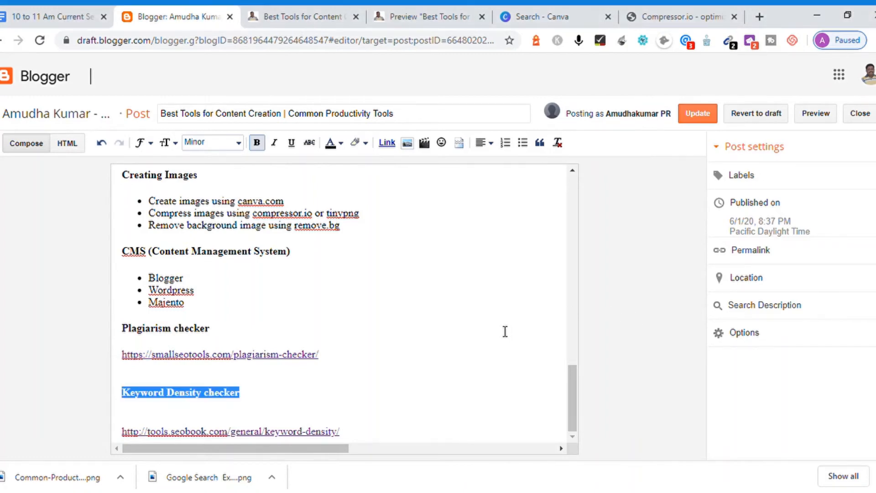
{"action": "left_click", "coordinate": [365, 442]}
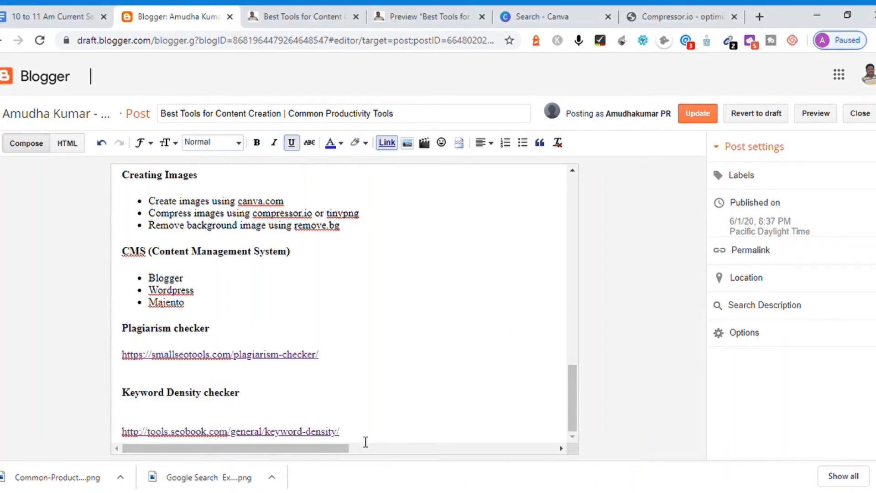
{"action": "key", "text": "shift+Home"}
{"action": "key", "text": "alt+Tab"}
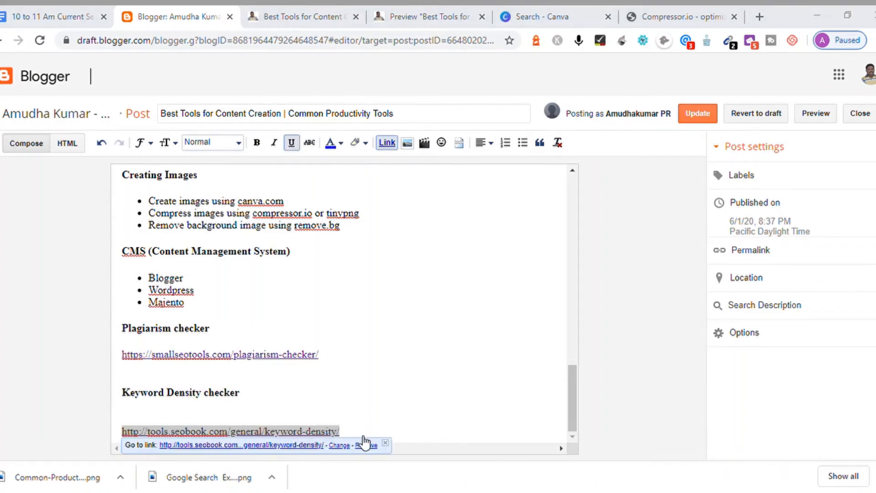
{"action": "key", "text": "alt+Tab"}
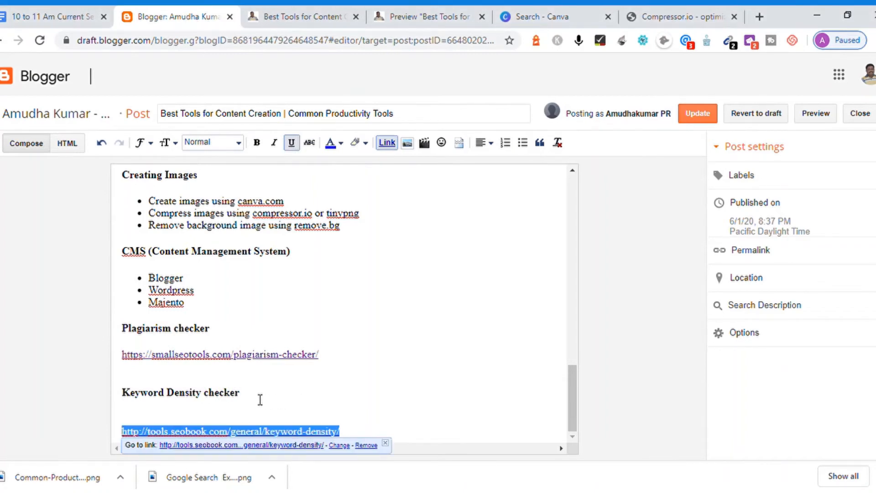
Select the smallseotools.com link under the Plagiarism checker heading and switch to the other open window.
{"action": "left_click", "coordinate": [359, 362]}
{"action": "key", "text": "shift+Home"}
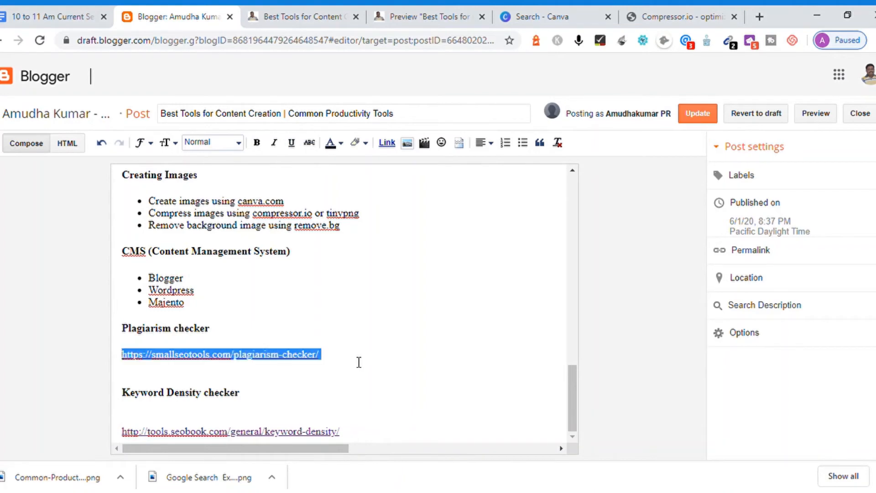
{"action": "key", "text": "alt+Tab"}
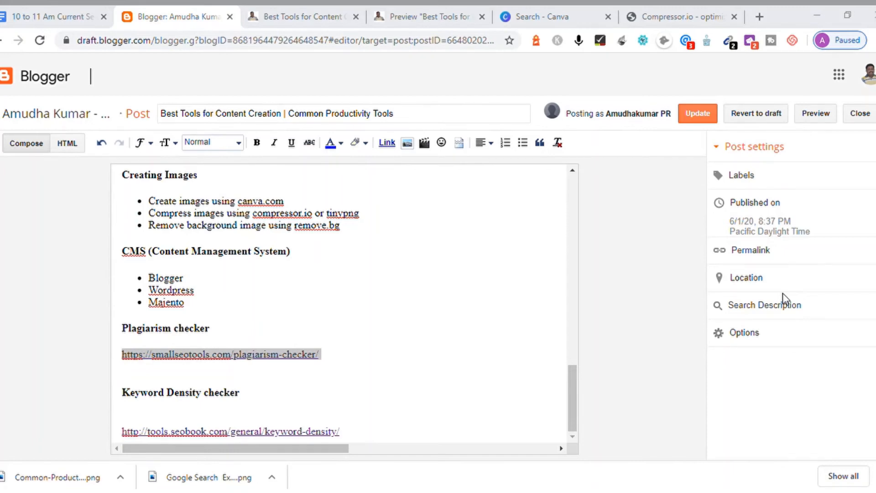
Return to the browser and switch to the "10 to 11 Am Current Session" Google Docs document.
{"action": "left_click", "coordinate": [787, 294]}
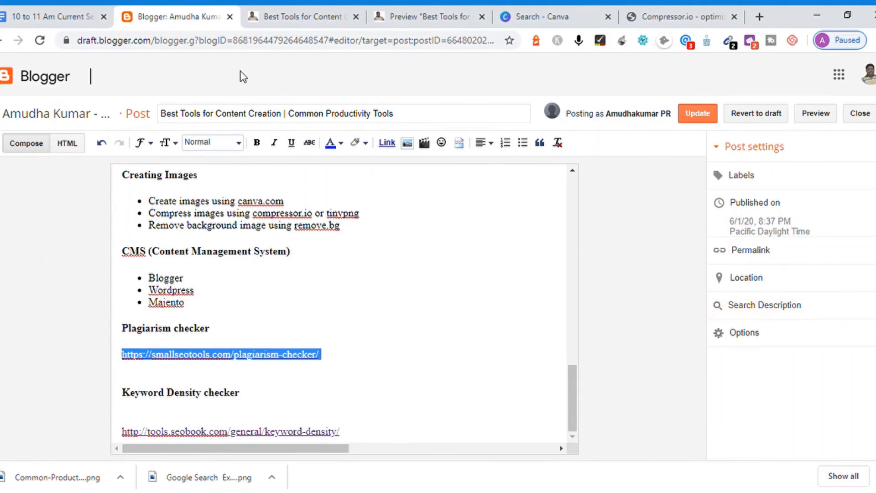
{"action": "left_click", "coordinate": [52, 18]}
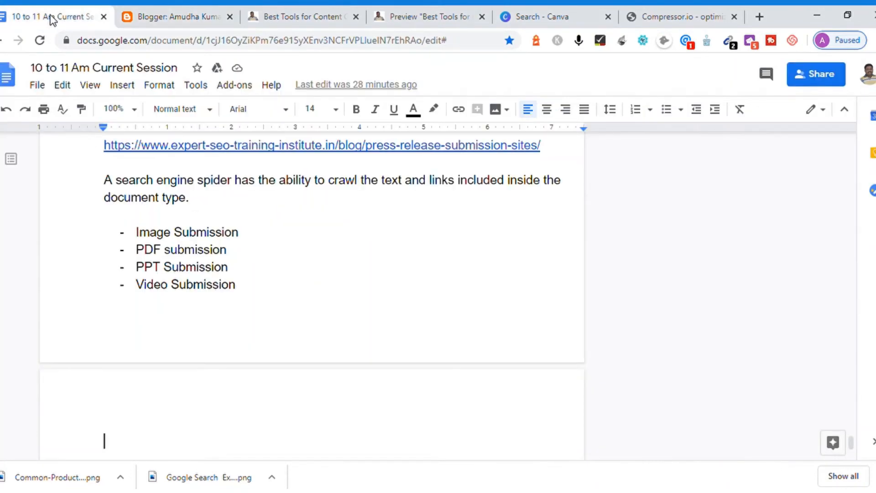
Highlight the "Image Submission" item in the document's submission list, and switch to the other open window and back.
{"action": "left_click", "coordinate": [257, 257]}
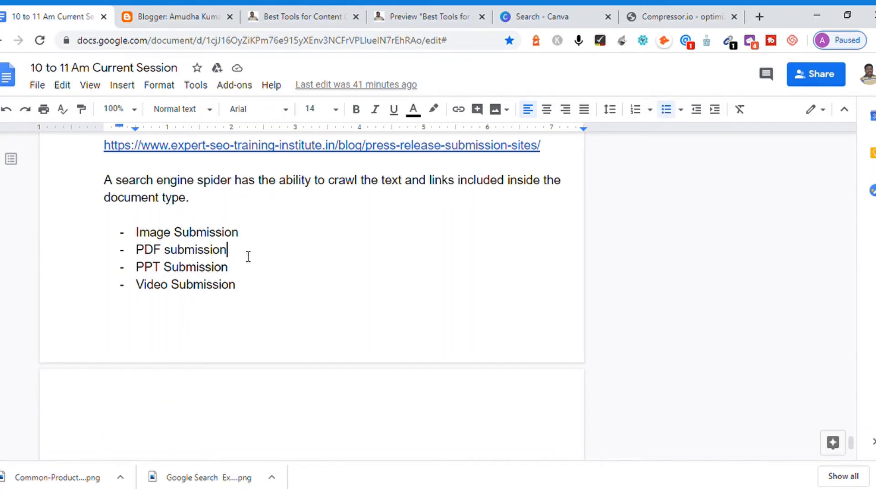
{"action": "left_click", "coordinate": [270, 240]}
{"action": "key", "text": "shift+Home"}
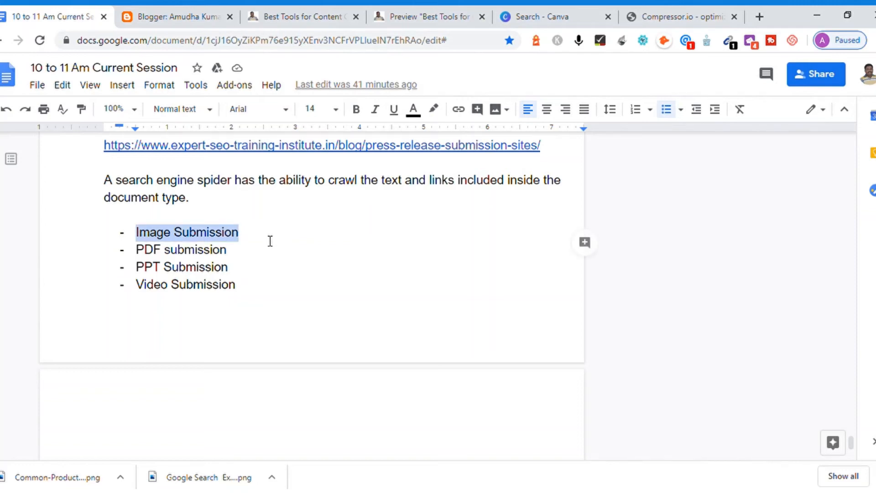
{"action": "key", "text": "alt+Tab"}
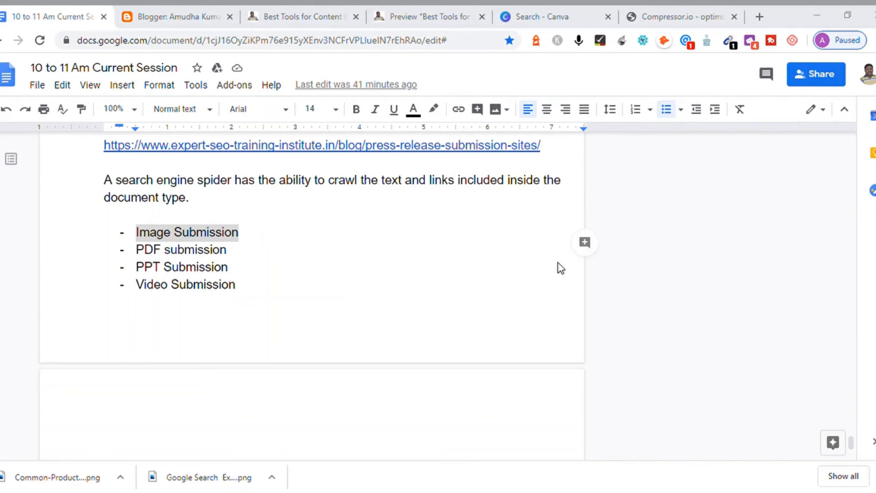
{"action": "key", "text": "alt+Tab"}
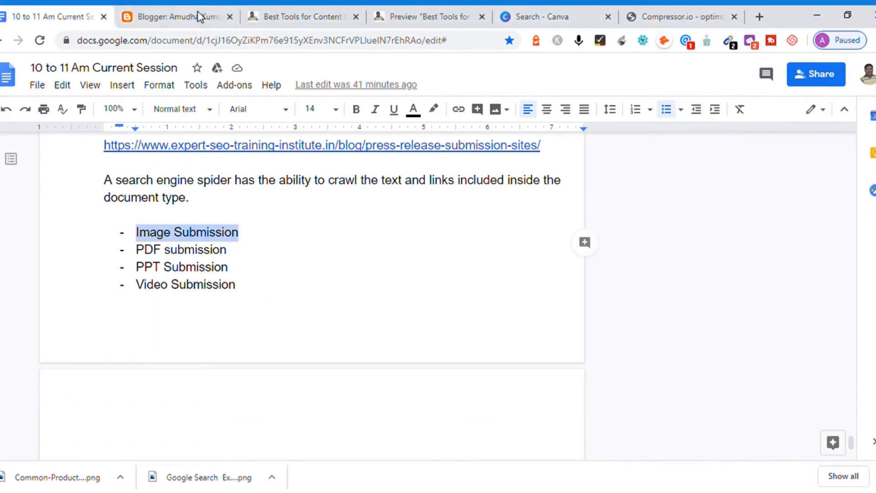
Return to the Blogger post and review it from the opening paragraph down to the Plagiarism checker section.
{"action": "left_click", "coordinate": [179, 18]}
{"action": "left_click", "coordinate": [268, 215]}
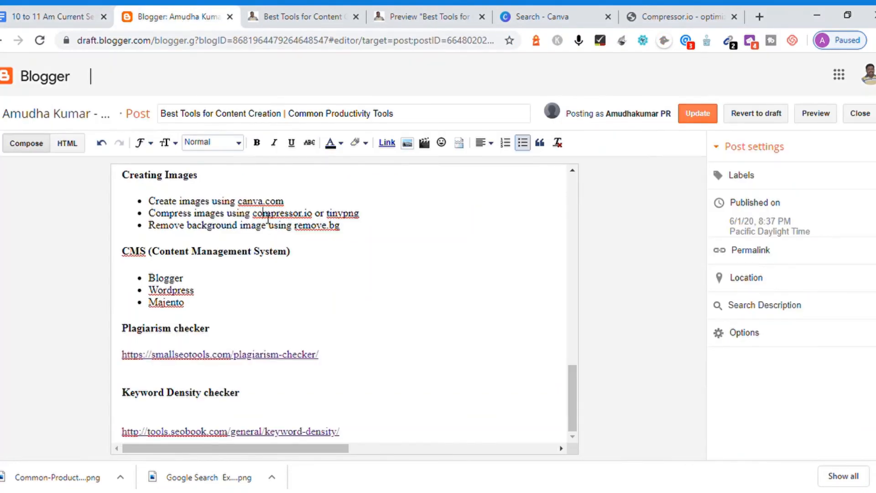
{"action": "key", "text": "ctrl+Home"}
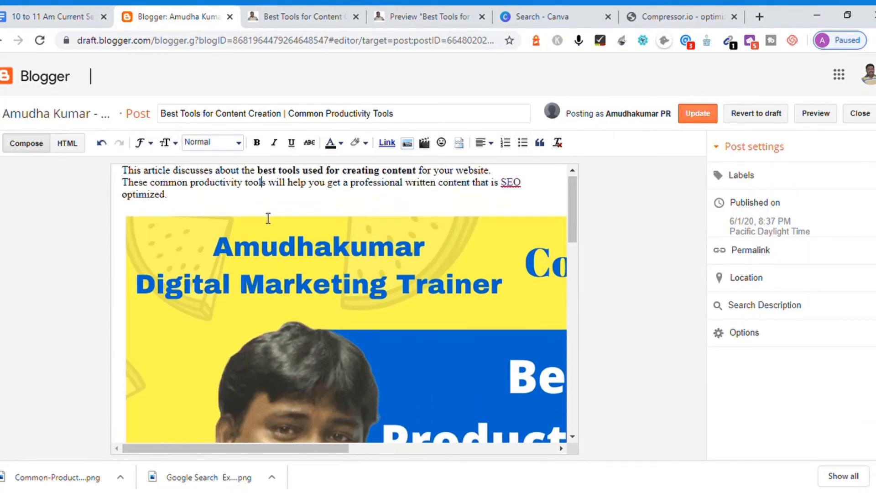
{"action": "key", "text": "Down"}
{"action": "key", "text": "Down"}
{"action": "key", "text": "Down"}
{"action": "key", "text": "Down"}
{"action": "key", "text": "Down"}
{"action": "key", "text": "Down"}
{"action": "key", "text": "Down"}
{"action": "key", "text": "Down"}
{"action": "key", "text": "Down"}
{"action": "key", "text": "Down"}
{"action": "key", "text": "Down"}
{"action": "key", "text": "Down"}
{"action": "key", "text": "Down"}
{"action": "key", "text": "Down"}
{"action": "key", "text": "Down"}
{"action": "key", "text": "Down"}
{"action": "key", "text": "Down"}
{"action": "key", "text": "Down"}
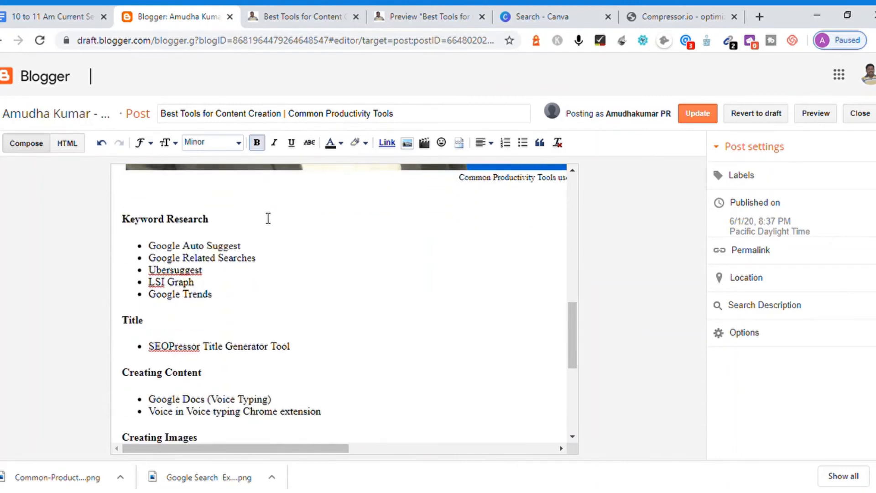
{"action": "key", "text": "Down"}
{"action": "key", "text": "Down"}
{"action": "key", "text": "Down"}
{"action": "key", "text": "Down"}
{"action": "key", "text": "Down"}
{"action": "key", "text": "Down"}
{"action": "key", "text": "Down"}
{"action": "key", "text": "Down"}
{"action": "key", "text": "Down"}
{"action": "key", "text": "Down"}
{"action": "key", "text": "Down"}
{"action": "key", "text": "Down"}
{"action": "key", "text": "Down"}
{"action": "key", "text": "Down"}
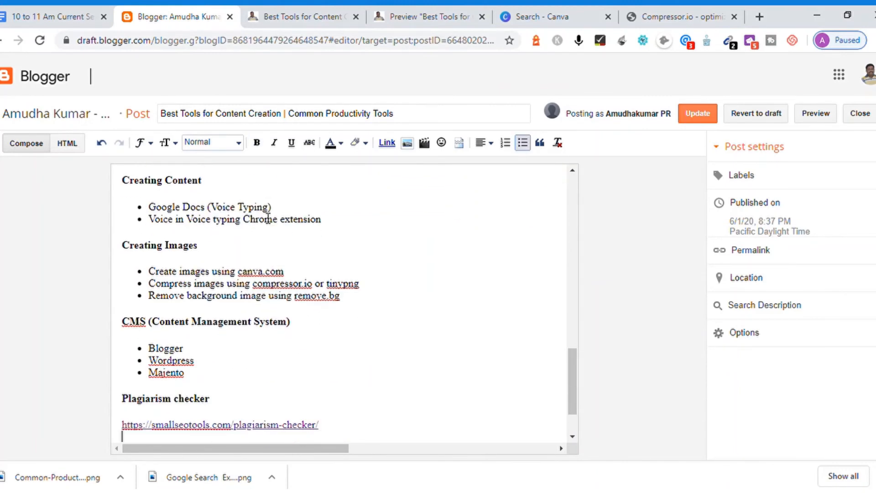
Remove the extra blank line above the tools.seobook.com link and add a new line after the link.
{"action": "key", "text": "Up"}
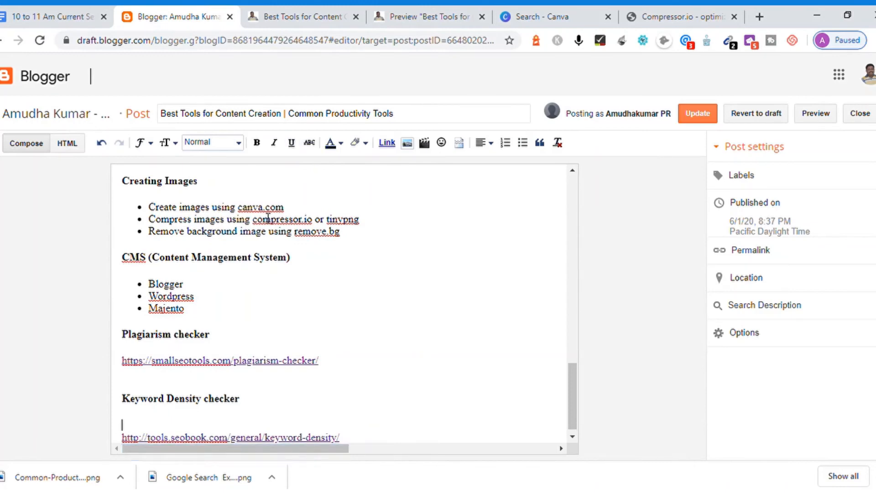
{"action": "key", "text": "BackSpace"}
{"action": "key", "text": "Down"}
{"action": "key", "text": "End"}
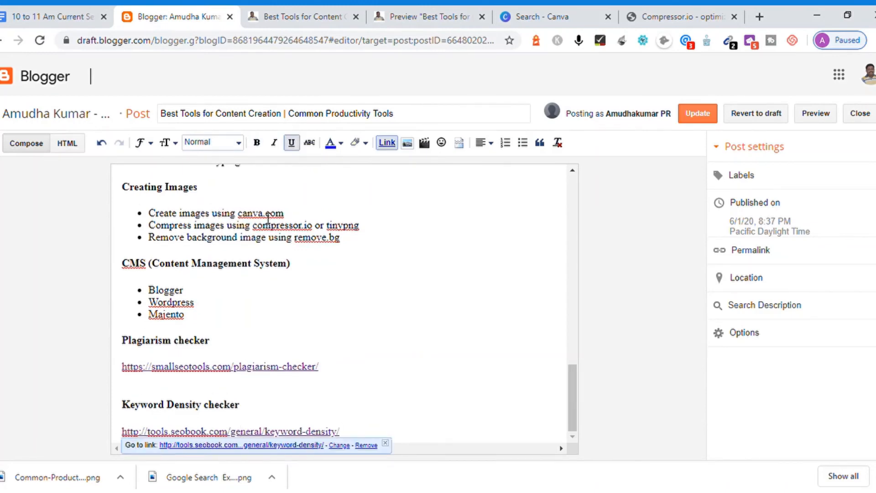
{"action": "left_click", "coordinate": [218, 420]}
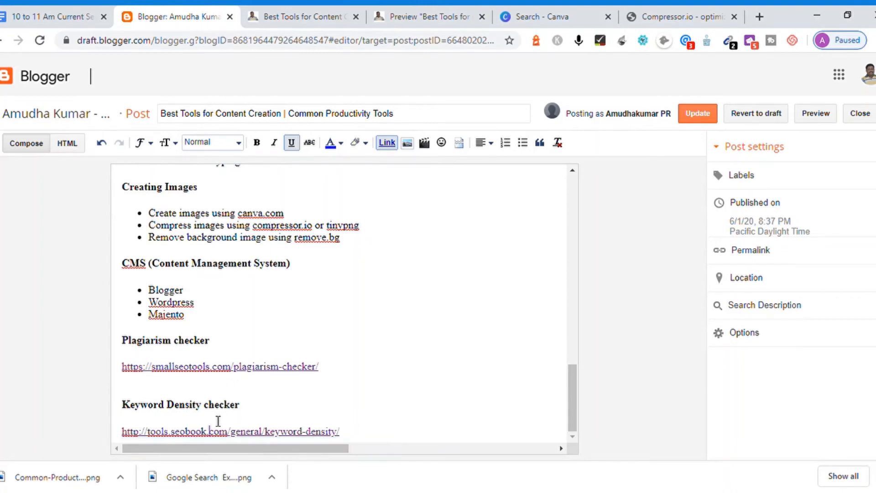
{"action": "key", "text": "End"}
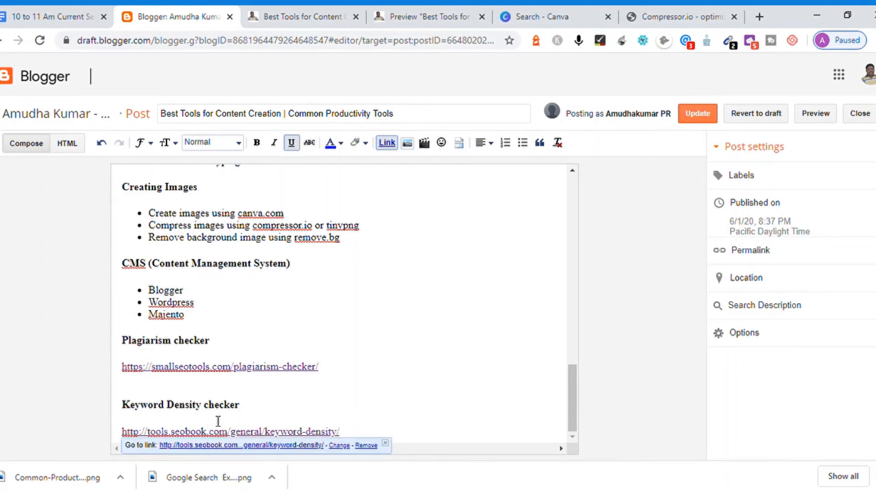
{"action": "key", "text": "Return"}
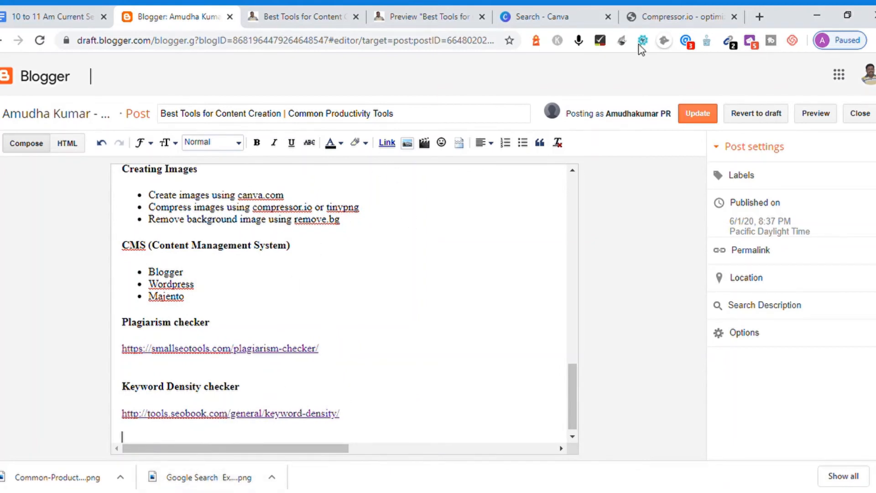
Switch to Compressor.io and compress the "Best Productivity Tools for Content Creation" infographic as another picture.
{"action": "left_click", "coordinate": [664, 18]}
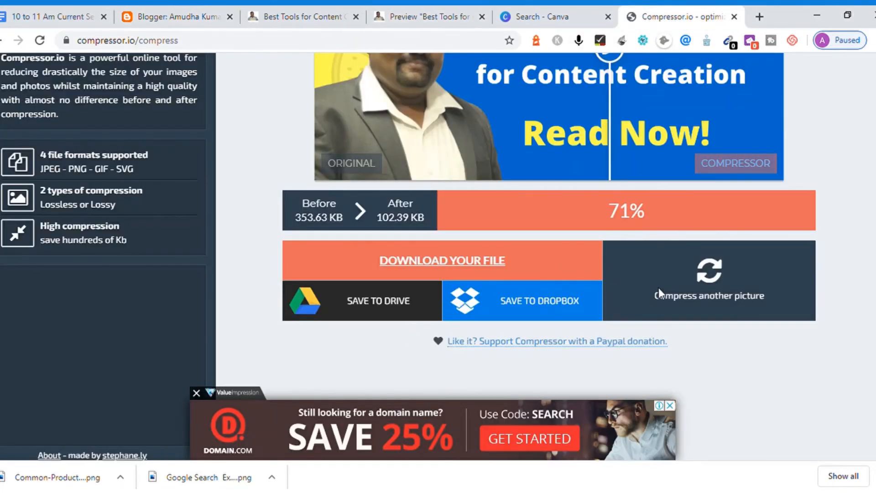
{"action": "left_click", "coordinate": [708, 283]}
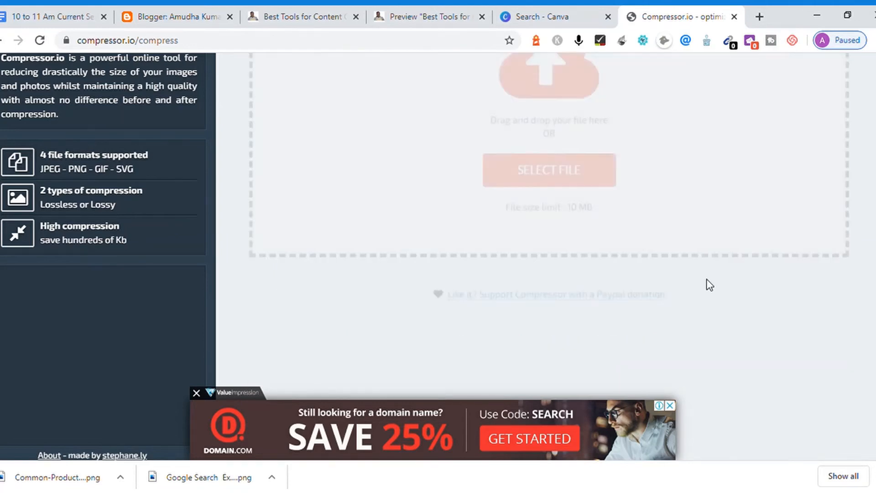
{"action": "left_click", "coordinate": [558, 190]}
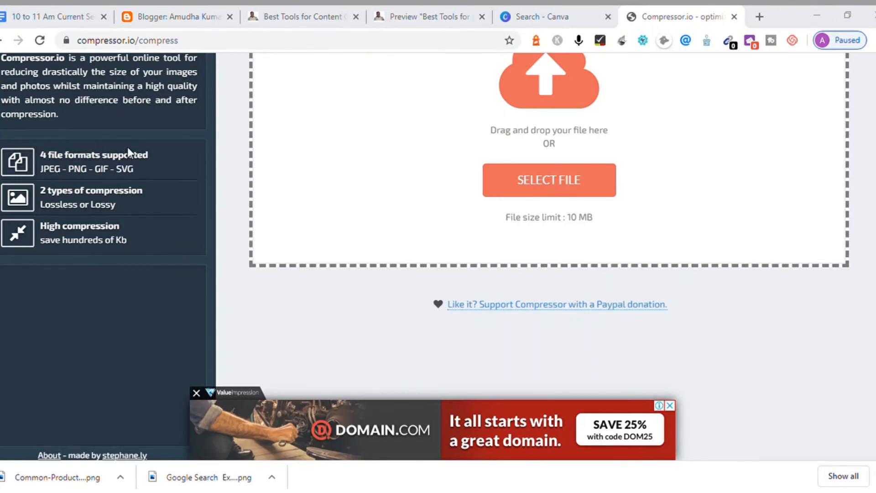
{"action": "double_click", "coordinate": [223, 127]}
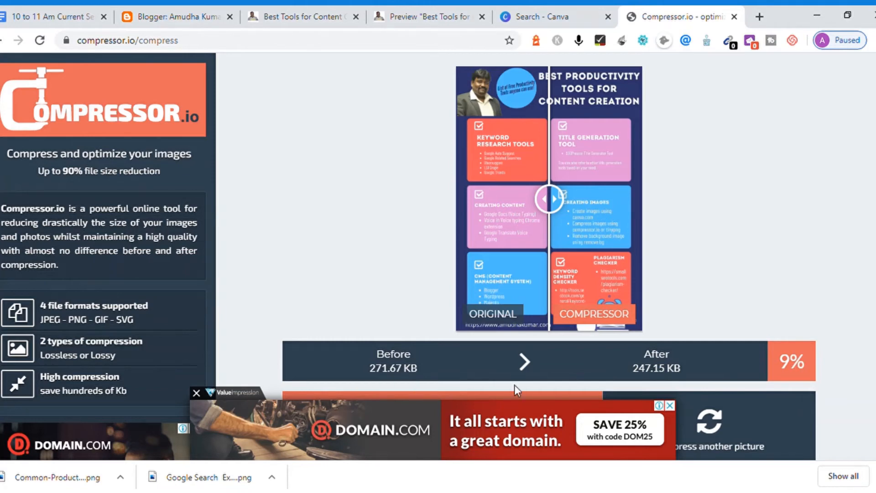
Return to the Blogger post, upload the productivity tools infographic and insert it below the tools.seobook.com link.
{"action": "left_click", "coordinate": [194, 16]}
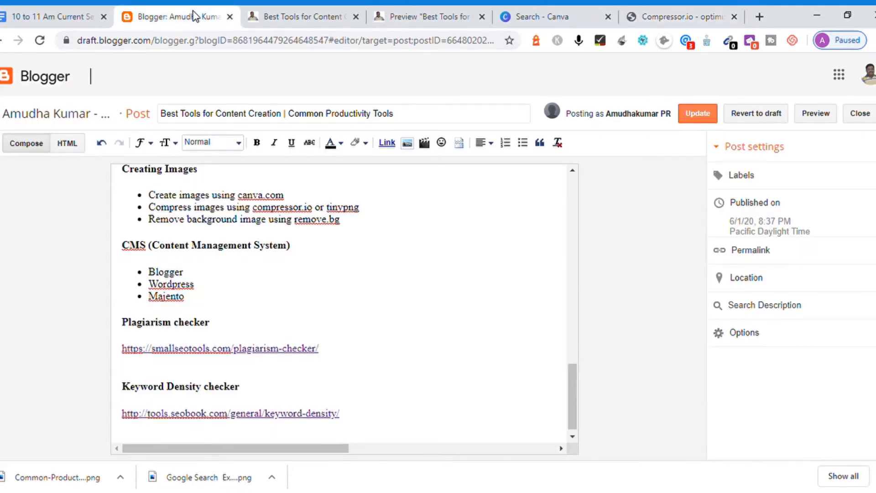
{"action": "left_click", "coordinate": [407, 143]}
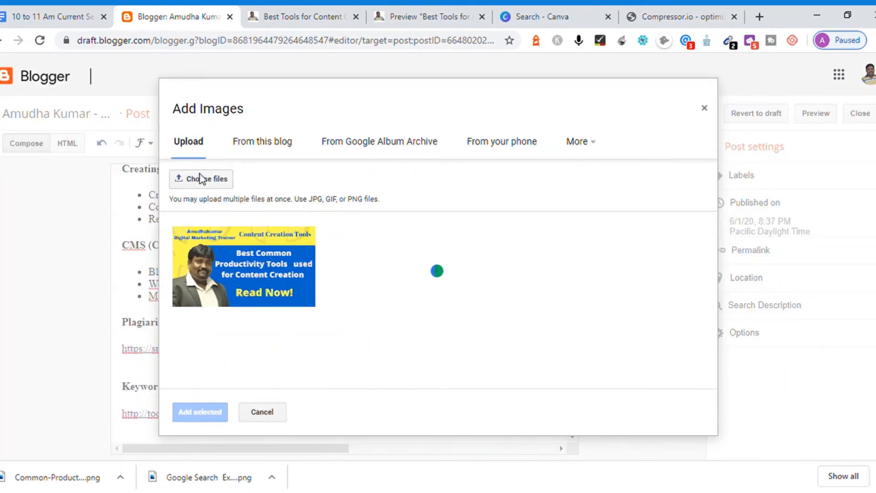
{"action": "left_click", "coordinate": [203, 182]}
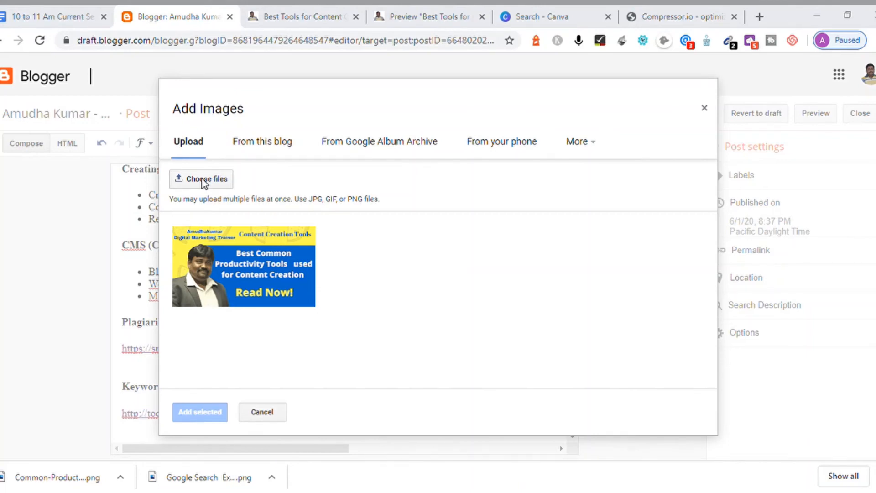
{"action": "double_click", "coordinate": [195, 122]}
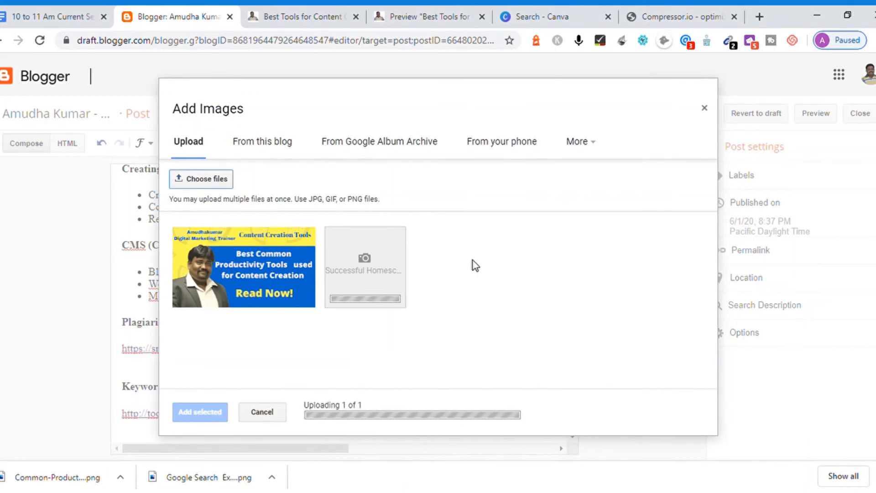
{"action": "left_click", "coordinate": [380, 270]}
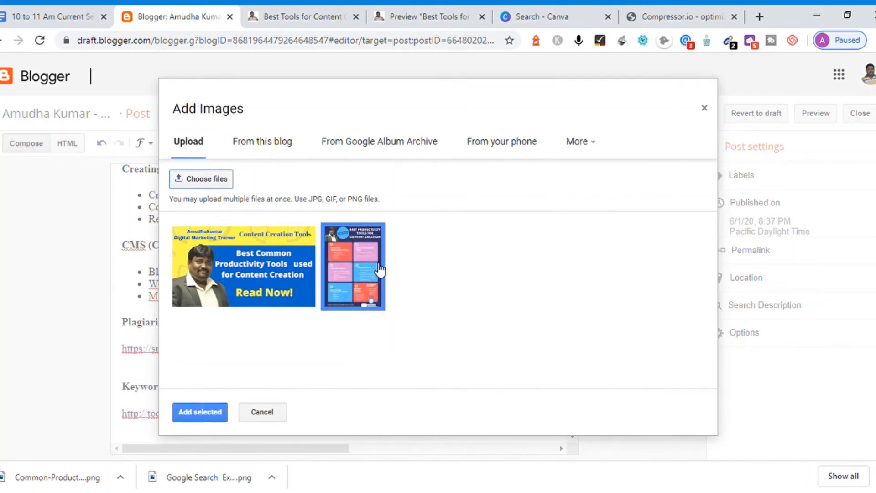
{"action": "left_click", "coordinate": [204, 416]}
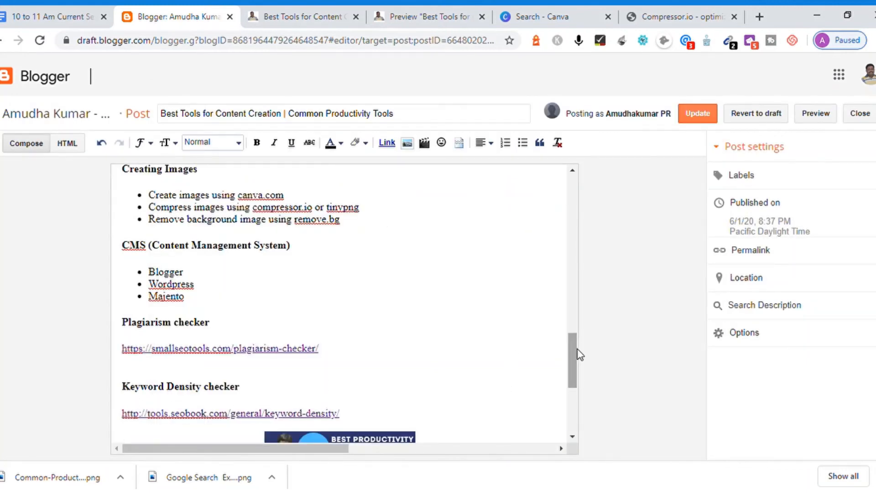
Add the caption "Best Productivity tools for Content Creation" to the infographic at the end of the post.
{"action": "scroll", "coordinate": [573, 365], "scroll_direction": "down", "scroll_amount": 4}
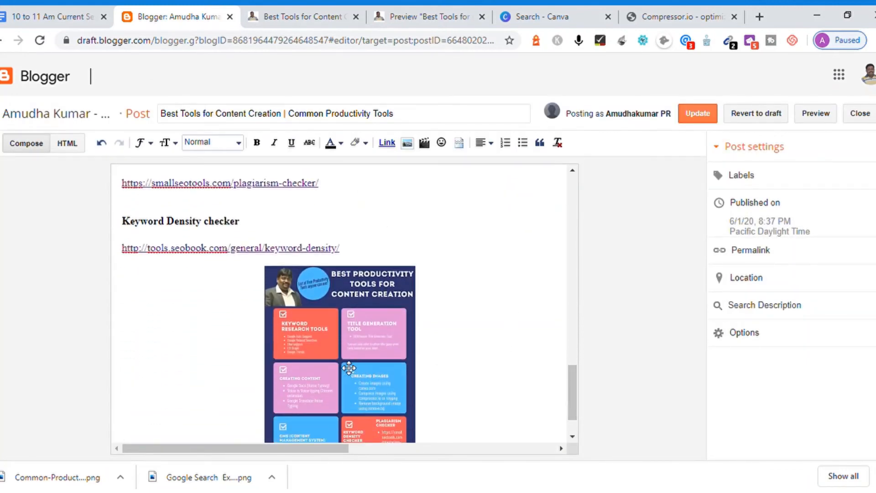
{"action": "left_click", "coordinate": [350, 369]}
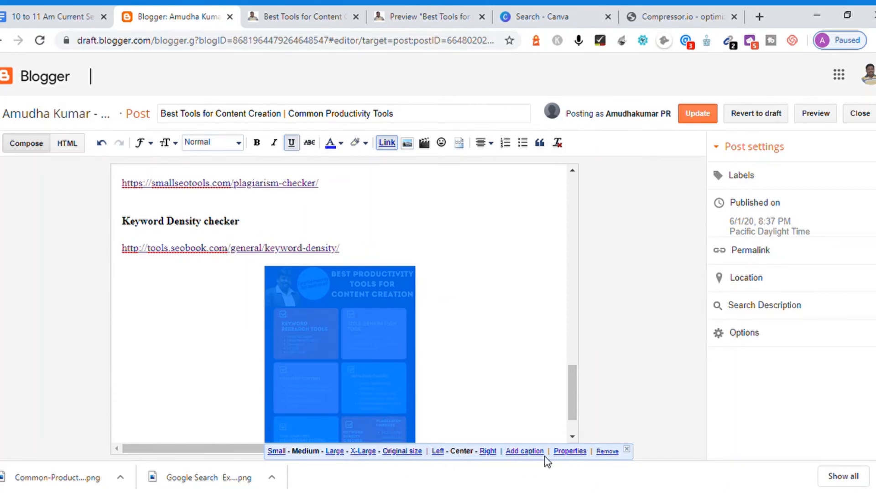
{"action": "left_click", "coordinate": [529, 451]}
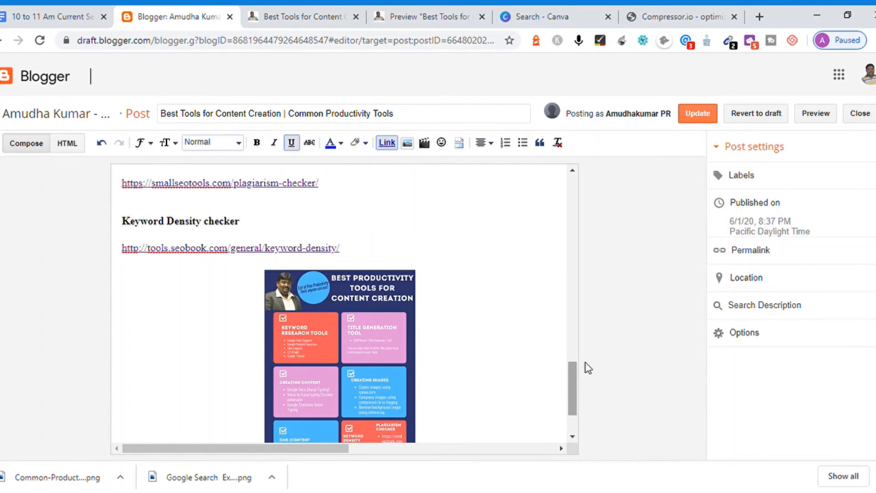
{"action": "left_click", "coordinate": [565, 434]}
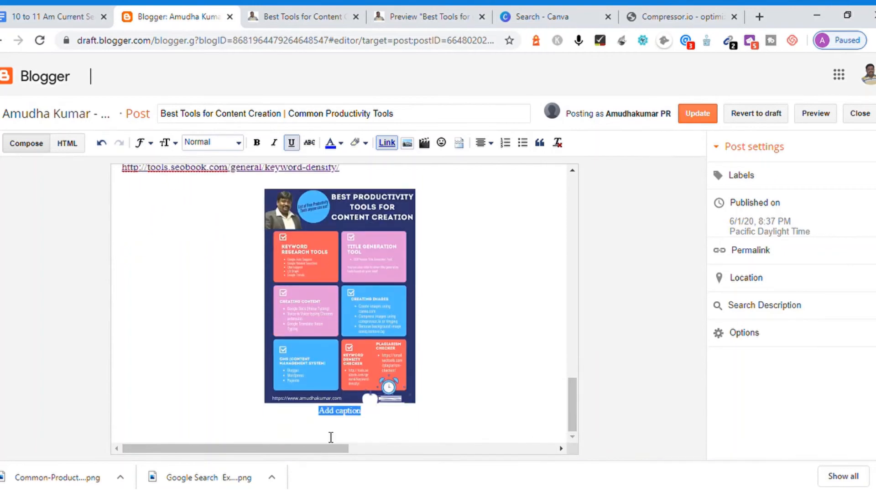
{"action": "left_click", "coordinate": [338, 413]}
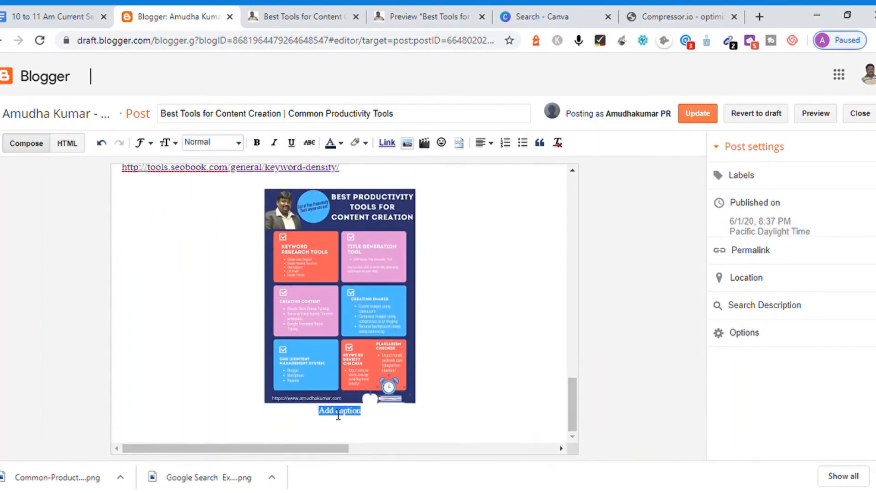
{"action": "type", "text": "Best "}
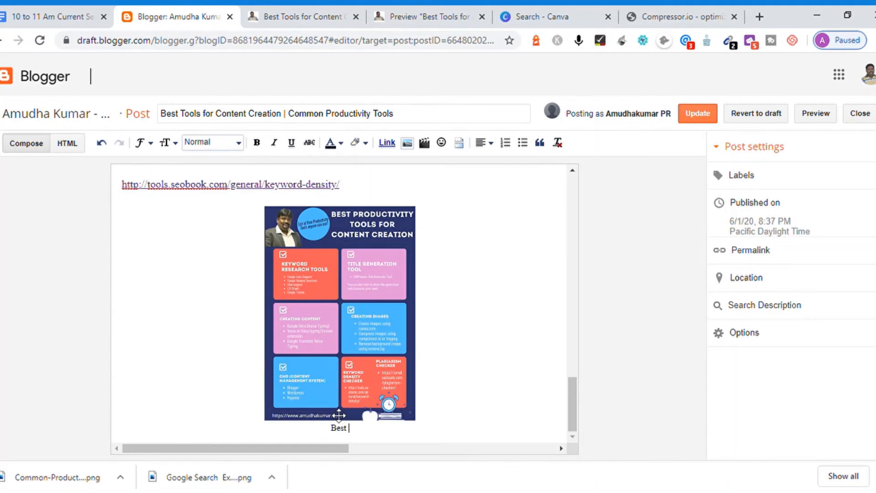
{"action": "type", "text": "Productivity tools for "}
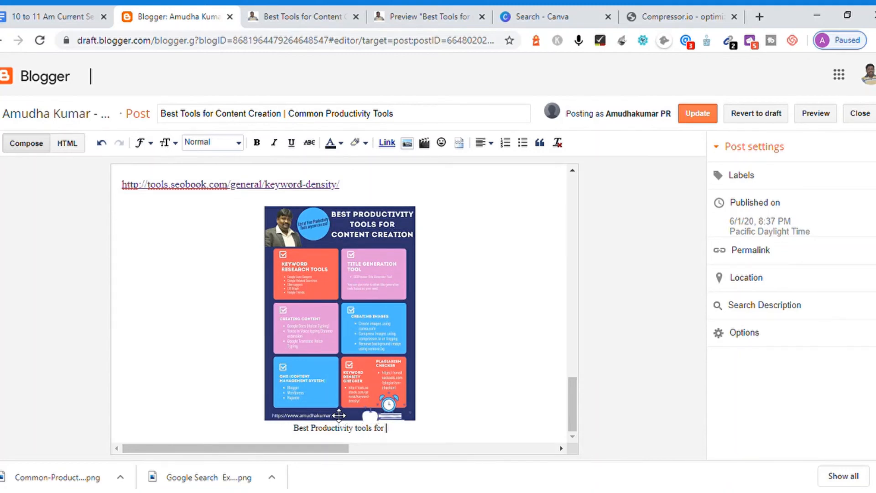
{"action": "type", "text": "Content Cr"}
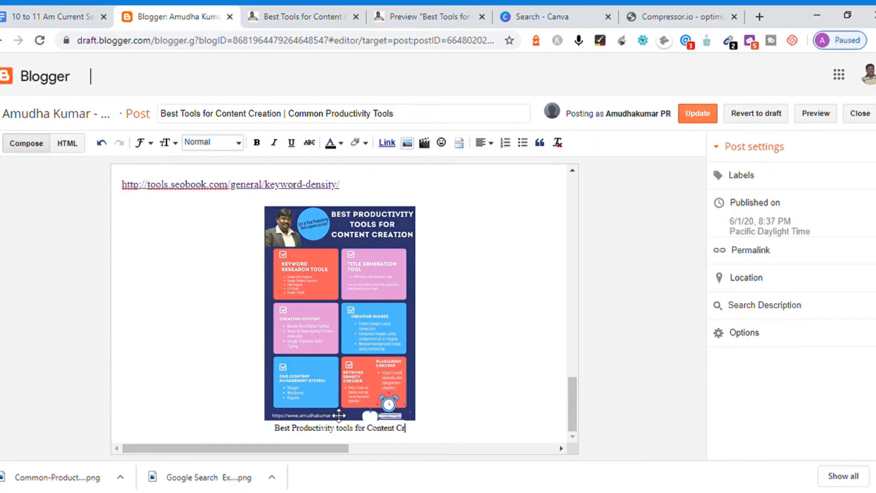
{"action": "type", "text": "eation"}
Copy the infographic's caption "Best Productivity tools for Content Creation" into both the title text and alt text of its image properties.
{"action": "key", "text": "ctrl+a"}
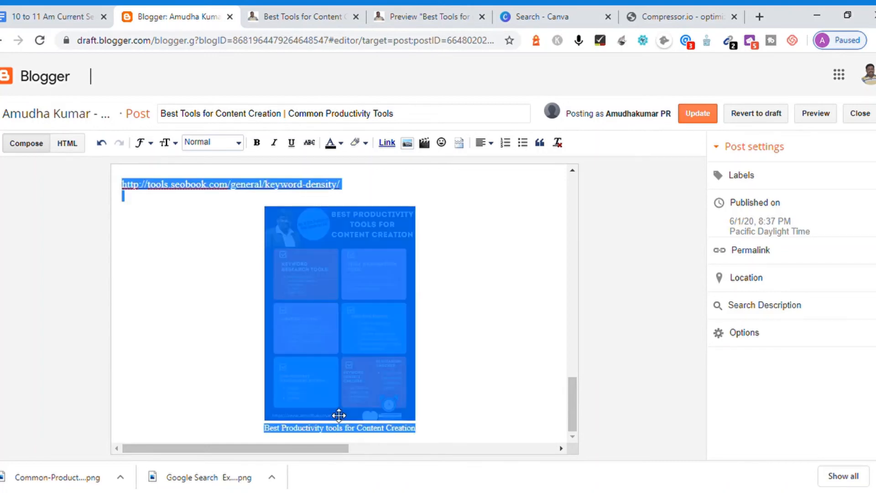
{"action": "triple_click", "coordinate": [341, 433]}
{"action": "key", "text": "ctrl+c"}
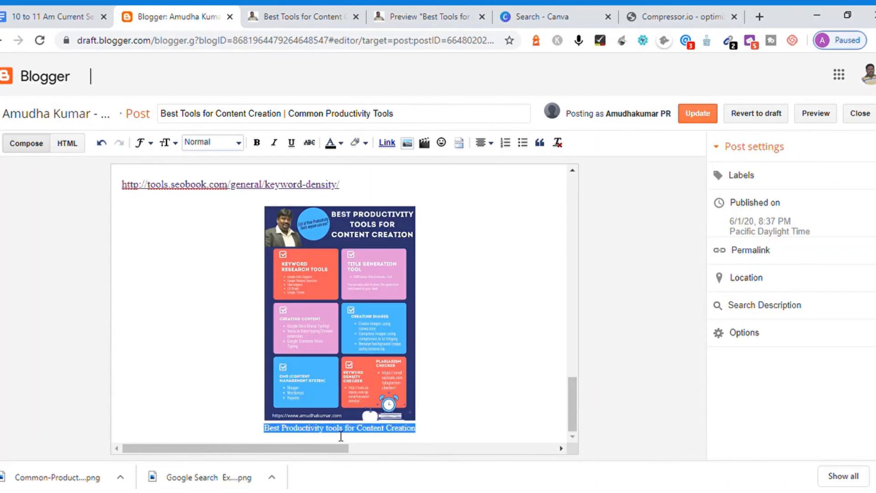
{"action": "left_click", "coordinate": [412, 310]}
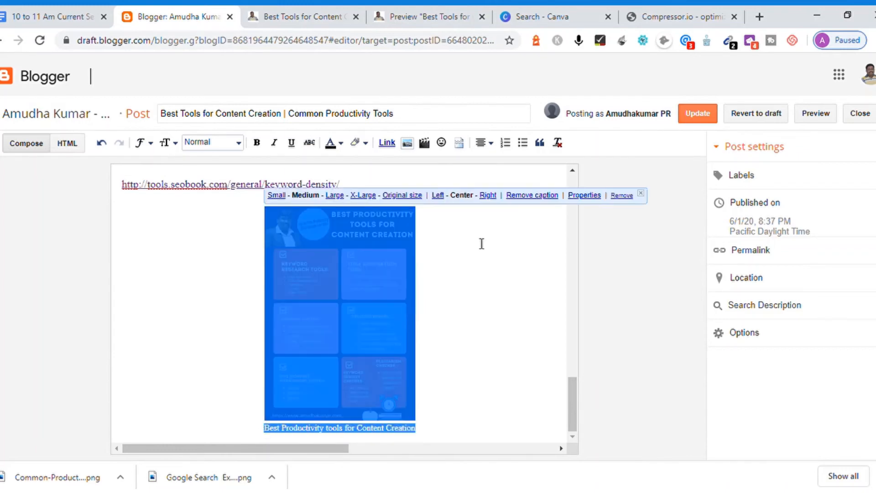
{"action": "left_click", "coordinate": [584, 196]}
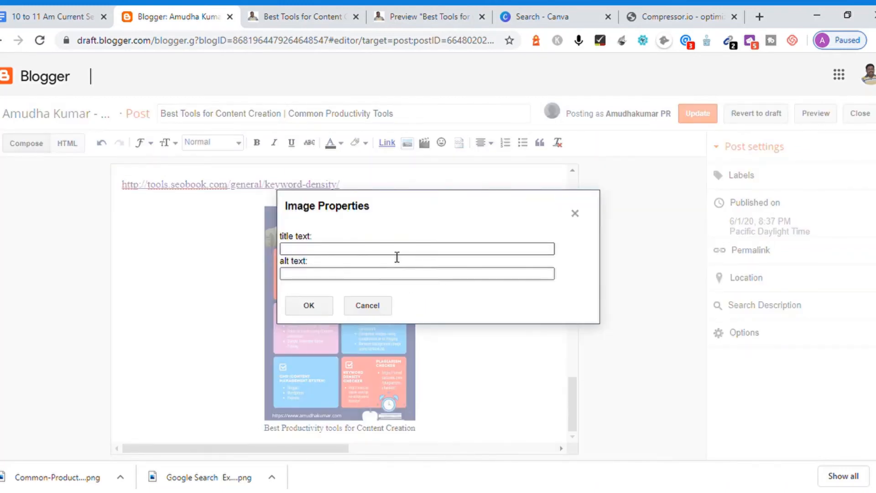
{"action": "left_click", "coordinate": [397, 254]}
{"action": "key", "text": "ctrl+v"}
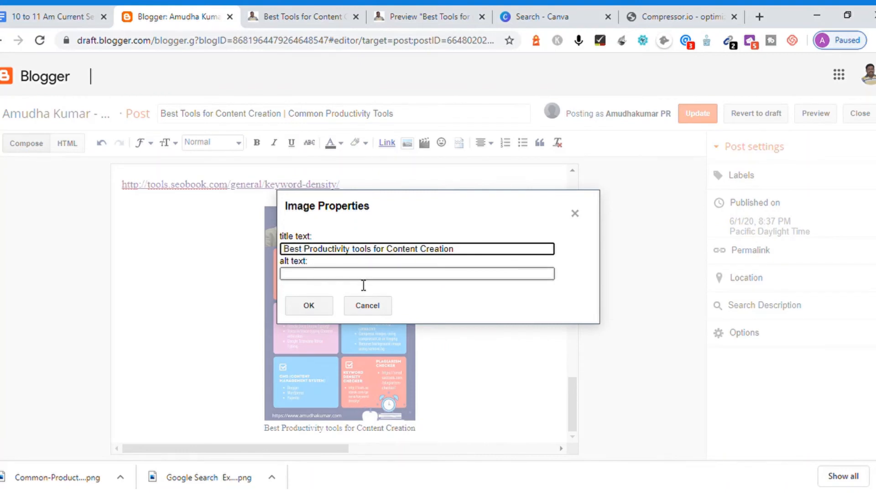
{"action": "left_click", "coordinate": [362, 283]}
{"action": "key", "text": "ctrl+v"}
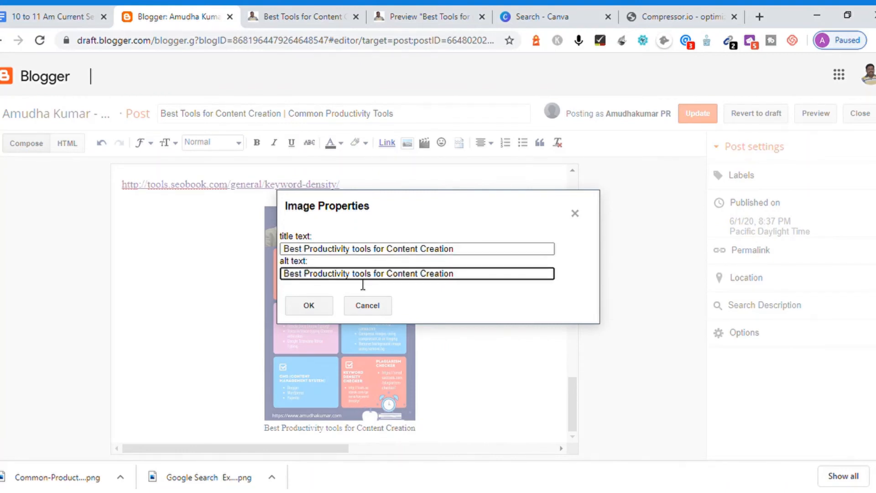
Extend the infographic's title text to "Best Productivity tools for Content Creation info graph", use the same alt text and apply the properties.
{"action": "left_click", "coordinate": [467, 252]}
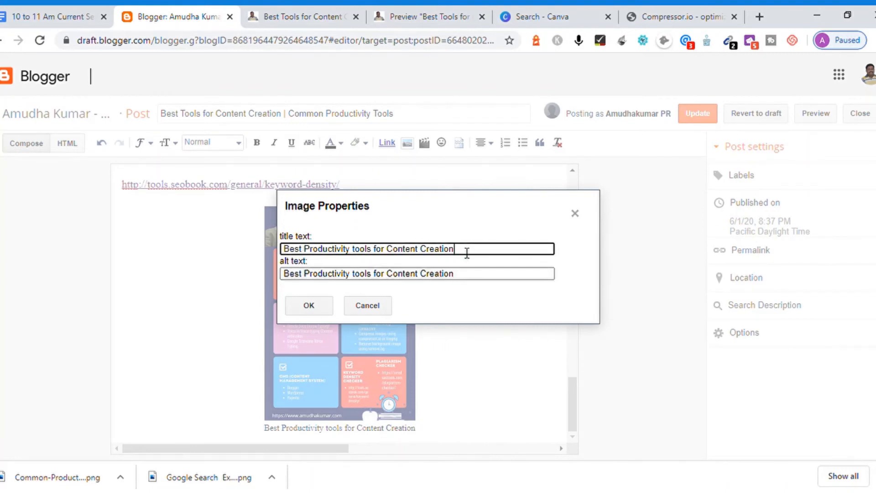
{"action": "type", "text": "infograph"}
{"action": "key", "text": "ctrl+a"}
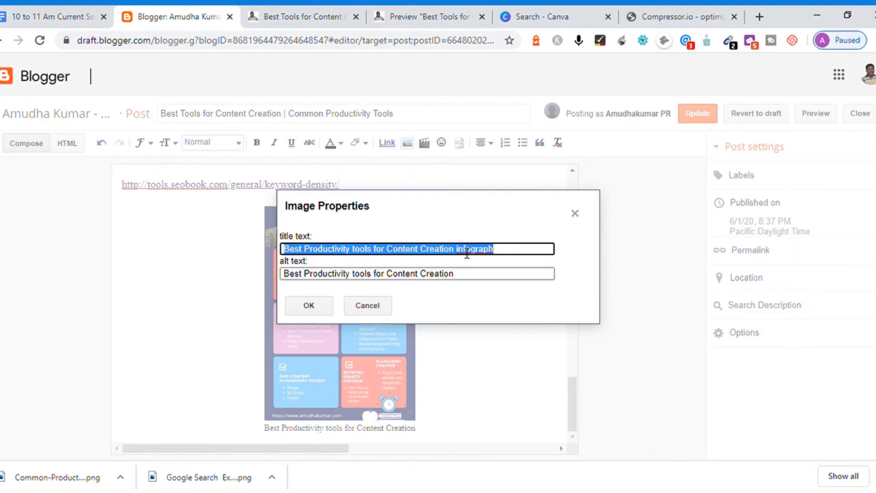
{"action": "double_click", "coordinate": [484, 251]}
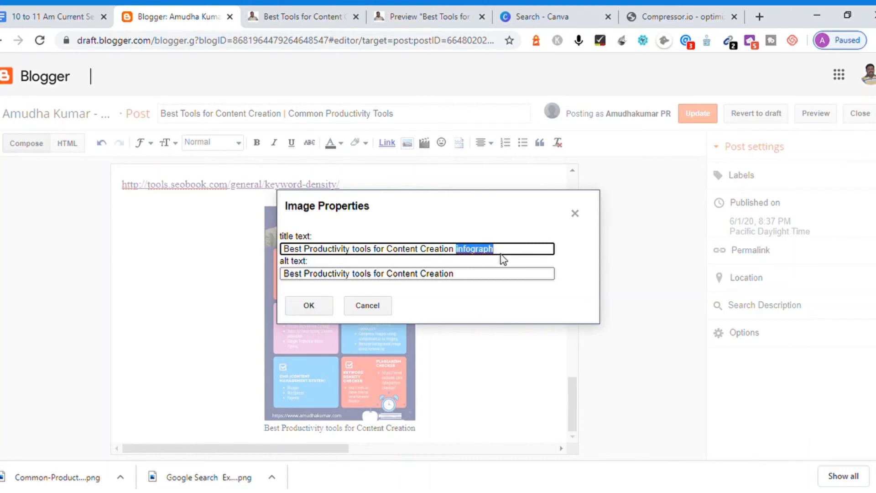
{"action": "type", "text": "info graph"}
{"action": "key", "text": "ctrl+a"}
{"action": "key", "text": "ctrl+c"}
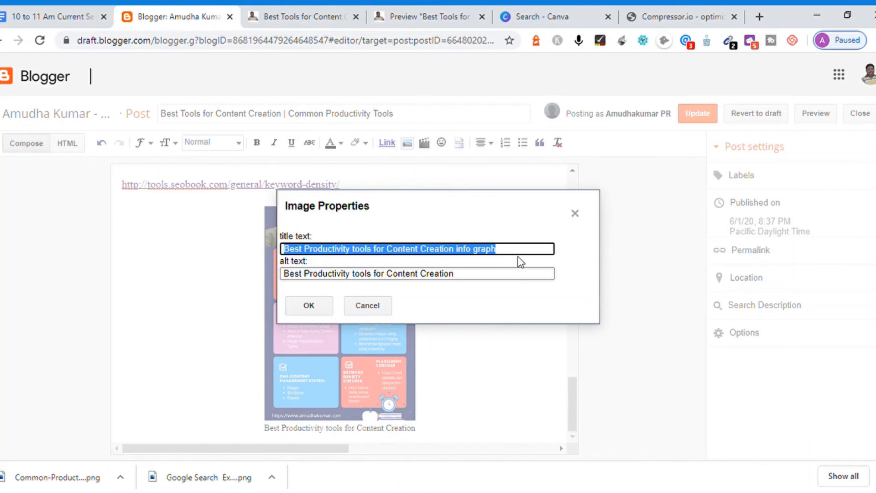
{"action": "left_click", "coordinate": [497, 279]}
{"action": "key", "text": "ctrl+a"}
{"action": "key", "text": "ctrl+v"}
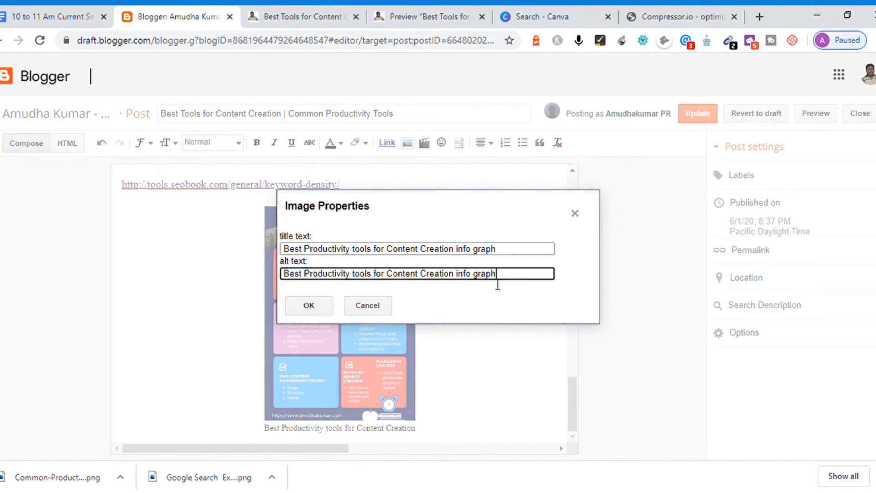
{"action": "left_click", "coordinate": [298, 307]}
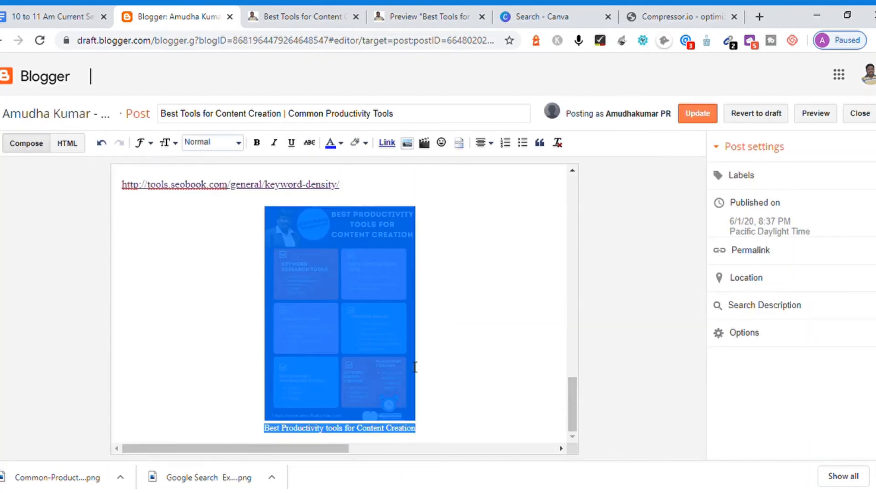
Set the infographic to its original size and update the published post.
{"action": "left_click", "coordinate": [324, 330]}
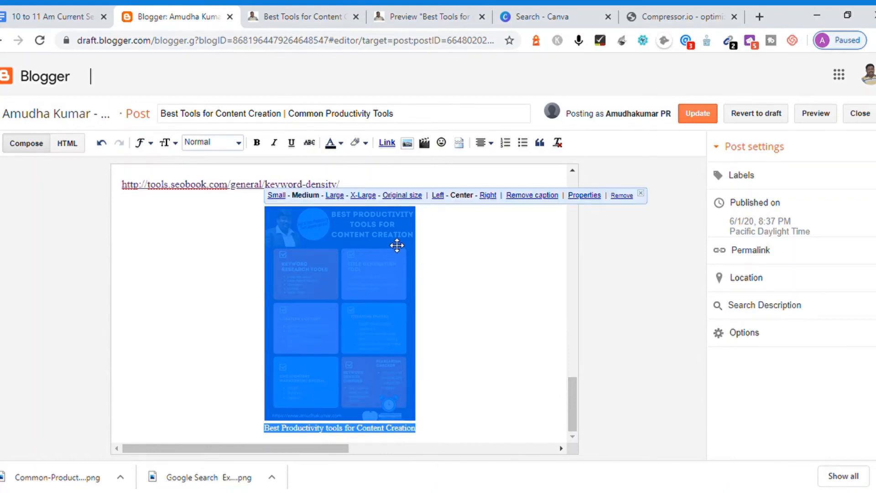
{"action": "left_click", "coordinate": [404, 196]}
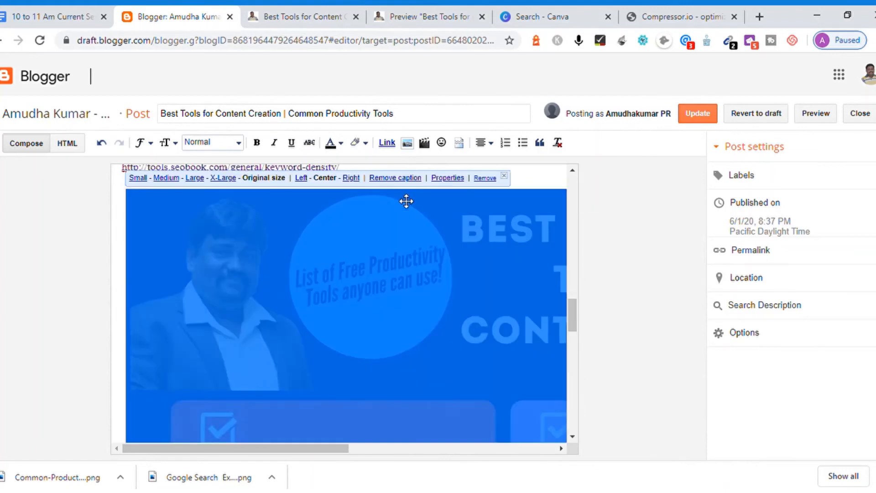
{"action": "left_click_drag", "start_coordinate": [574, 319], "coordinate": [630, 178]}
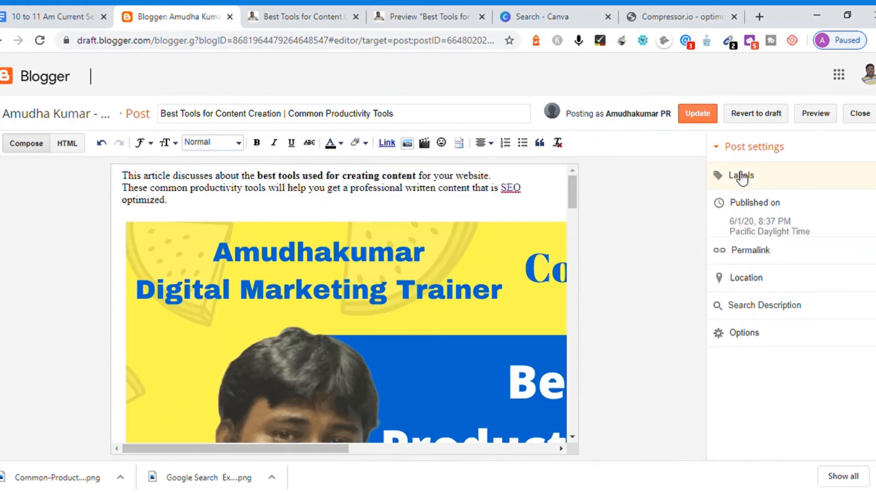
{"action": "left_click", "coordinate": [704, 120]}
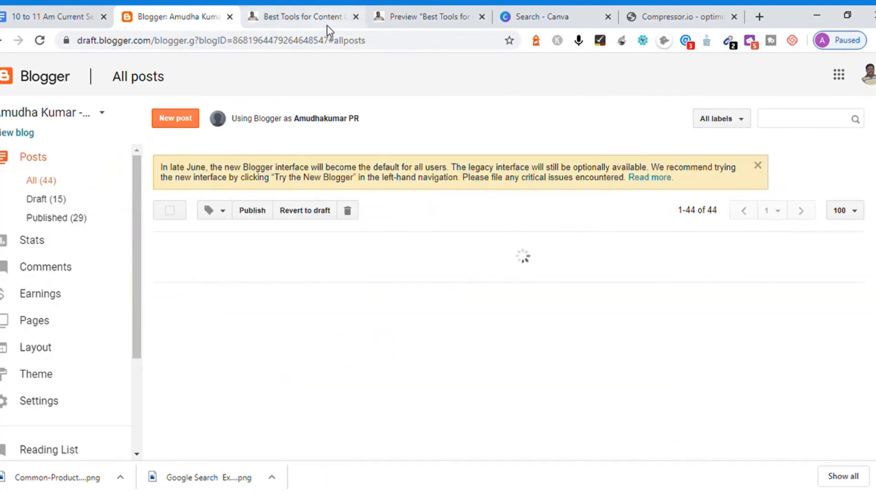
Reload the live blog post, dismiss the promotional pop-up and examine the infographic and its caption at the end of the article.
{"action": "left_click", "coordinate": [317, 23]}
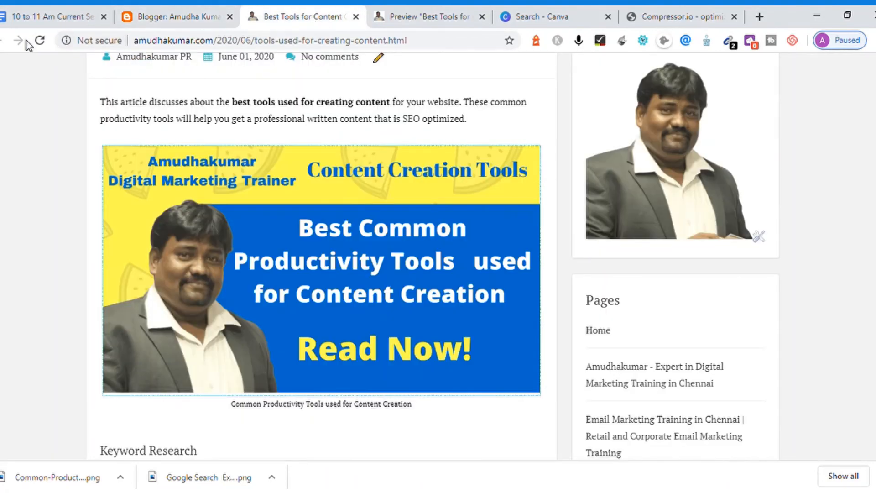
{"action": "left_click", "coordinate": [40, 41]}
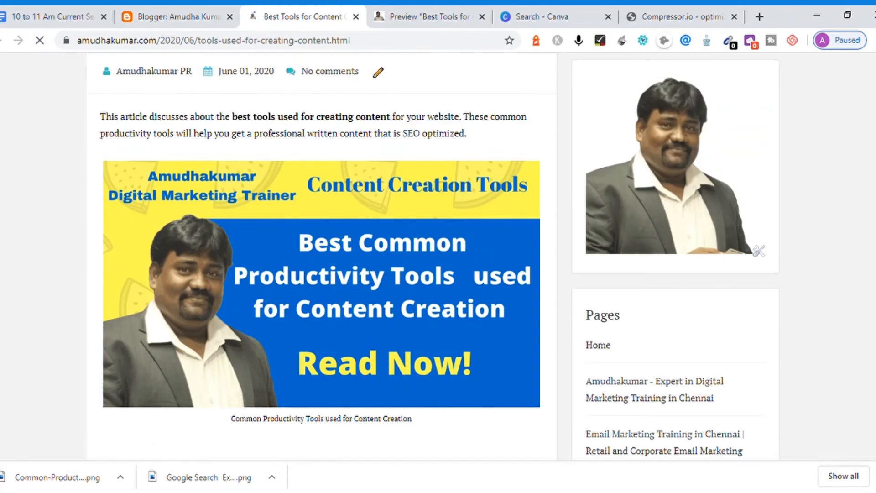
{"action": "scroll", "coordinate": [320, 255], "scroll_direction": "down", "scroll_amount": 15}
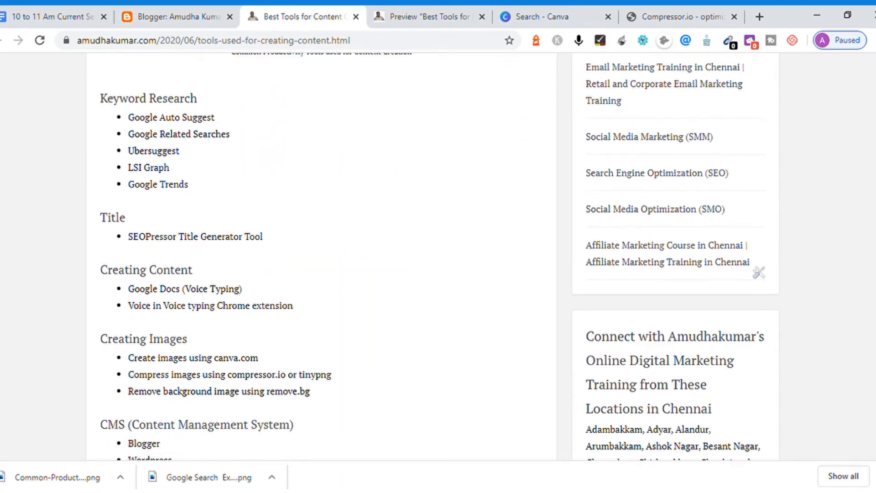
{"action": "scroll", "coordinate": [494, 264], "scroll_direction": "down", "scroll_amount": 3}
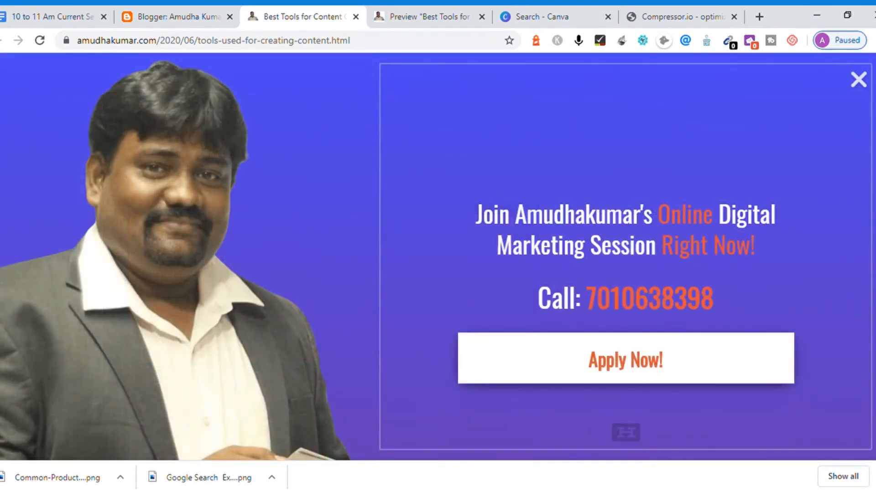
{"action": "left_click", "coordinate": [859, 79]}
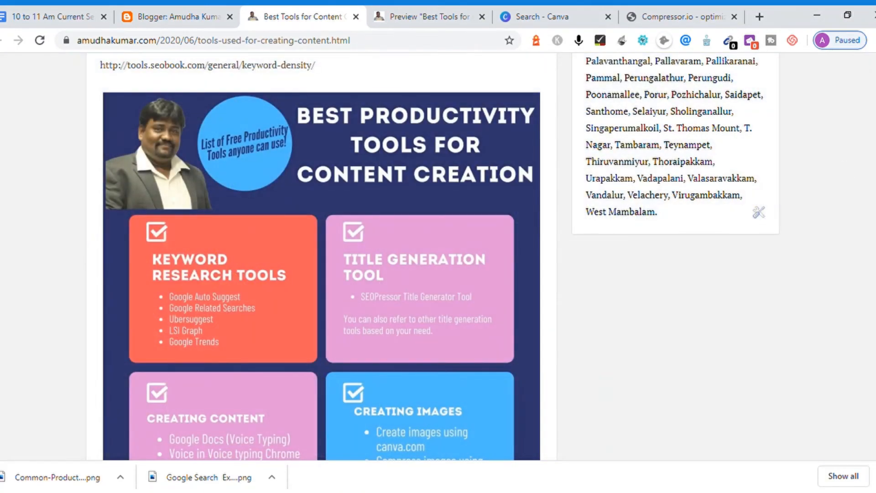
{"action": "scroll", "coordinate": [319, 256], "scroll_direction": "down", "scroll_amount": 10}
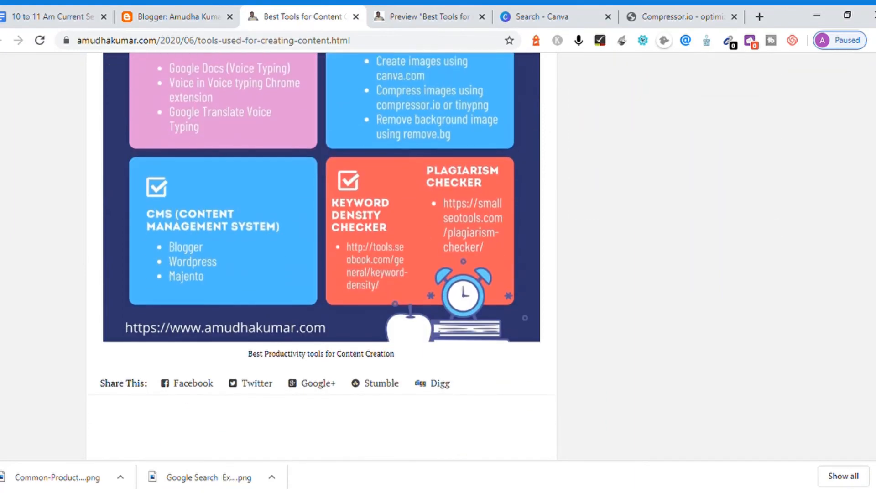
{"action": "scroll", "coordinate": [319, 256], "scroll_direction": "down", "scroll_amount": 2}
{"action": "scroll", "coordinate": [319, 256], "scroll_direction": "up", "scroll_amount": 15}
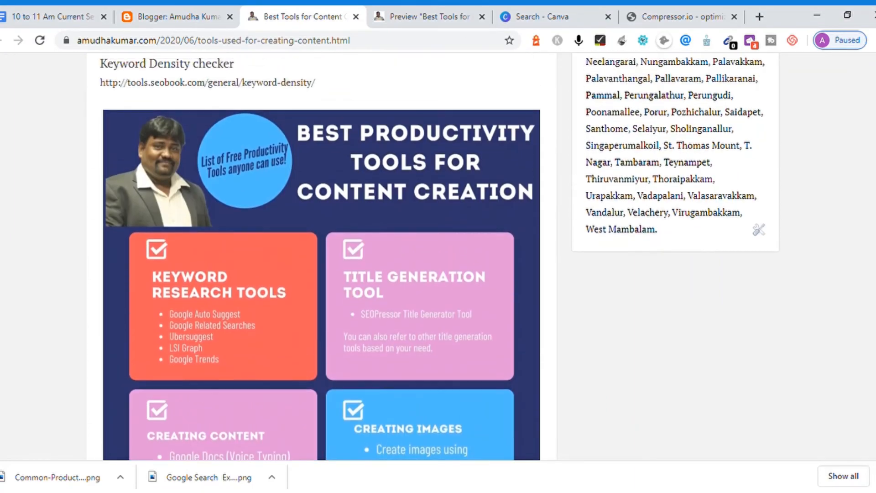
Compare the article's written tool lists, from Keyword Research to Keyword Density checker, with the infographic's contents.
{"action": "scroll", "coordinate": [319, 256], "scroll_direction": "up", "scroll_amount": 6}
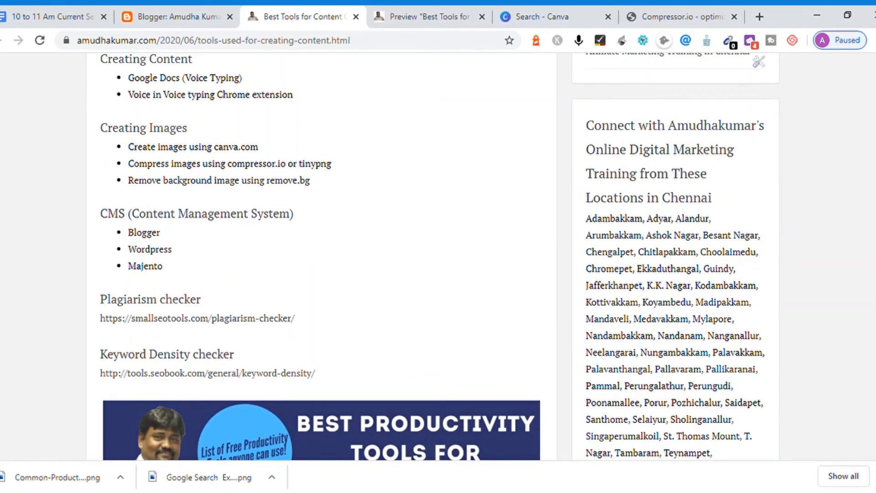
{"action": "scroll", "coordinate": [868, 181], "scroll_direction": "down", "scroll_amount": 5}
{"action": "scroll", "coordinate": [868, 182], "scroll_direction": "up", "scroll_amount": 7}
{"action": "left_click_drag", "start_coordinate": [378, 357], "coordinate": [180, 148]}
{"action": "left_click", "coordinate": [308, 209]}
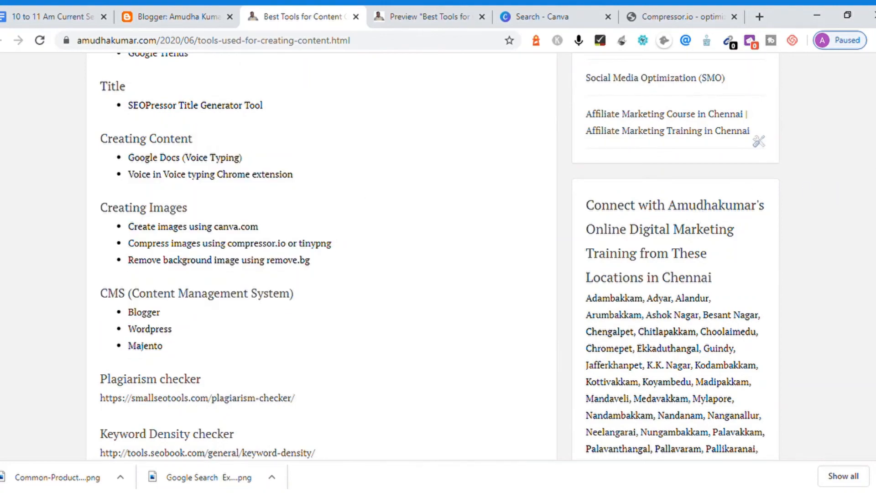
{"action": "scroll", "coordinate": [539, 262], "scroll_direction": "down", "scroll_amount": 10}
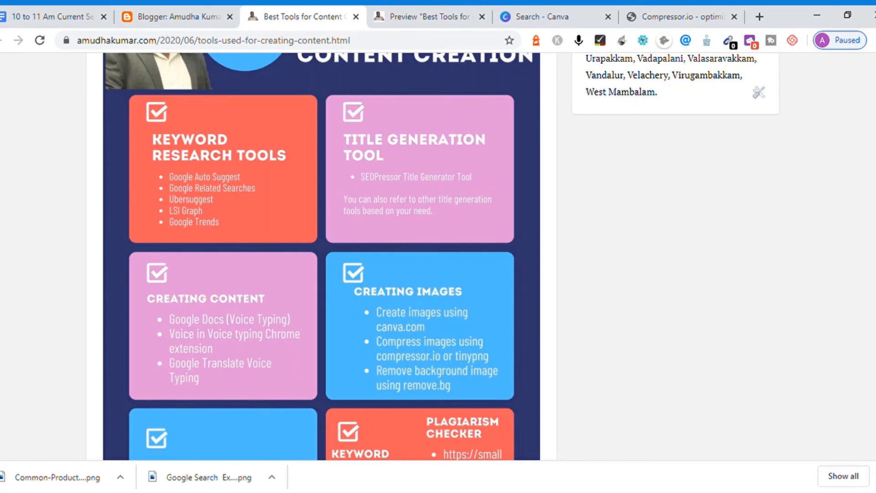
{"action": "scroll", "coordinate": [439, 255], "scroll_direction": "down", "scroll_amount": 10}
{"action": "scroll", "coordinate": [440, 256], "scroll_direction": "up", "scroll_amount": 1}
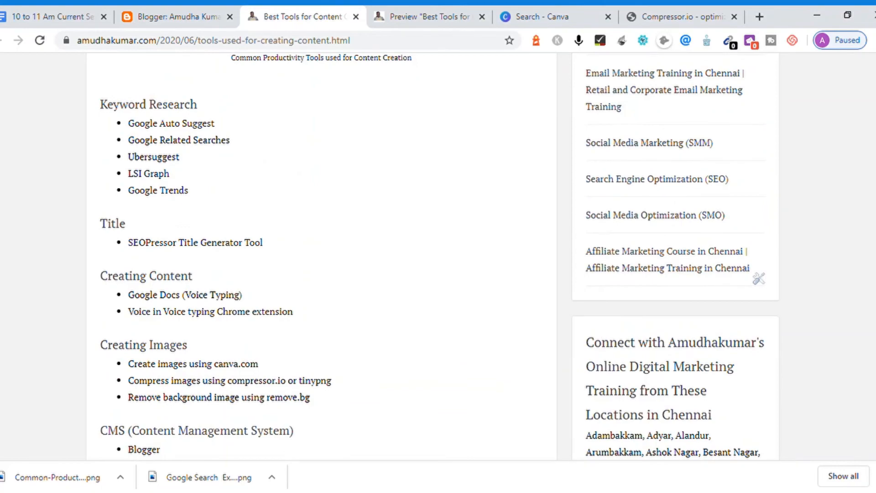
{"action": "scroll", "coordinate": [319, 255], "scroll_direction": "up", "scroll_amount": 8}
{"action": "scroll", "coordinate": [438, 256], "scroll_direction": "up", "scroll_amount": 5}
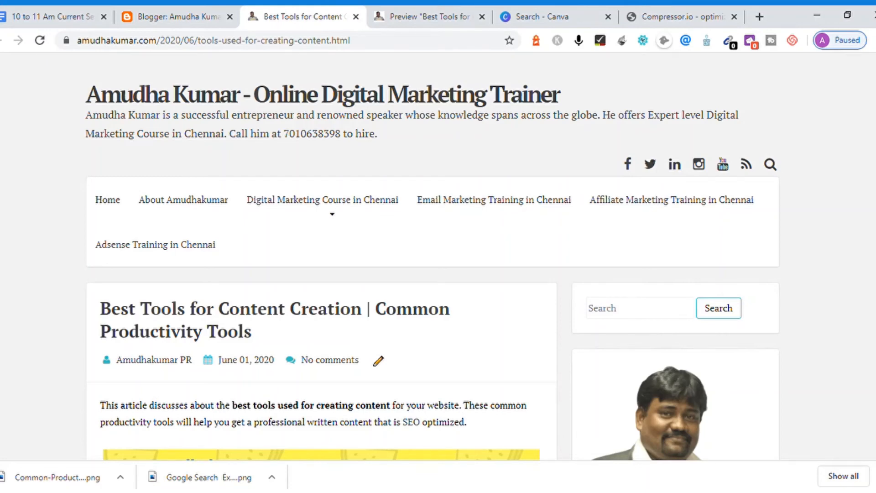
Review the whole published article, from its title and banner image through the tool sections to the related posts.
{"action": "scroll", "coordinate": [432, 258], "scroll_direction": "down", "scroll_amount": 5}
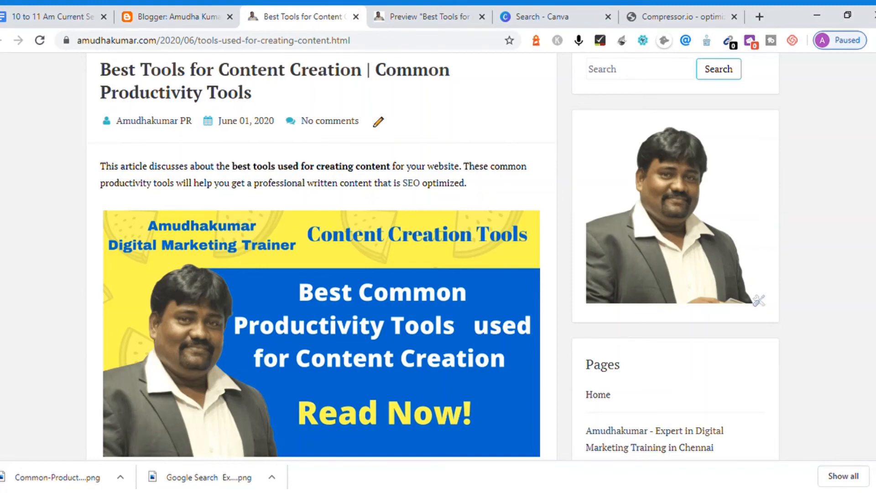
{"action": "scroll", "coordinate": [321, 255], "scroll_direction": "down", "scroll_amount": 6}
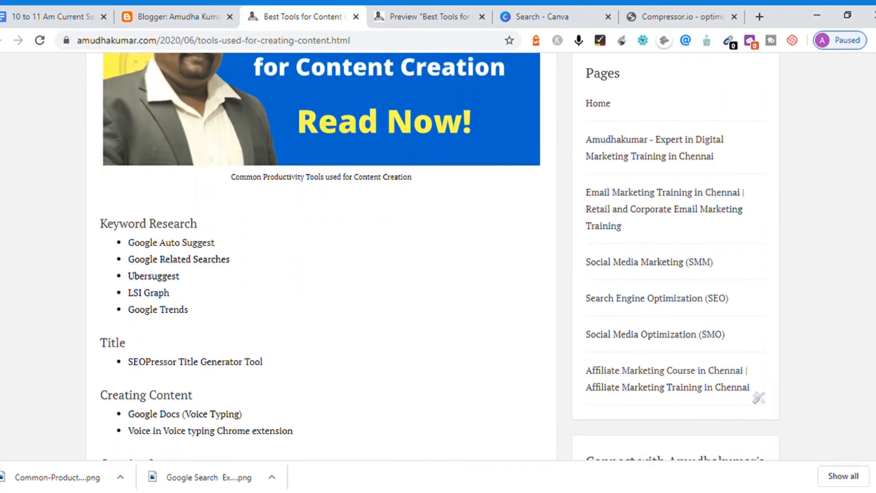
{"action": "scroll", "coordinate": [439, 256], "scroll_direction": "down", "scroll_amount": 1}
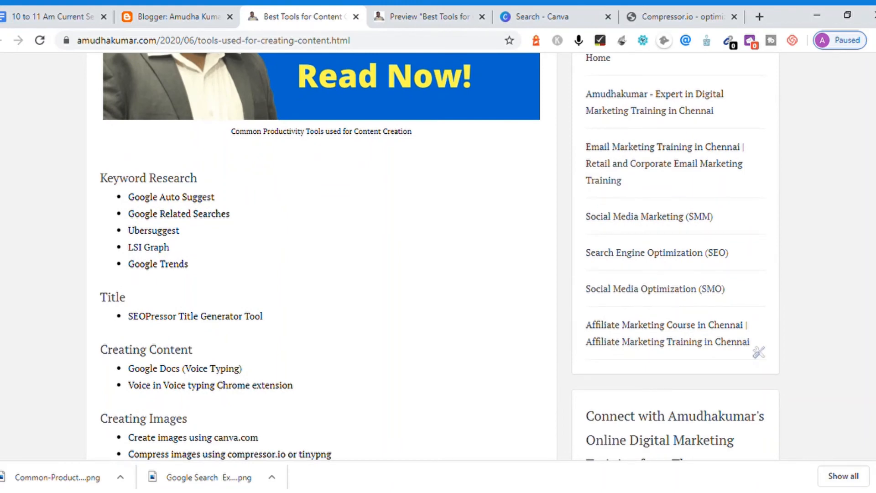
{"action": "scroll", "coordinate": [440, 257], "scroll_direction": "down", "scroll_amount": 4}
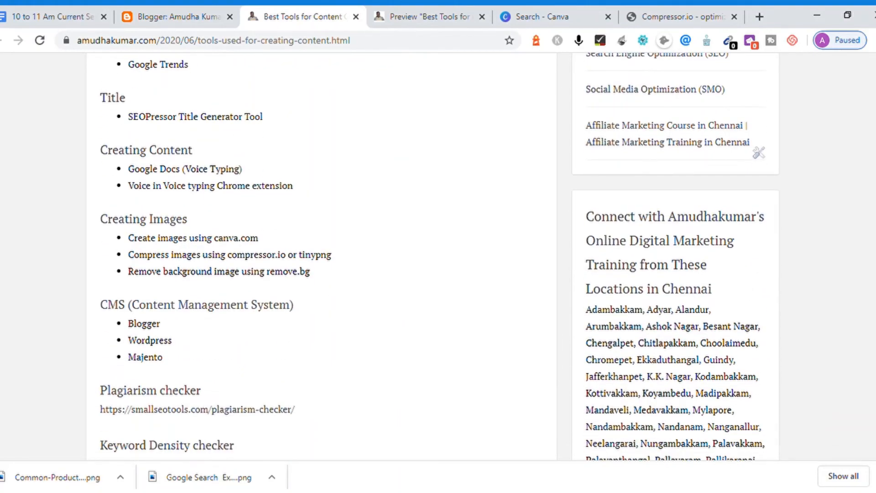
{"action": "scroll", "coordinate": [319, 255], "scroll_direction": "down", "scroll_amount": 20}
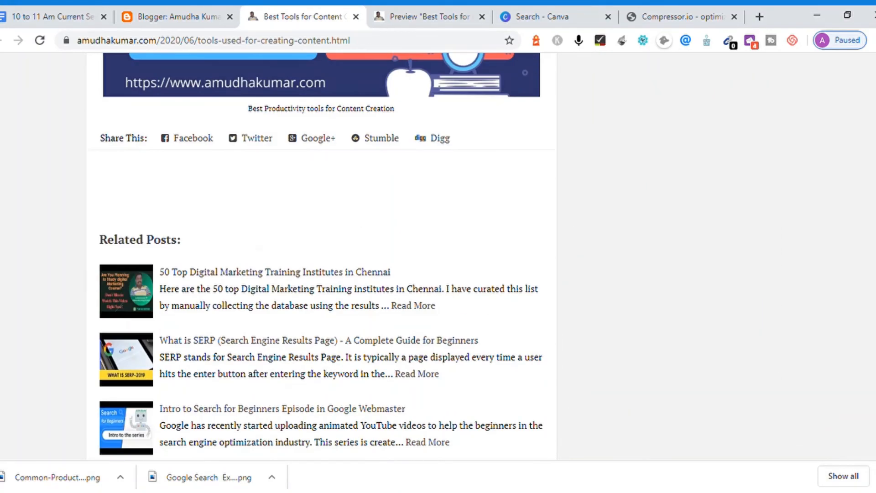
{"action": "scroll", "coordinate": [319, 255], "scroll_direction": "down", "scroll_amount": 15}
{"action": "scroll", "coordinate": [319, 255], "scroll_direction": "up", "scroll_amount": 20}
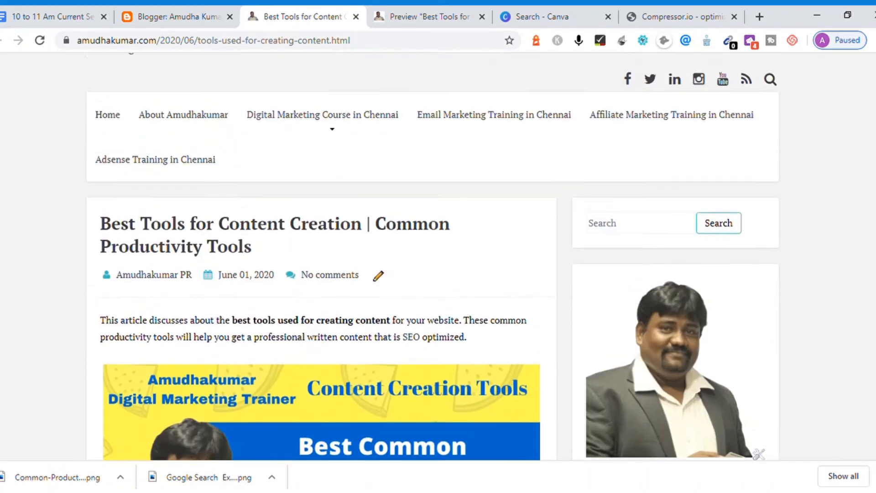
{"action": "scroll", "coordinate": [438, 256], "scroll_direction": "up", "scroll_amount": 2}
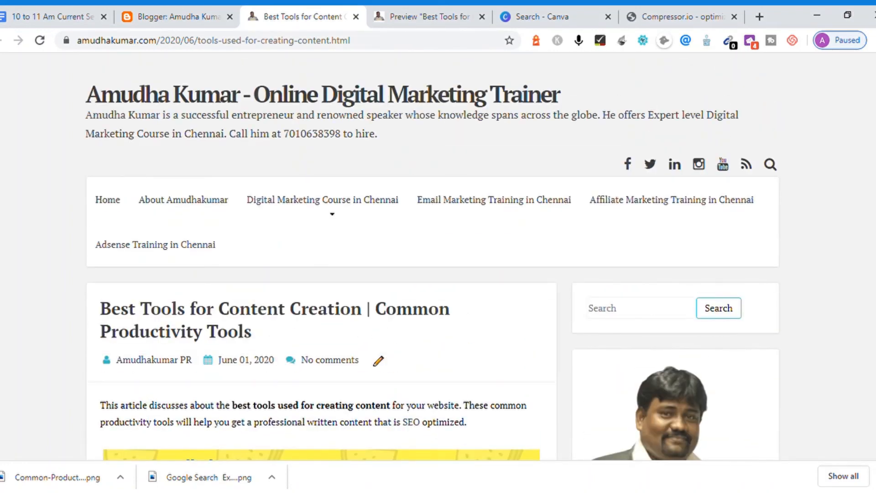
{"action": "scroll", "coordinate": [438, 256], "scroll_direction": "down", "scroll_amount": 4}
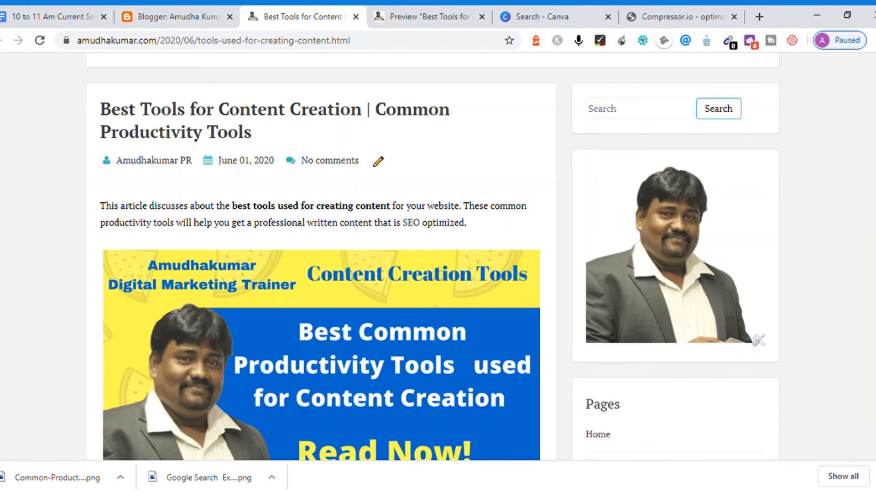
{"action": "scroll", "coordinate": [432, 262], "scroll_direction": "down", "scroll_amount": 1}
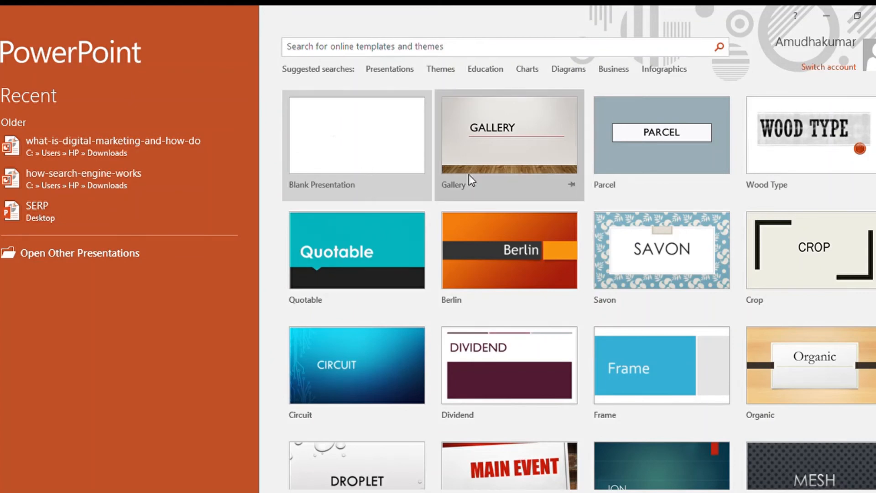
Switch to PowerPoint and start a blank presentation.
{"action": "left_click", "coordinate": [352, 144]}
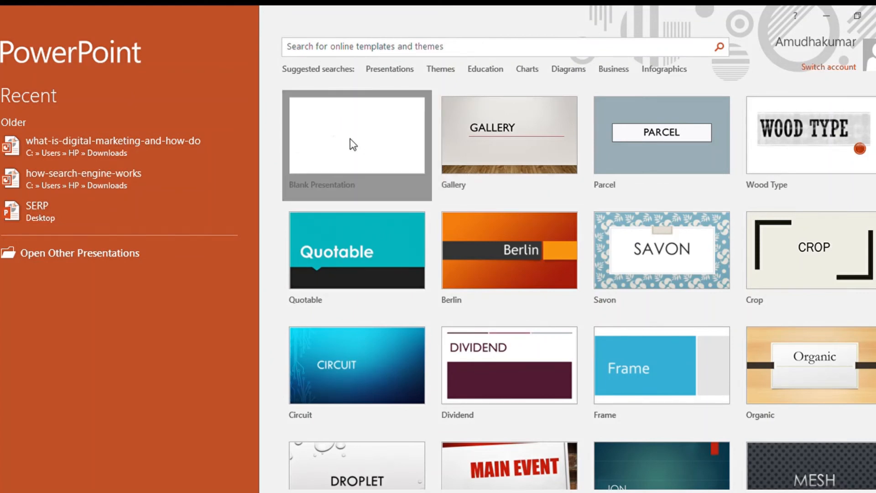